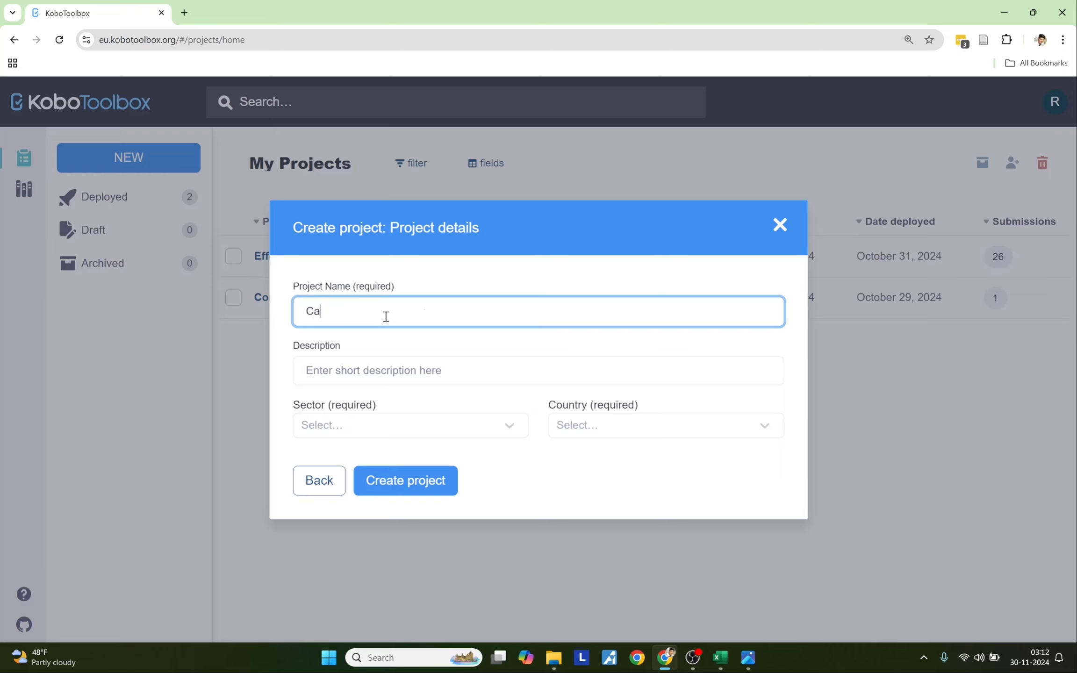
- Name the new project 'Cascade Select Questions' with the description 'Tutorial Video'
{"action": "type", "text": "Select Questions"}
{"action": "left_click", "coordinate": [383, 376]}
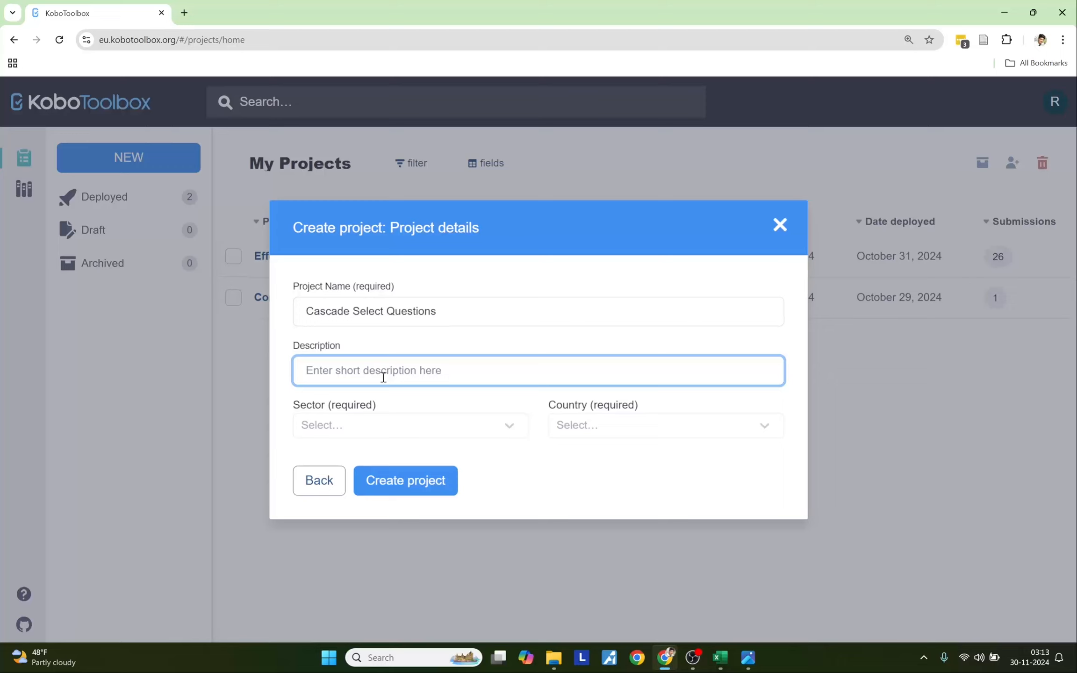
{"action": "type", "text": "Tutorial Video"}
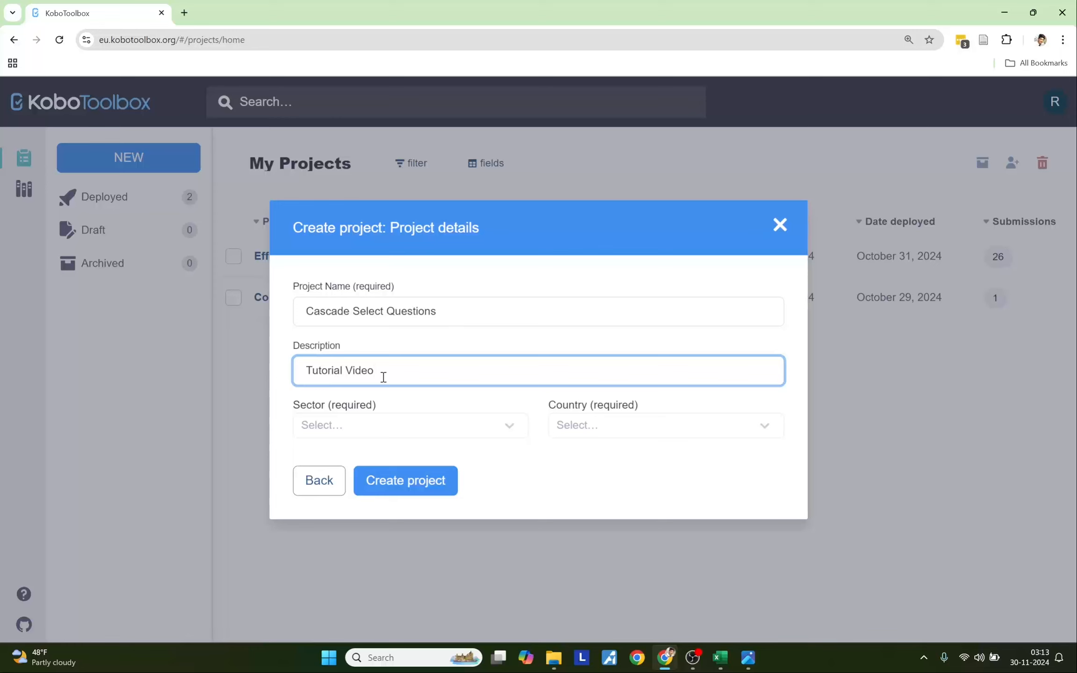
- Set sector to Educational Services / Higher Education and country to Nepal, then create the project
{"action": "left_click", "coordinate": [396, 426]}
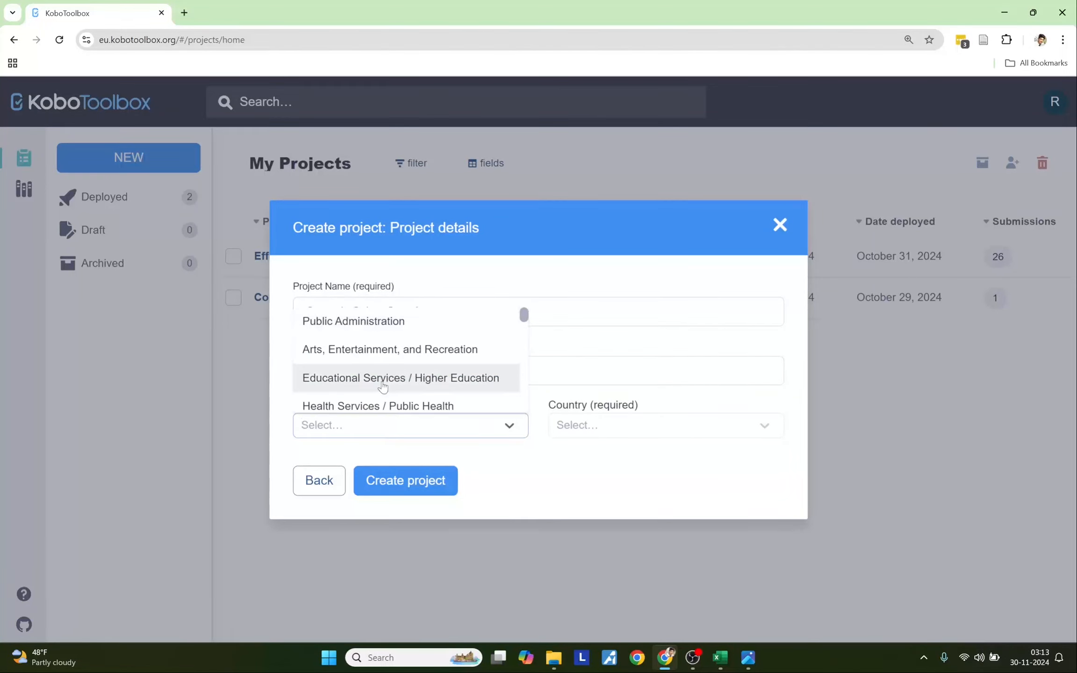
{"action": "left_click", "coordinate": [382, 385]}
{"action": "left_click", "coordinate": [584, 433]}
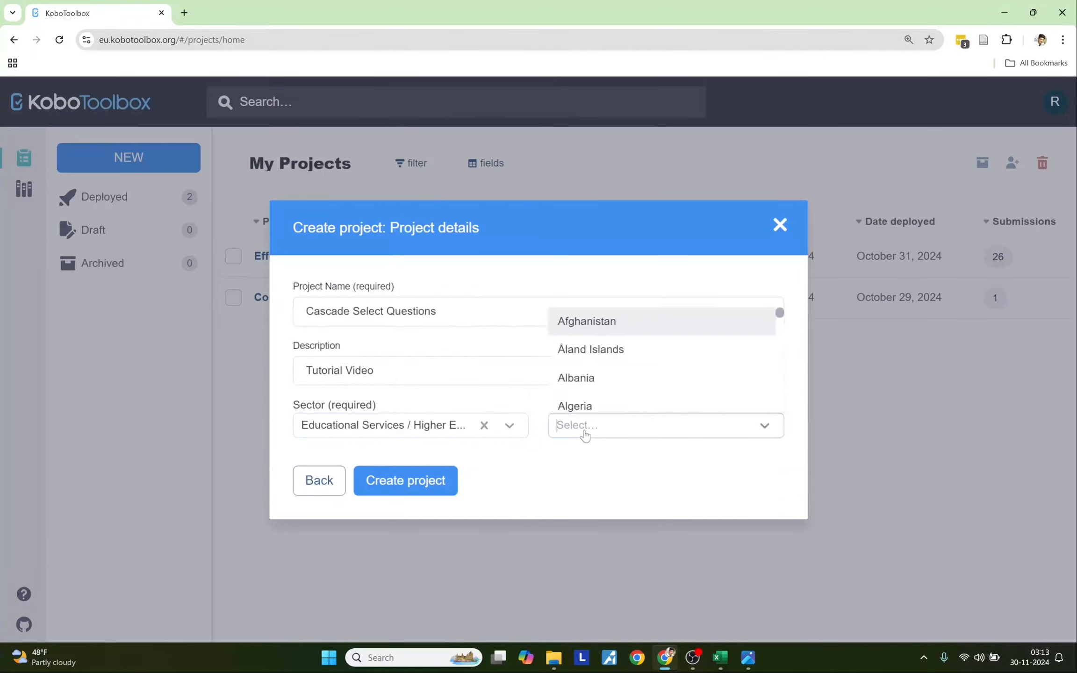
{"action": "type", "text": "Nepoa"}
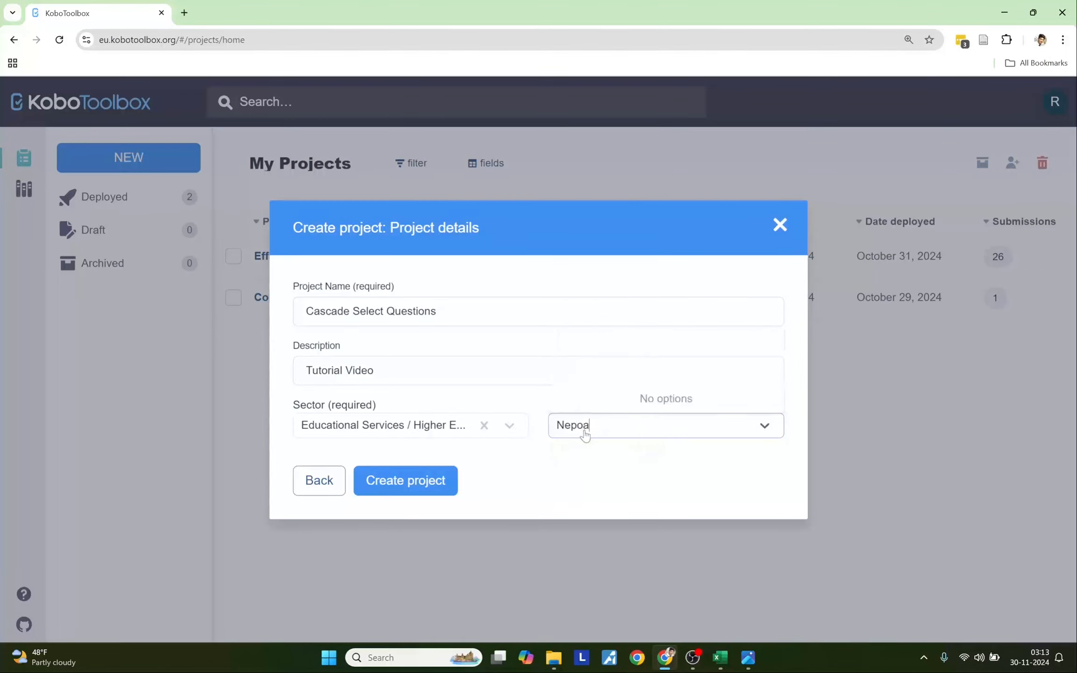
{"action": "key", "text": "BackSpace"}
{"action": "key", "text": "BackSpace"}
{"action": "type", "text": "al"}
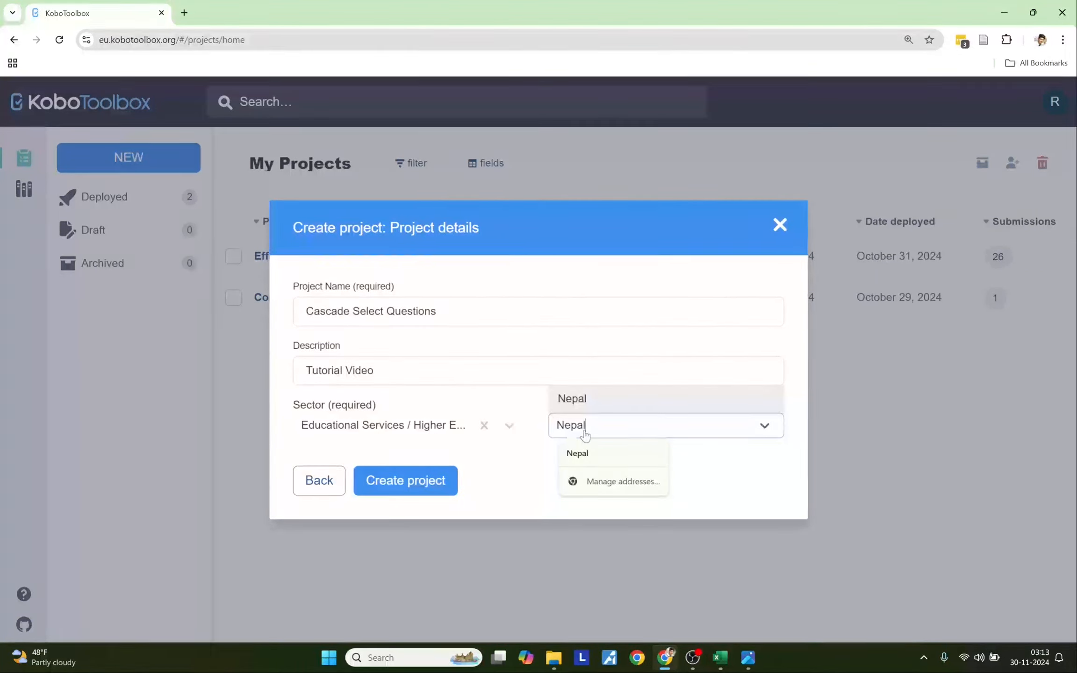
{"action": "key", "text": "Return"}
{"action": "left_click", "coordinate": [416, 481]}
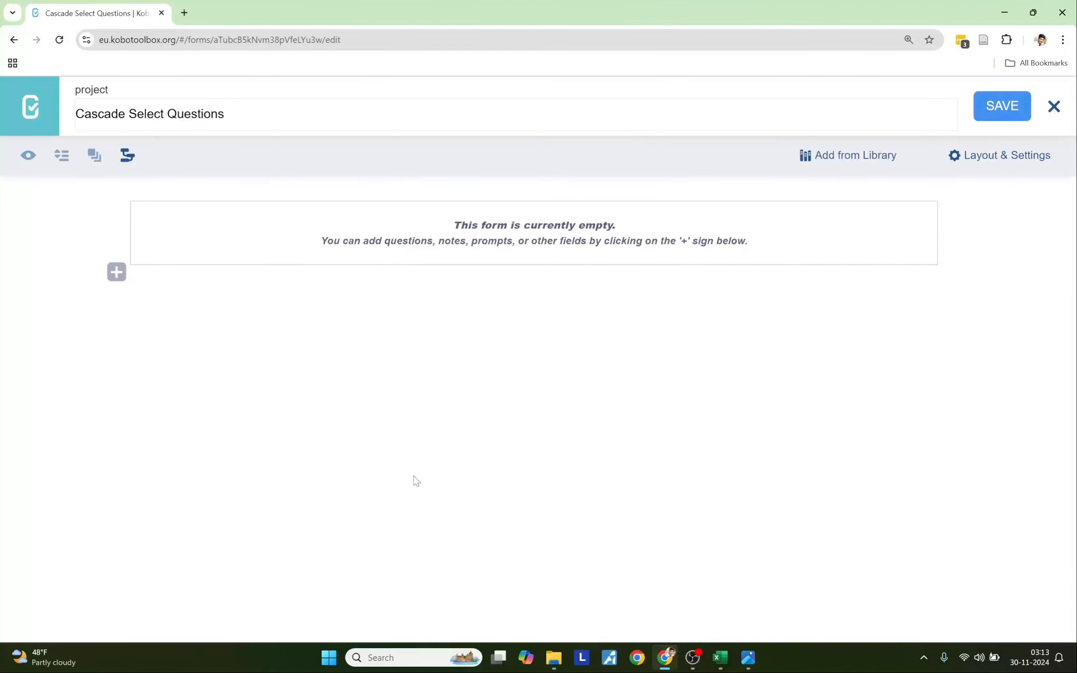
- Copy the food table A1:D28 from the Excel workbook
{"action": "left_click", "coordinate": [723, 663]}
{"action": "left_click", "coordinate": [93, 165]}
{"action": "left_click_drag", "start_coordinate": [93, 165], "coordinate": [421, 538]}
{"action": "key", "text": "ctrl+c"}
- Paste the food table into Insert cascading select and import it into the form
{"action": "key", "text": "alt+Tab"}
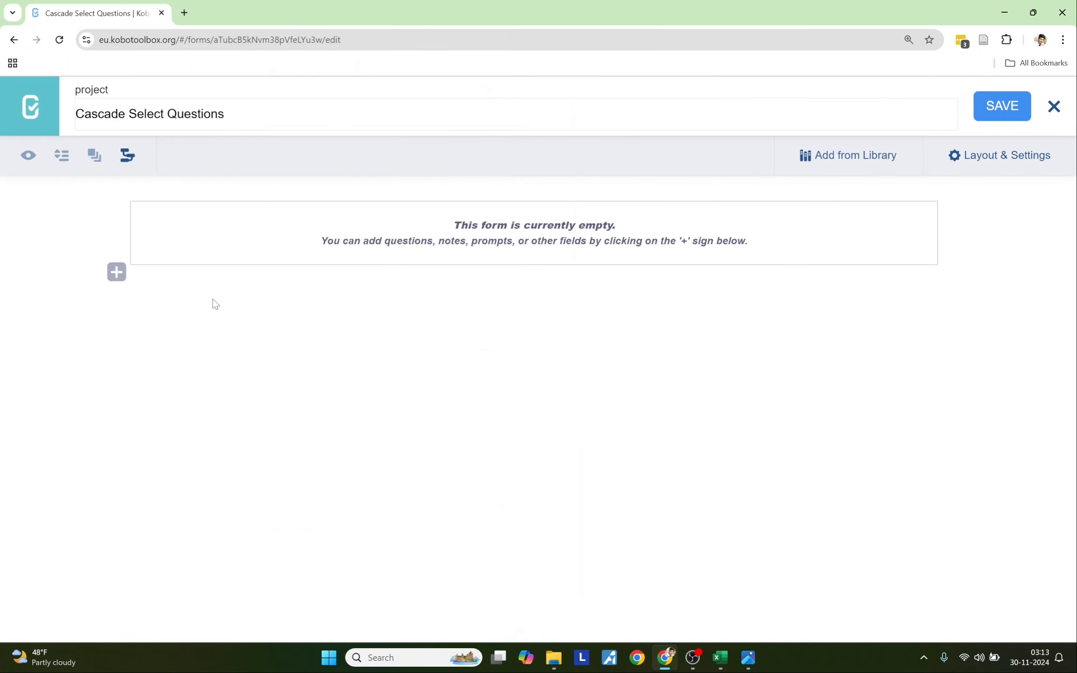
{"action": "left_click", "coordinate": [128, 158]}
{"action": "key", "text": "ctrl+v"}
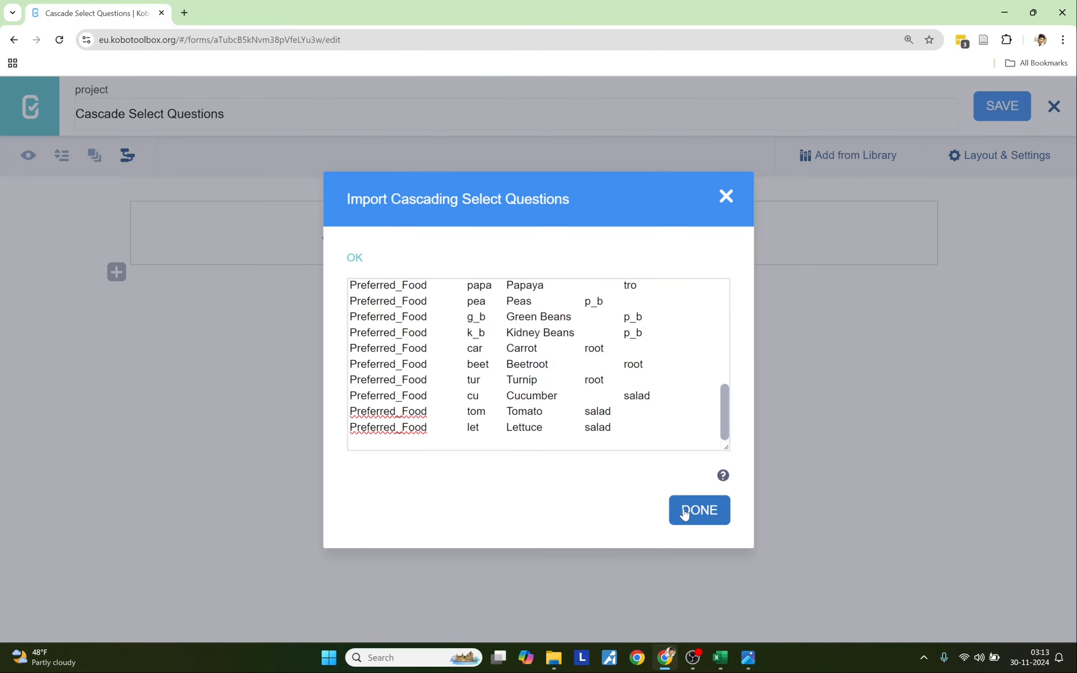
{"action": "left_click", "coordinate": [698, 510]}
- Preview the form and answer Fruits for Food_Type
{"action": "left_click", "coordinate": [24, 159]}
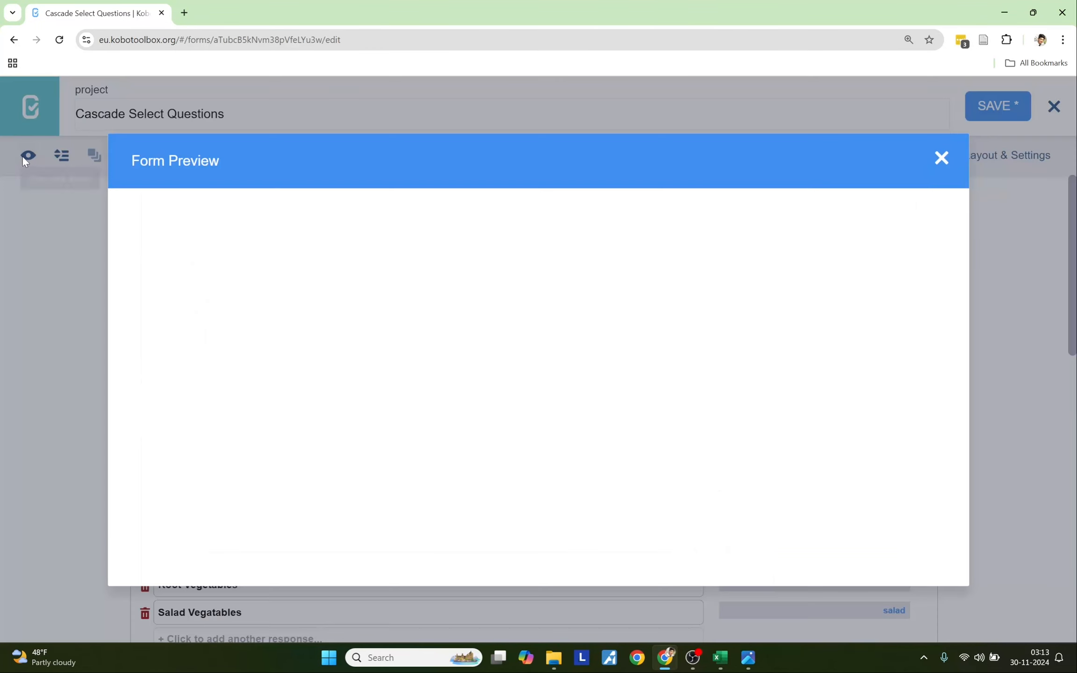
{"action": "scroll", "coordinate": [395, 402], "scroll_direction": "down", "scroll_amount": 3}
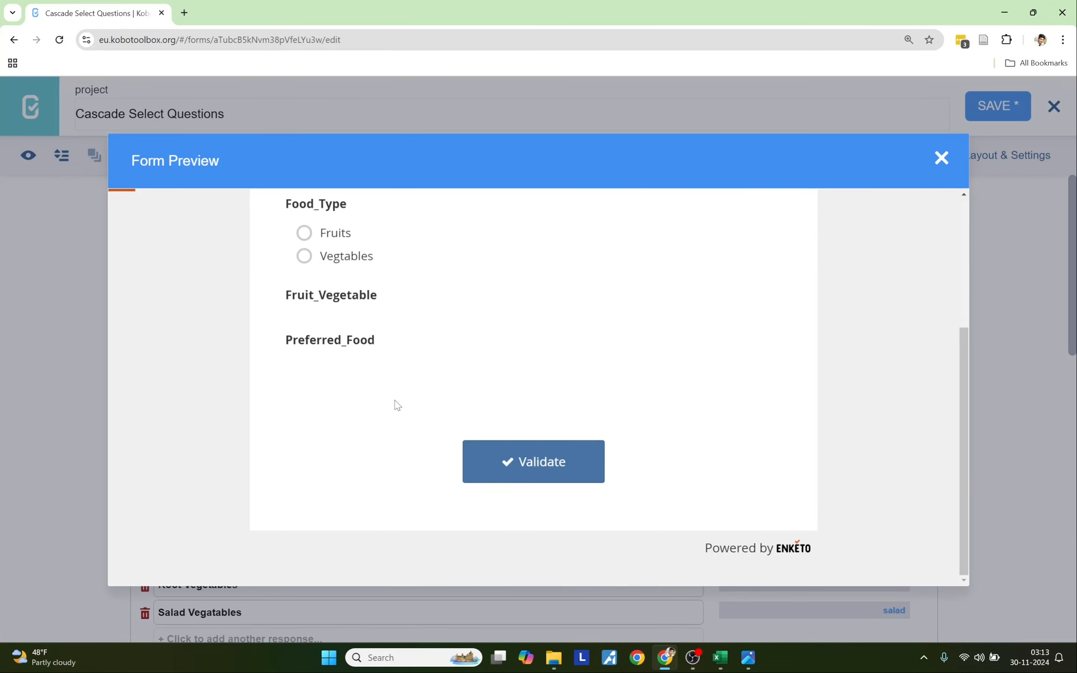
{"action": "scroll", "coordinate": [394, 400], "scroll_direction": "up", "scroll_amount": 3}
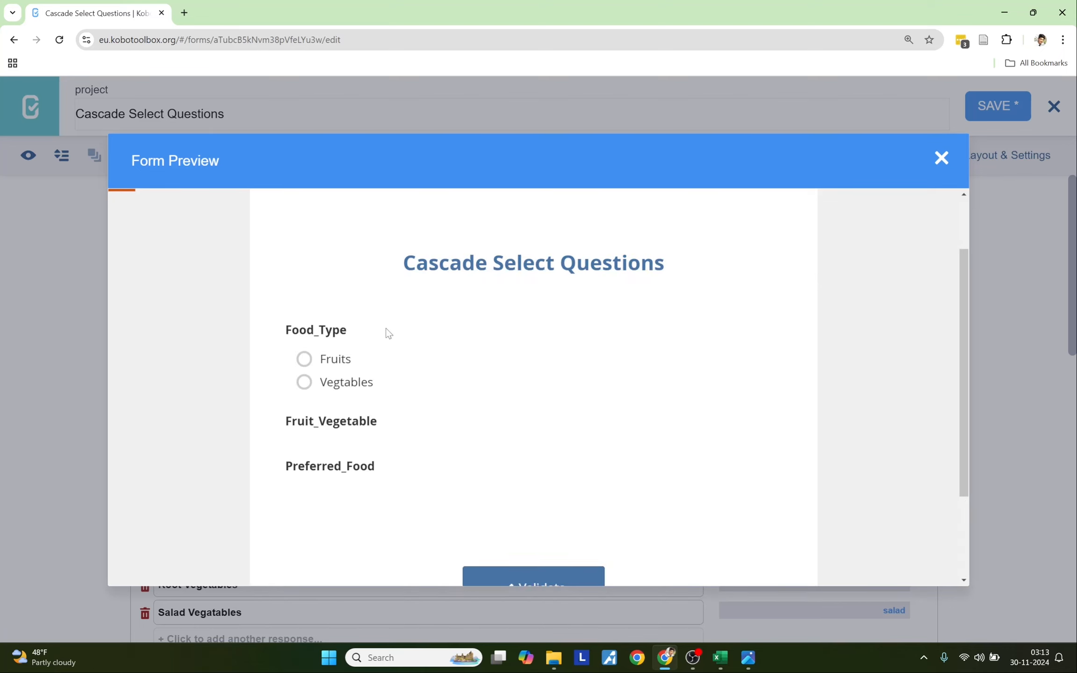
{"action": "left_click", "coordinate": [340, 365]}
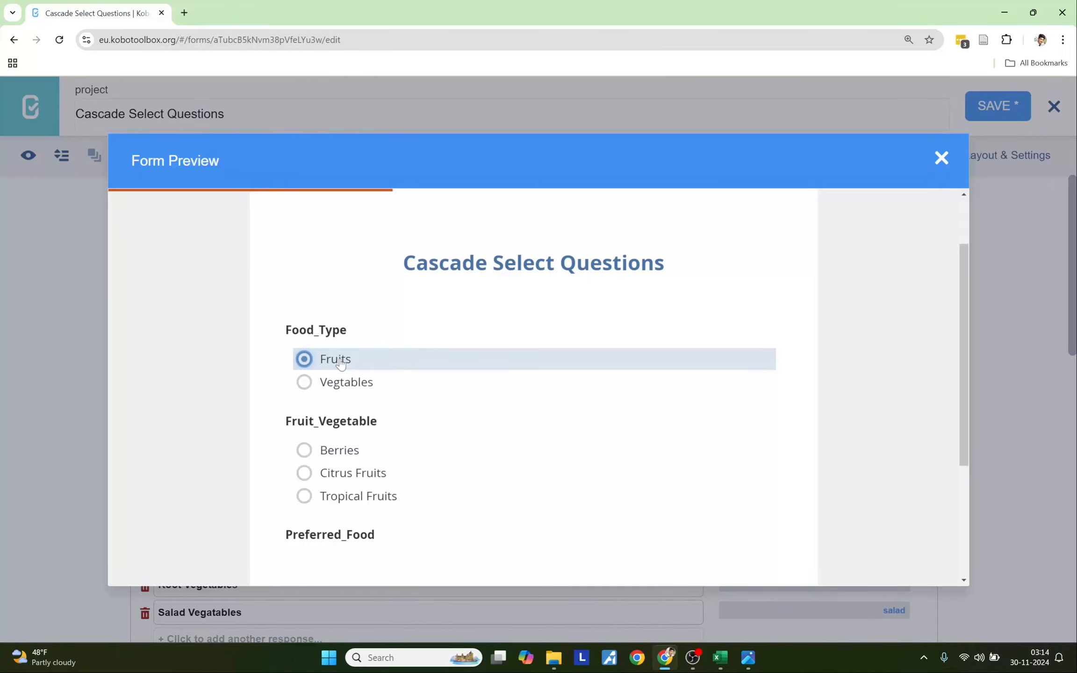
- Try Berries, Citrus Fruits, then Tropical Fruits to see Mango, Pineapple, Coconut and Papaya offered
{"action": "left_click", "coordinate": [327, 451]}
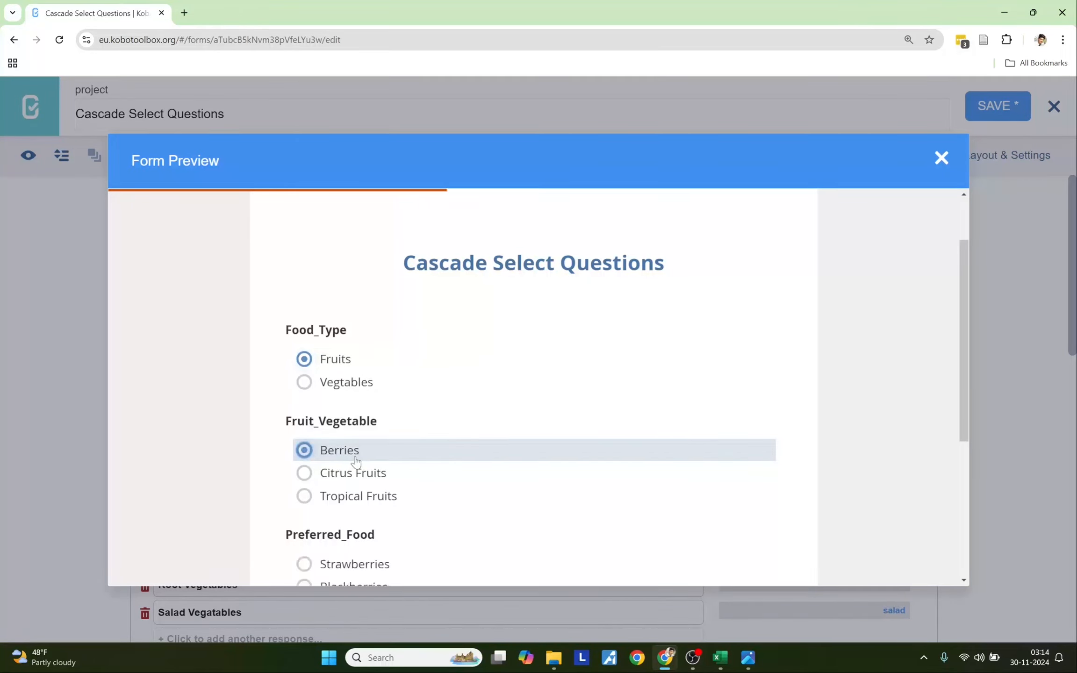
{"action": "left_click", "coordinate": [357, 476]}
{"action": "left_click", "coordinate": [365, 498]}
{"action": "scroll", "coordinate": [357, 472], "scroll_direction": "down", "scroll_amount": 3}
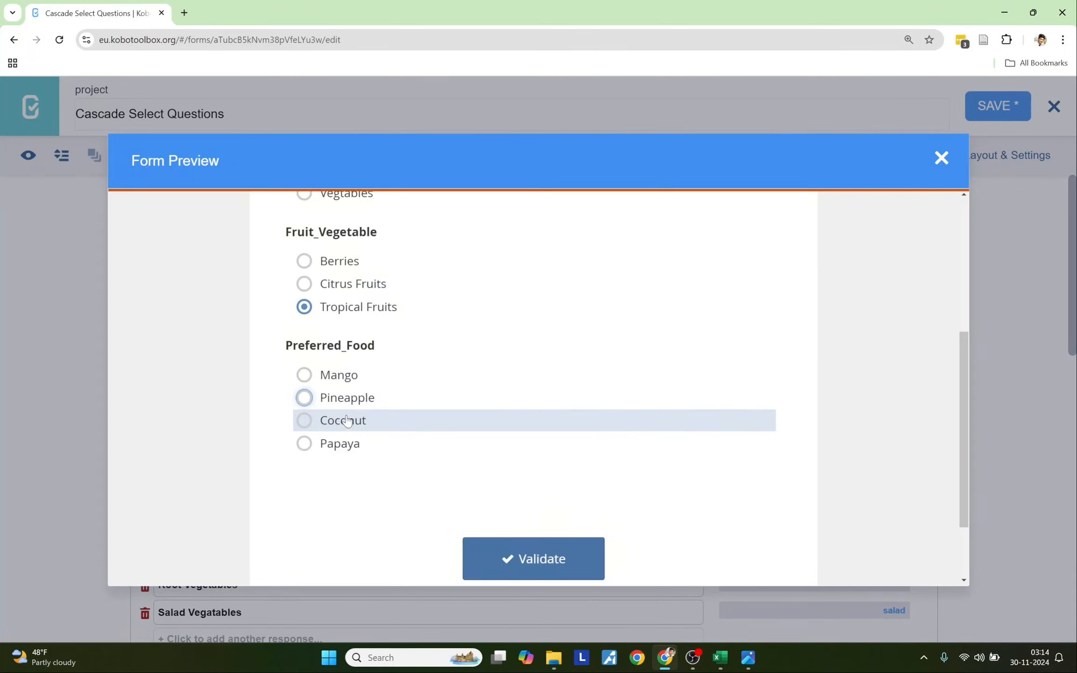
{"action": "scroll", "coordinate": [338, 416], "scroll_direction": "up", "scroll_amount": 1}
{"action": "scroll", "coordinate": [347, 416], "scroll_direction": "up", "scroll_amount": 1}
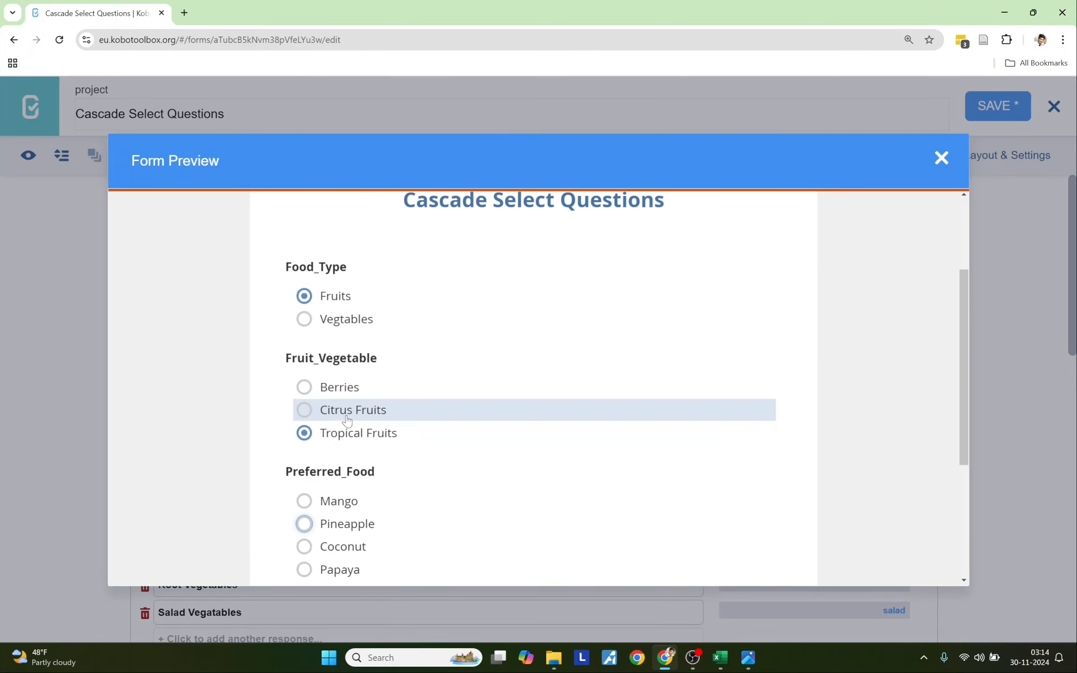
{"action": "scroll", "coordinate": [348, 413], "scroll_direction": "down", "scroll_amount": 1}
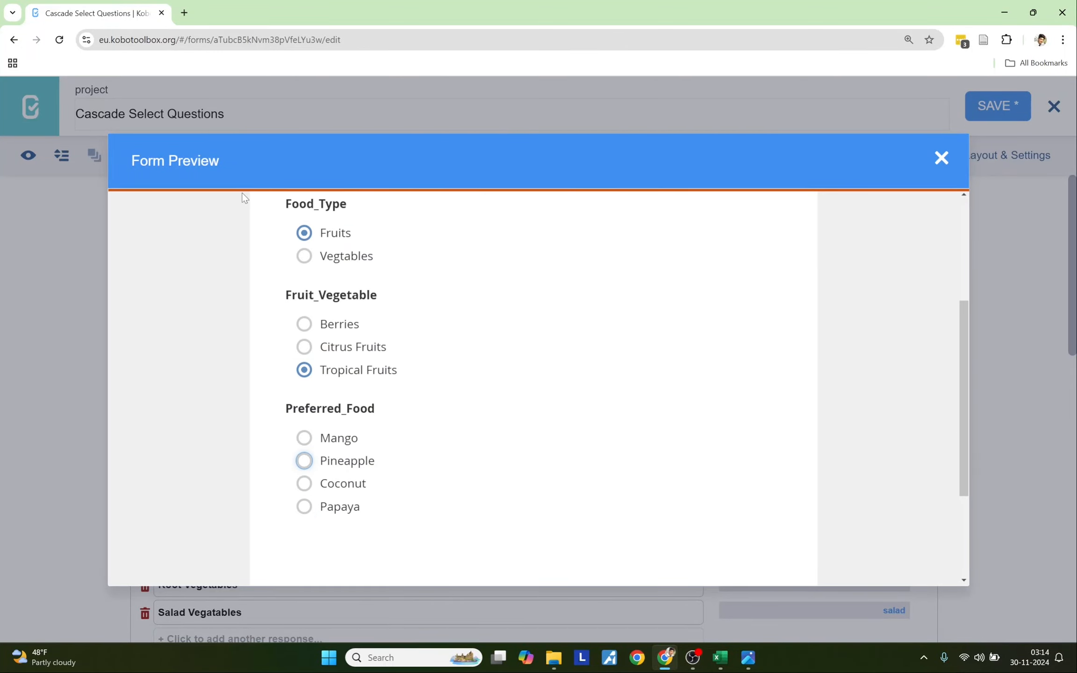
{"action": "left_click", "coordinate": [185, 13]}
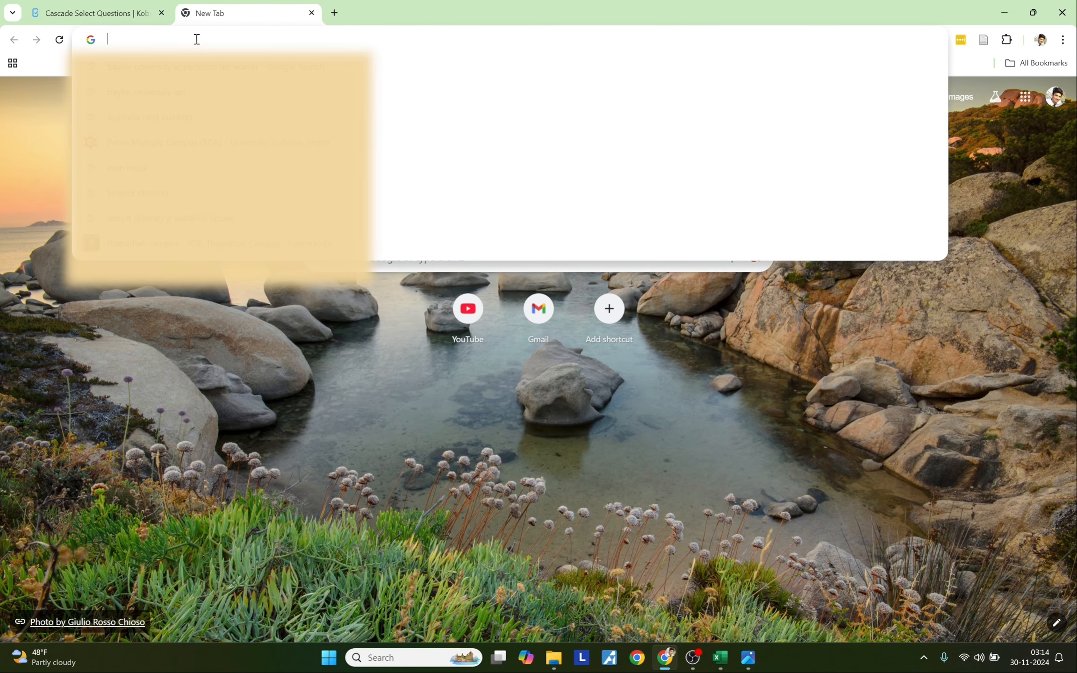
- Search Google for 'cascade questions KOBO' and open the Adding Cascading Select Questions result in a new tab
{"action": "type", "text": "casca"}
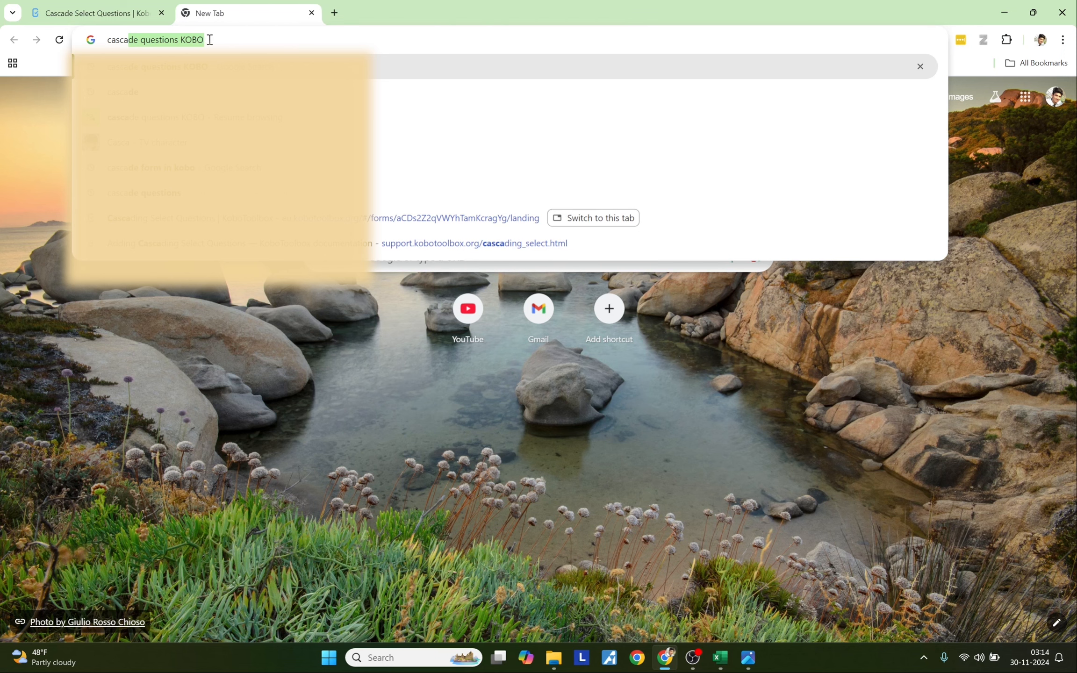
{"action": "left_click", "coordinate": [209, 40]}
{"action": "key", "text": "Return"}
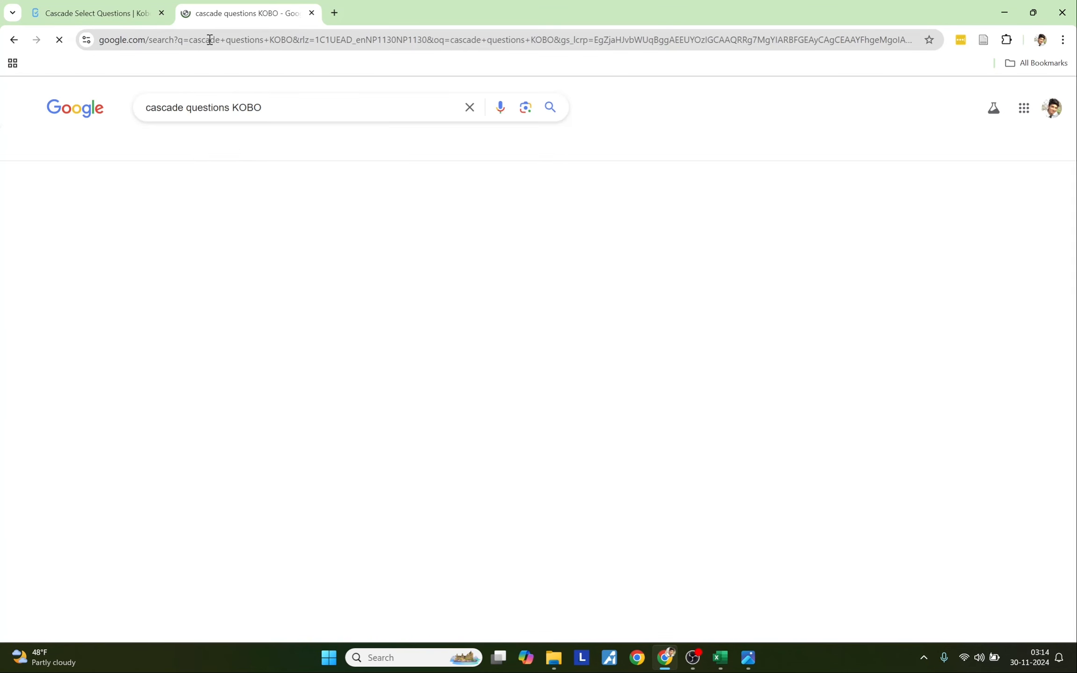
{"action": "right_click", "coordinate": [261, 230]}
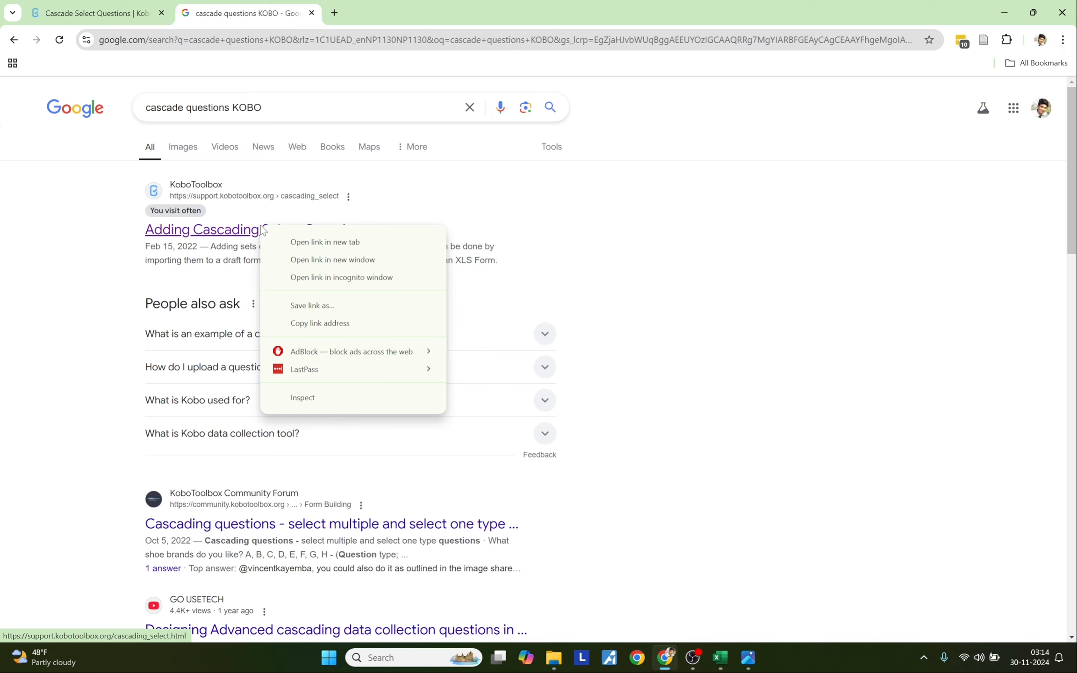
{"action": "left_click", "coordinate": [290, 241]}
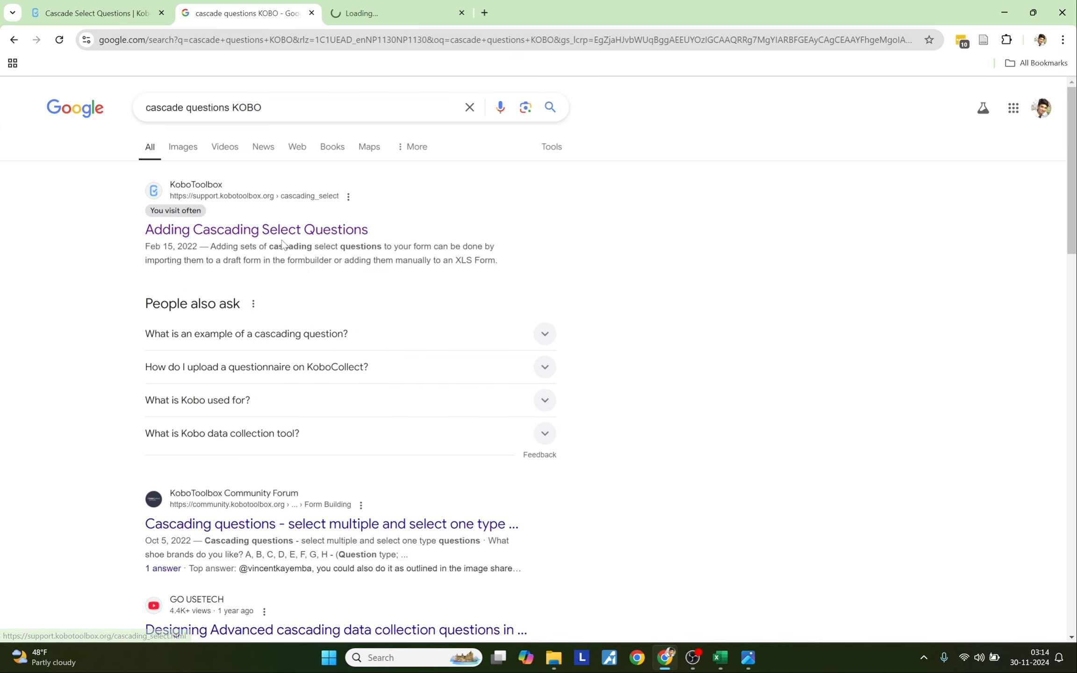
- Open the article's Cascade Import Template image full size in its own tab, then the Fruits.jpg diagram
{"action": "left_click", "coordinate": [349, 14]}
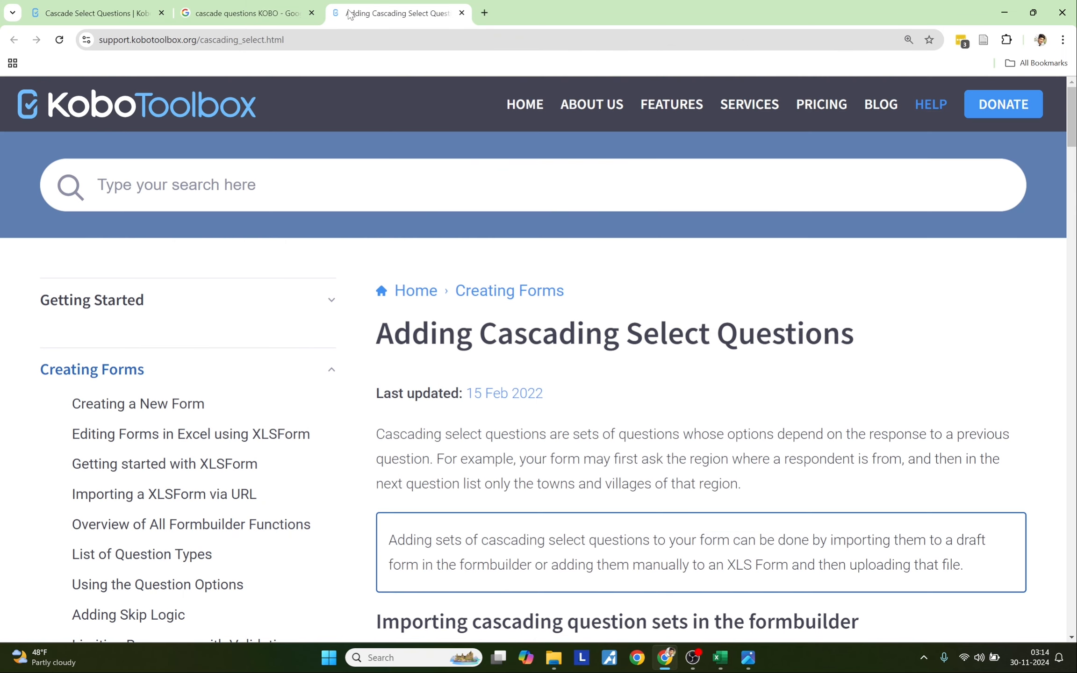
{"action": "scroll", "coordinate": [477, 421], "scroll_direction": "down", "scroll_amount": 5}
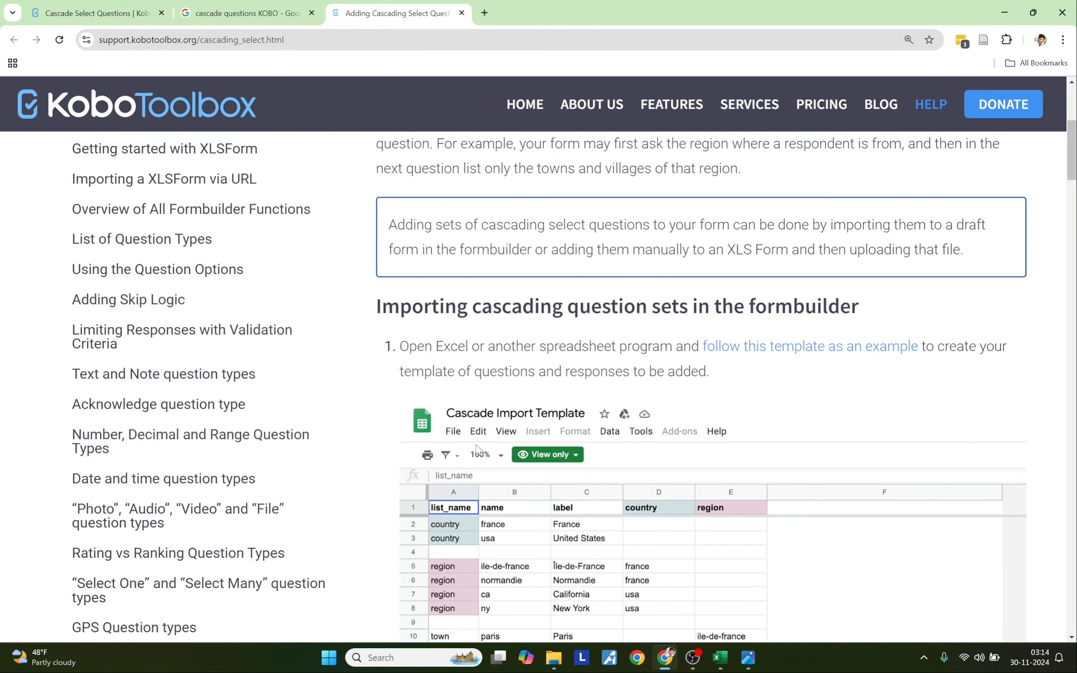
{"action": "right_click", "coordinate": [476, 448]}
{"action": "left_click", "coordinate": [500, 458]}
{"action": "left_click", "coordinate": [504, 4]}
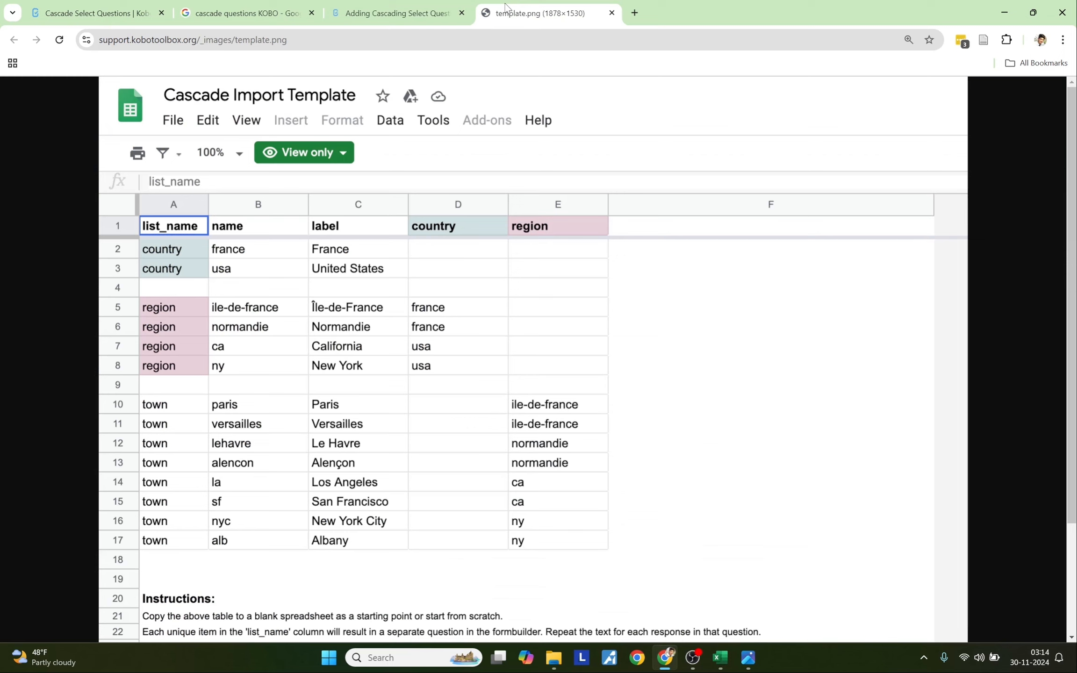
{"action": "left_click", "coordinate": [410, 367]}
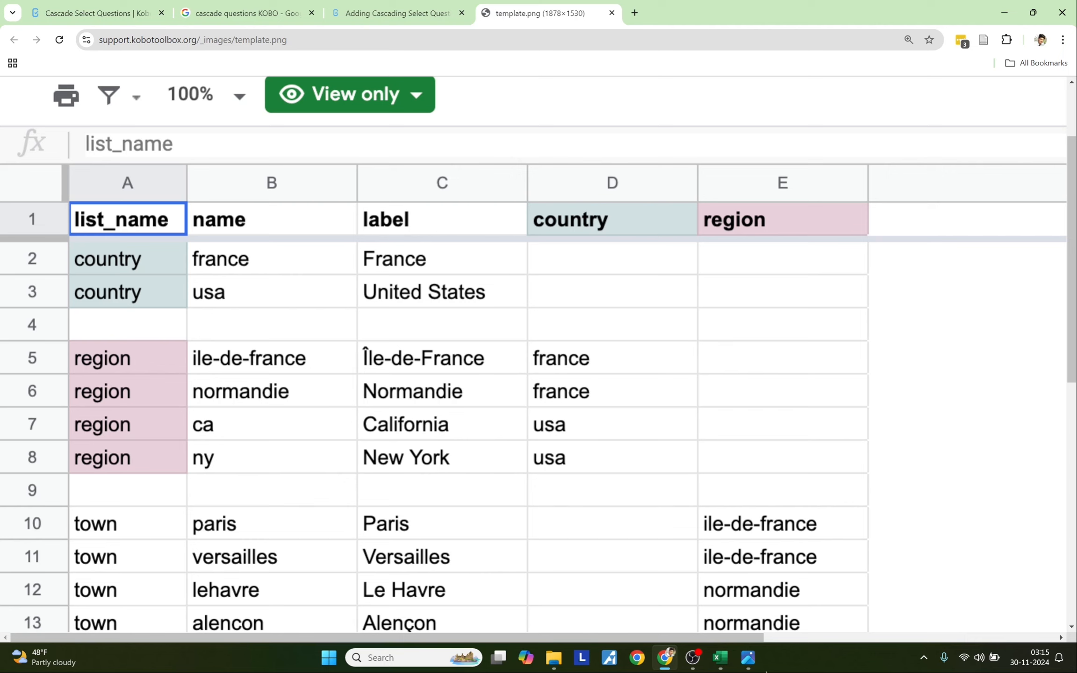
{"action": "left_click", "coordinate": [750, 664]}
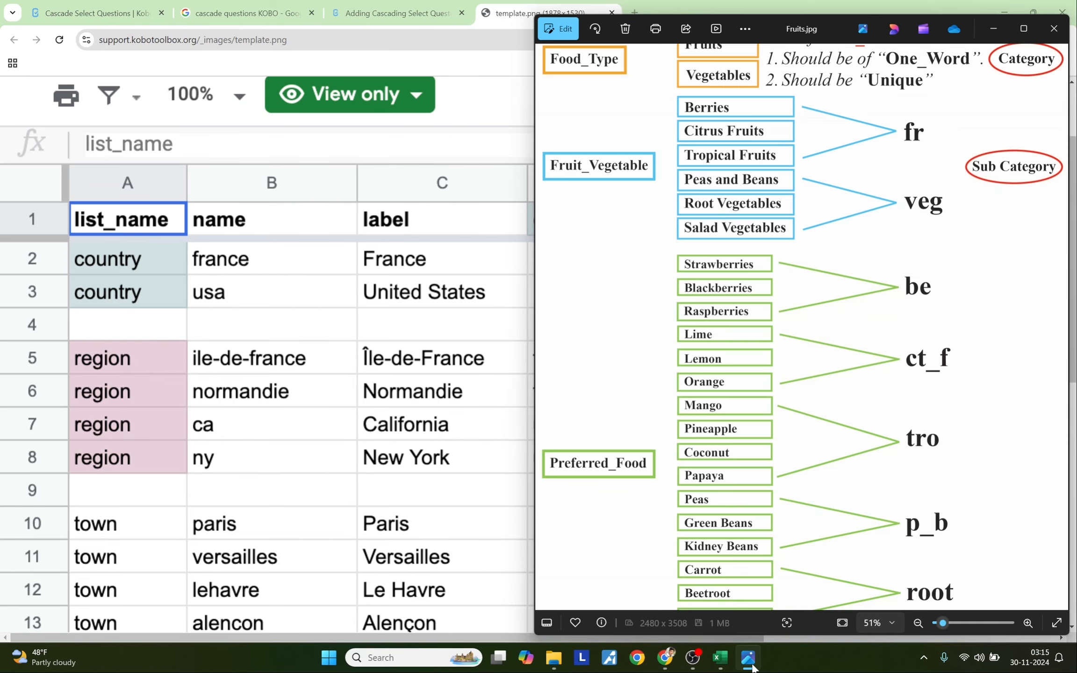
- Arrange the Excel Foods sheet and the Fruits.jpg diagram window side by side
{"action": "left_click", "coordinate": [720, 657]}
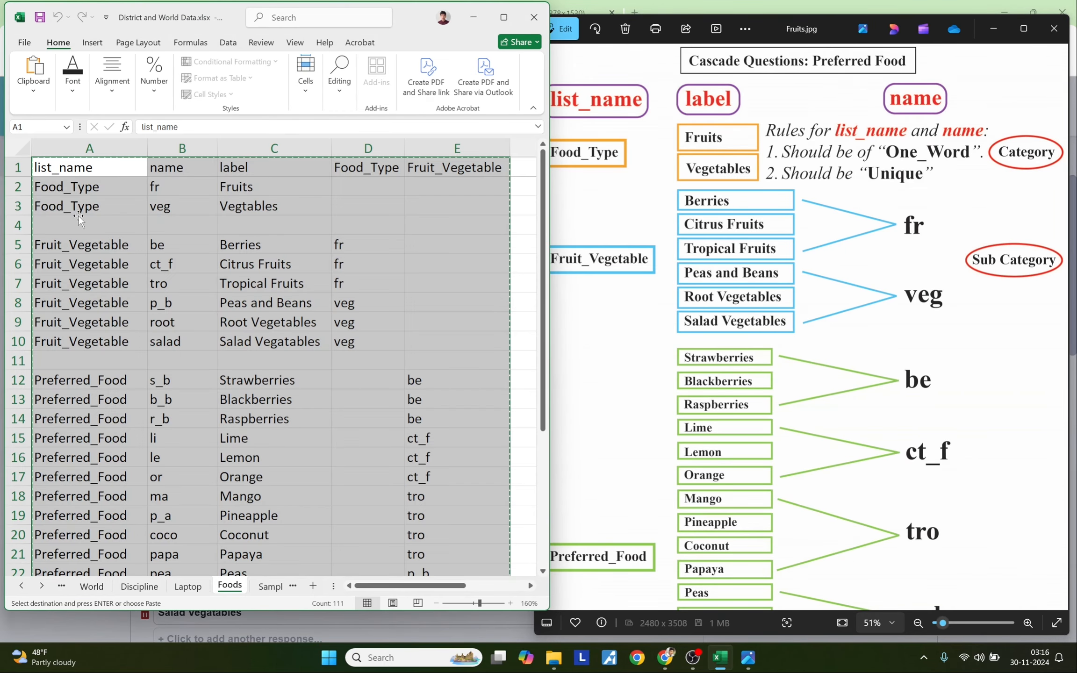
{"action": "left_click", "coordinate": [69, 170]}
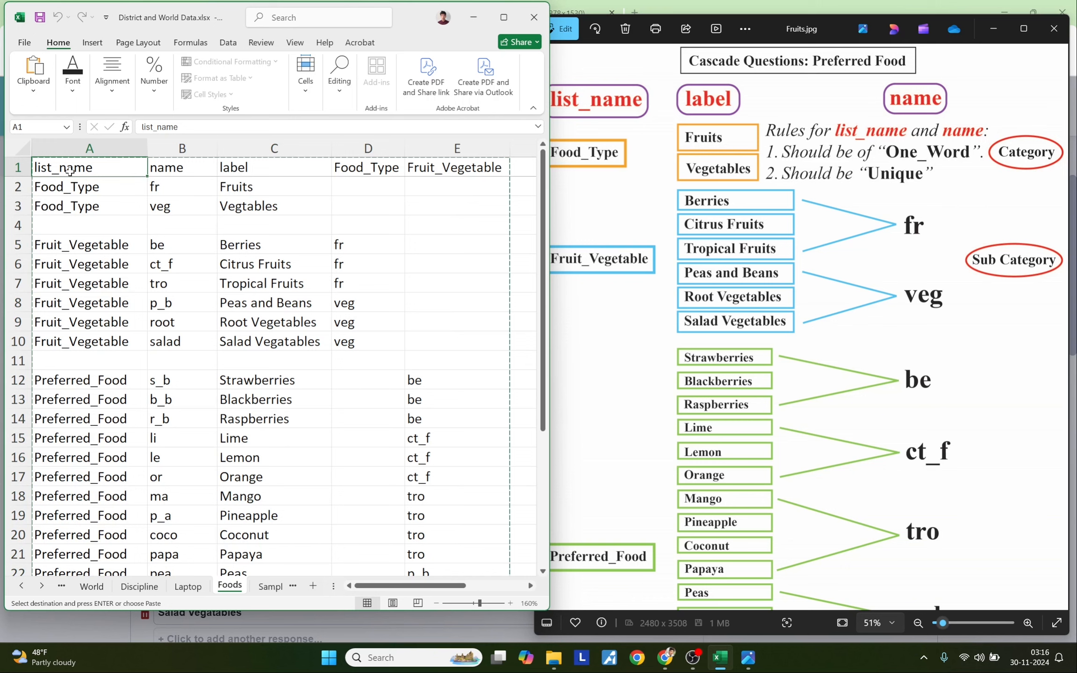
{"action": "left_click", "coordinate": [231, 167]}
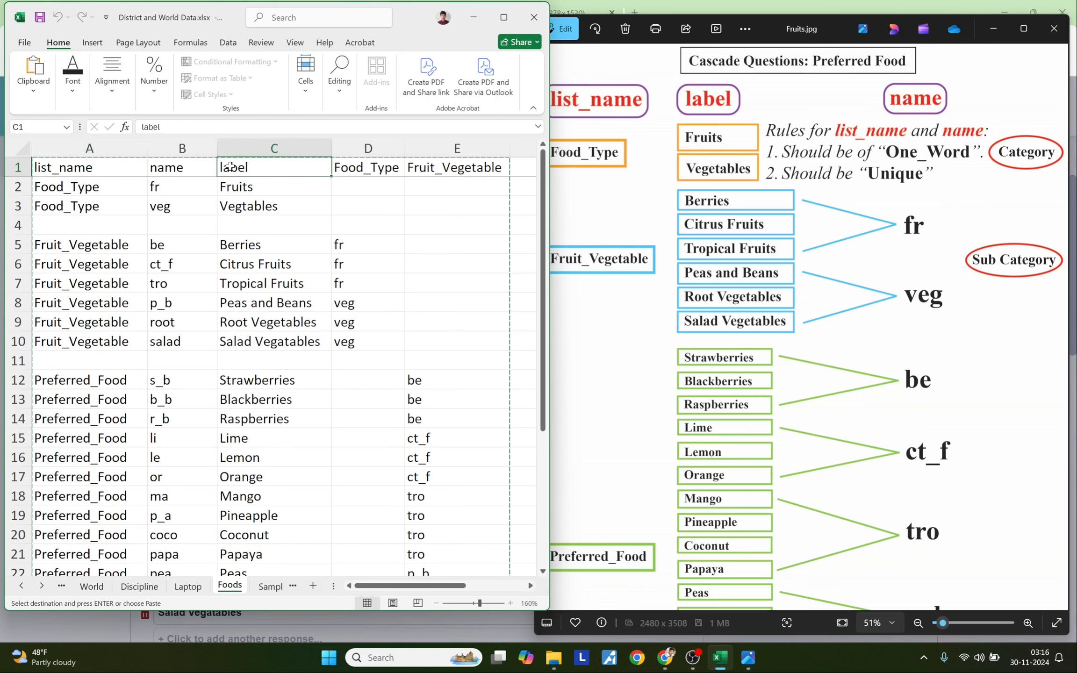
{"action": "left_click", "coordinate": [45, 168]}
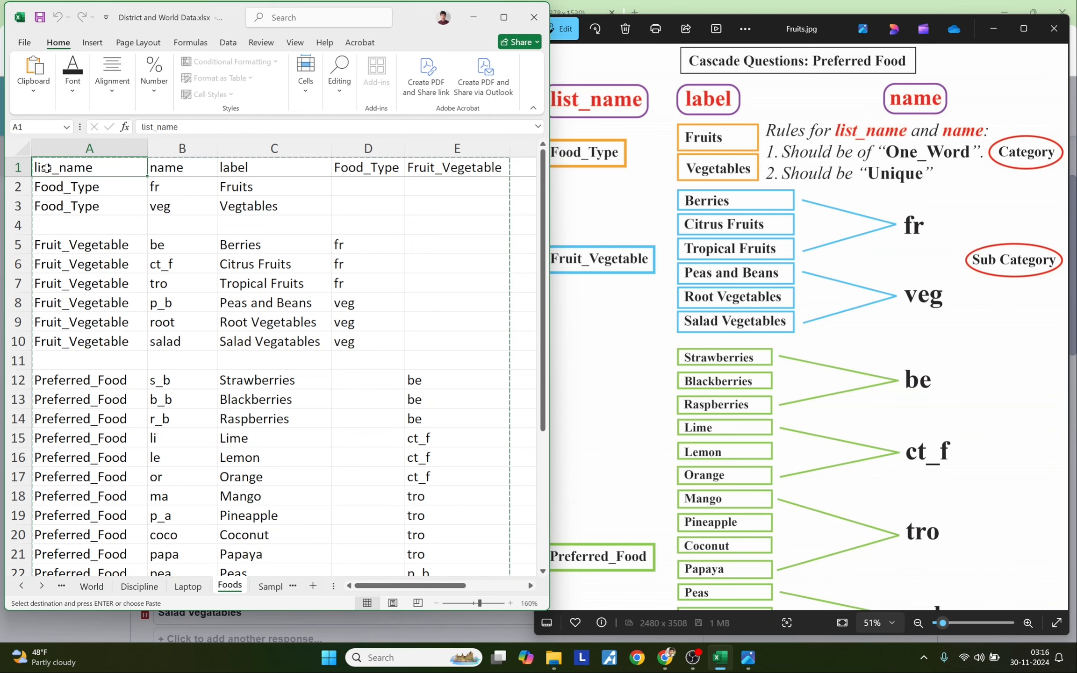
{"action": "left_click_drag", "start_coordinate": [422, 11], "coordinate": [399, 28]}
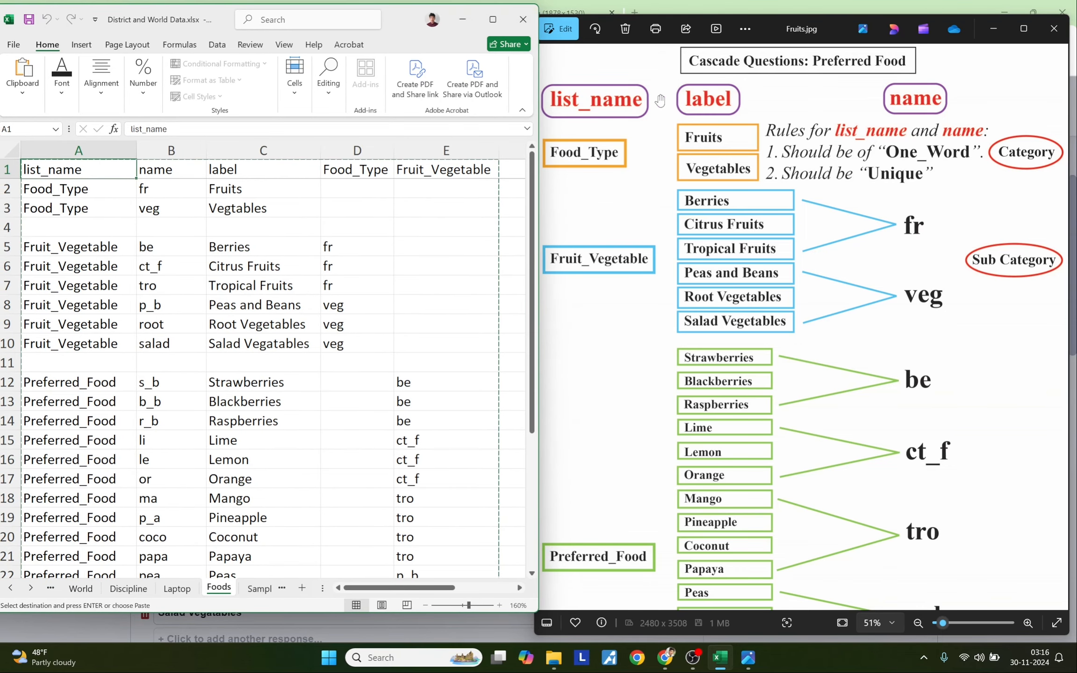
{"action": "left_click", "coordinate": [974, 37]}
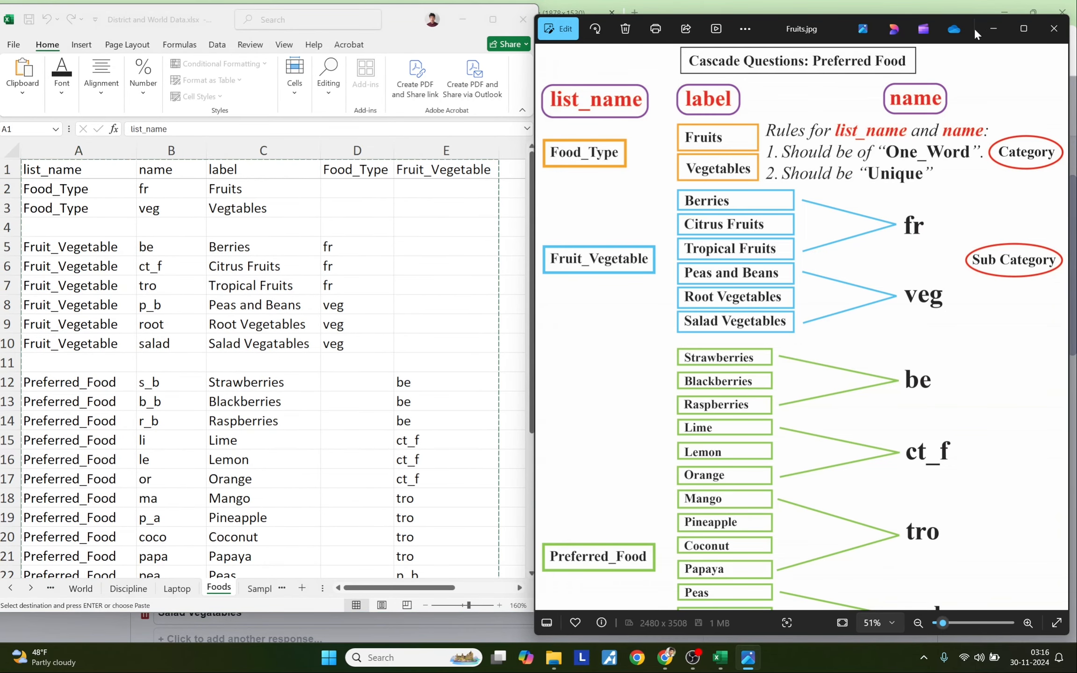
{"action": "left_click_drag", "start_coordinate": [830, 27], "coordinate": [835, 22]}
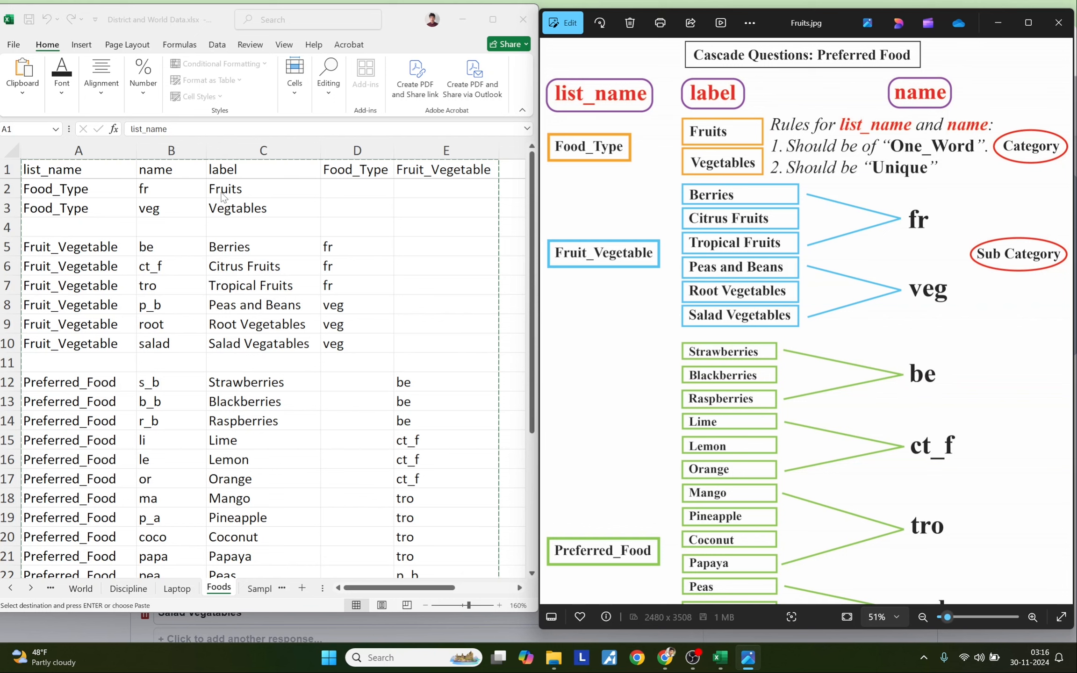
{"action": "left_click", "coordinate": [180, 188]}
{"action": "left_click_drag", "start_coordinate": [180, 188], "coordinate": [173, 206]}
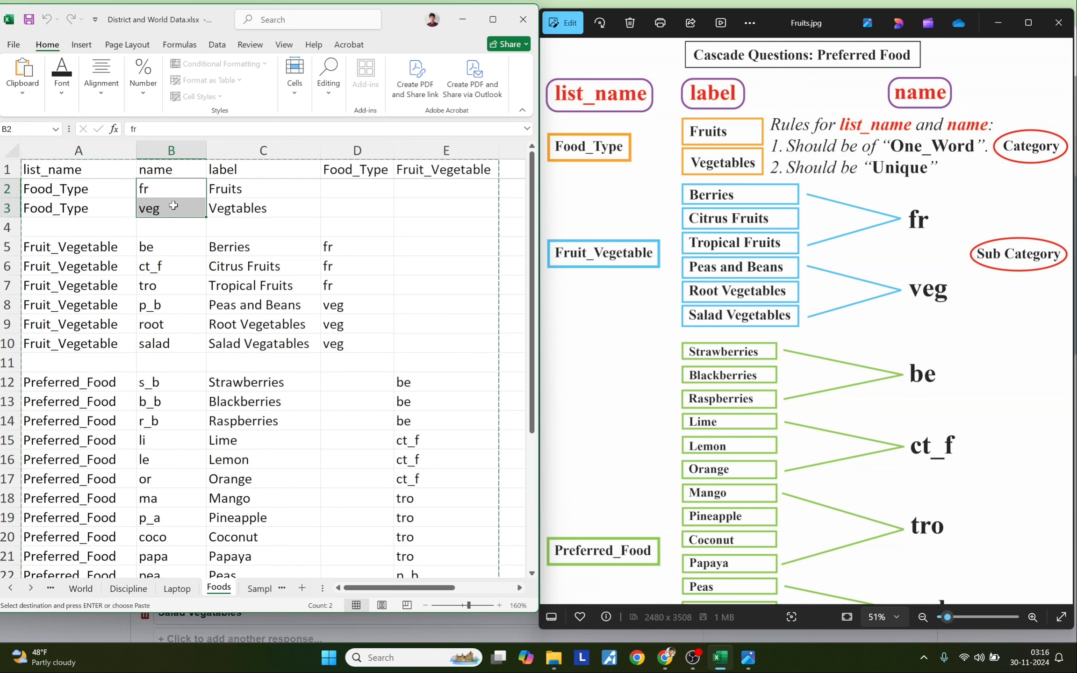
{"action": "left_click_drag", "start_coordinate": [105, 195], "coordinate": [156, 211]}
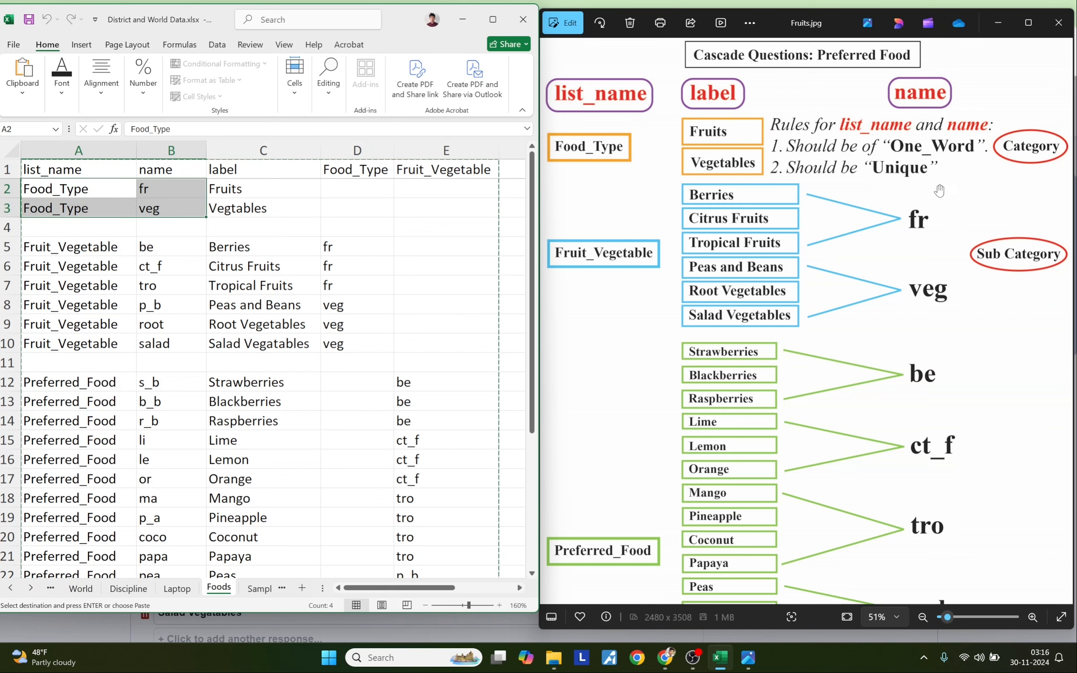
{"action": "left_click", "coordinate": [58, 186]}
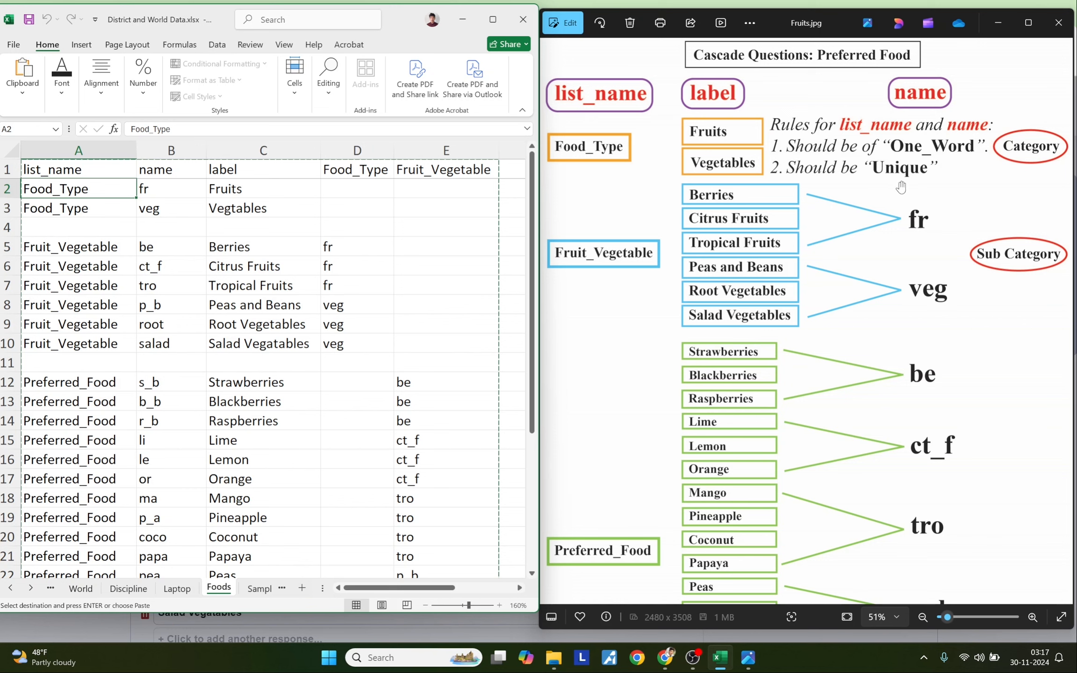
{"action": "left_click_drag", "start_coordinate": [174, 194], "coordinate": [162, 556]}
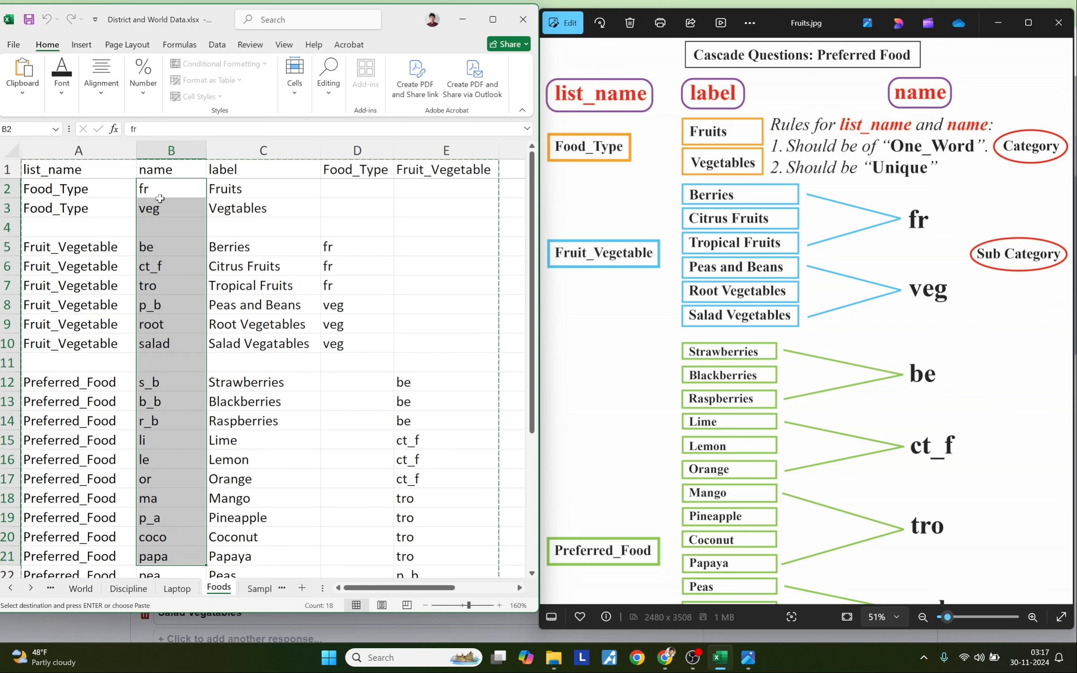
{"action": "left_click", "coordinate": [176, 231]}
{"action": "left_click_drag", "start_coordinate": [174, 192], "coordinate": [171, 557]}
{"action": "left_click_drag", "start_coordinate": [92, 184], "coordinate": [156, 556]}
{"action": "left_click_drag", "start_coordinate": [242, 170], "coordinate": [240, 200]}
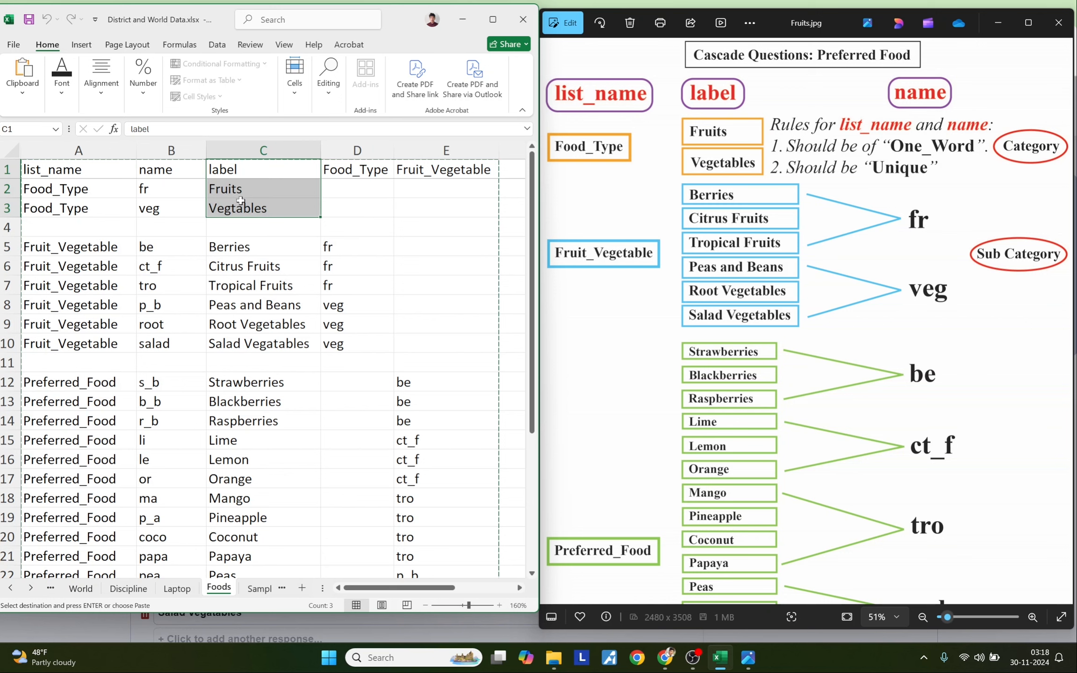
{"action": "left_click_drag", "start_coordinate": [240, 198], "coordinate": [250, 211]}
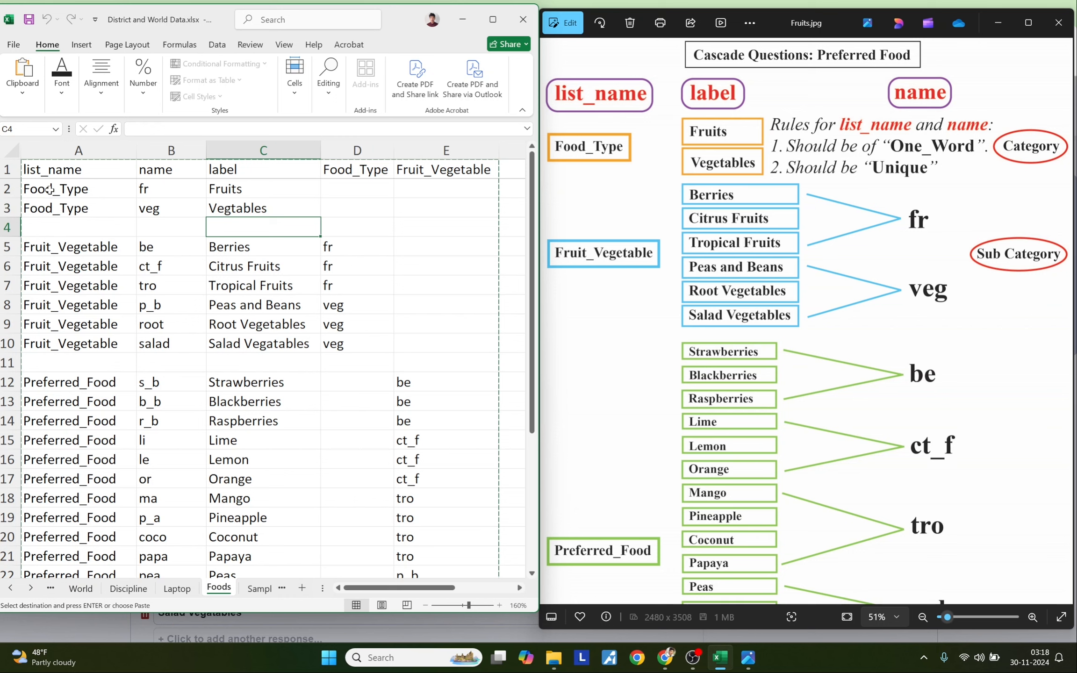
{"action": "left_click_drag", "start_coordinate": [50, 190], "coordinate": [56, 207]}
{"action": "left_click_drag", "start_coordinate": [182, 189], "coordinate": [180, 211]}
{"action": "left_click_drag", "start_coordinate": [245, 187], "coordinate": [245, 202]}
{"action": "left_click_drag", "start_coordinate": [163, 191], "coordinate": [166, 210]}
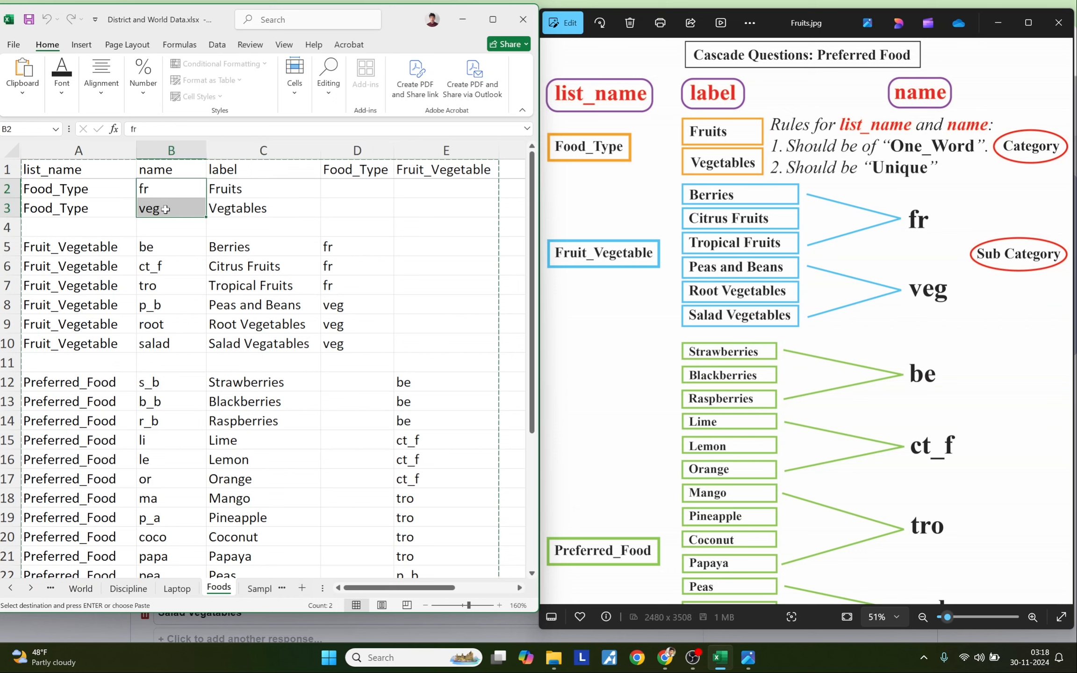
{"action": "left_click_drag", "start_coordinate": [80, 189], "coordinate": [80, 206]}
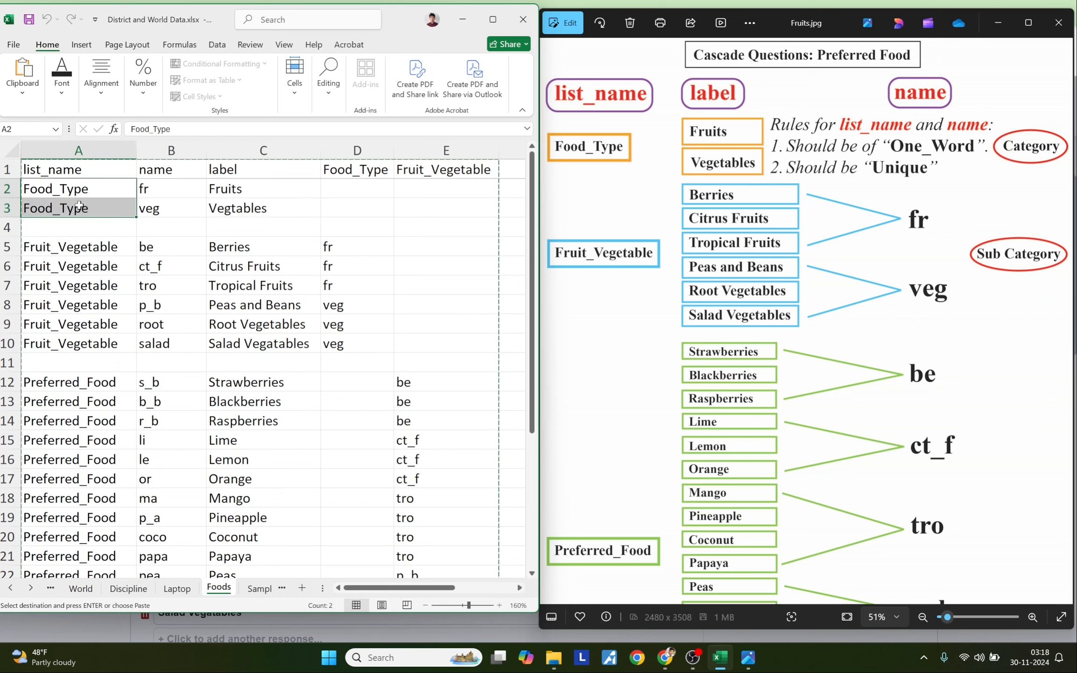
{"action": "left_click", "coordinate": [69, 238]}
{"action": "left_click_drag", "start_coordinate": [51, 226], "coordinate": [411, 226]}
{"action": "left_click_drag", "start_coordinate": [80, 246], "coordinate": [84, 341]}
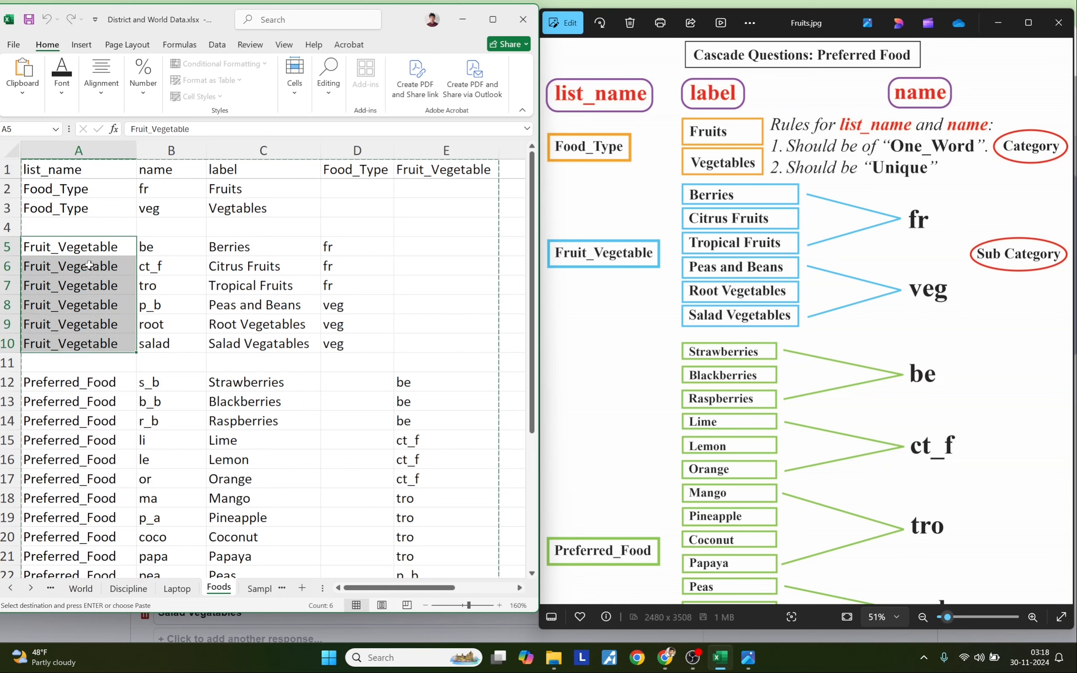
{"action": "left_click_drag", "start_coordinate": [236, 246], "coordinate": [234, 337]}
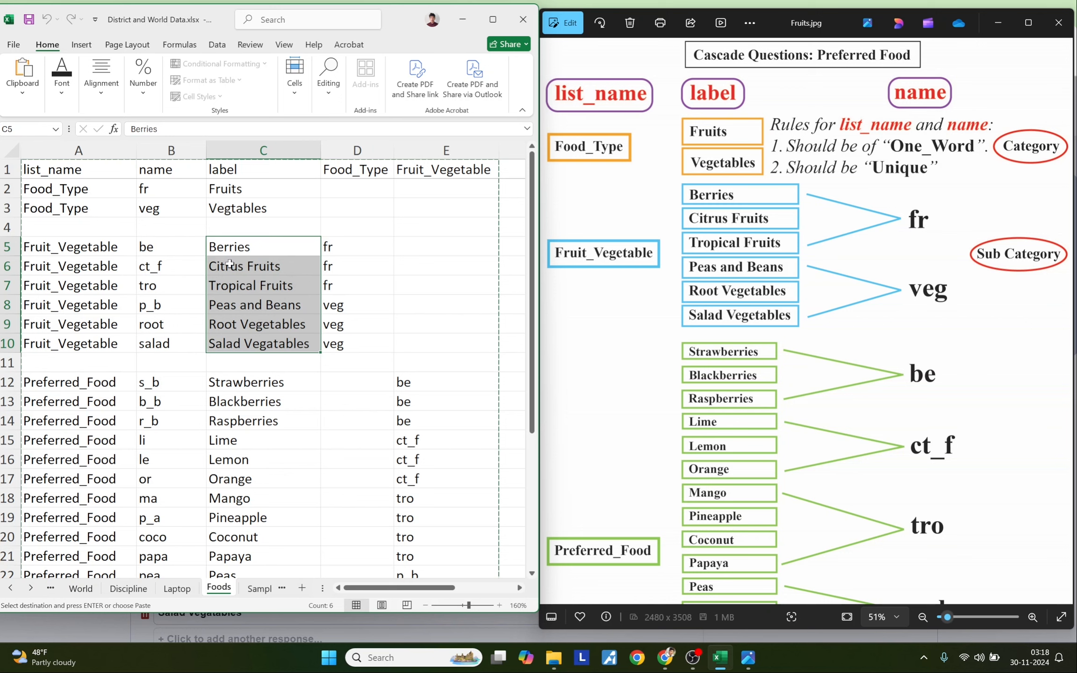
{"action": "left_click_drag", "start_coordinate": [168, 248], "coordinate": [183, 346]}
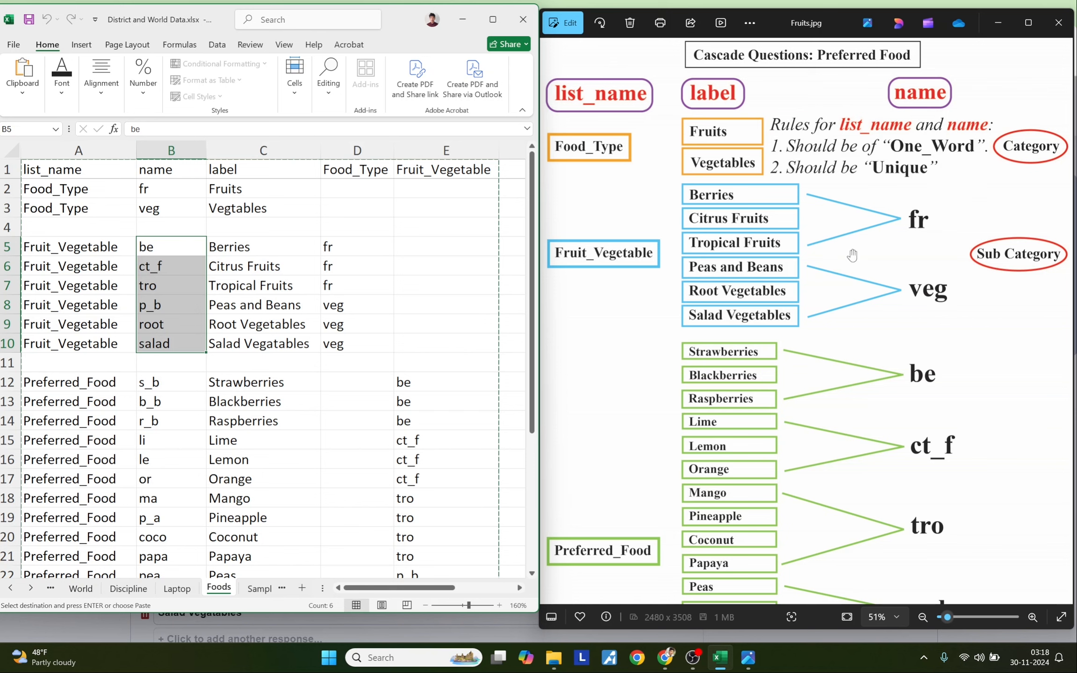
{"action": "scroll", "coordinate": [154, 422], "scroll_direction": "down", "scroll_amount": 2}
{"action": "left_click_drag", "start_coordinate": [49, 246], "coordinate": [432, 241]}
{"action": "left_click_drag", "start_coordinate": [50, 268], "coordinate": [87, 531]}
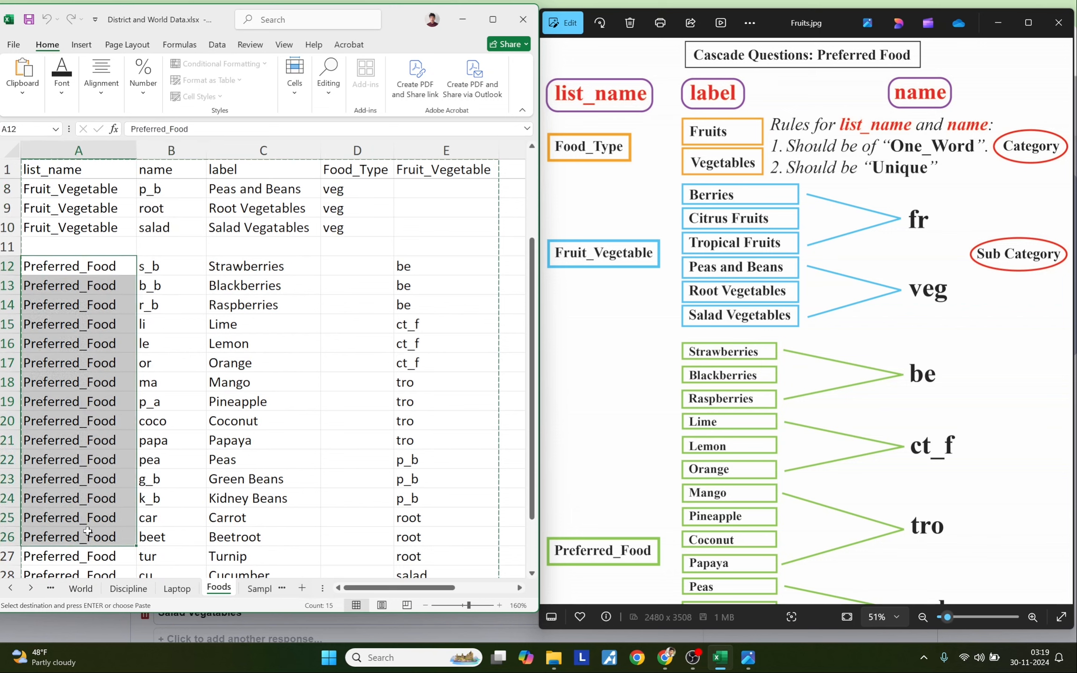
{"action": "left_click_drag", "start_coordinate": [255, 269], "coordinate": [257, 536]}
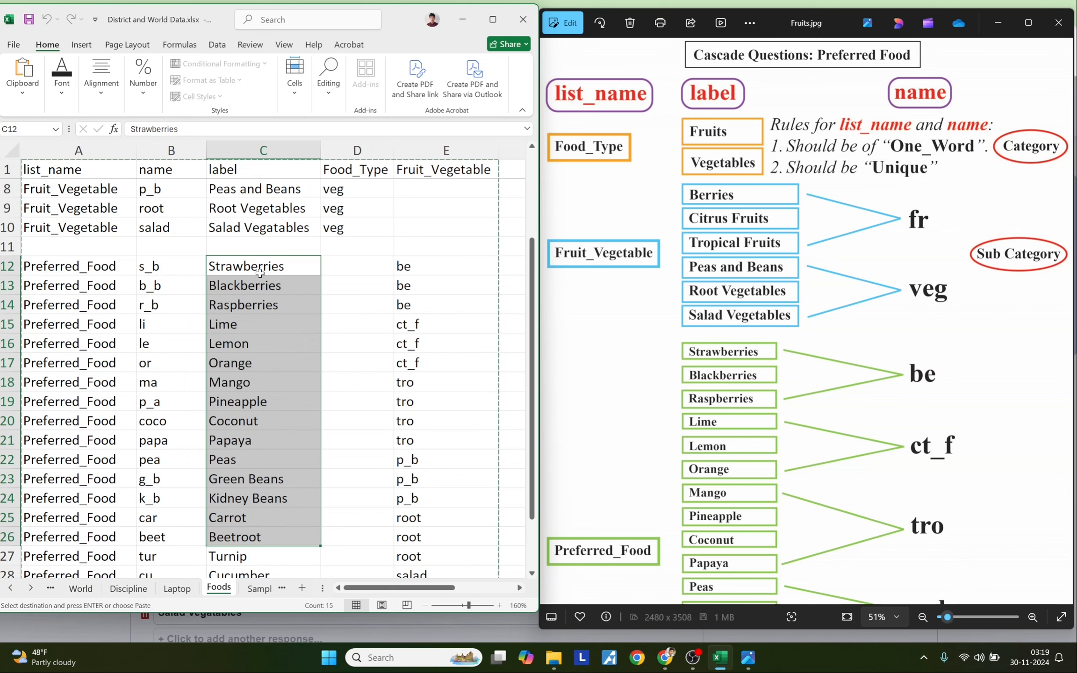
{"action": "left_click_drag", "start_coordinate": [47, 270], "coordinate": [54, 475]}
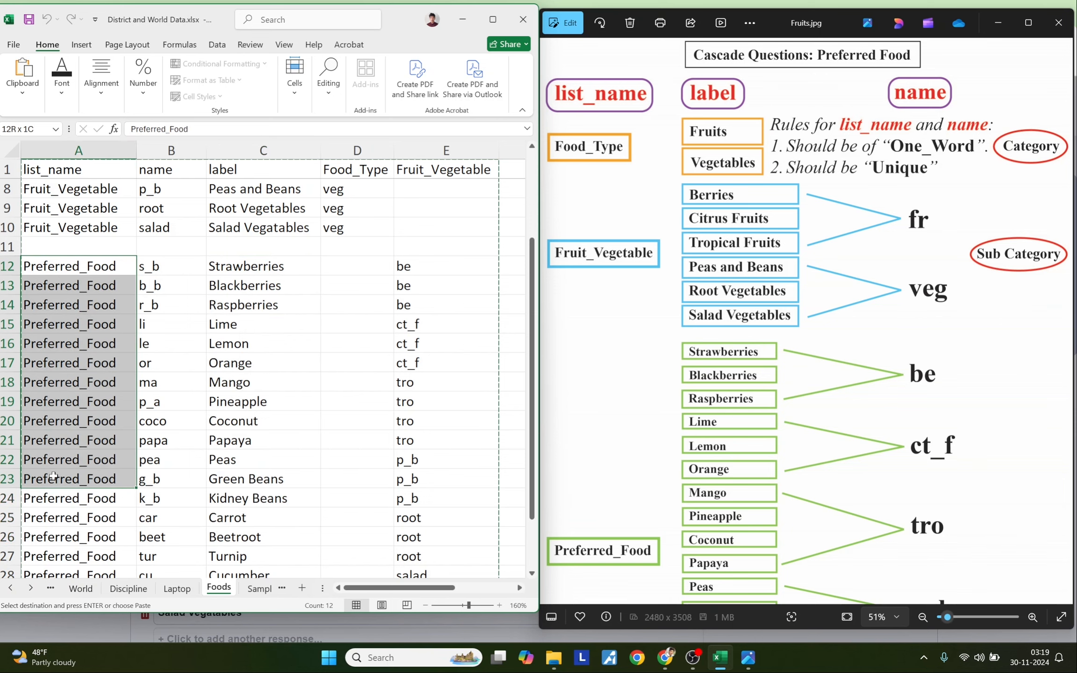
{"action": "left_click_drag", "start_coordinate": [195, 271], "coordinate": [180, 475]}
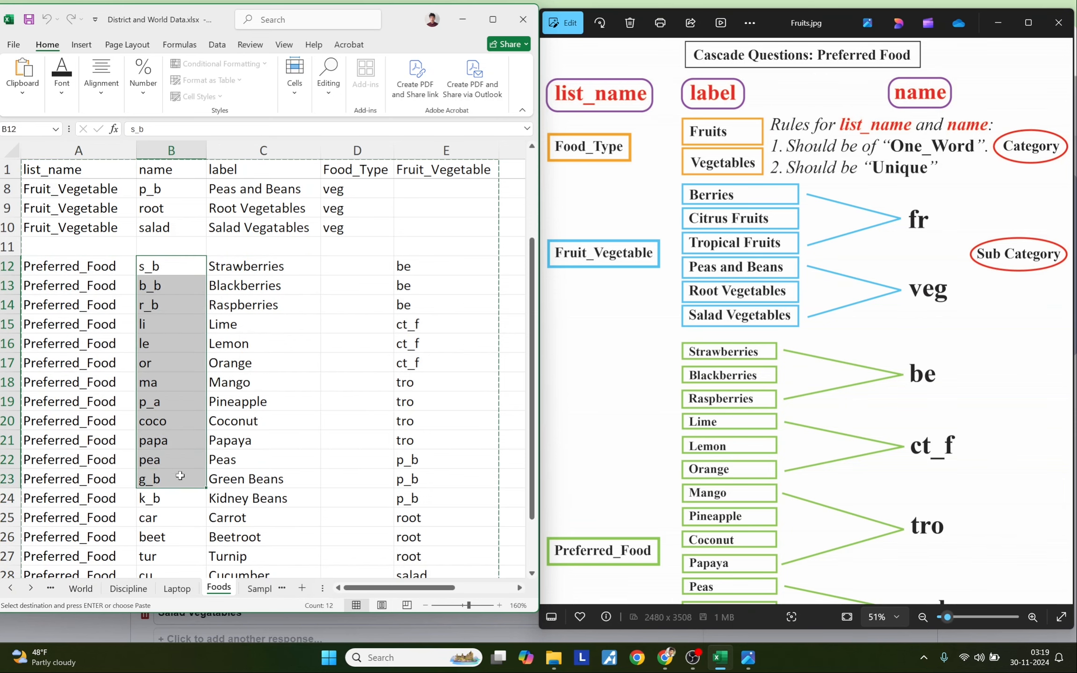
{"action": "left_click_drag", "start_coordinate": [259, 266], "coordinate": [258, 492]}
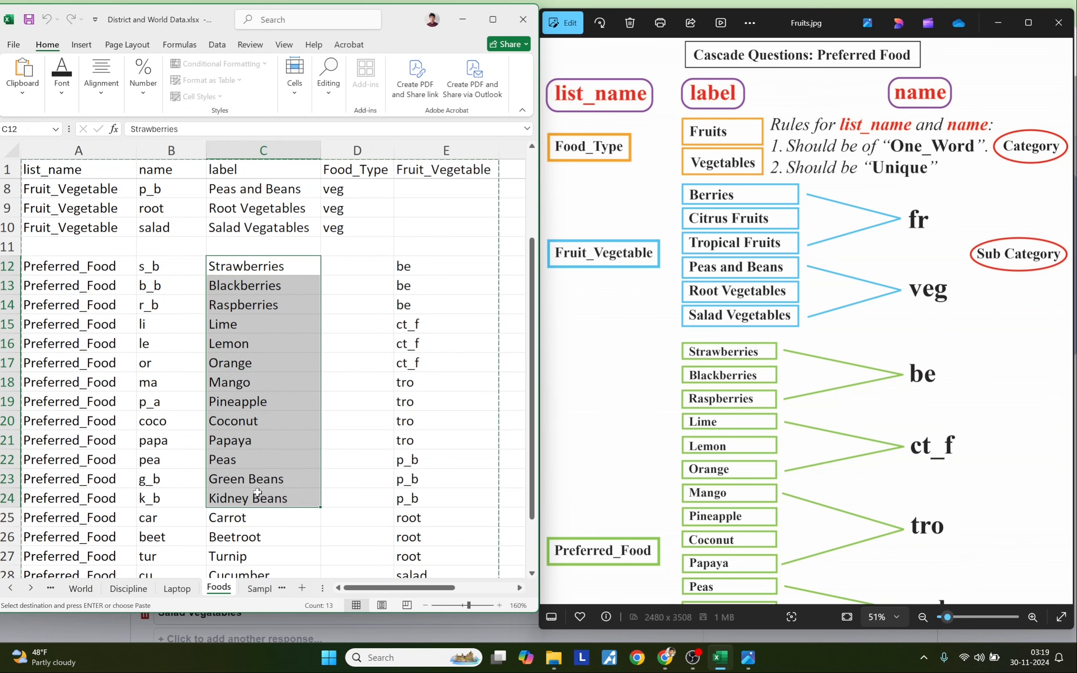
{"action": "scroll", "coordinate": [285, 394], "scroll_direction": "up", "scroll_amount": 2}
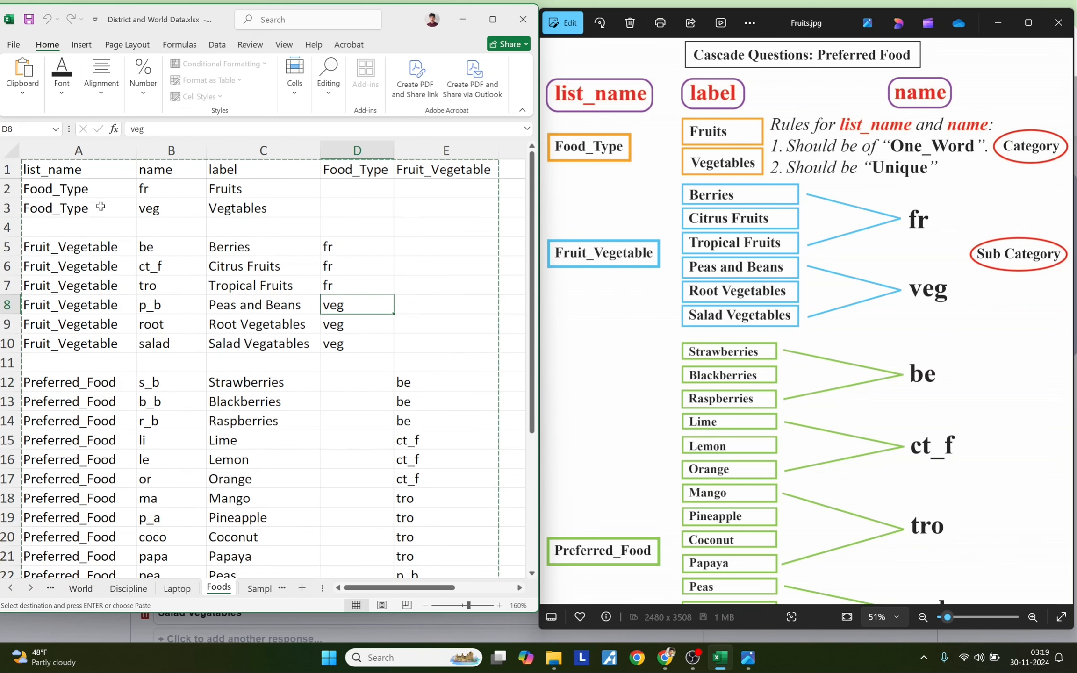
{"action": "left_click_drag", "start_coordinate": [72, 170], "coordinate": [252, 557]}
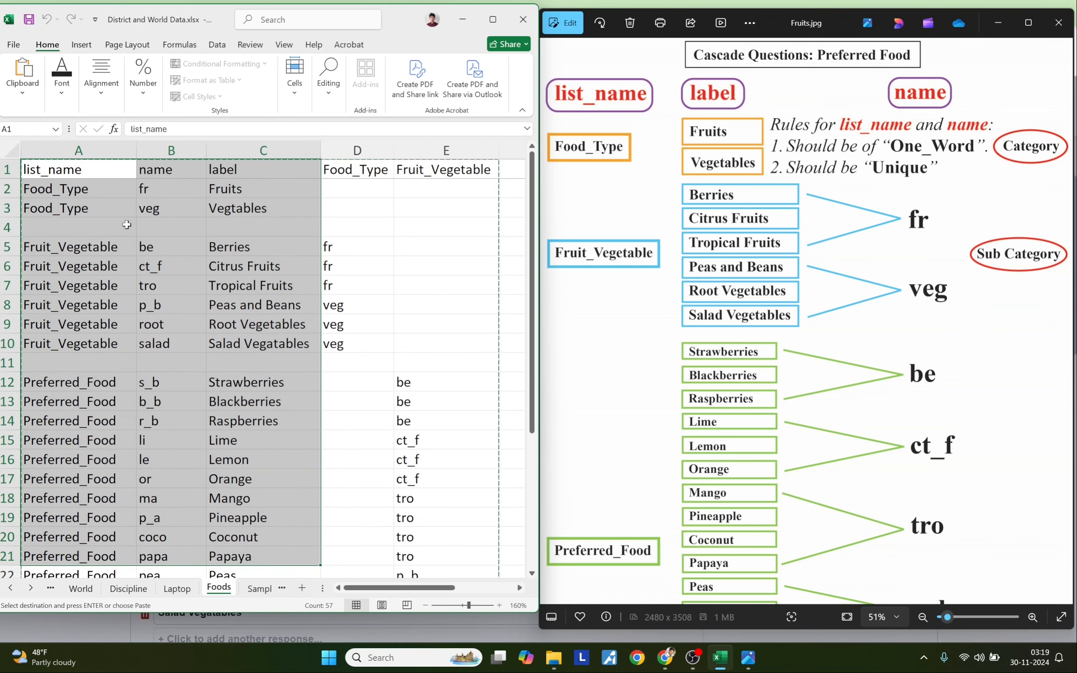
{"action": "left_click", "coordinate": [356, 207]}
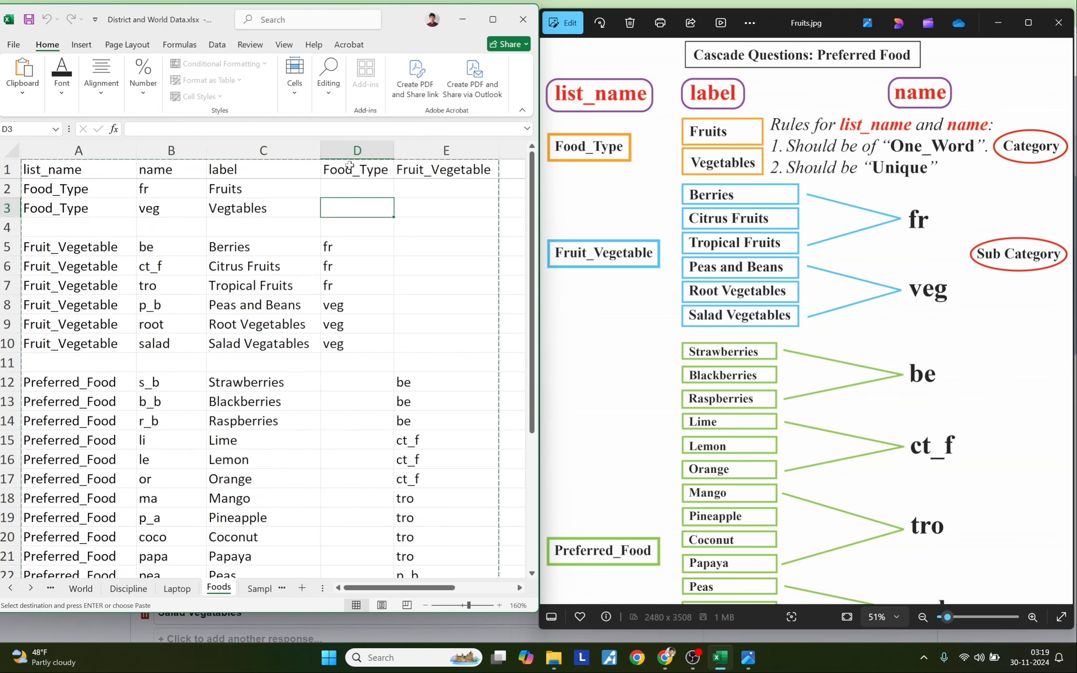
{"action": "left_click_drag", "start_coordinate": [276, 247], "coordinate": [275, 342]}
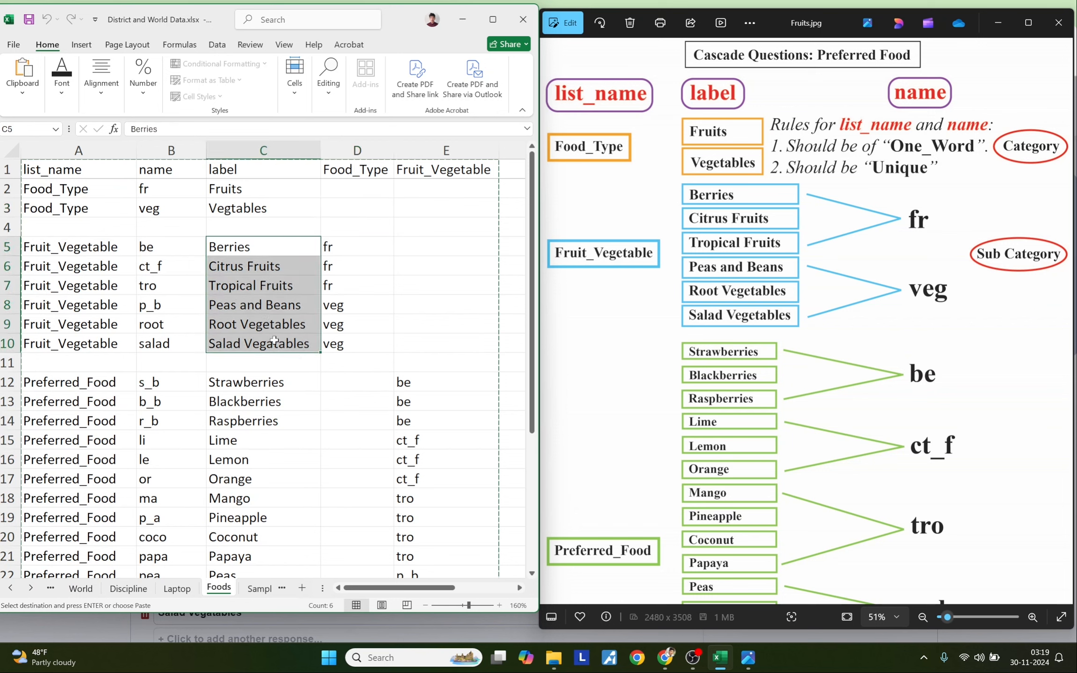
{"action": "left_click_drag", "start_coordinate": [236, 189], "coordinate": [240, 207]}
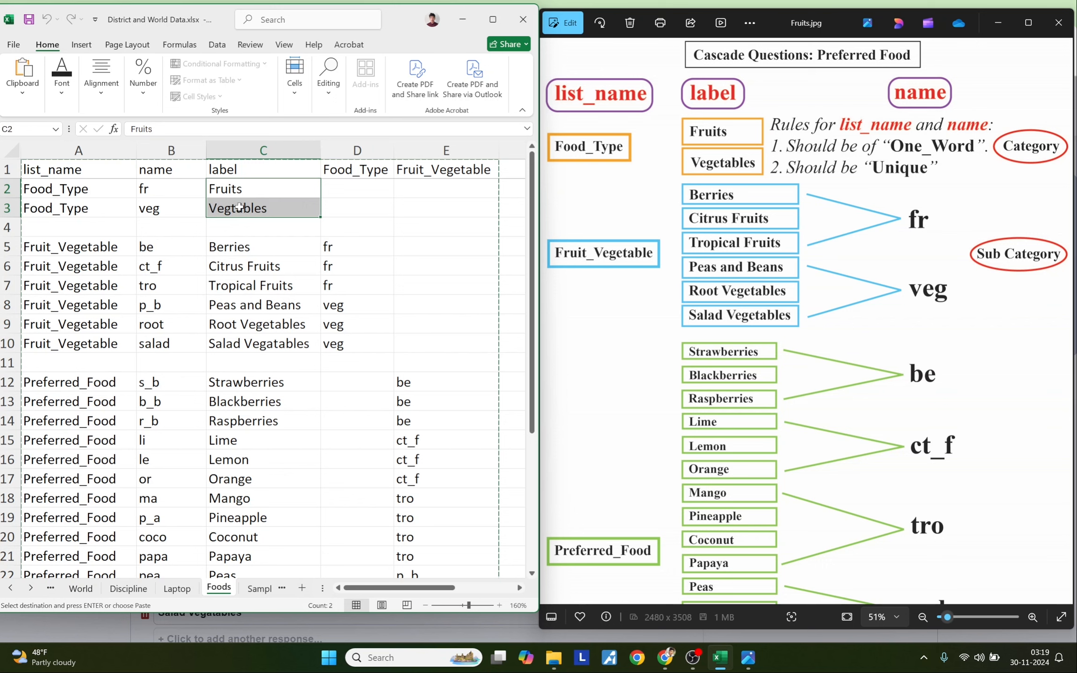
{"action": "left_click", "coordinate": [59, 187]}
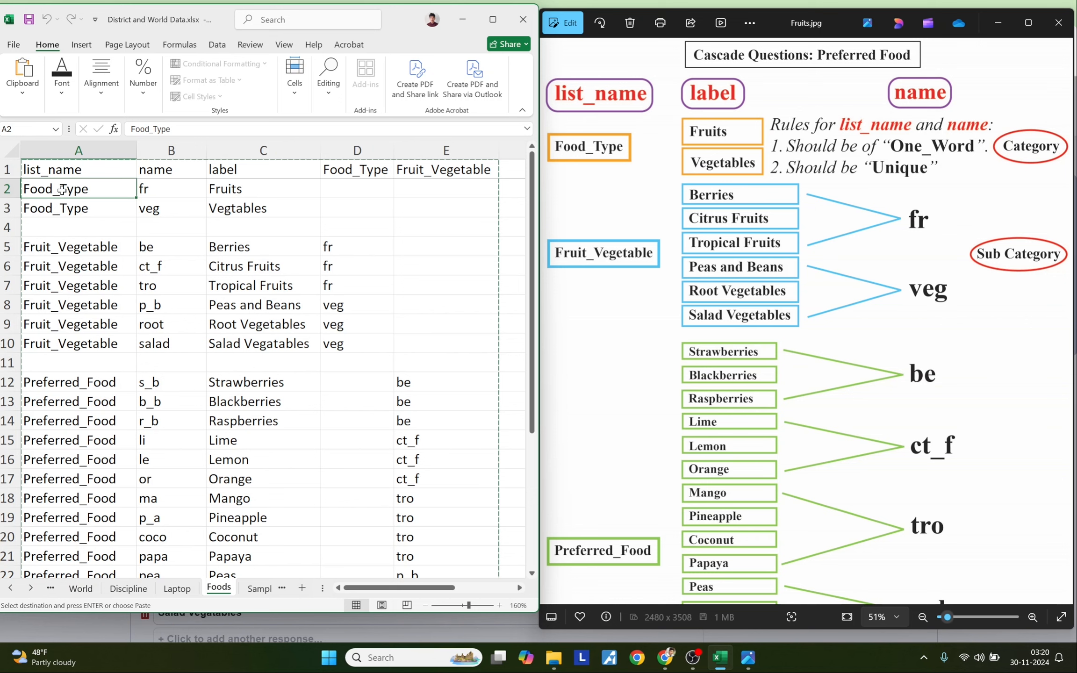
{"action": "left_click", "coordinate": [367, 167]}
{"action": "left_click_drag", "start_coordinate": [236, 248], "coordinate": [243, 279]}
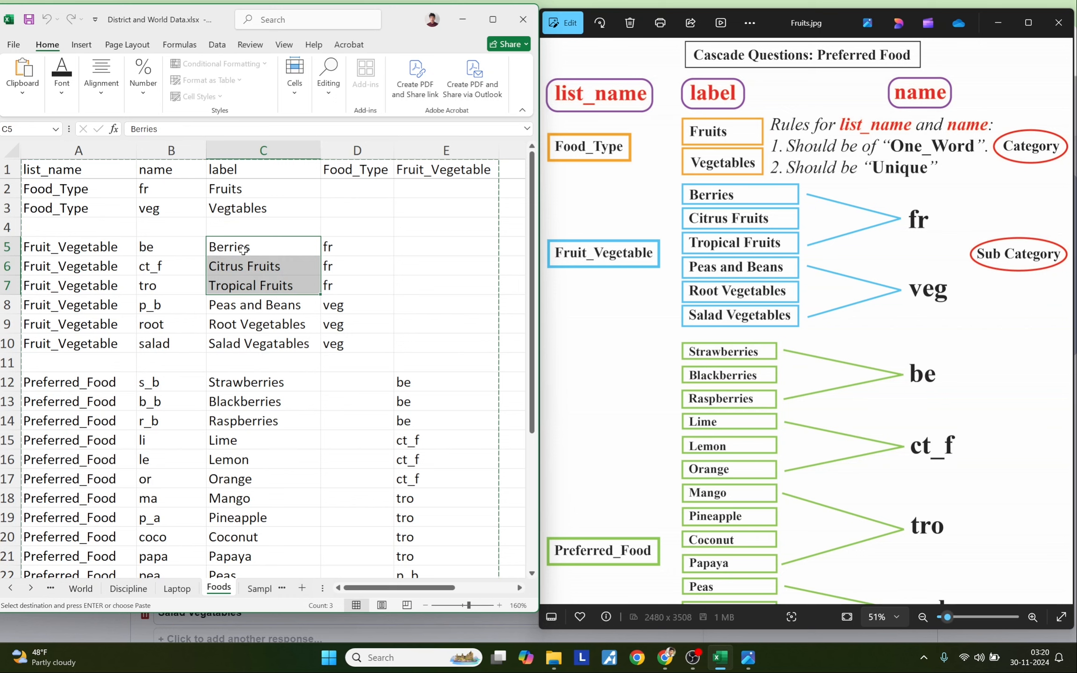
{"action": "left_click", "coordinate": [221, 188]}
{"action": "left_click", "coordinate": [253, 246]}
{"action": "left_click_drag", "start_coordinate": [252, 246], "coordinate": [259, 283]}
{"action": "left_click", "coordinate": [234, 192]}
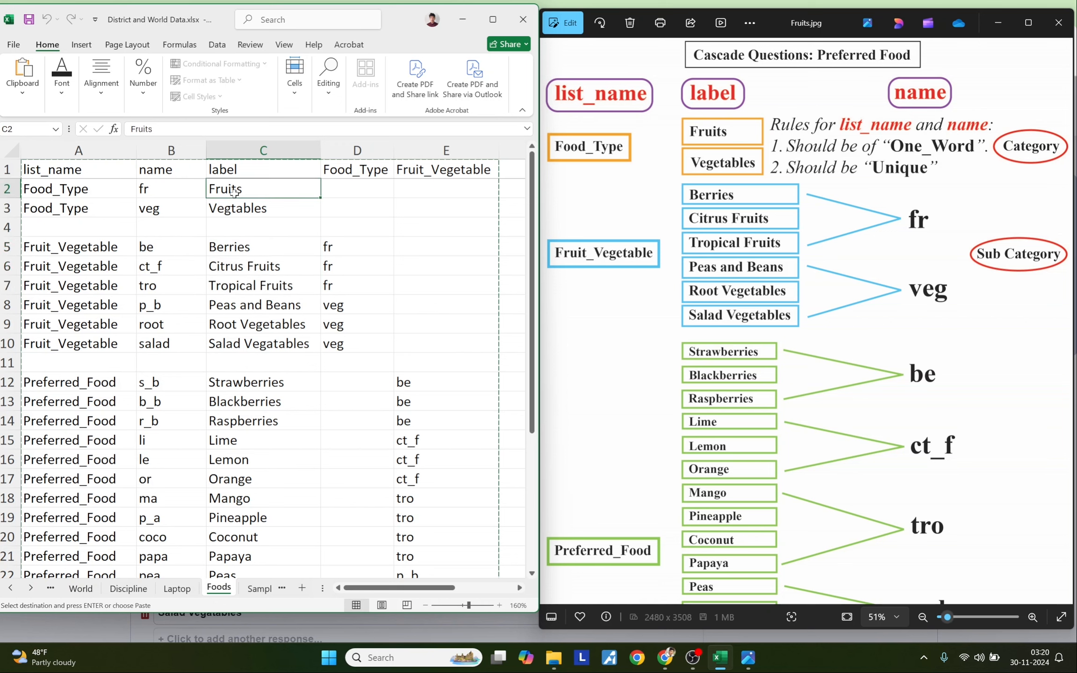
{"action": "left_click", "coordinate": [162, 190]}
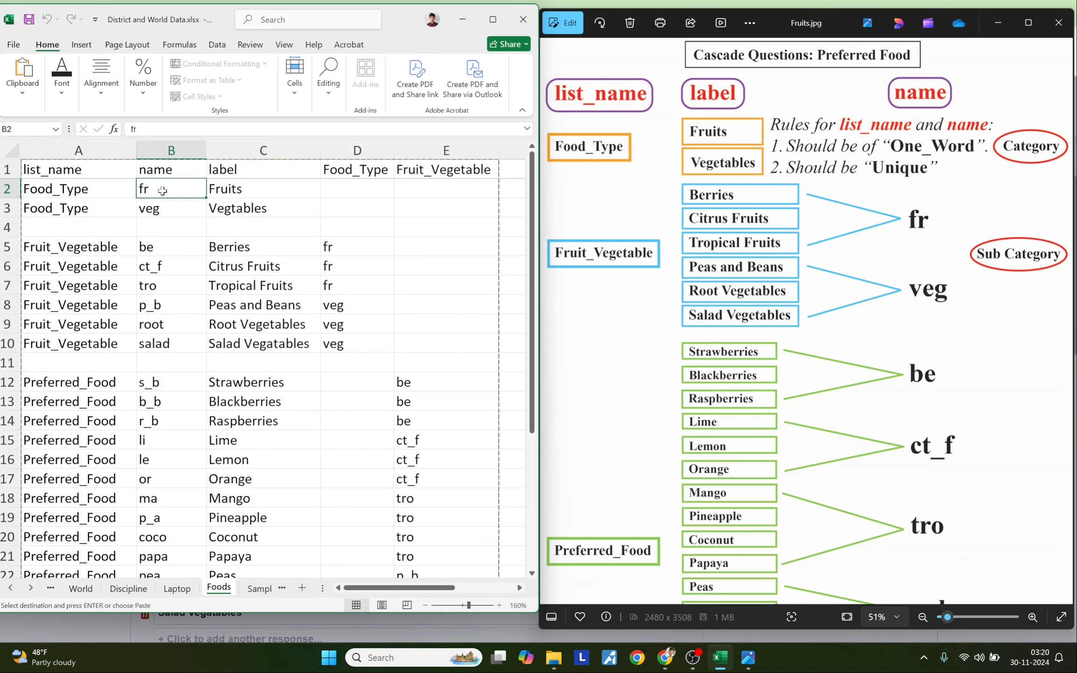
{"action": "left_click_drag", "start_coordinate": [344, 246], "coordinate": [350, 290]}
{"action": "left_click_drag", "start_coordinate": [245, 306], "coordinate": [248, 347]}
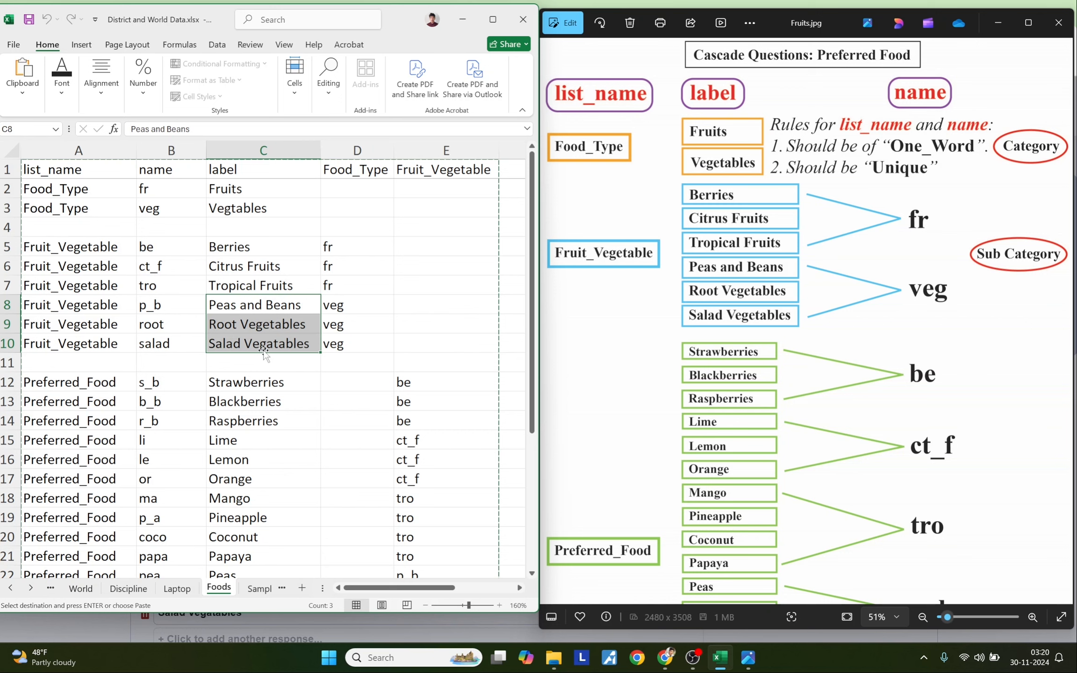
{"action": "left_click", "coordinate": [239, 210]}
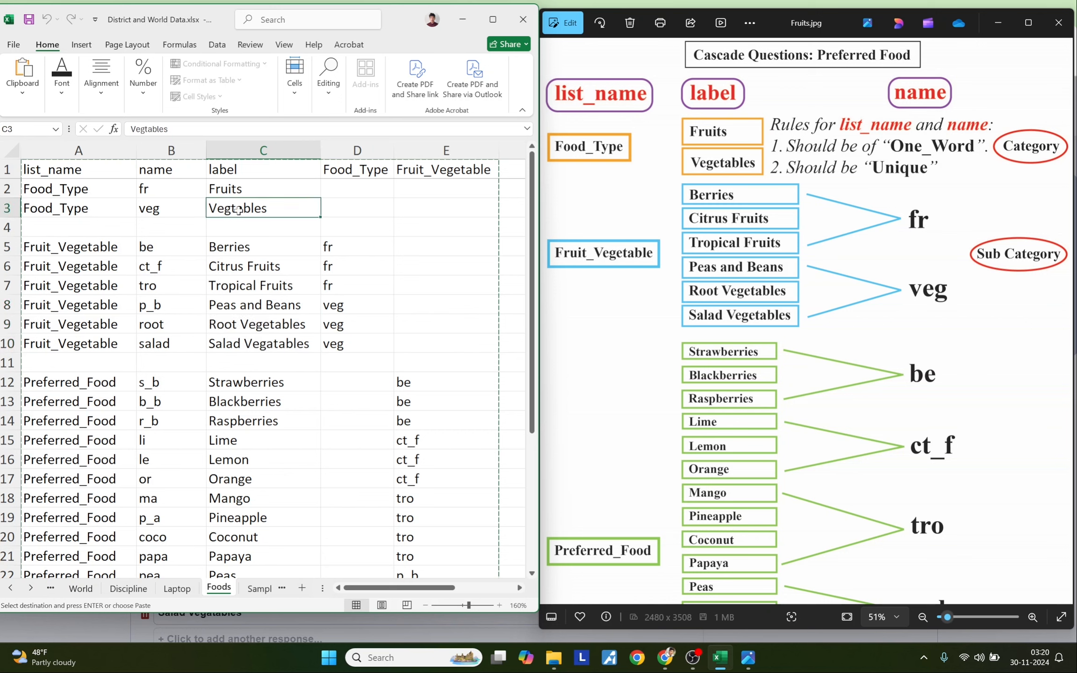
{"action": "left_click", "coordinate": [168, 209]}
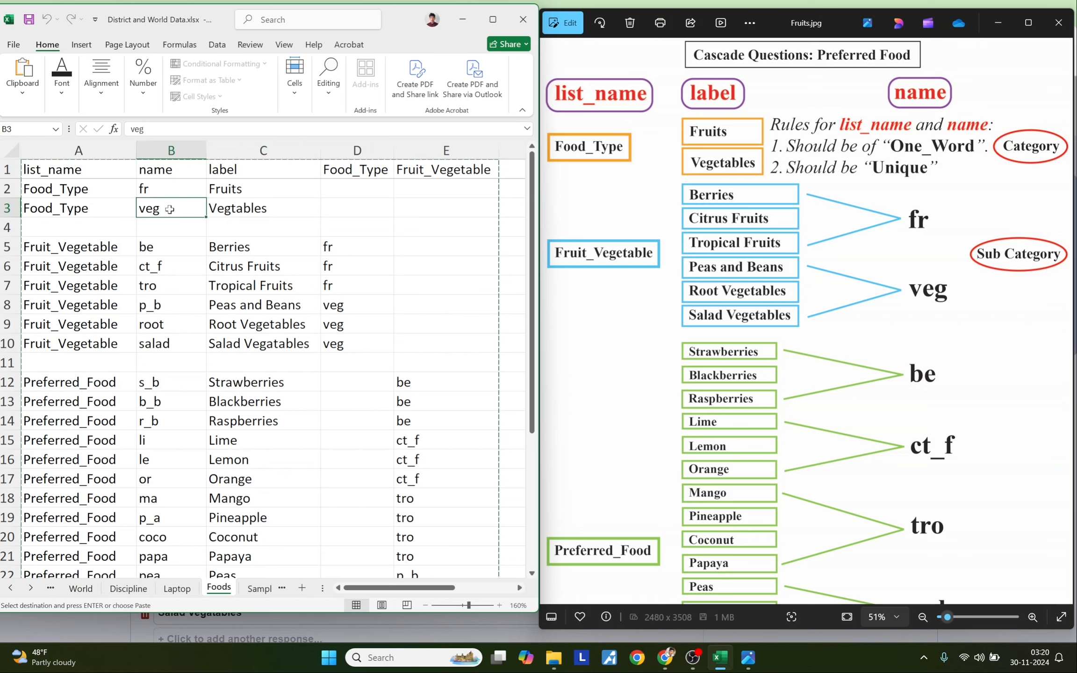
{"action": "left_click_drag", "start_coordinate": [340, 307], "coordinate": [339, 336]}
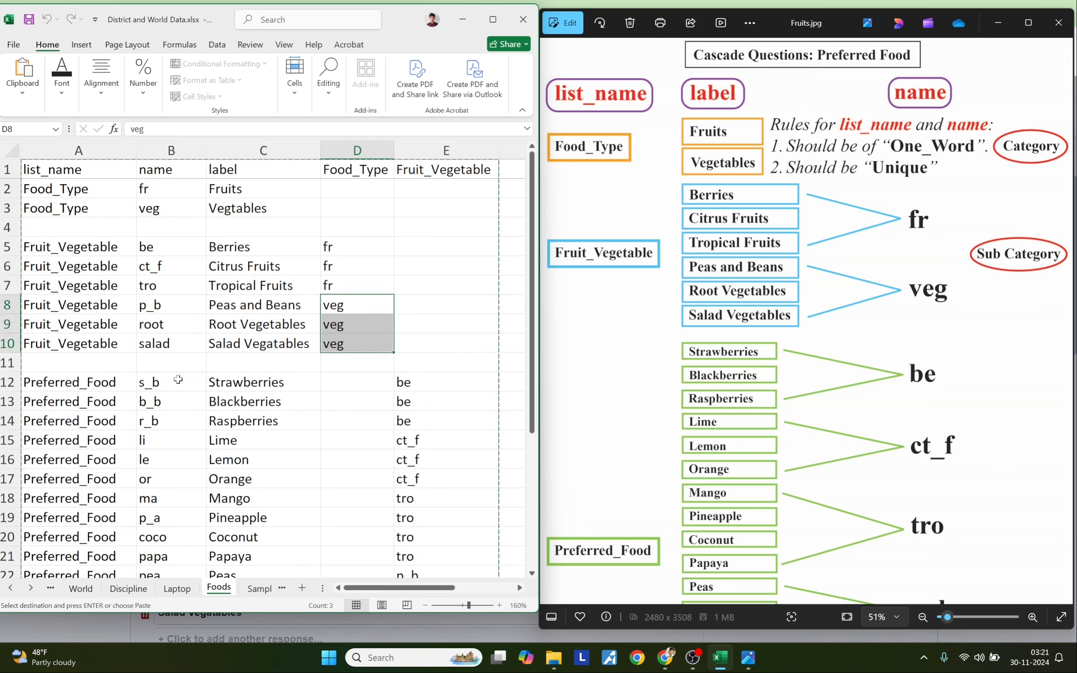
{"action": "left_click_drag", "start_coordinate": [87, 384], "coordinate": [84, 541]}
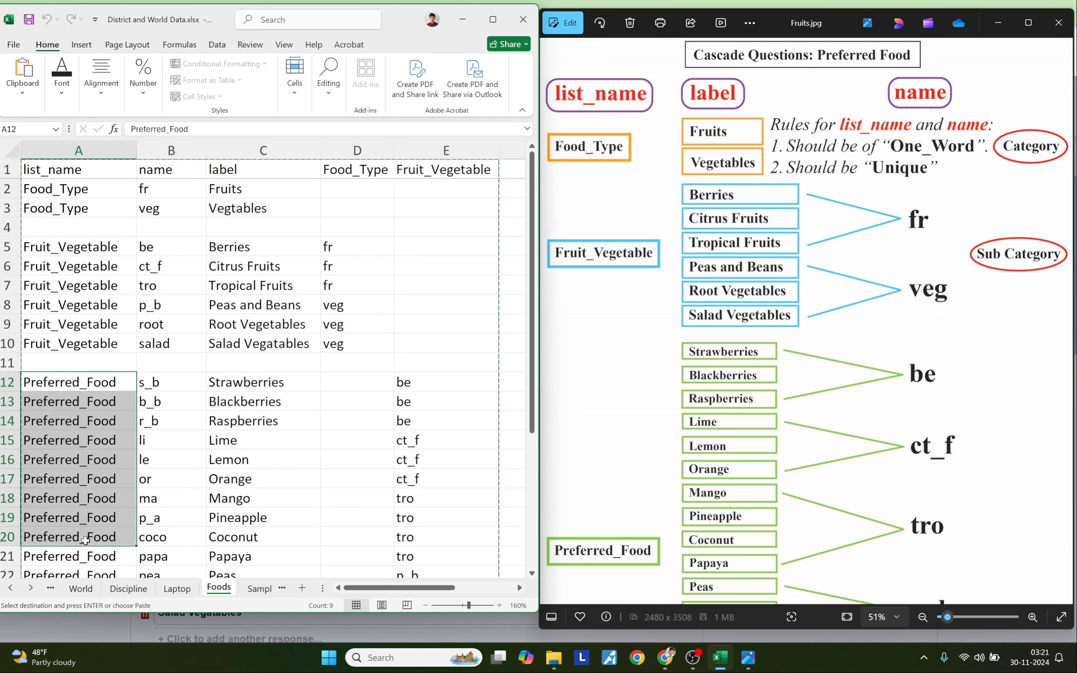
{"action": "left_click_drag", "start_coordinate": [79, 251], "coordinate": [79, 332]}
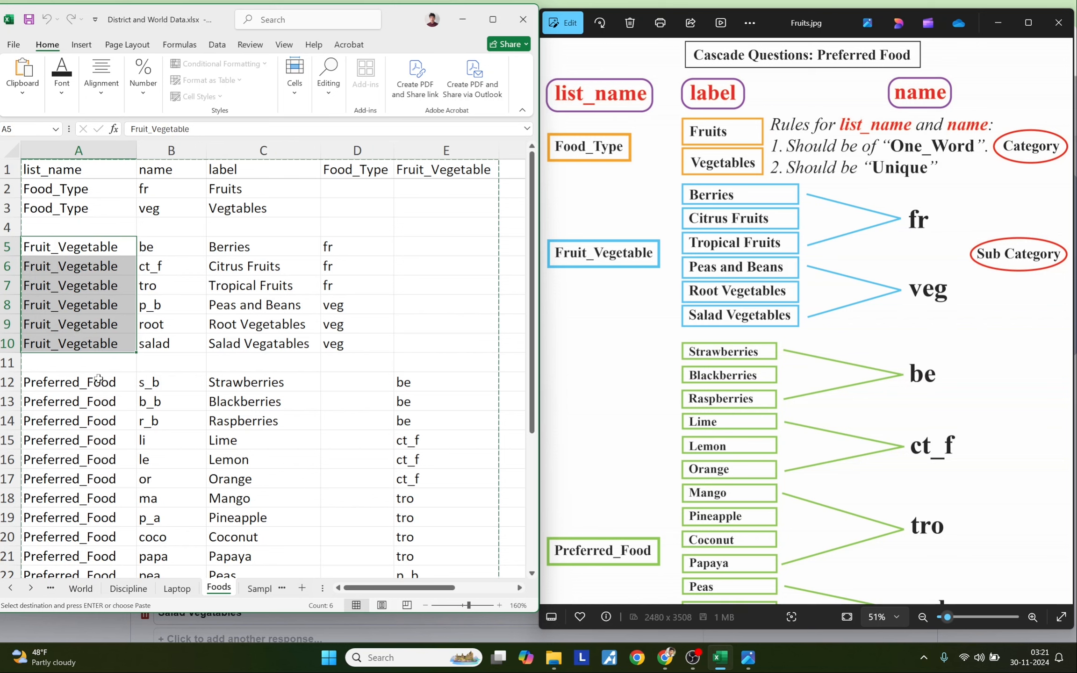
{"action": "left_click", "coordinate": [112, 397]}
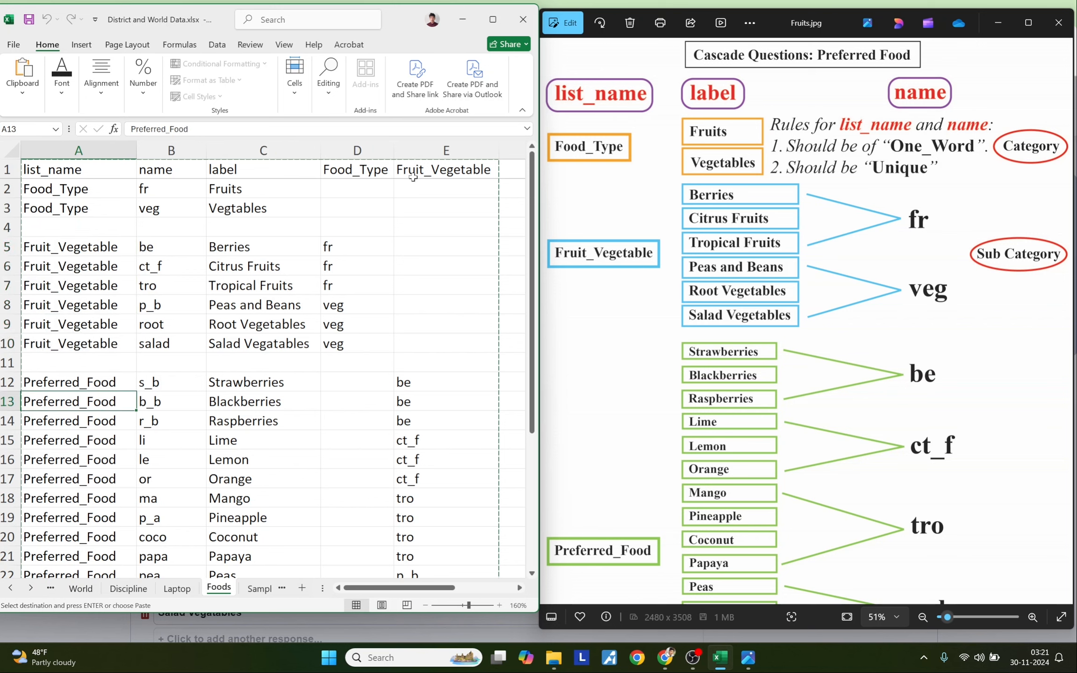
{"action": "left_click", "coordinate": [50, 247]}
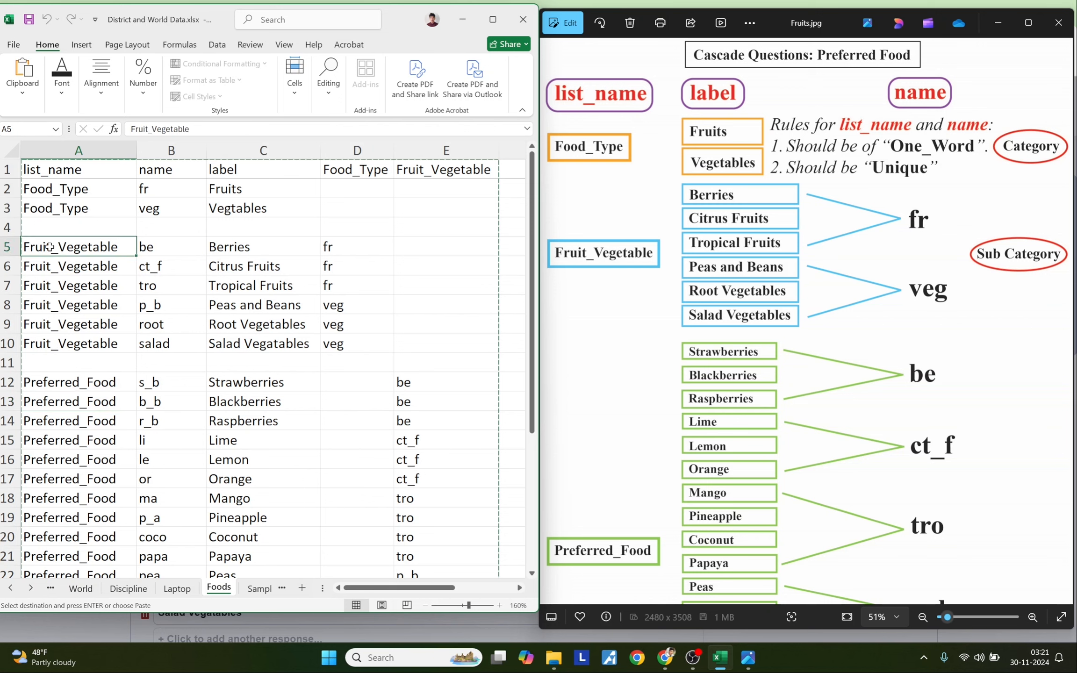
{"action": "left_click", "coordinate": [433, 175]}
{"action": "left_click_drag", "start_coordinate": [241, 384], "coordinate": [244, 415]}
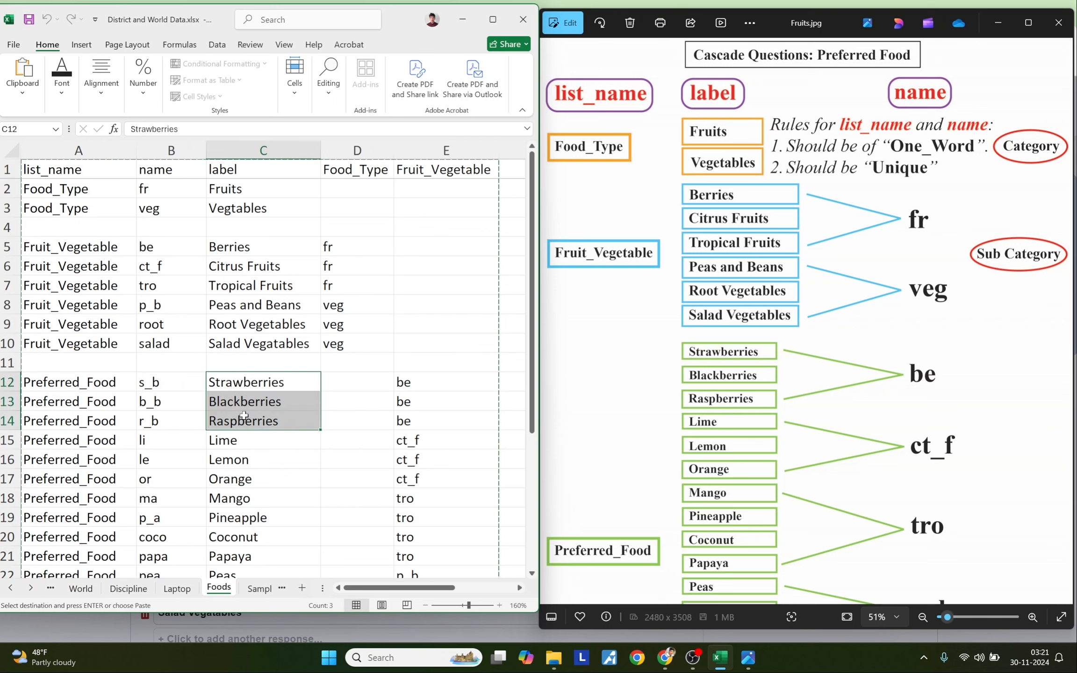
{"action": "left_click", "coordinate": [255, 251]}
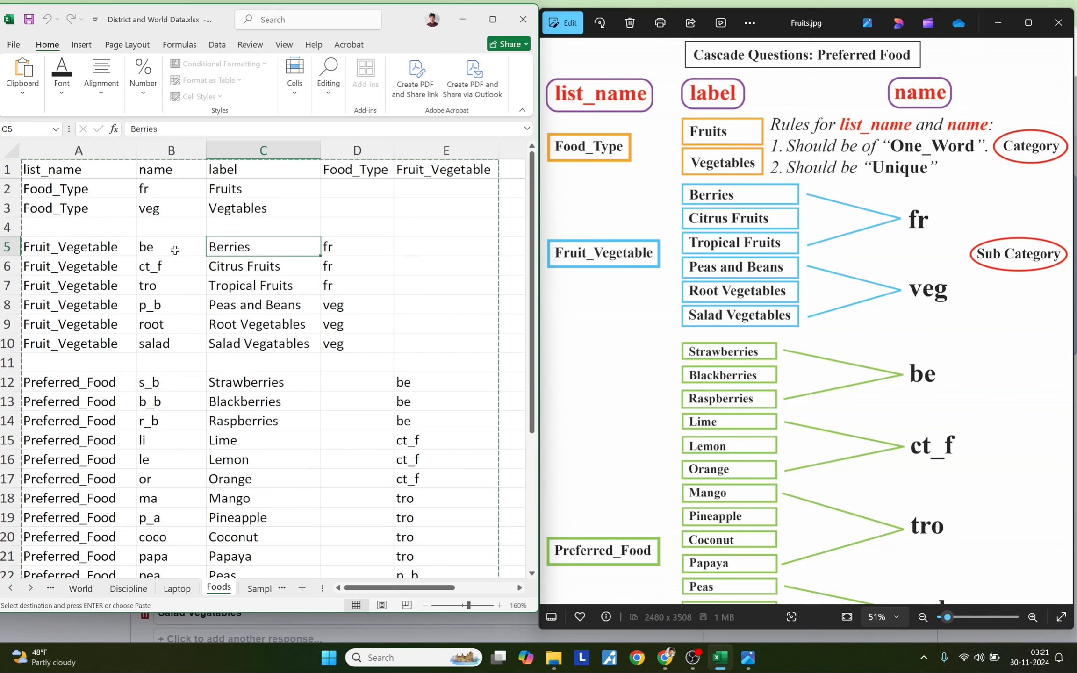
{"action": "left_click_drag", "start_coordinate": [423, 379], "coordinate": [420, 419]}
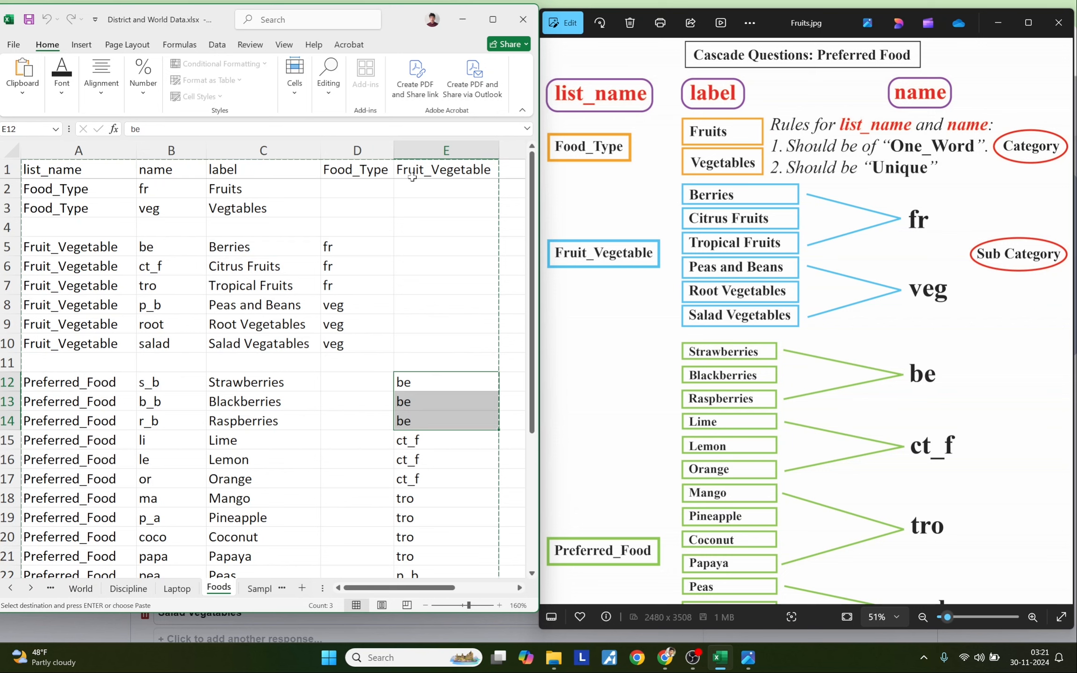
{"action": "left_click_drag", "start_coordinate": [229, 441], "coordinate": [239, 477]}
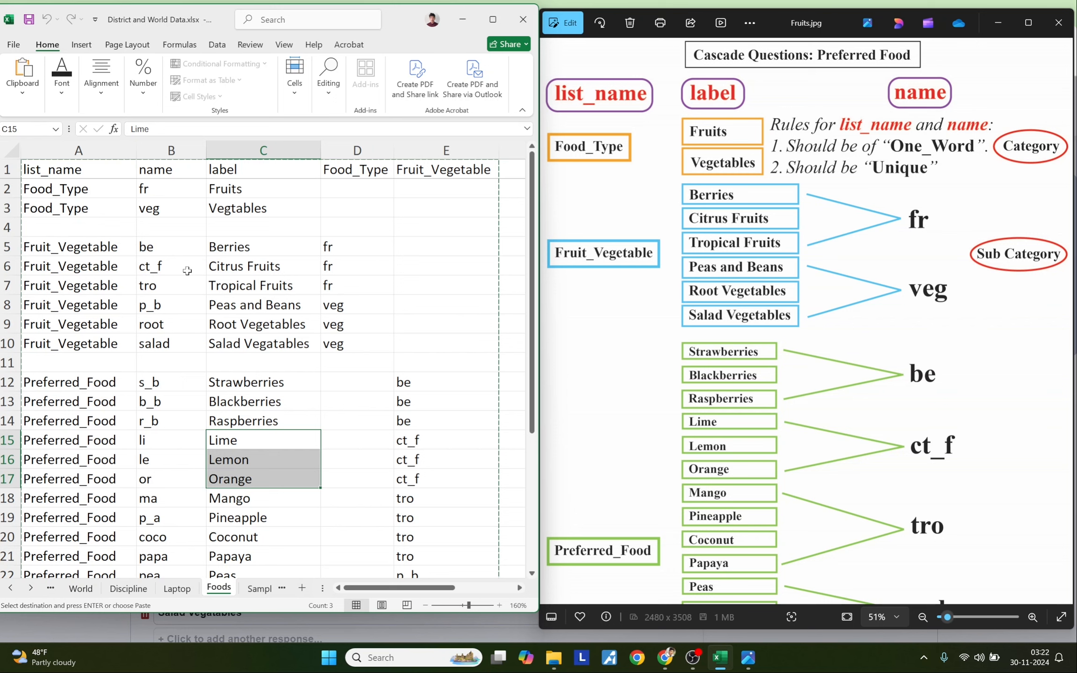
{"action": "left_click", "coordinate": [185, 267]}
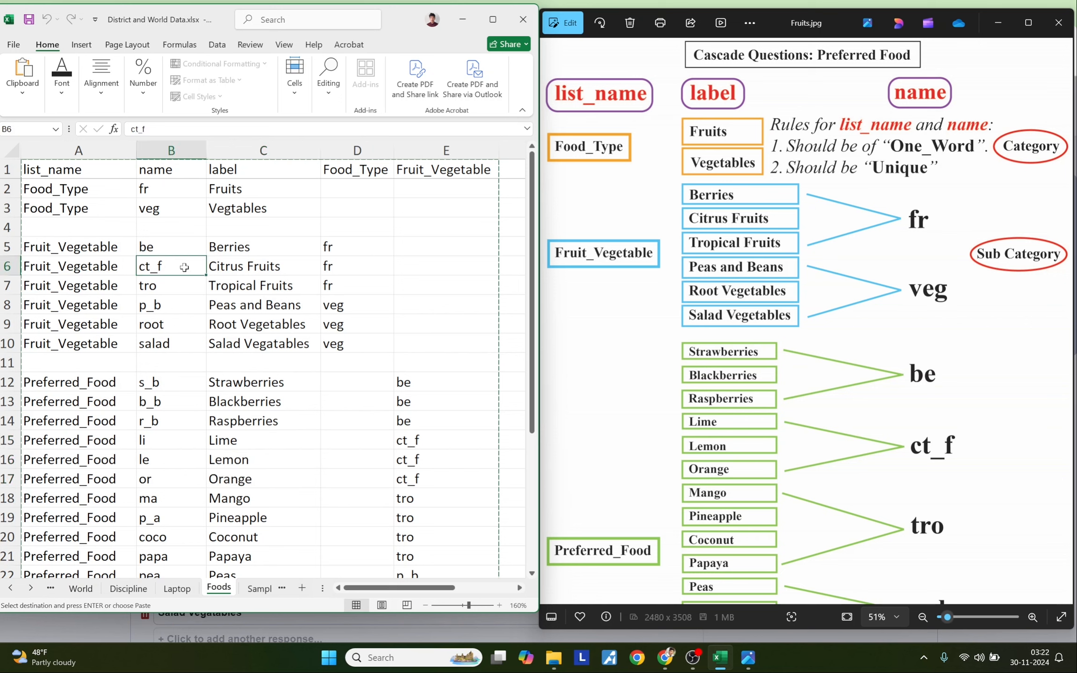
{"action": "left_click_drag", "start_coordinate": [397, 439], "coordinate": [412, 483]}
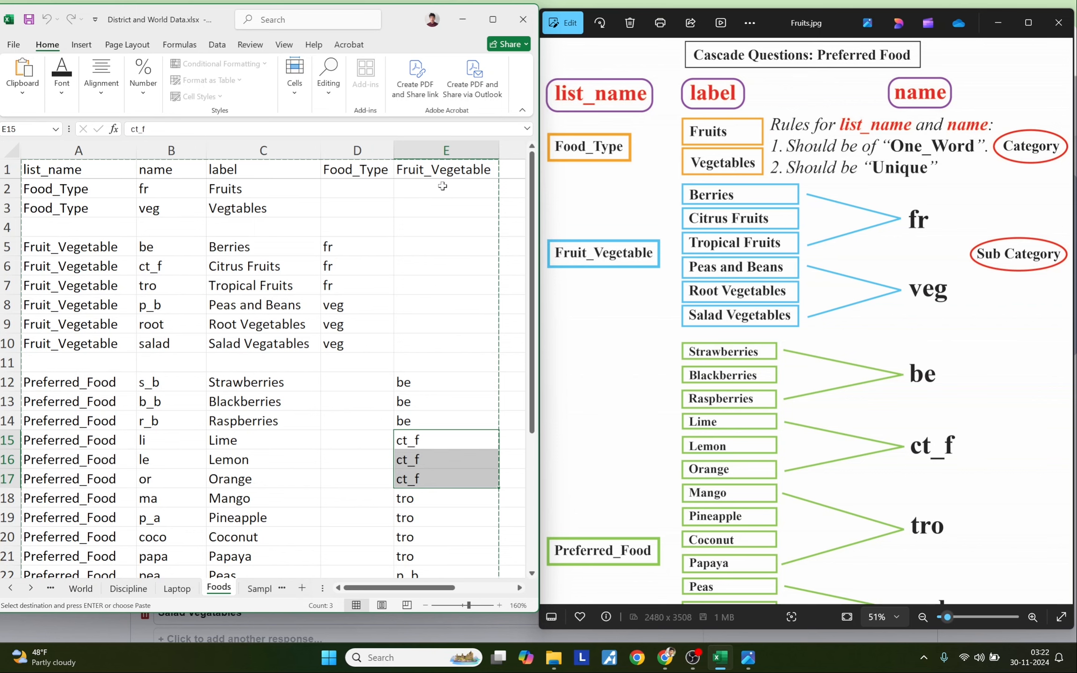
{"action": "scroll", "coordinate": [346, 479], "scroll_direction": "down", "scroll_amount": 4}
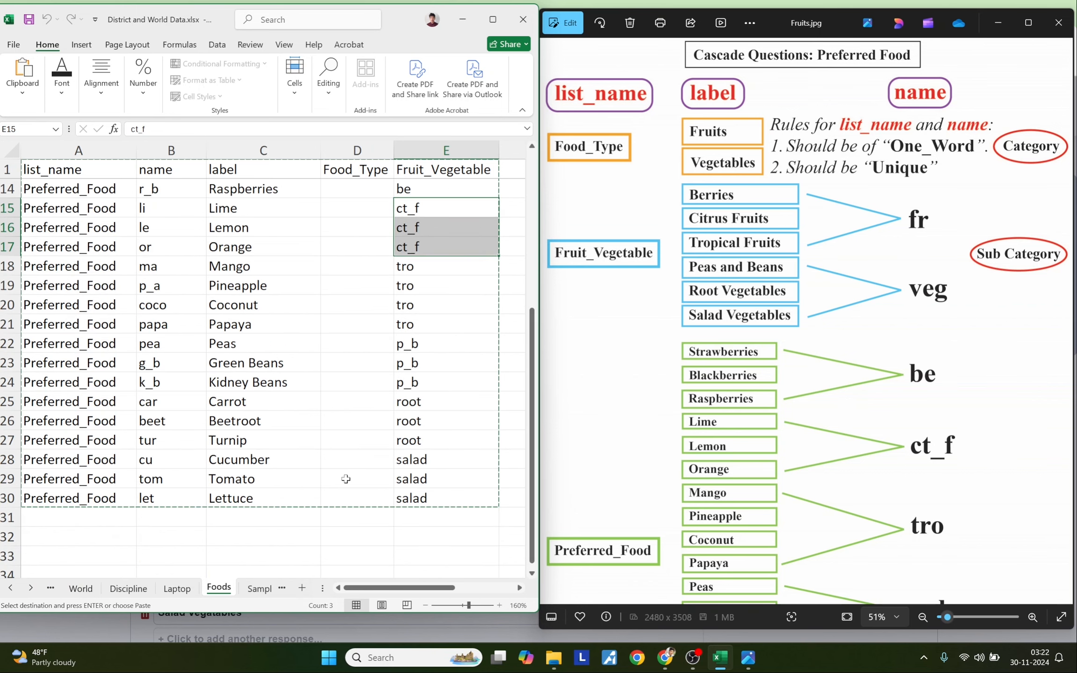
- Scroll back up the Foods sheet beside the Location cascade chart
{"action": "scroll", "coordinate": [346, 479], "scroll_direction": "up", "scroll_amount": 4}
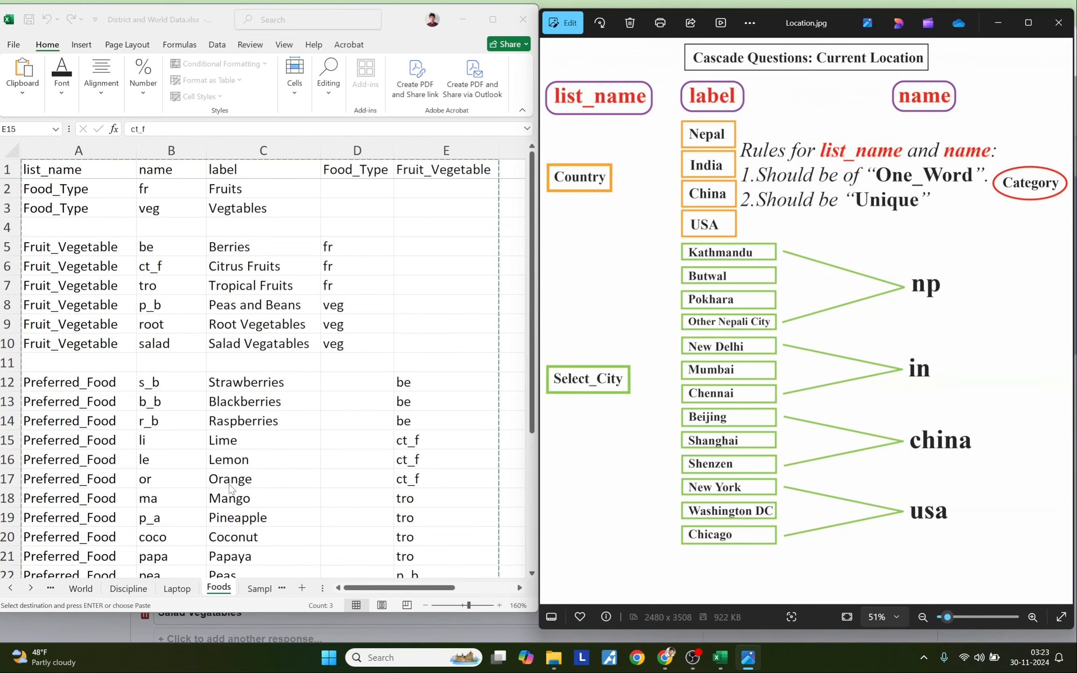
- On the Sample Location sheet, enter headings list_name, name and label in A1:C1
{"action": "left_click", "coordinate": [259, 589]}
{"action": "left_click", "coordinate": [80, 260]}
{"action": "left_click", "coordinate": [66, 176]}
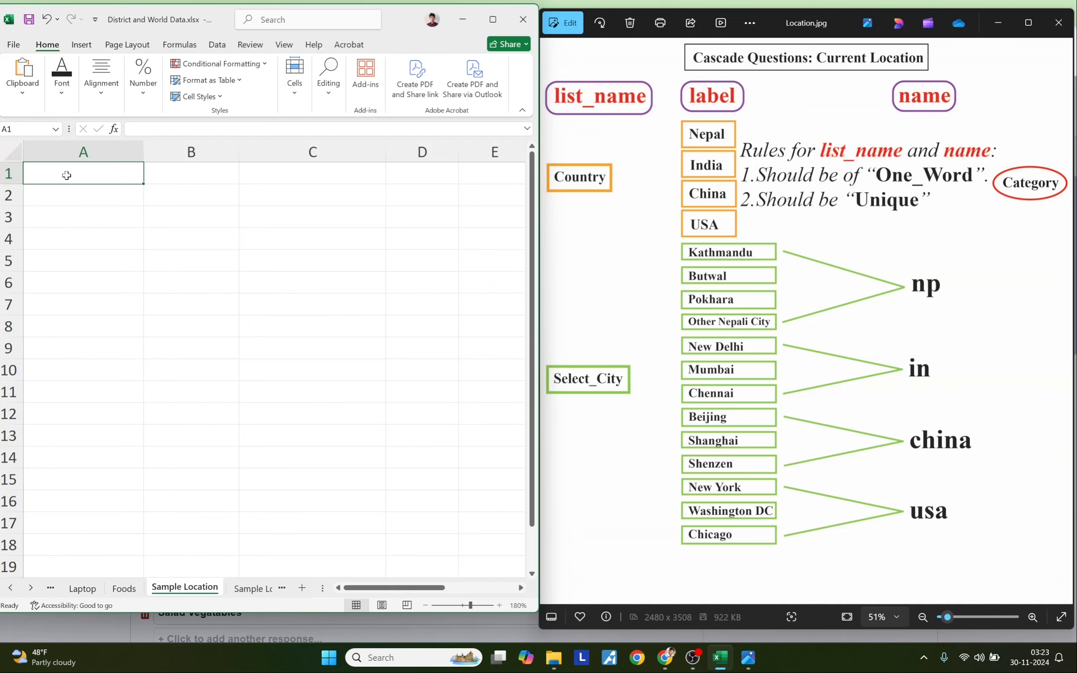
{"action": "type", "text": "list_name"}
{"action": "key", "text": "Tab"}
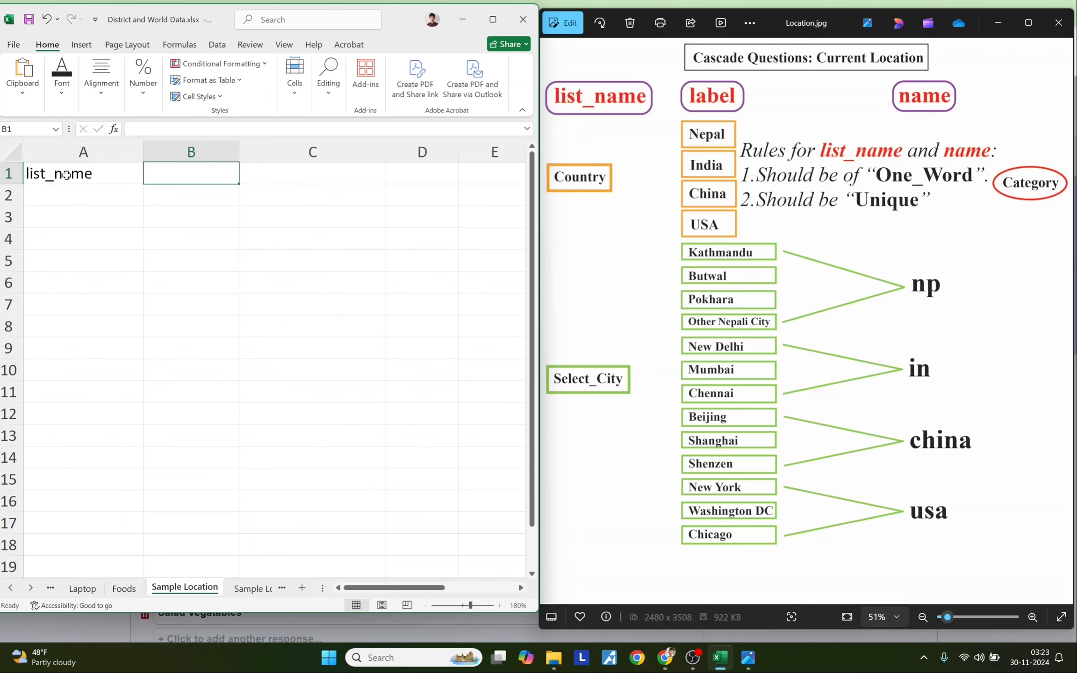
{"action": "type", "text": "name"}
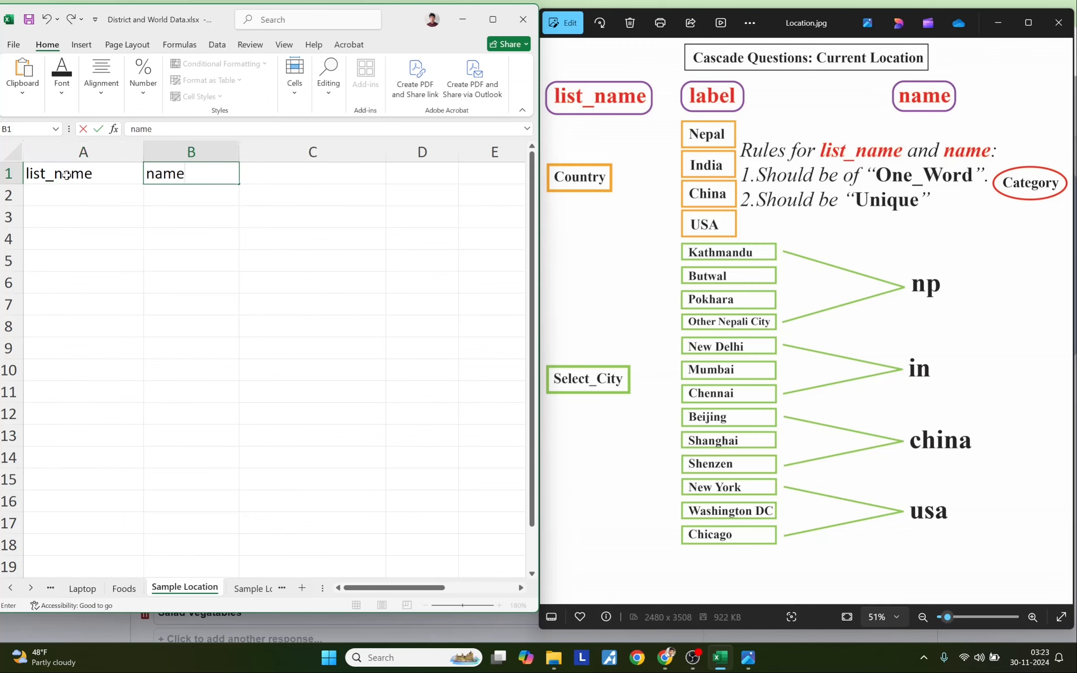
{"action": "key", "text": "Tab"}
{"action": "type", "text": "label"}
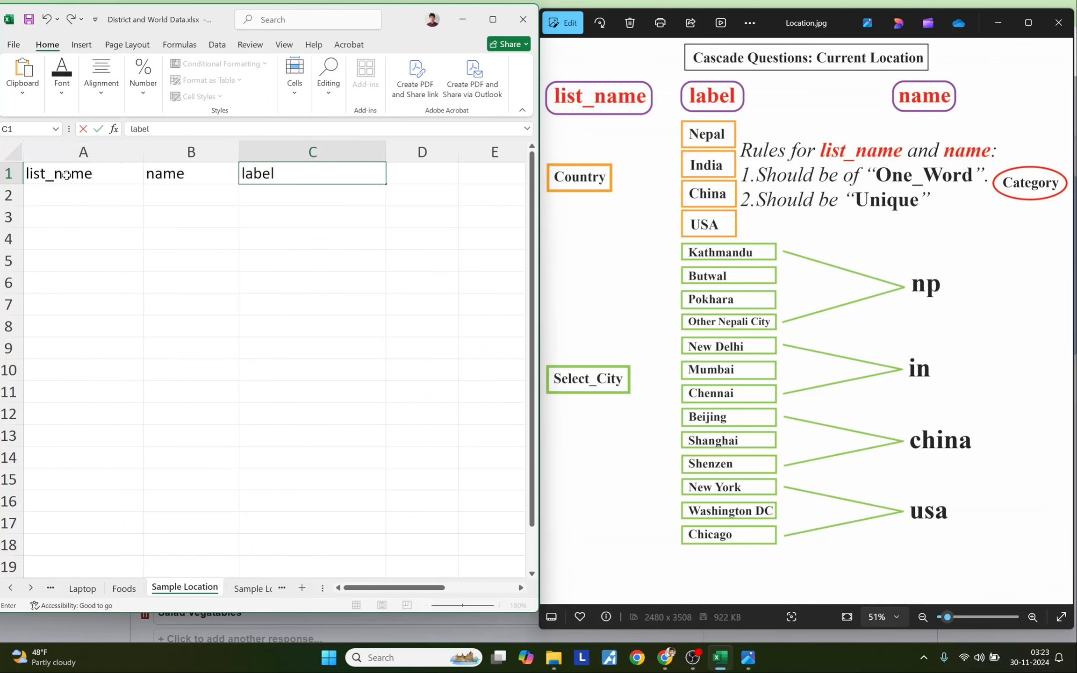
{"action": "key", "text": "Return"}
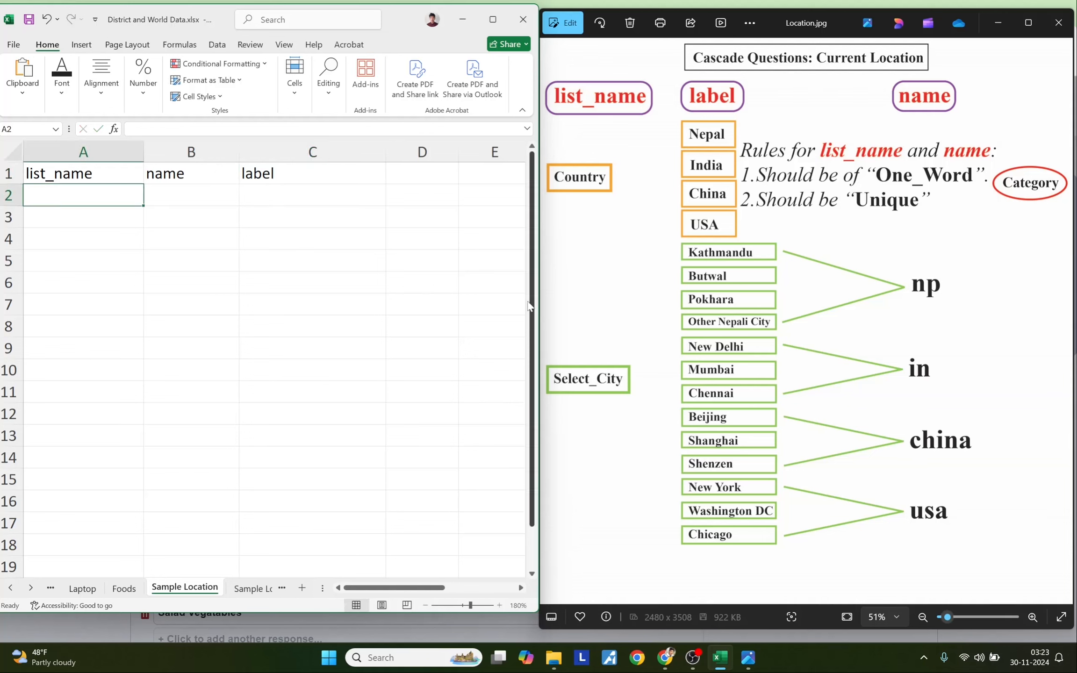
- Add Country rows labelled Nepal, India, China and USA, filling Country down A2:A5
{"action": "type", "text": "Country"}
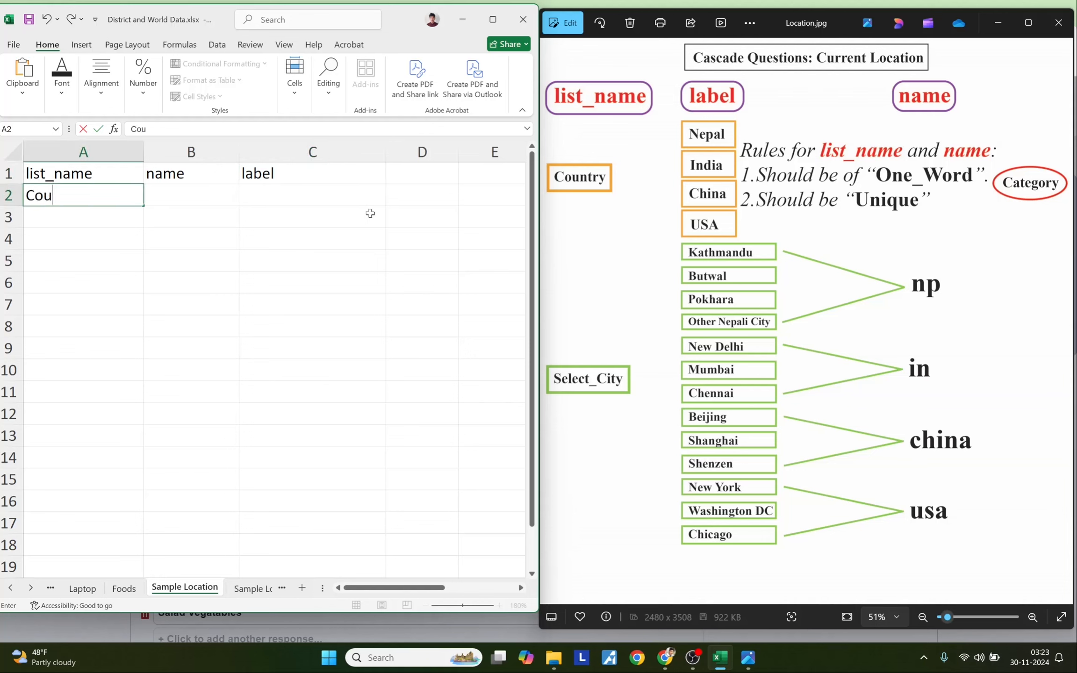
{"action": "key", "text": "Tab"}
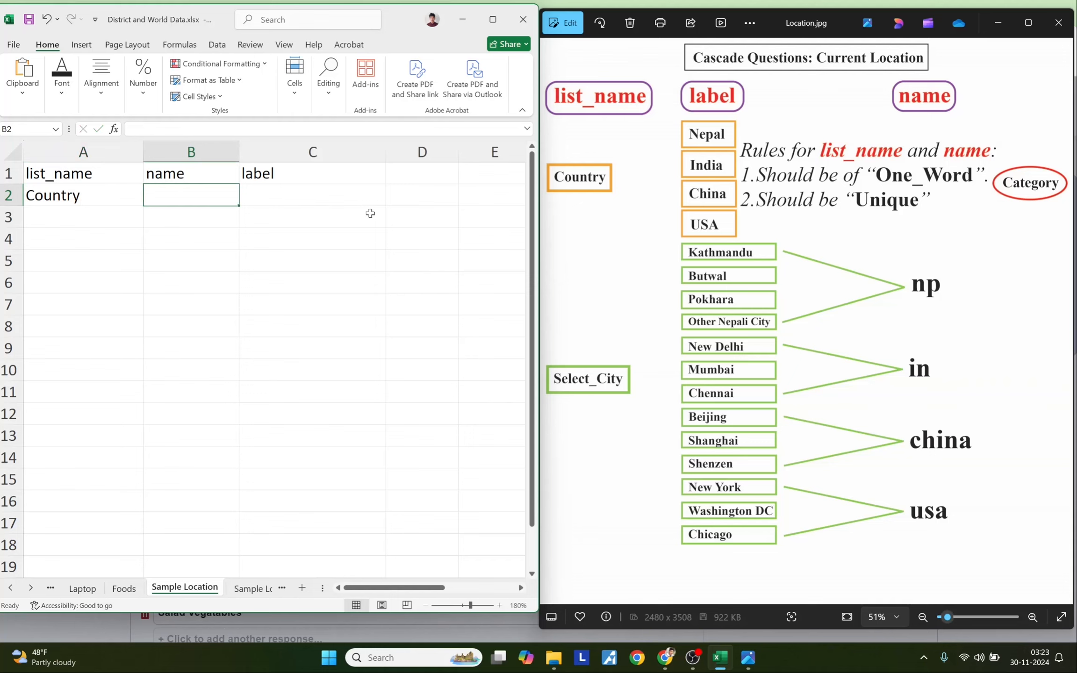
{"action": "key", "text": "Tab"}
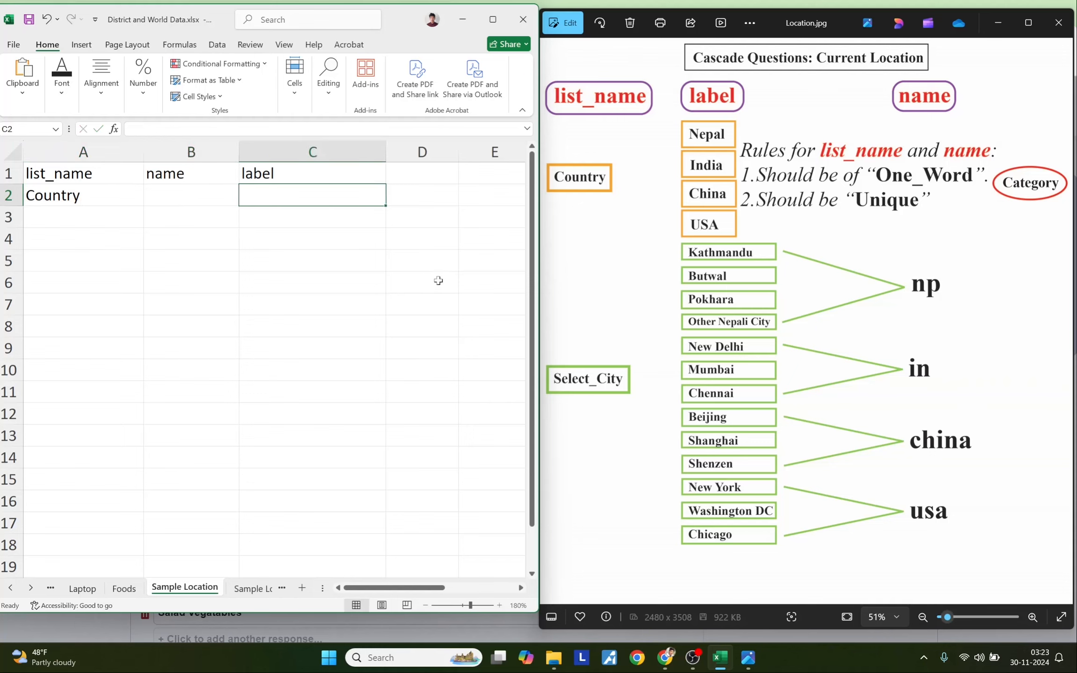
{"action": "type", "text": "Nepal"}
{"action": "key", "text": "Return"}
{"action": "type", "text": "India"}
{"action": "key", "text": "Return"}
{"action": "type", "text": "China"}
{"action": "key", "text": "Return"}
{"action": "type", "text": "USA"}
{"action": "key", "text": "Return"}
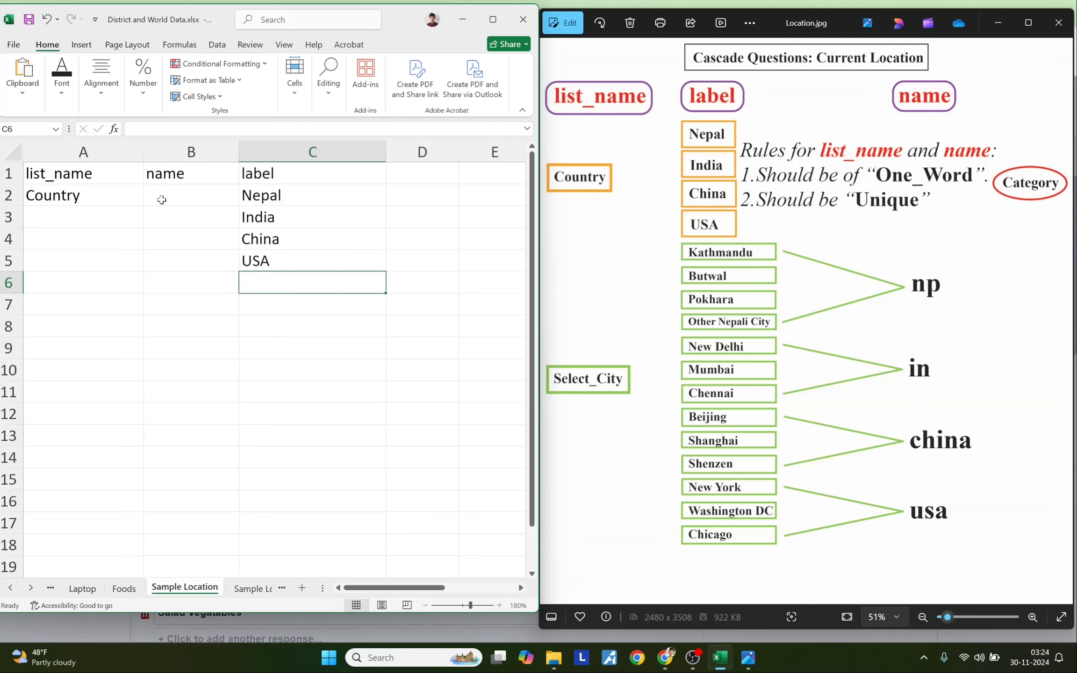
{"action": "left_click", "coordinate": [126, 194]}
{"action": "left_click_drag", "start_coordinate": [143, 206], "coordinate": [143, 266]}
- Enter the country names np, in, china and usa in B2:B5
{"action": "left_click", "coordinate": [181, 199]}
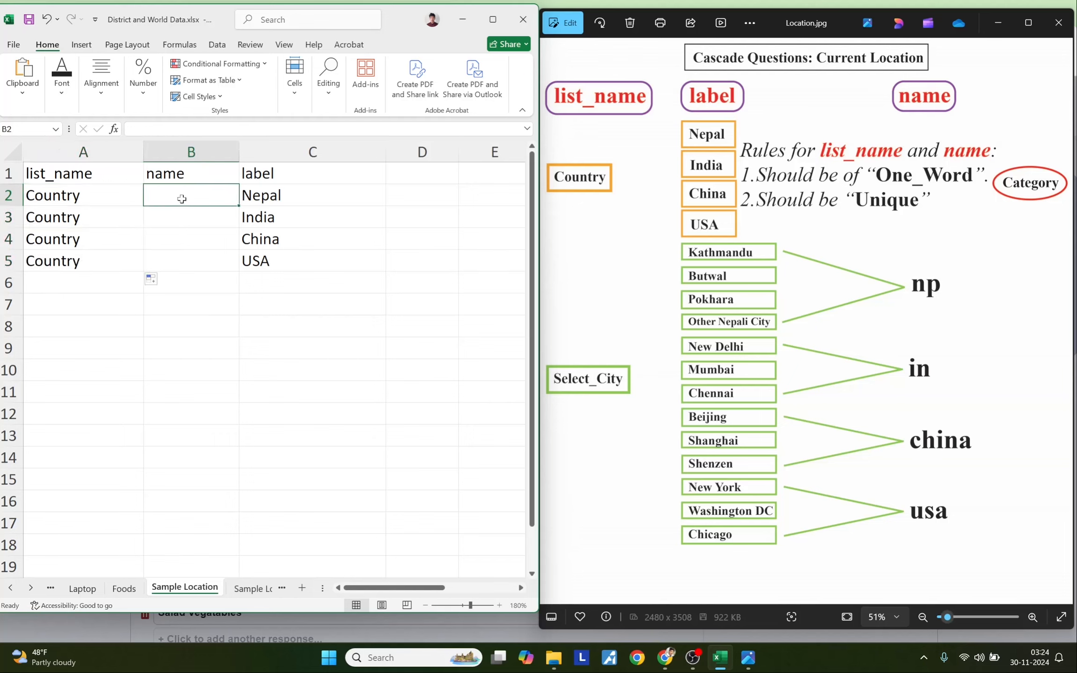
{"action": "left_click_drag", "start_coordinate": [279, 194], "coordinate": [281, 260]}
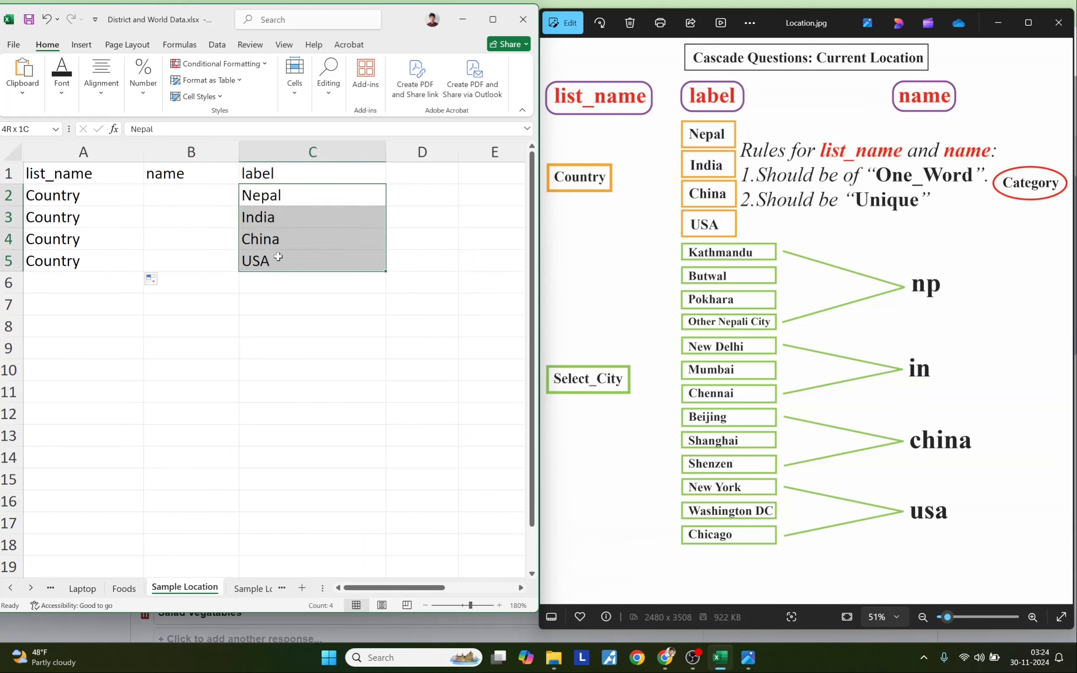
{"action": "left_click", "coordinate": [194, 198]}
{"action": "type", "text": "np"}
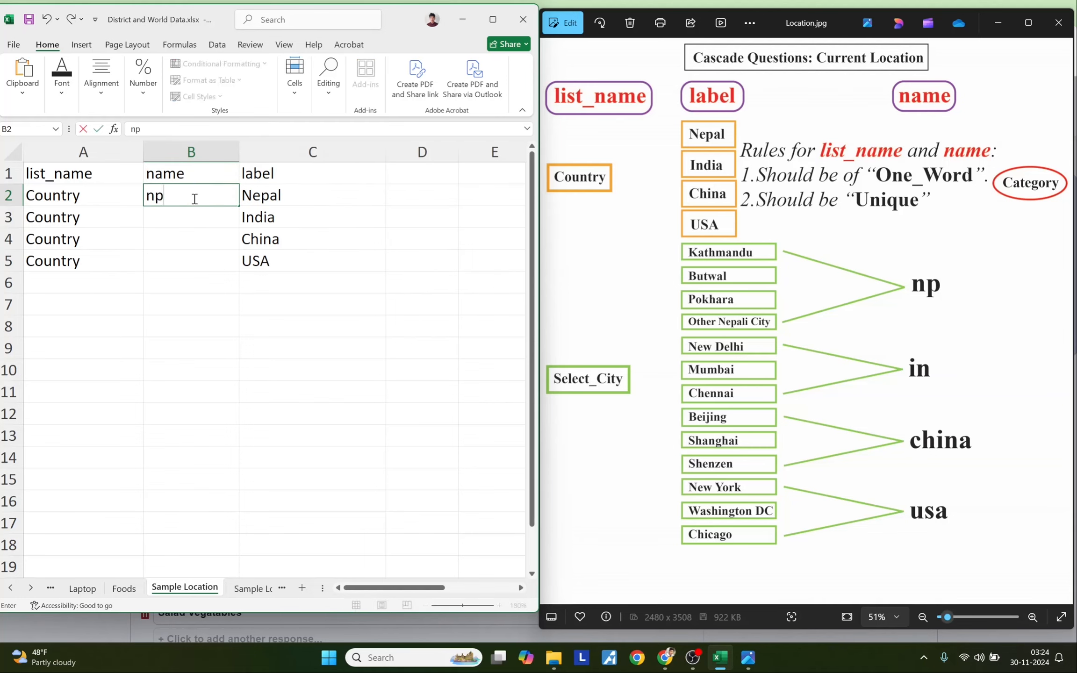
{"action": "key", "text": "Return"}
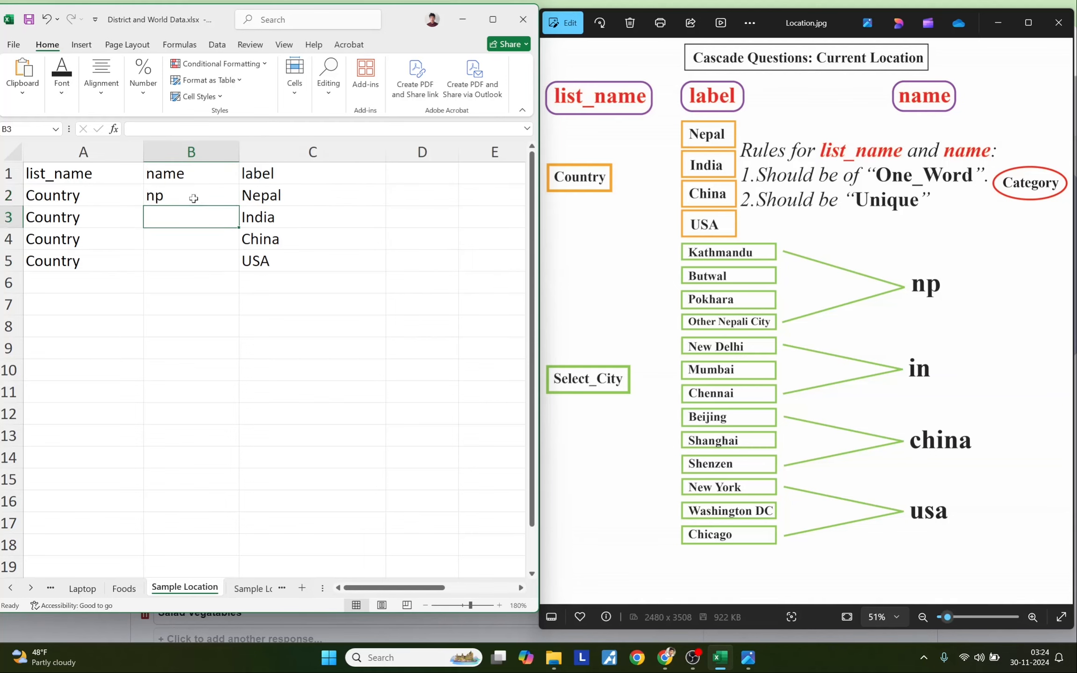
{"action": "type", "text": "in"}
{"action": "key", "text": "Return"}
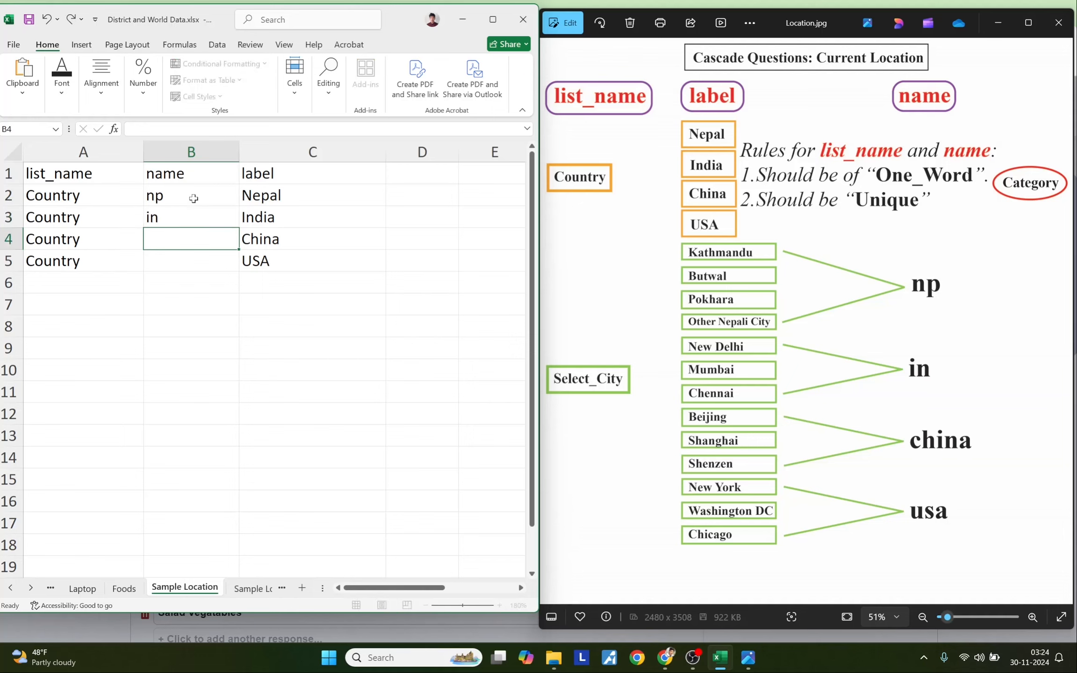
{"action": "type", "text": "china"}
{"action": "key", "text": "Return"}
{"action": "type", "text": "u"}
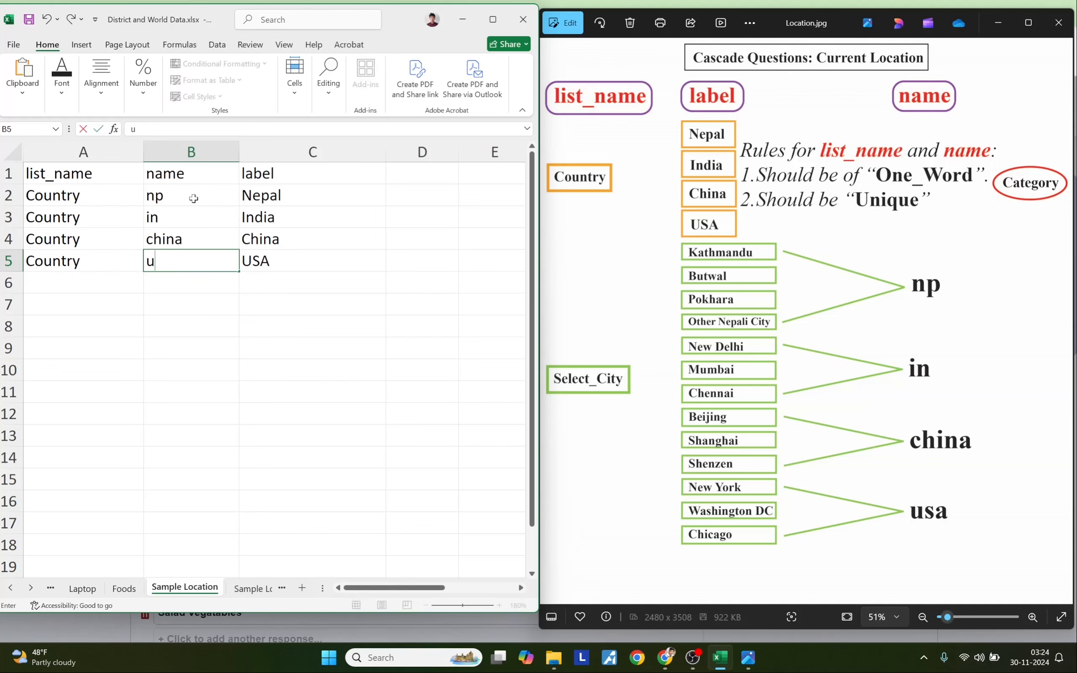
{"action": "type", "text": "sa"}
{"action": "key", "text": "Return"}
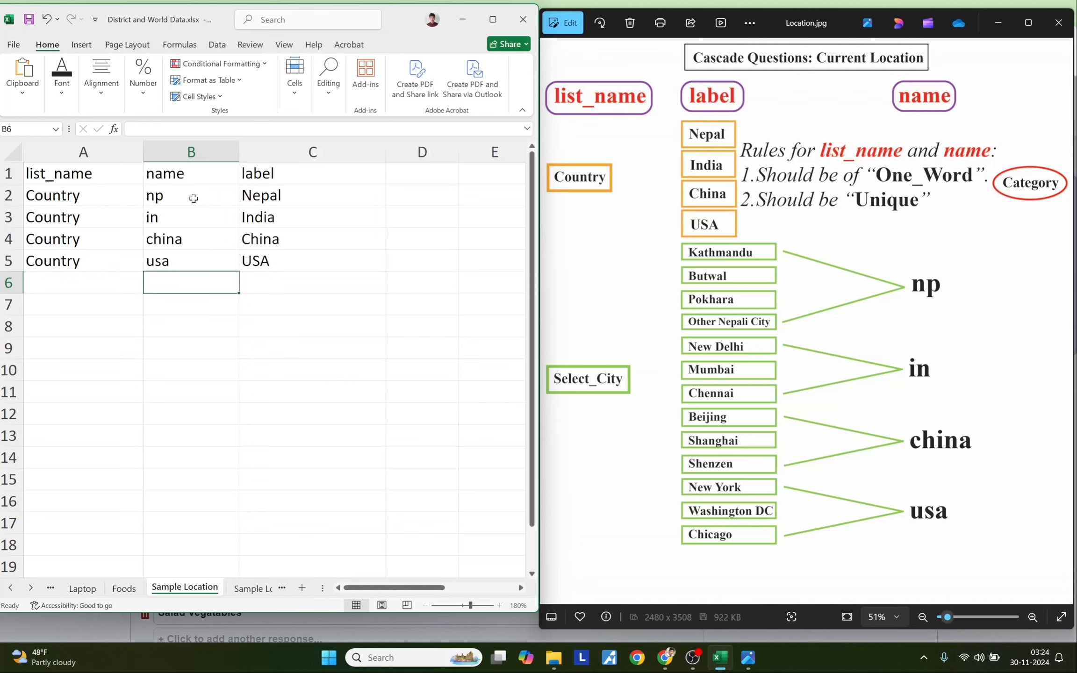
- Review the country names, leave row 6 blank and select A7 for the city list
{"action": "left_click_drag", "start_coordinate": [193, 198], "coordinate": [192, 271]}
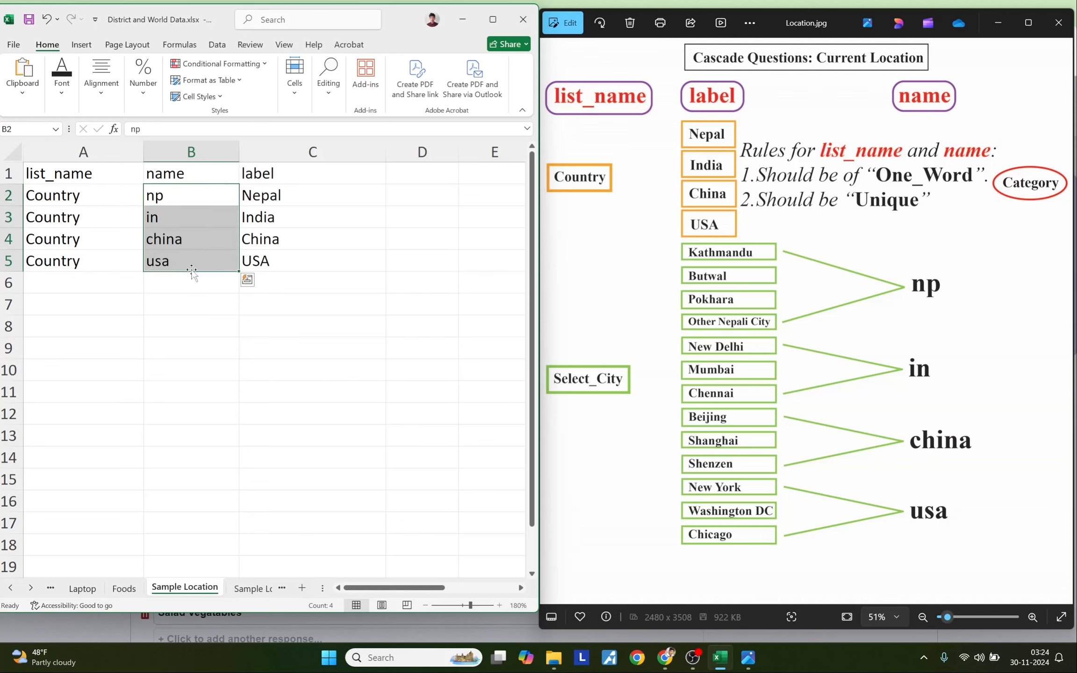
{"action": "left_click", "coordinate": [105, 301]}
{"action": "left_click_drag", "start_coordinate": [63, 280], "coordinate": [439, 286]}
{"action": "left_click", "coordinate": [70, 302]}
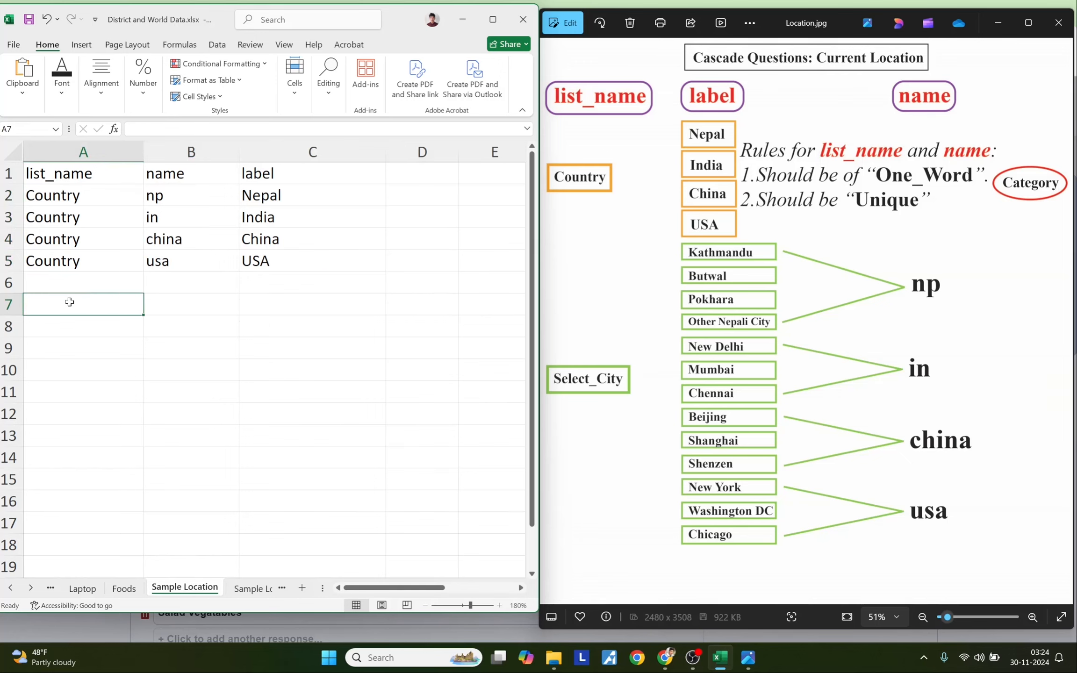
{"action": "left_click_drag", "start_coordinate": [59, 284], "coordinate": [446, 288]}
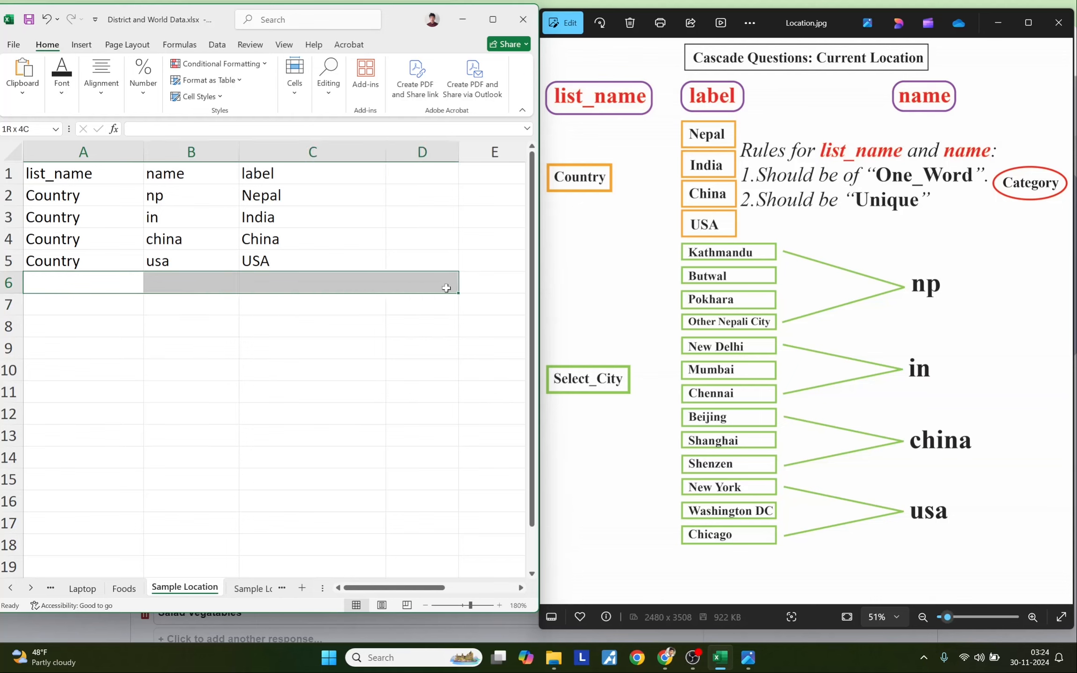
{"action": "left_click", "coordinate": [70, 309]}
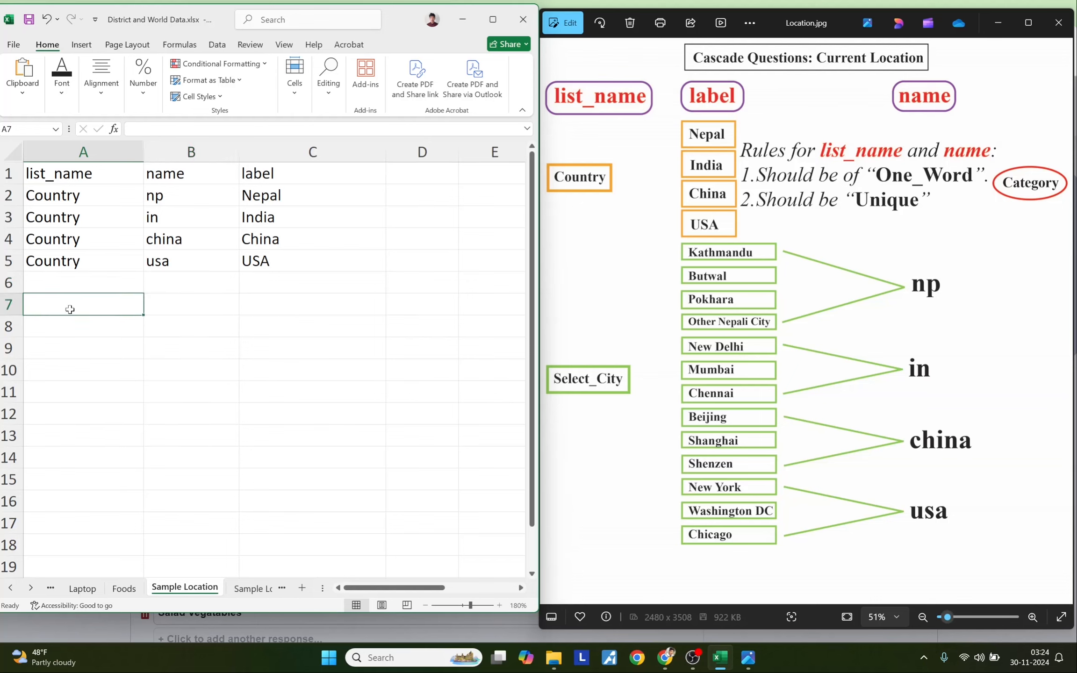
- Enter Select_City in A7 and city labels Kathmandu, Butwal, Pokhara, Other Nepali City in column C
{"action": "type", "text": "Select_City"}
{"action": "key", "text": "Return"}
{"action": "key", "text": "Right"}
{"action": "key", "text": "Right"}
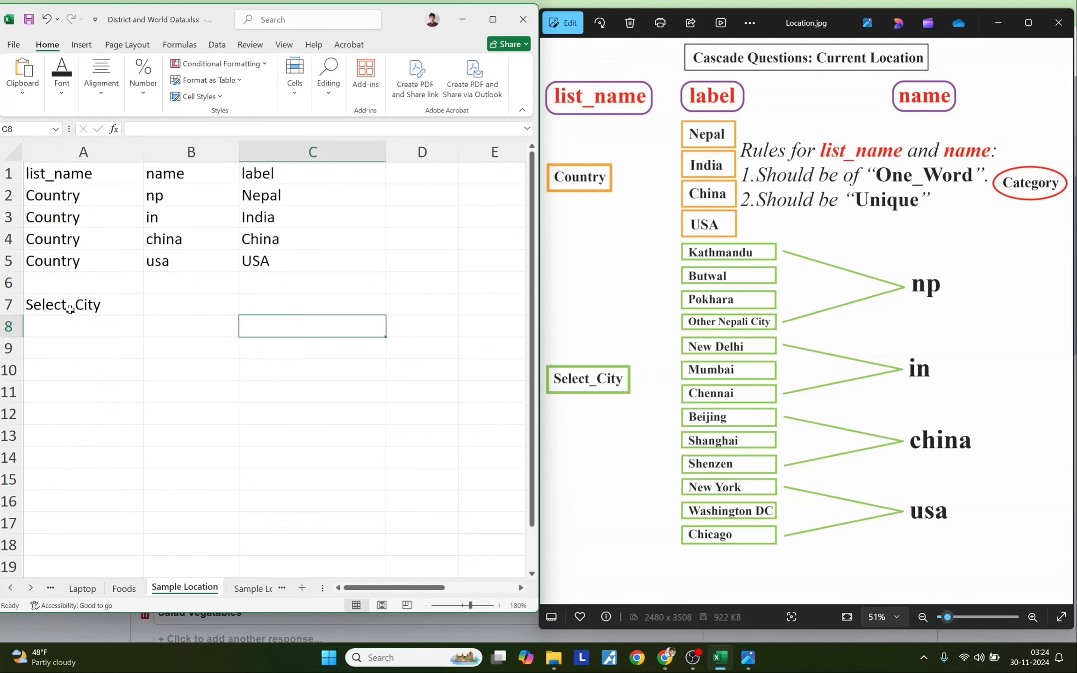
{"action": "key", "text": "Up"}
{"action": "type", "text": "Kathmn"}
{"action": "key", "text": "BackSpace"}
{"action": "type", "text": "andu"}
{"action": "key", "text": "Return"}
{"action": "type", "text": "Butwal"}
{"action": "key", "text": "Return"}
{"action": "type", "text": "Pokhara"}
{"action": "key", "text": "BackSpace"}
{"action": "key", "text": "BackSpace"}
{"action": "type", "text": "ra"}
{"action": "key", "text": "Return"}
{"action": "type", "text": "Other Nepali City"}
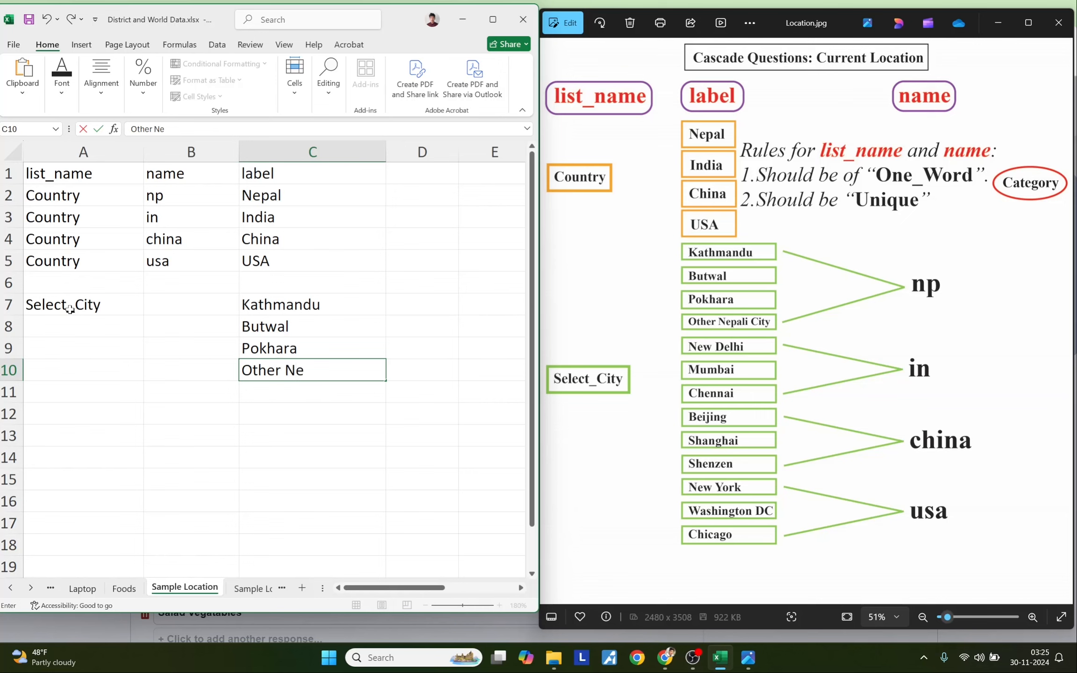
{"action": "key", "text": "Return"}
- Add labels New Delhi, Mumbai, Chennai, Beijing, Shangai, Shenzen, New York, Washington DC and Chicago
{"action": "type", "text": "New Delhi"}
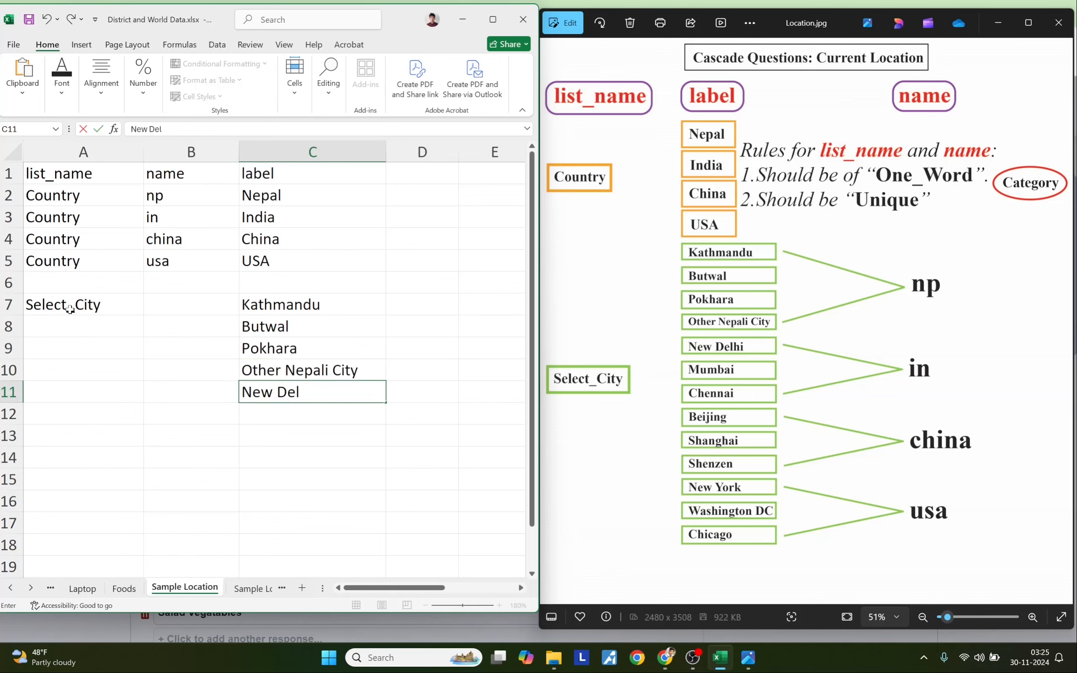
{"action": "key", "text": "Return"}
{"action": "type", "text": "Mumbai"}
{"action": "key", "text": "Return"}
{"action": "type", "text": "Chennai"}
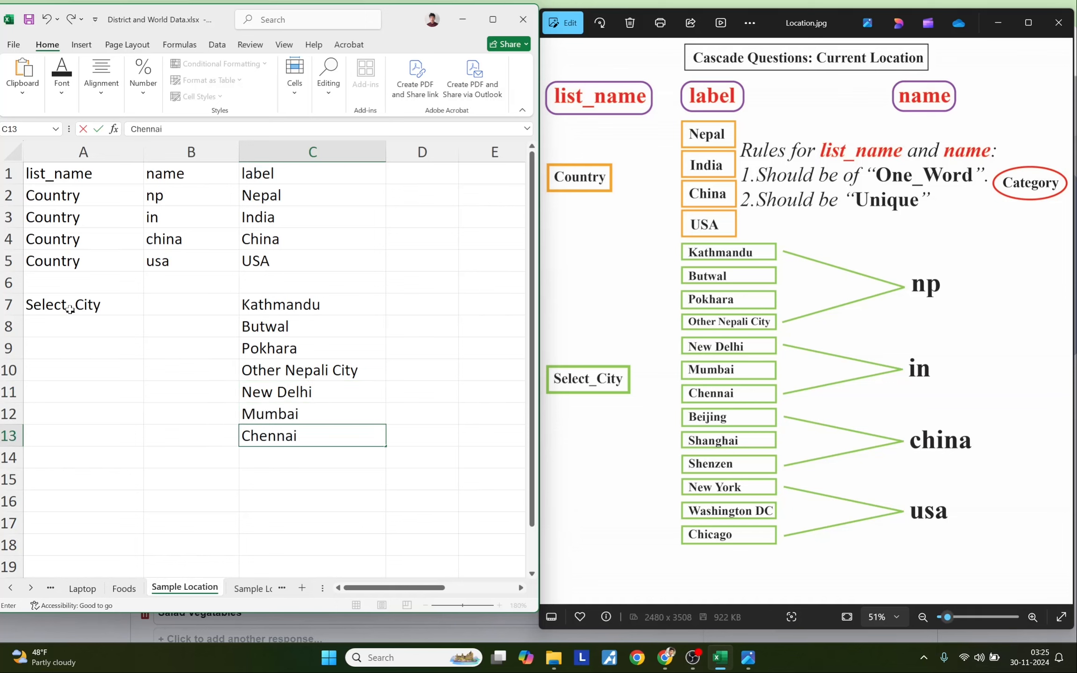
{"action": "key", "text": "Return"}
{"action": "type", "text": "Beijing"}
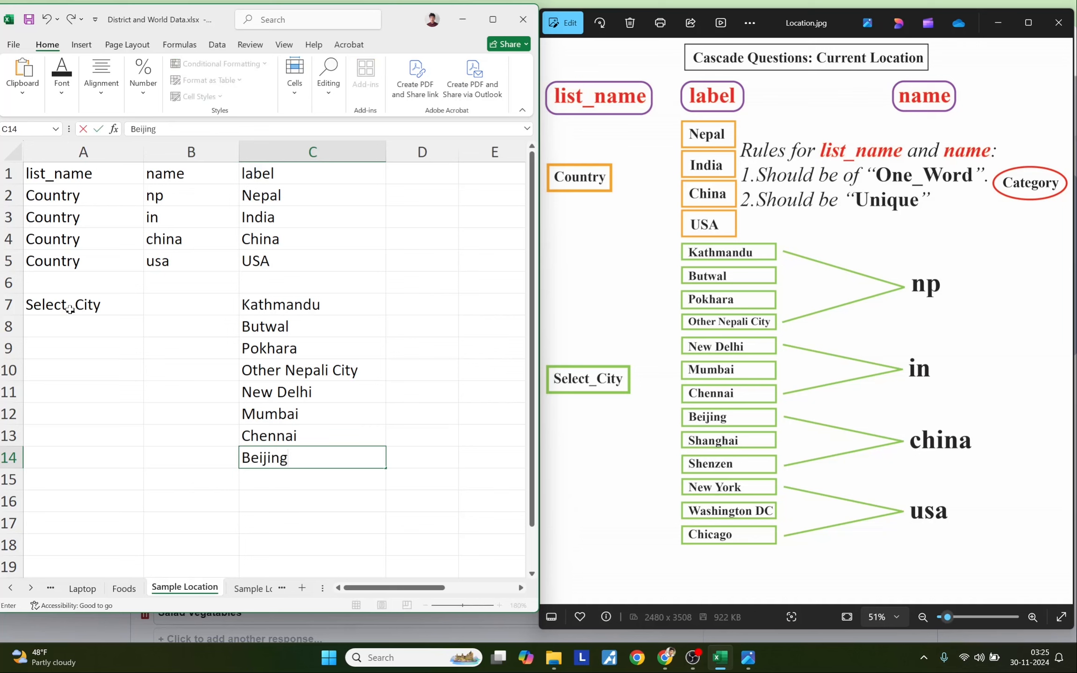
{"action": "key", "text": "Return"}
{"action": "type", "text": "Sh"}
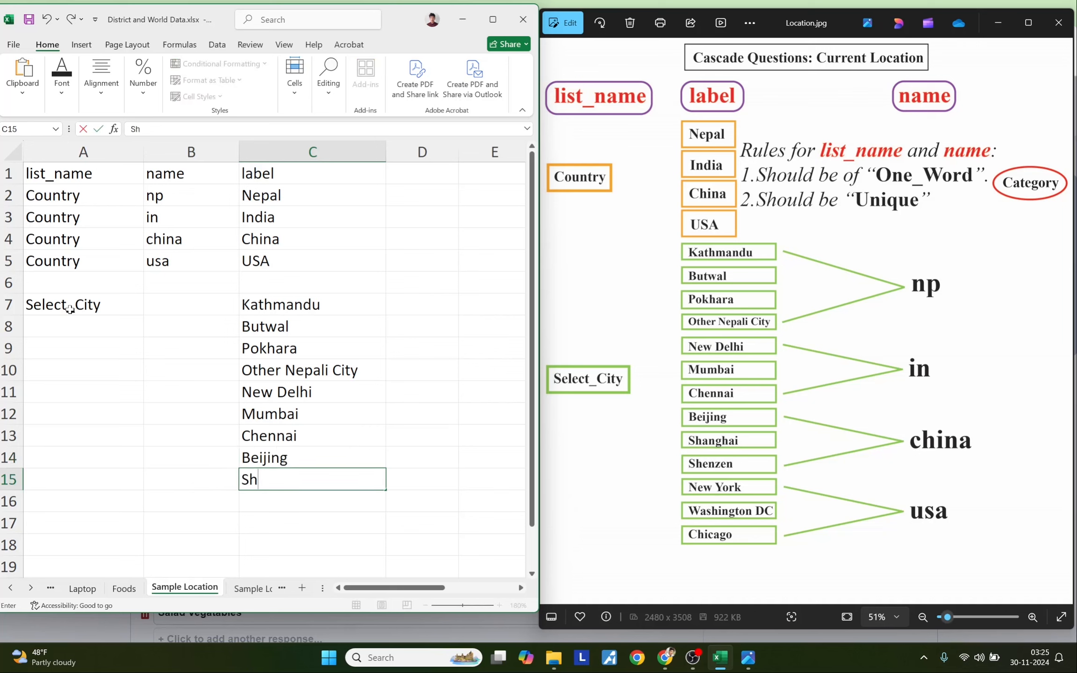
{"action": "type", "text": "angai"}
{"action": "key", "text": "Return"}
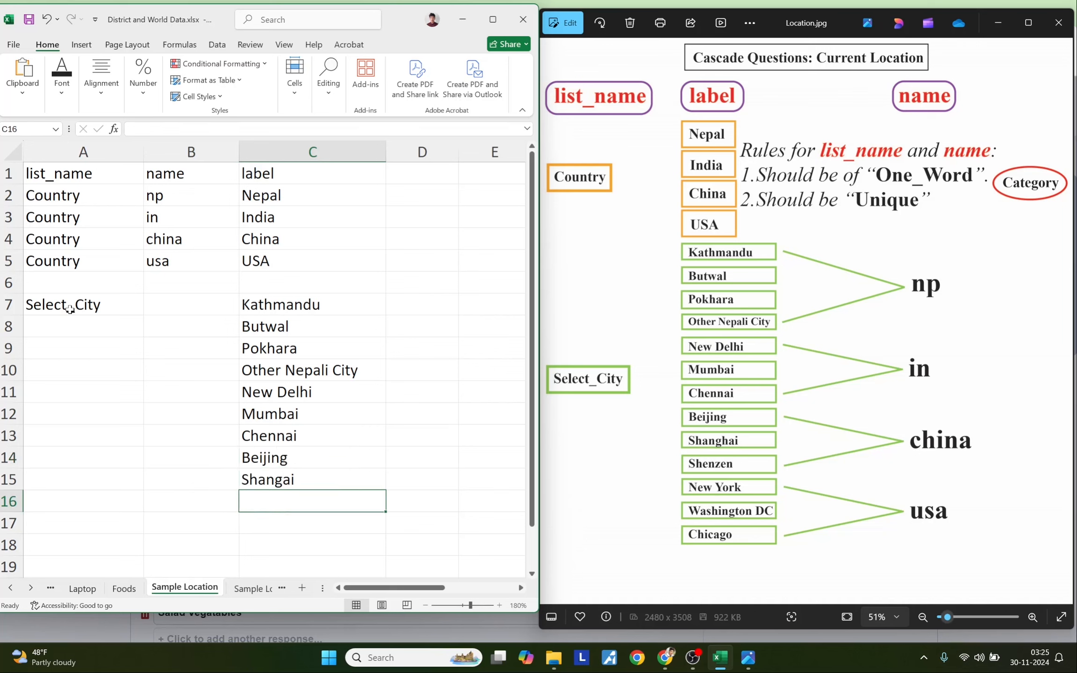
{"action": "type", "text": "Shenzen"}
{"action": "key", "text": "Return"}
{"action": "type", "text": "New York"}
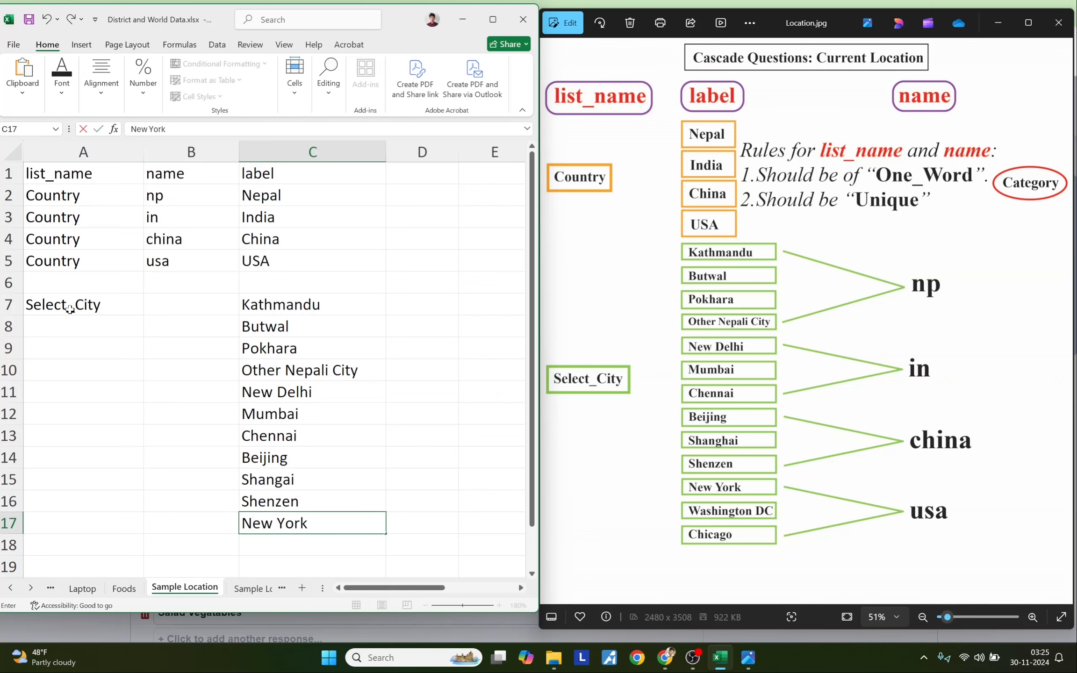
{"action": "key", "text": "Return"}
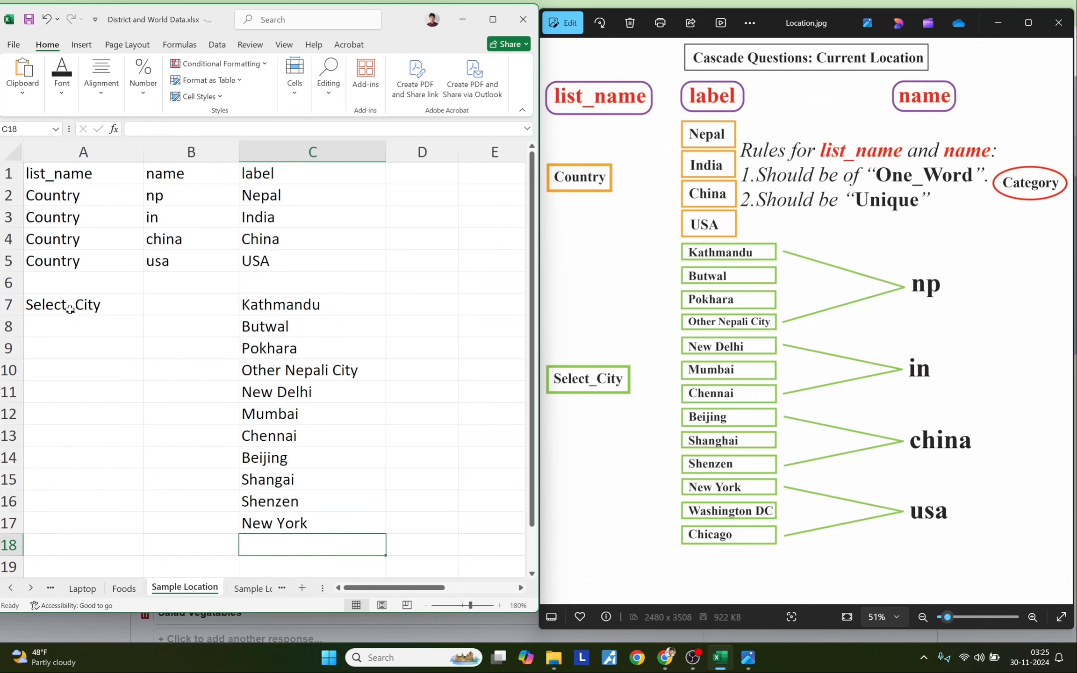
{"action": "type", "text": "Washington DC"}
{"action": "key", "text": "Return"}
{"action": "type", "text": "Chicago"}
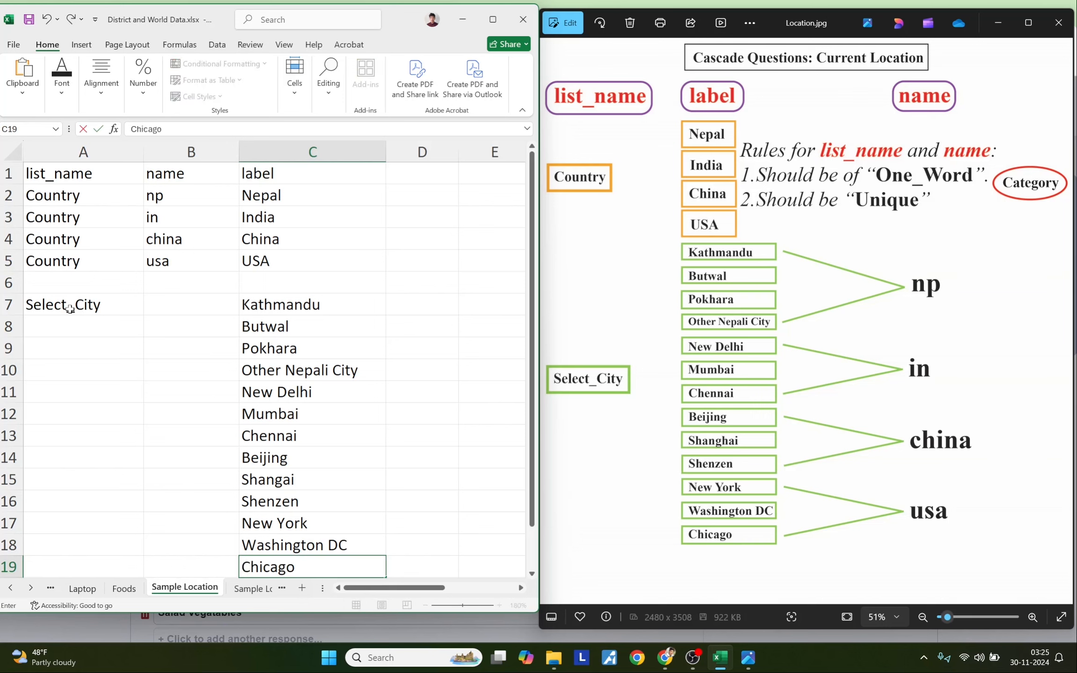
- Confirm Chicago and copy Select_City down A7:A19 for all thirteen city rows
{"action": "left_click", "coordinate": [141, 384]}
{"action": "left_click", "coordinate": [252, 310]}
{"action": "left_click_drag", "start_coordinate": [253, 310], "coordinate": [291, 559]}
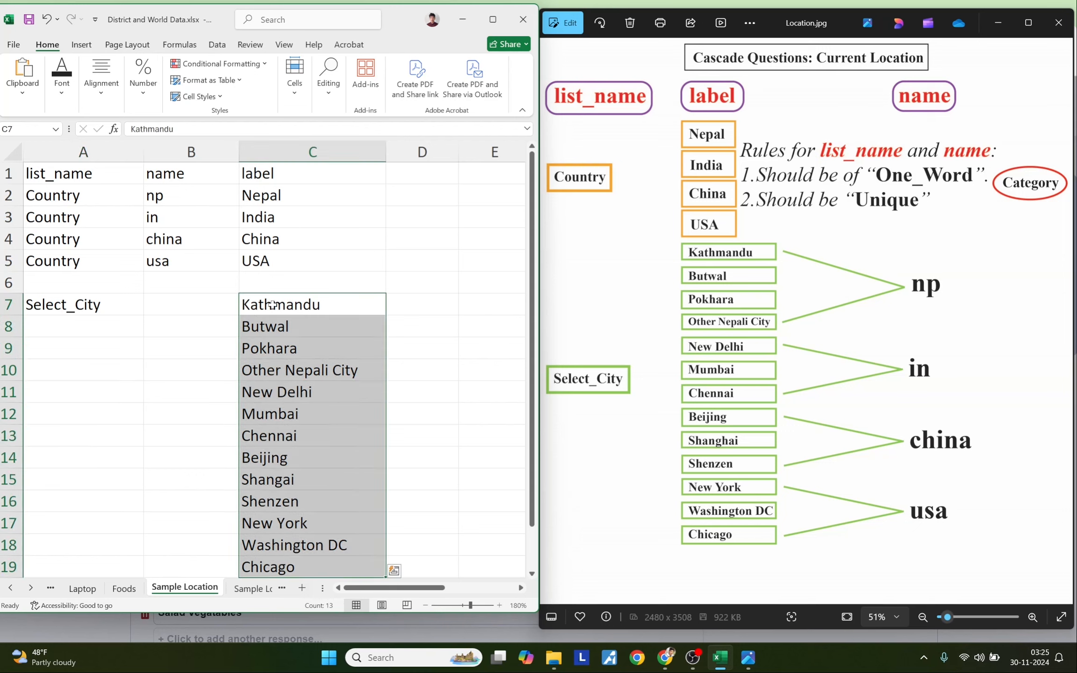
{"action": "left_click", "coordinate": [73, 327]}
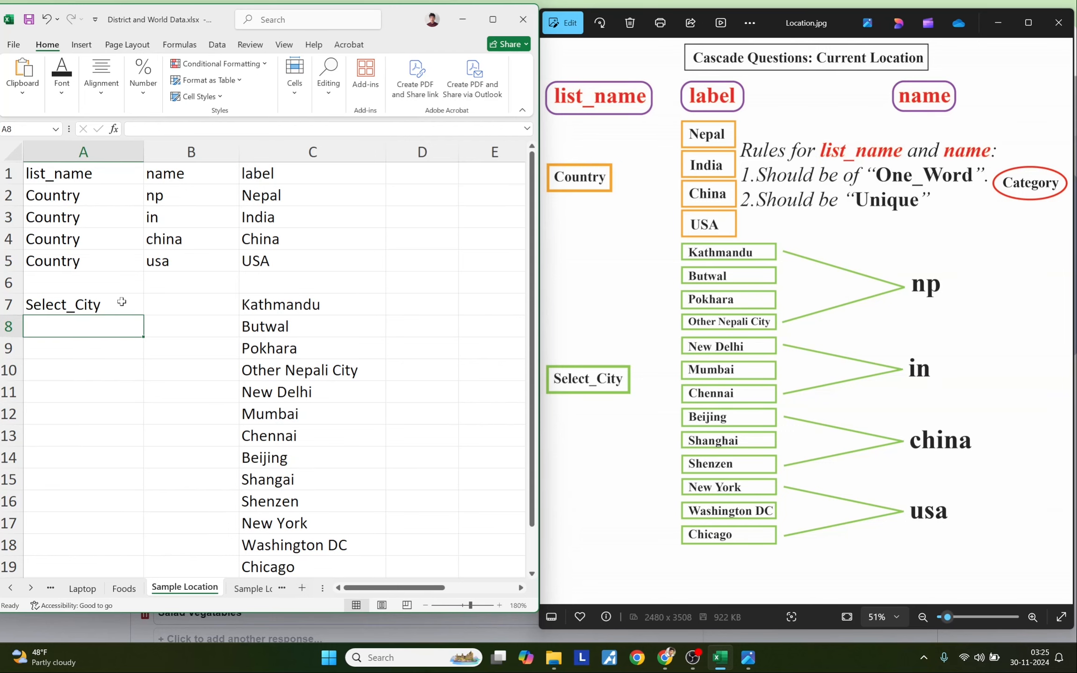
{"action": "left_click", "coordinate": [122, 303]}
{"action": "left_click_drag", "start_coordinate": [142, 314], "coordinate": [141, 567]}
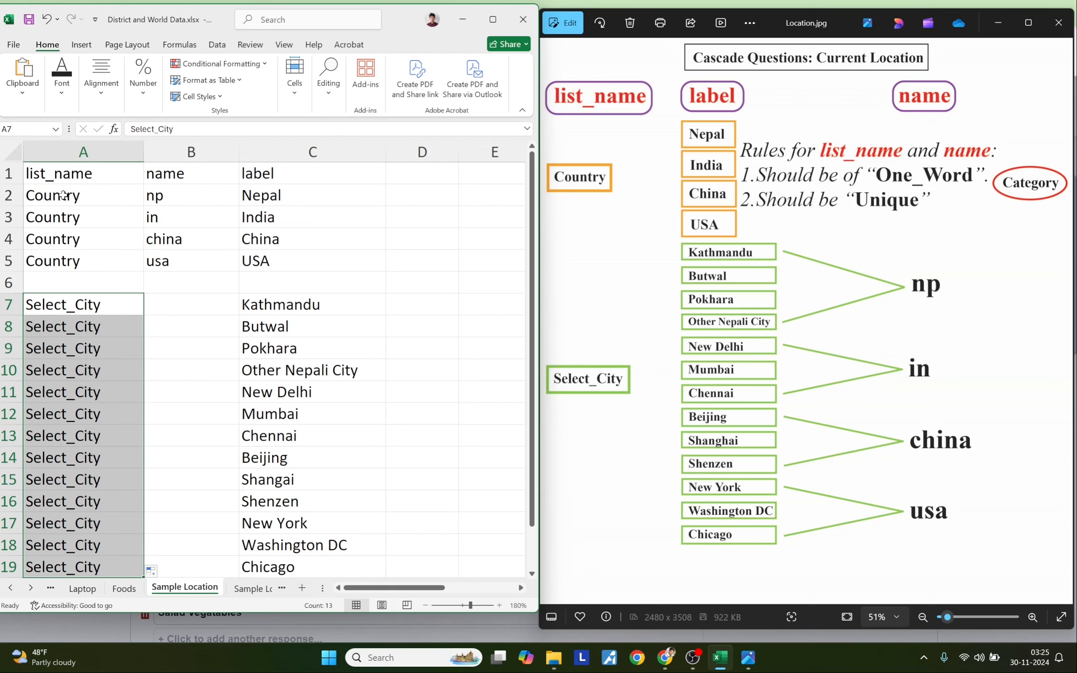
- Compare the Nepal and Kathmandu rows and select B7 for the city names
{"action": "left_click_drag", "start_coordinate": [60, 196], "coordinate": [240, 201]}
{"action": "left_click_drag", "start_coordinate": [63, 308], "coordinate": [247, 308]}
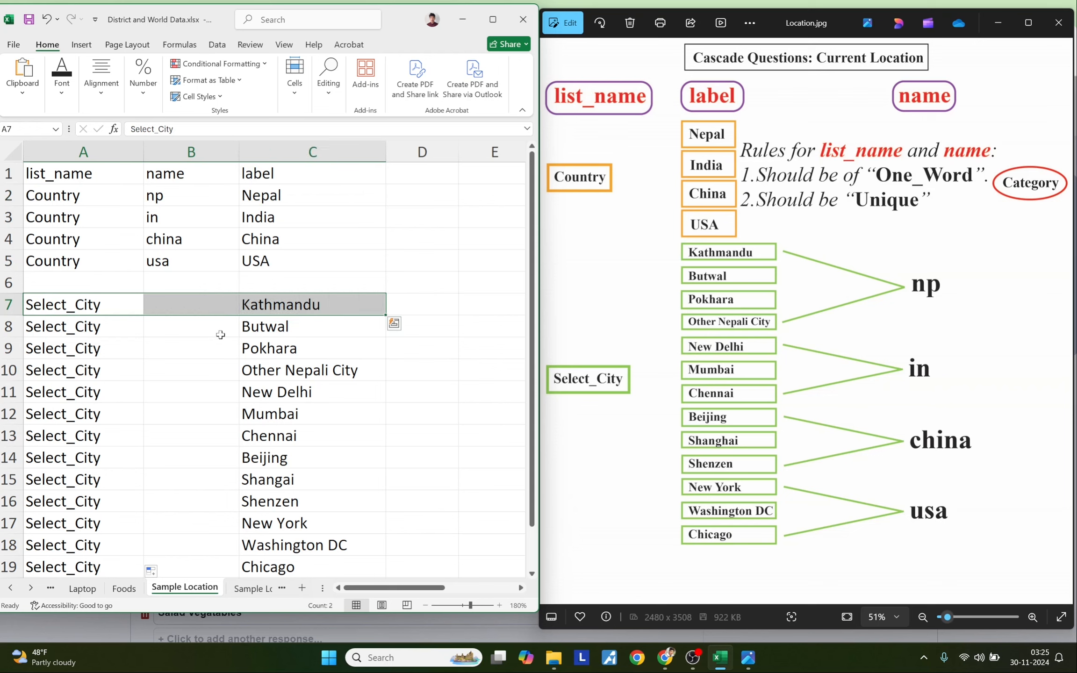
{"action": "left_click", "coordinate": [173, 310]}
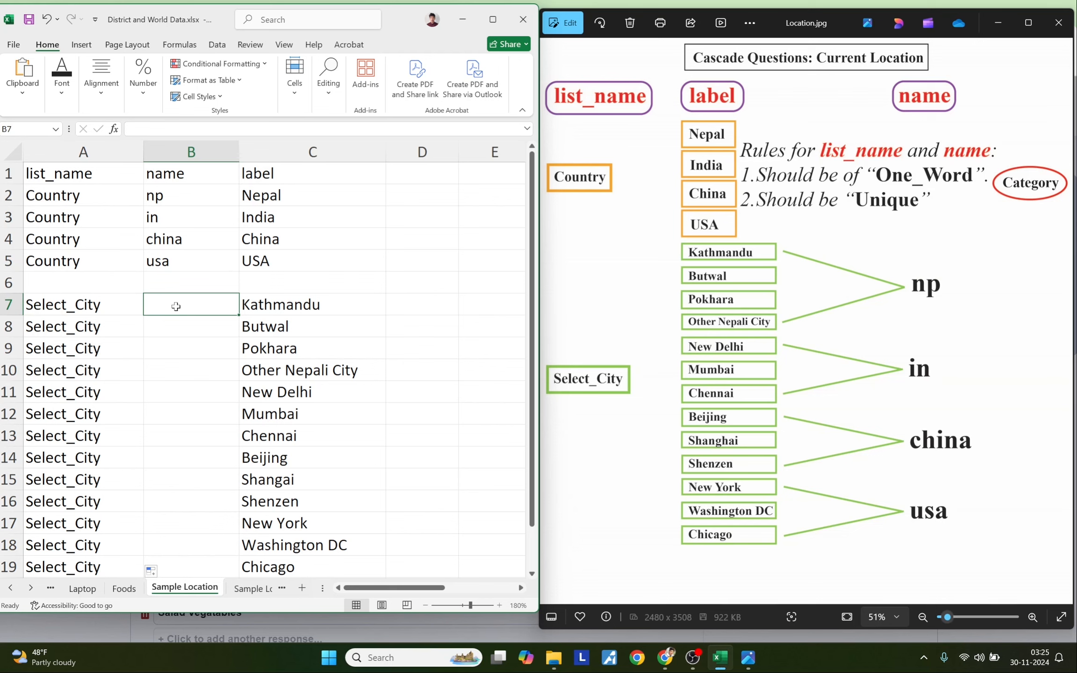
- Enter name codes ktm, btl, pkr (corrected from pok) and o_n_C for the Nepali cities
{"action": "type", "text": "ktm"}
{"action": "key", "text": "Return"}
{"action": "type", "text": "btl"}
{"action": "key", "text": "Return"}
{"action": "type", "text": "pok"}
{"action": "key", "text": "Return"}
{"action": "key", "text": "Up"}
{"action": "type", "text": "pkr"}
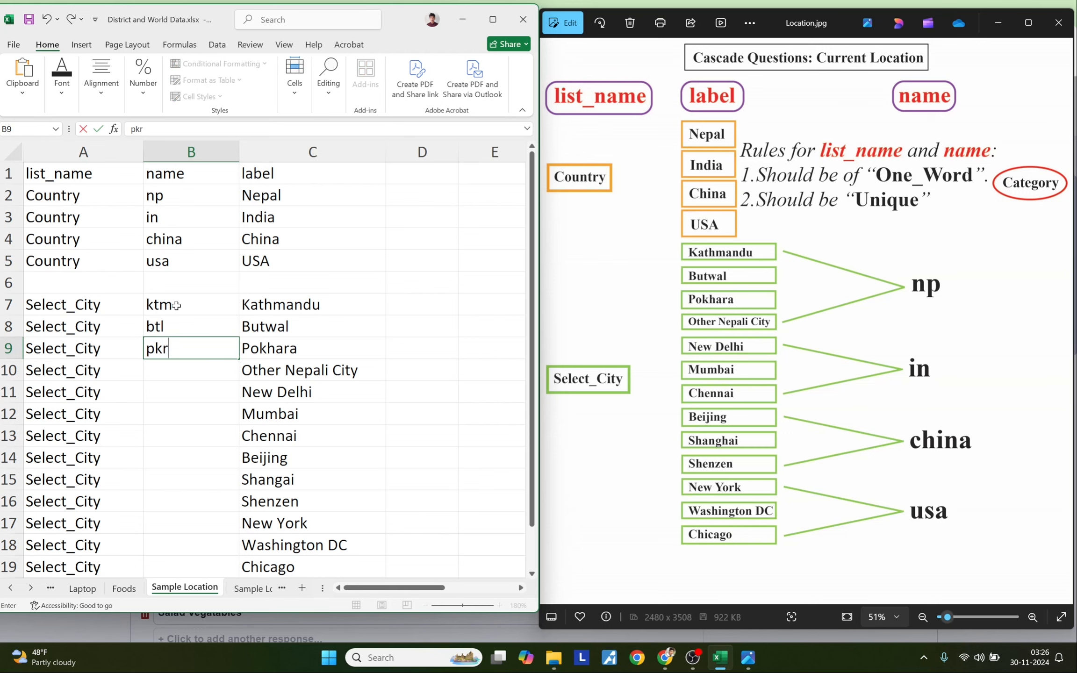
{"action": "key", "text": "Return"}
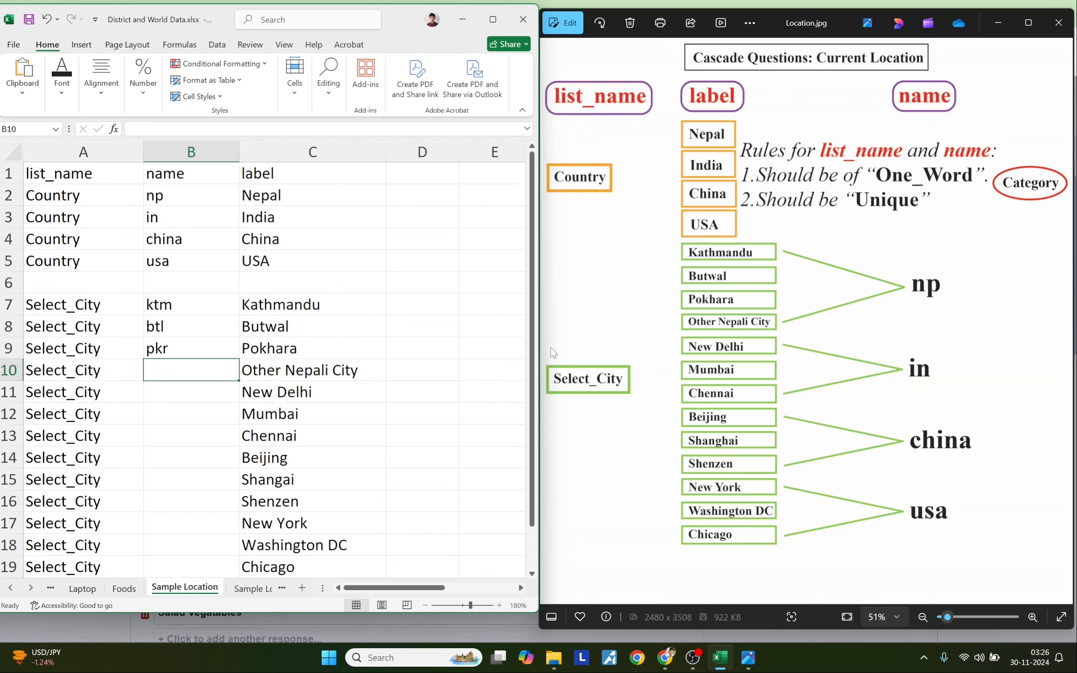
{"action": "type", "text": "o_"}
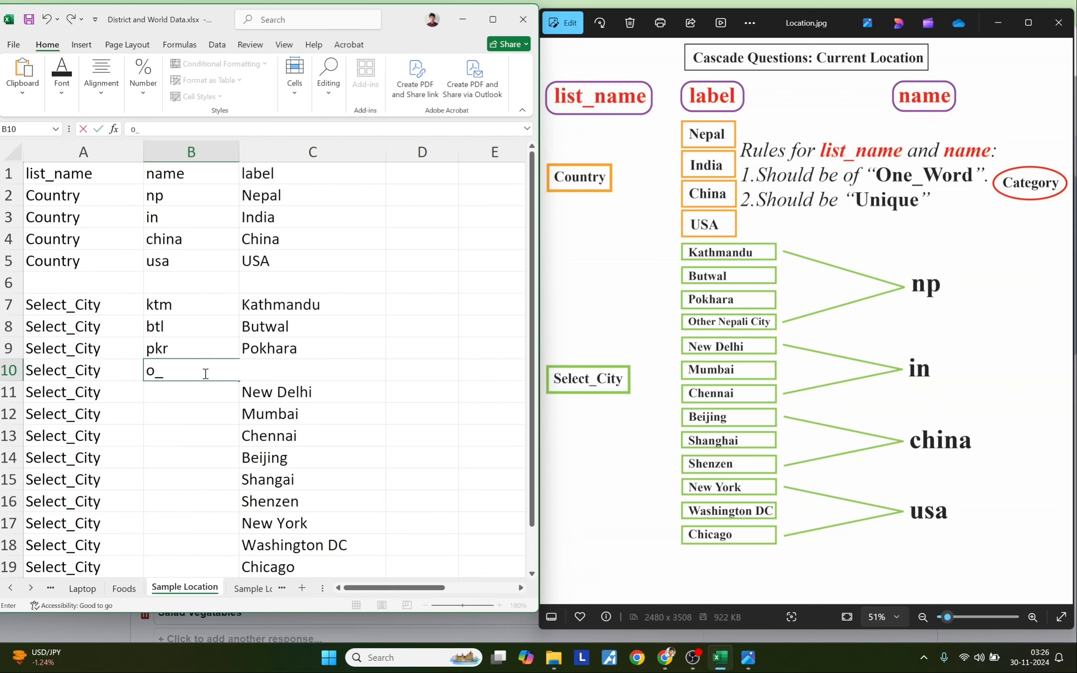
{"action": "type", "text": "n_C"}
{"action": "key", "text": "Return"}
- Enter codes n_d, mum, ch for the Indian cities and be, sh, she for the Chinese cities
{"action": "type", "text": "n"}
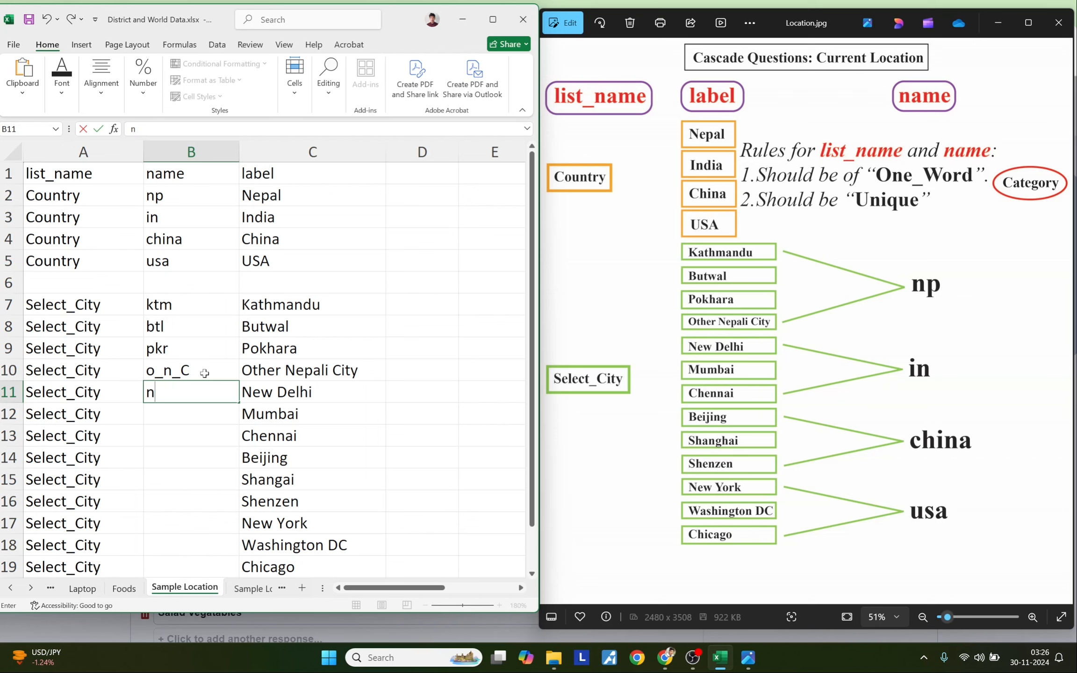
{"action": "type", "text": "_d"}
{"action": "key", "text": "Return"}
{"action": "type", "text": "mum"}
{"action": "key", "text": "Return"}
{"action": "type", "text": "ch"}
{"action": "key", "text": "Return"}
{"action": "type", "text": "be"}
{"action": "key", "text": "Return"}
{"action": "type", "text": "sh"}
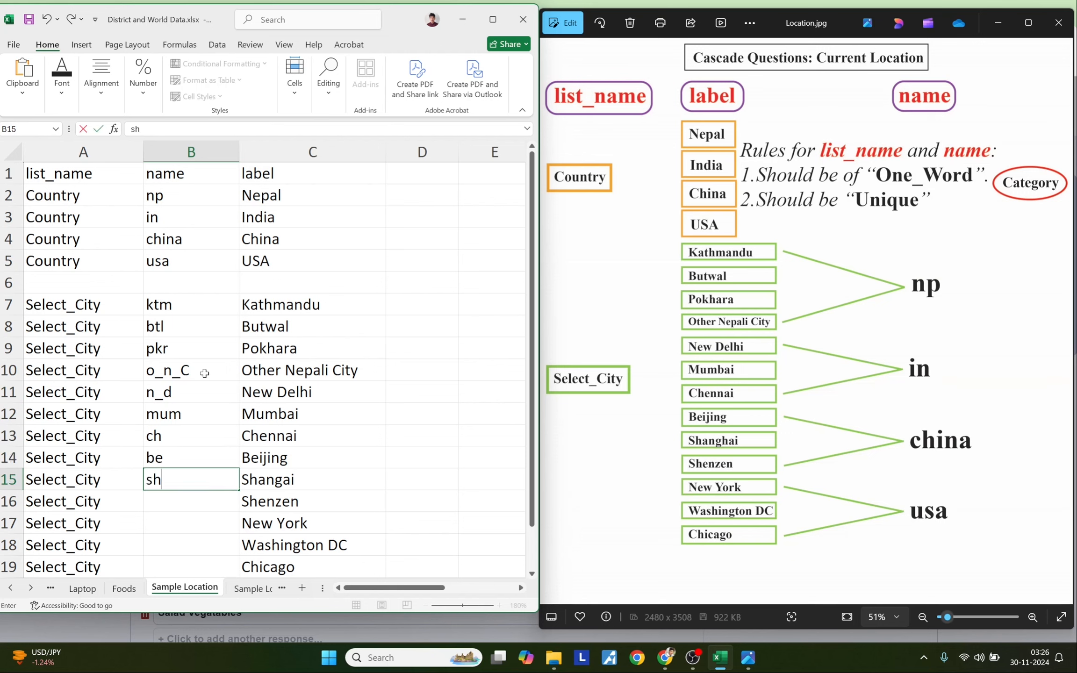
{"action": "key", "text": "Return"}
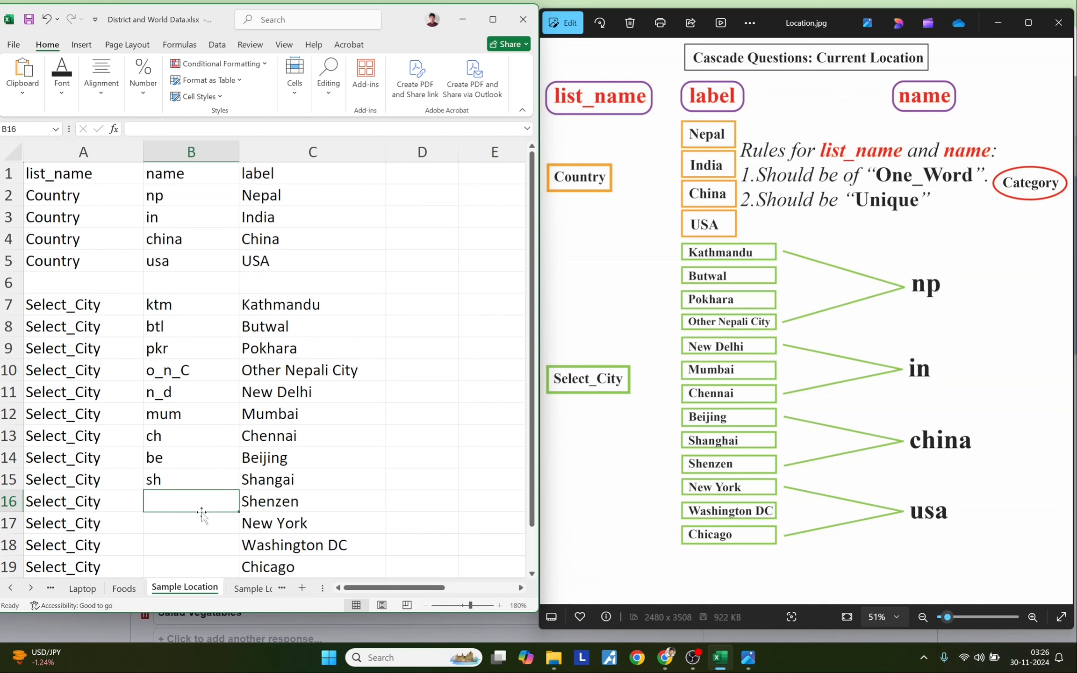
{"action": "type", "text": "she"}
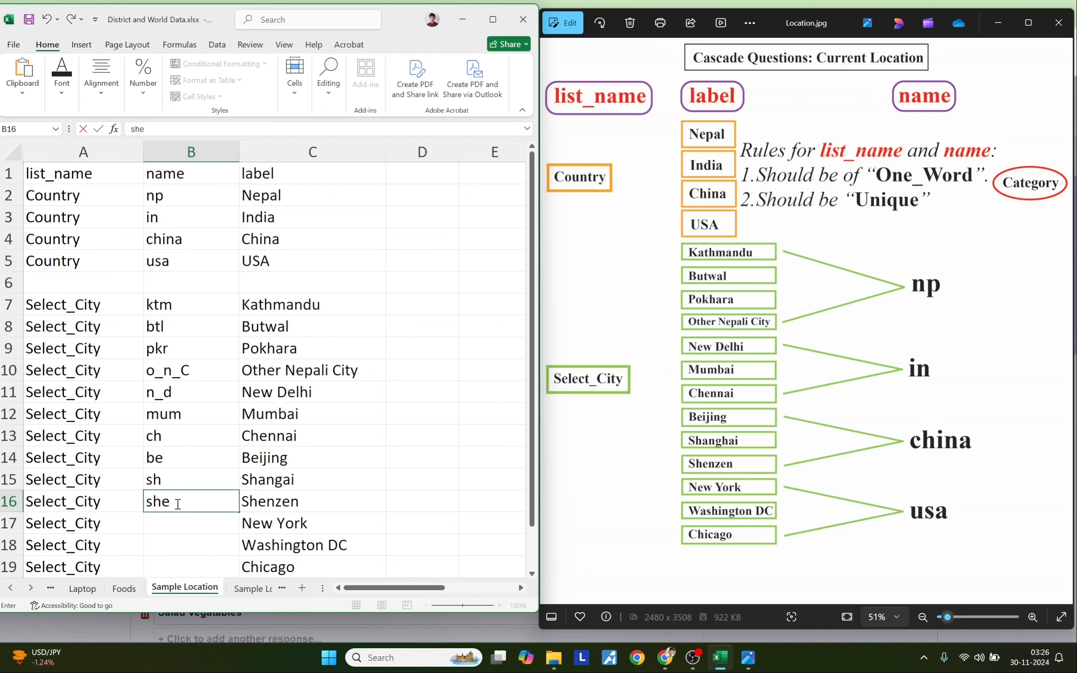
{"action": "key", "text": "Return"}
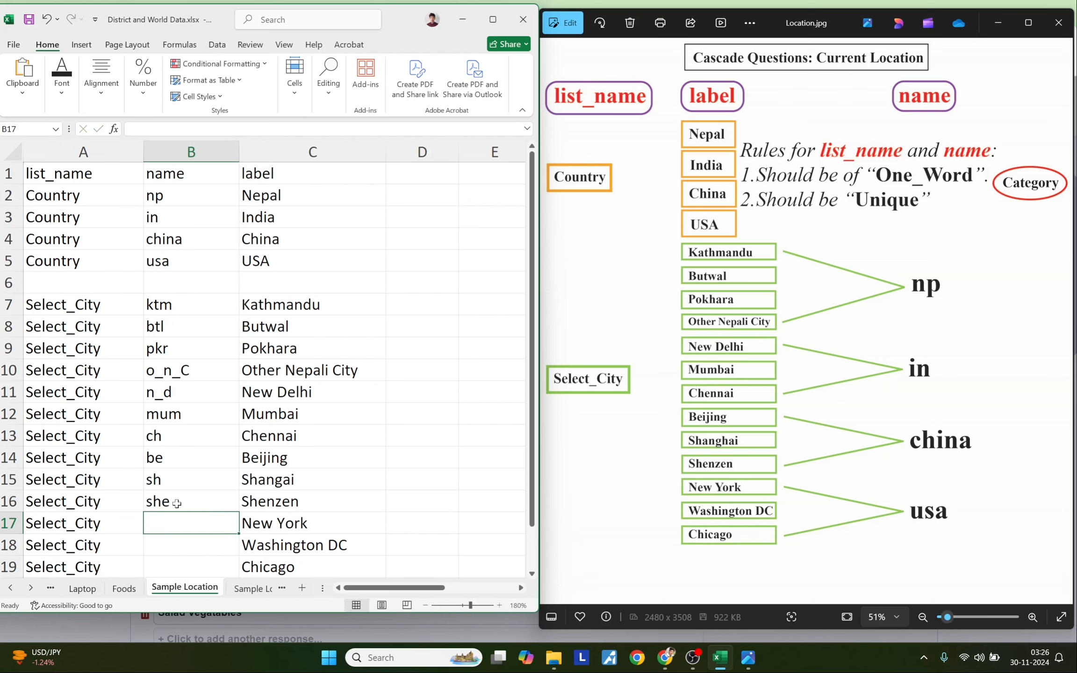
- Enter n_y, wd and chi for the US cities, then select the table to review it
{"action": "type", "text": "n_"}
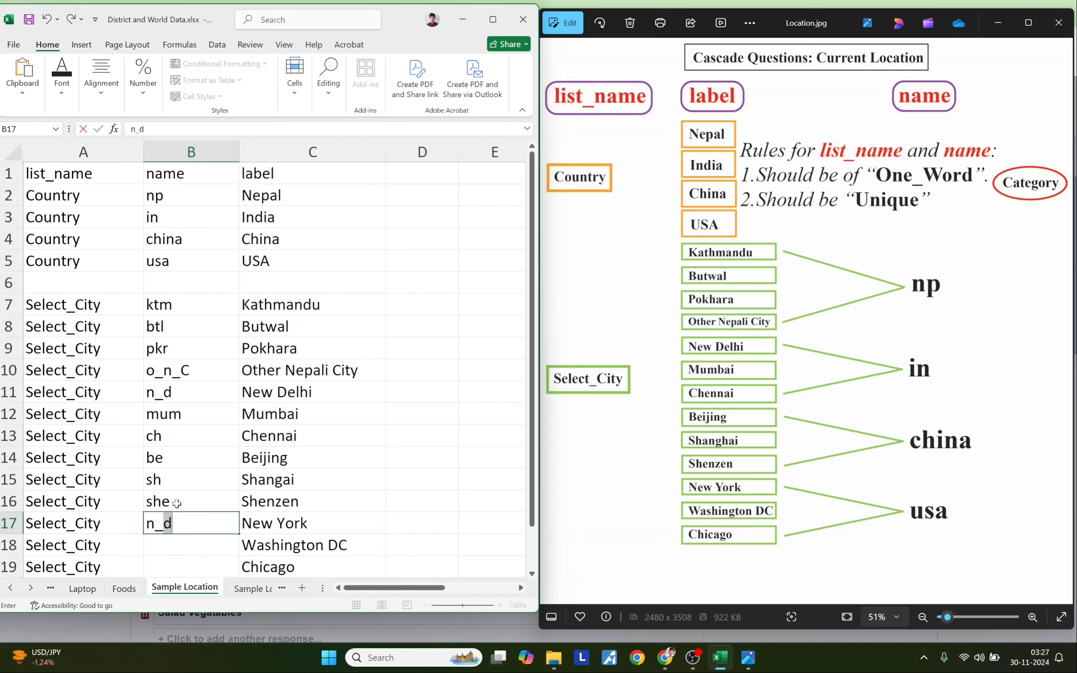
{"action": "type", "text": "y"}
{"action": "key", "text": "Return"}
{"action": "type", "text": "wd"}
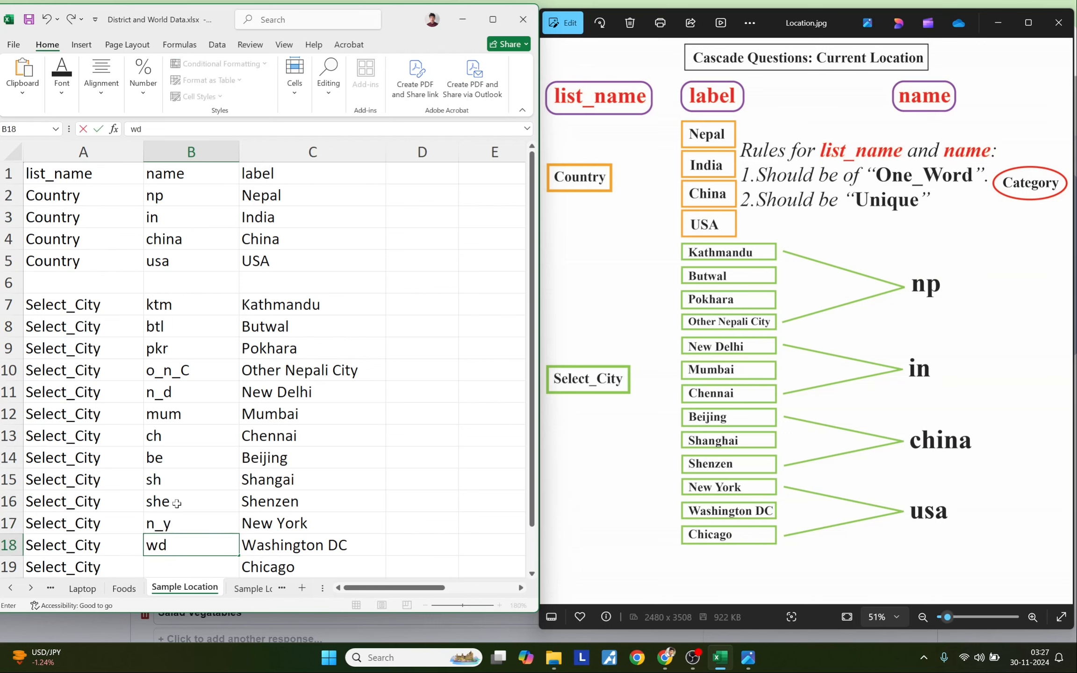
{"action": "key", "text": "Return"}
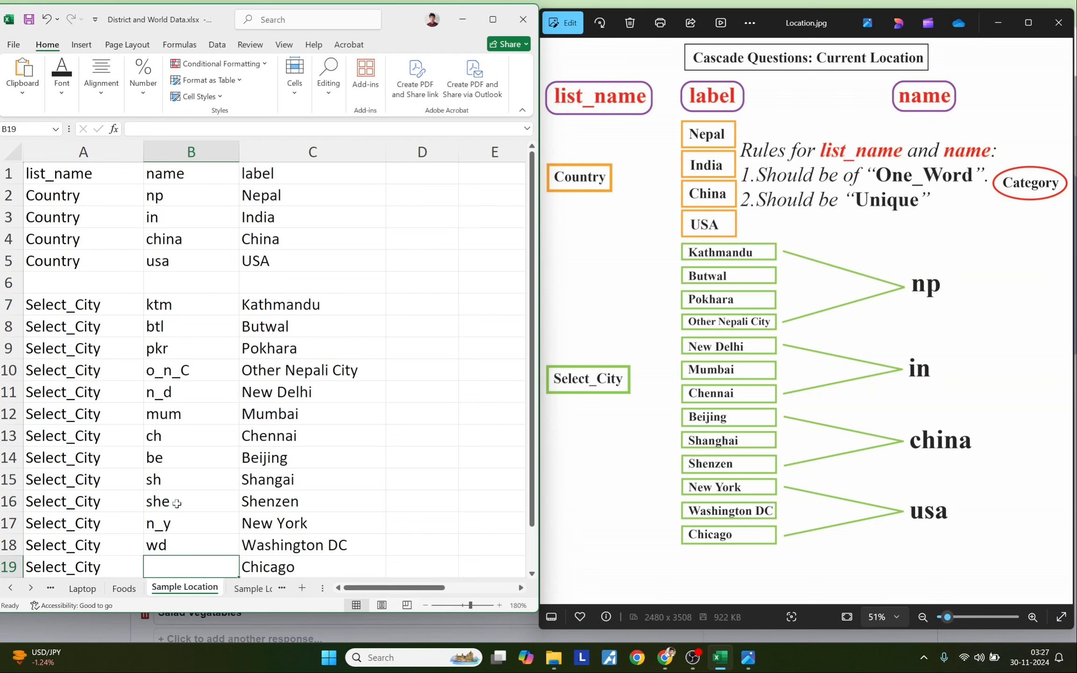
{"action": "type", "text": "ch"}
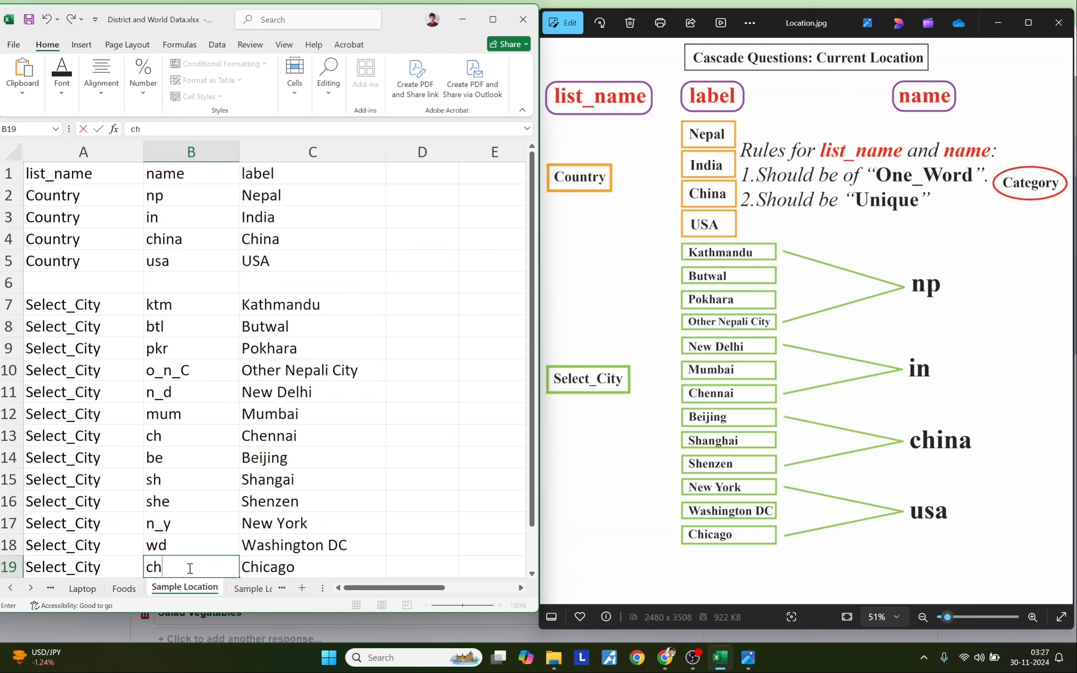
{"action": "type", "text": "c"}
{"action": "key", "text": "Return"}
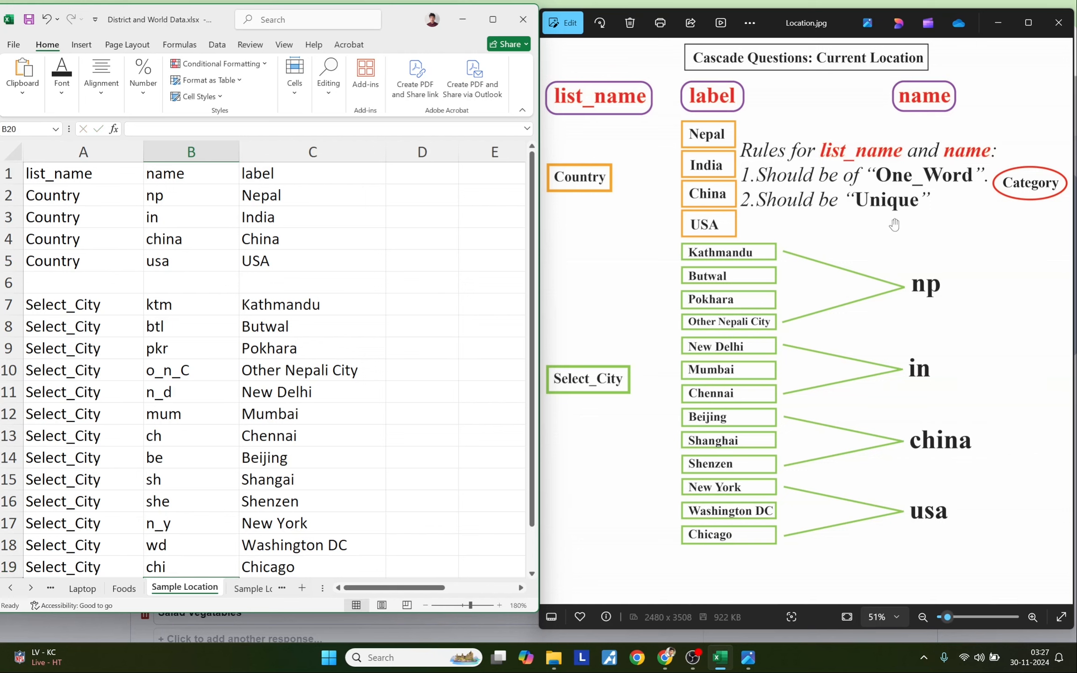
{"action": "left_click_drag", "start_coordinate": [160, 304], "coordinate": [174, 559]}
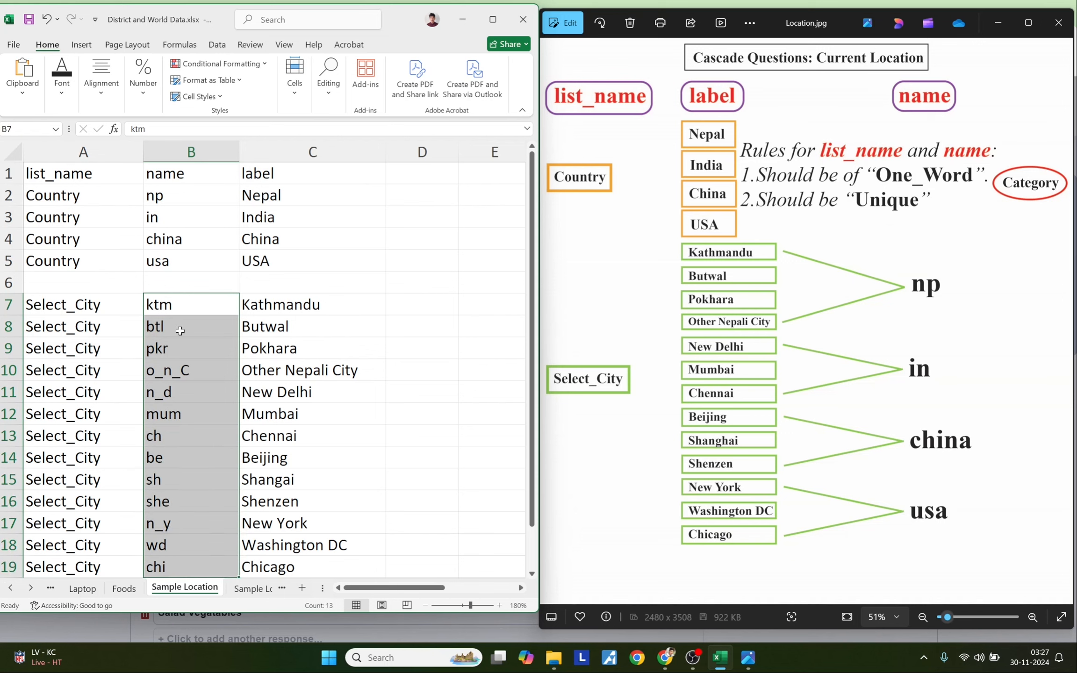
{"action": "left_click", "coordinate": [357, 269]}
{"action": "left_click_drag", "start_coordinate": [70, 174], "coordinate": [299, 566]}
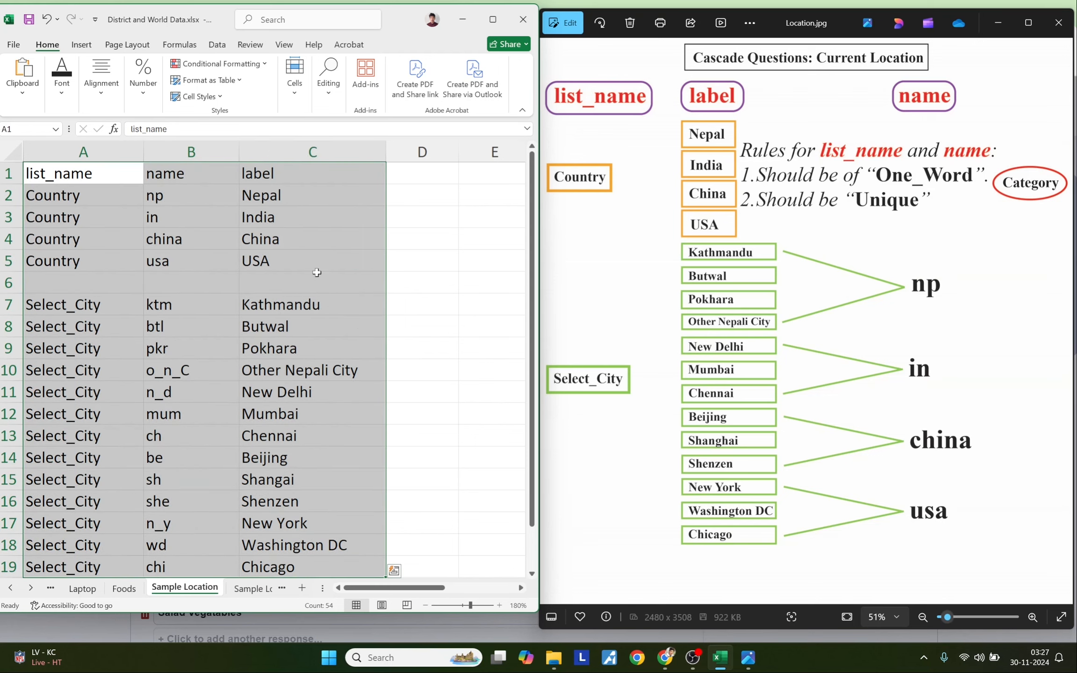
- Copy 'Country' from A2 into D1 as the new column header
{"action": "left_click", "coordinate": [412, 174]}
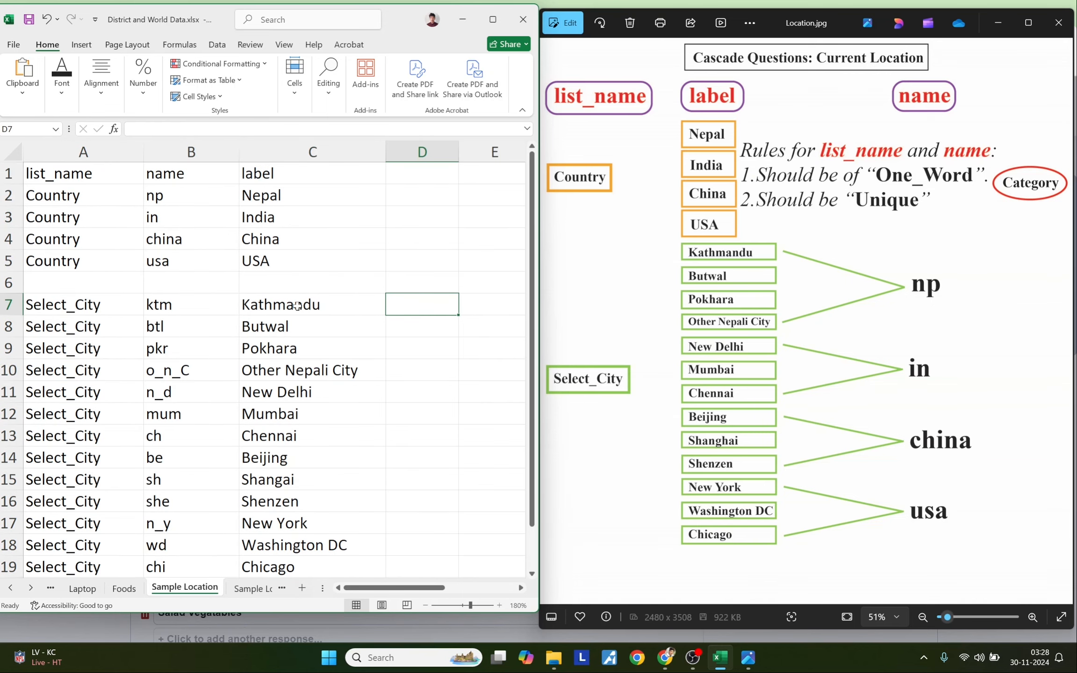
{"action": "left_click_drag", "start_coordinate": [298, 307], "coordinate": [291, 559]}
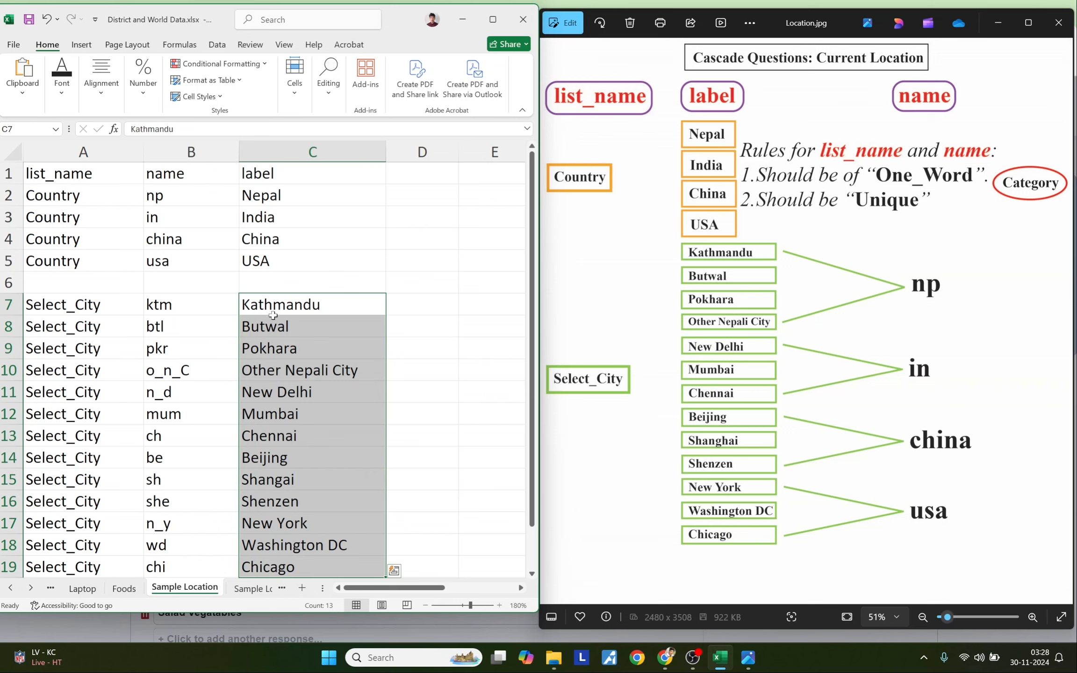
{"action": "left_click_drag", "start_coordinate": [273, 196], "coordinate": [262, 250]}
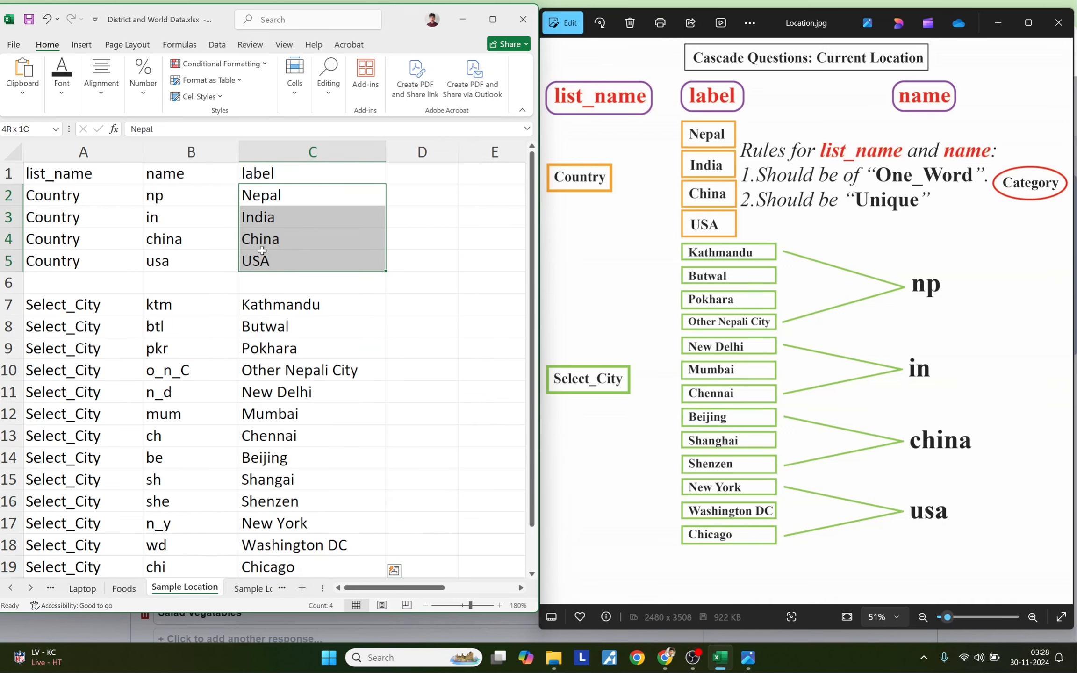
{"action": "left_click", "coordinate": [117, 197]}
{"action": "key", "text": "ctrl+c"}
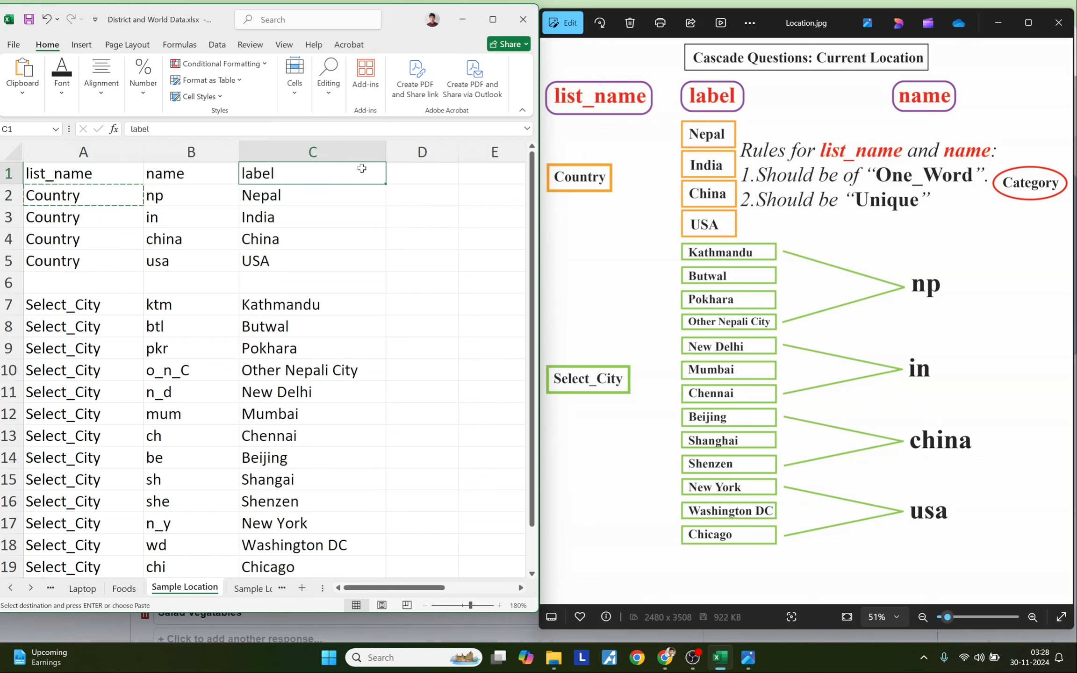
{"action": "left_click", "coordinate": [406, 171]}
{"action": "key", "text": "ctrl+v"}
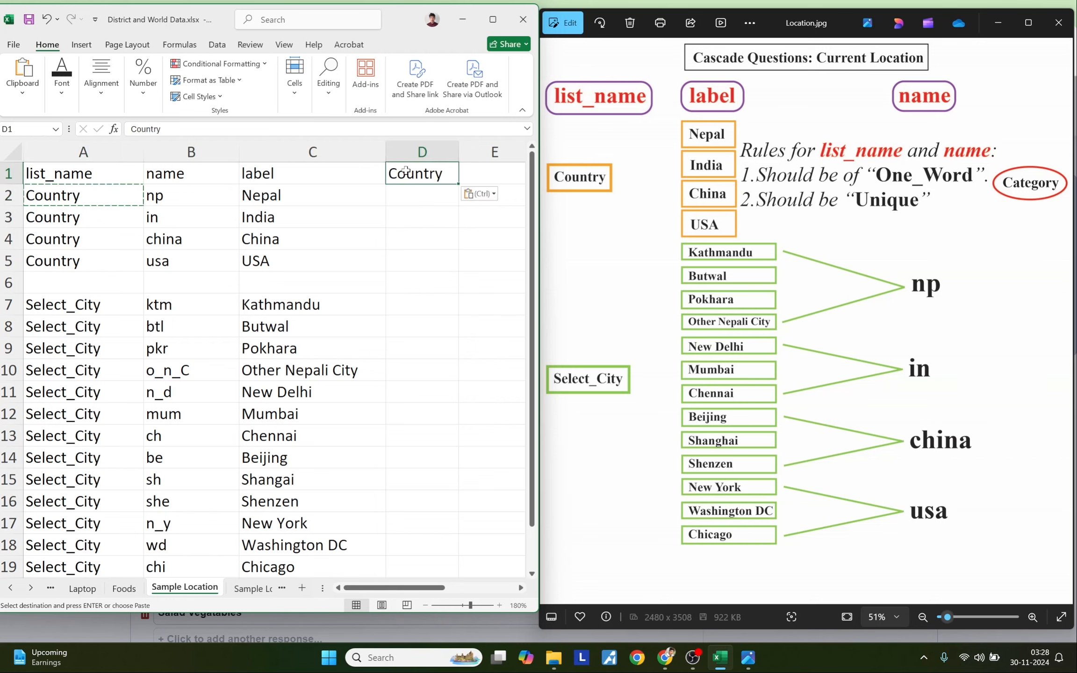
- Copy the Nepal code np from B2
{"action": "left_click_drag", "start_coordinate": [255, 306], "coordinate": [272, 560]}
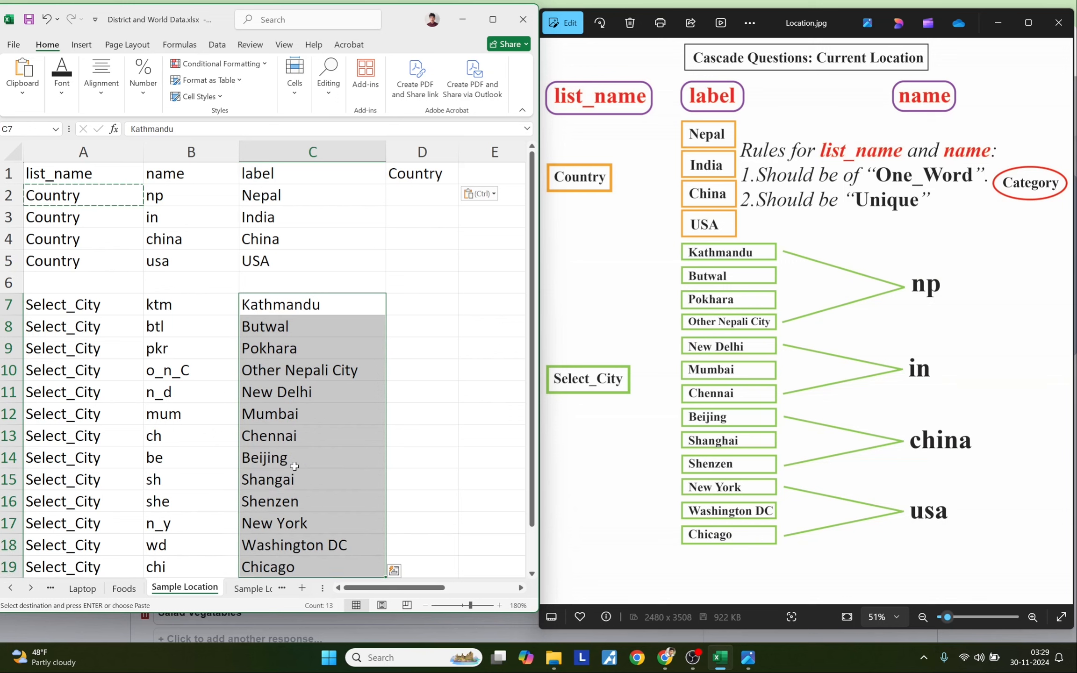
{"action": "left_click_drag", "start_coordinate": [275, 200], "coordinate": [274, 254]}
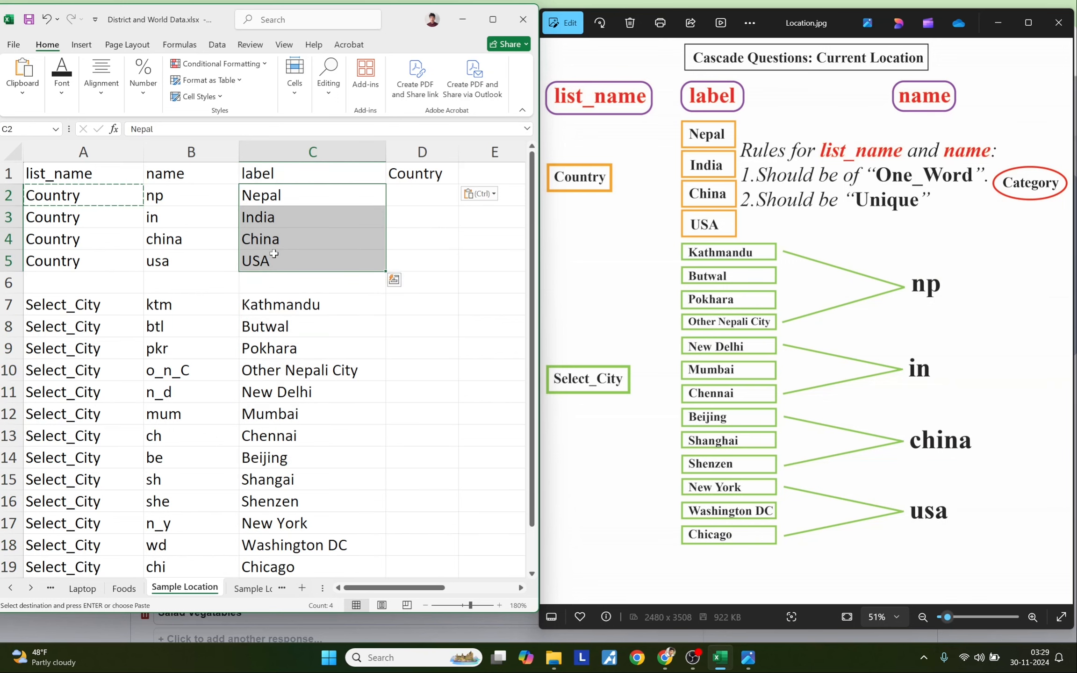
{"action": "left_click_drag", "start_coordinate": [275, 305], "coordinate": [276, 374]}
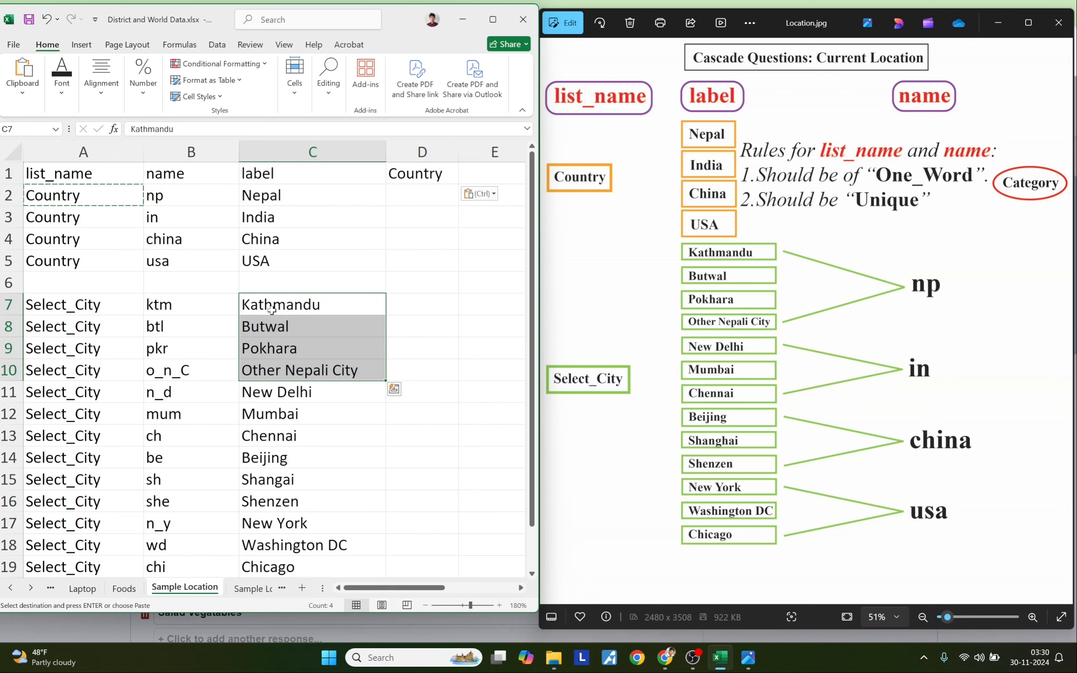
{"action": "left_click", "coordinate": [203, 198]}
{"action": "left_click", "coordinate": [249, 195]}
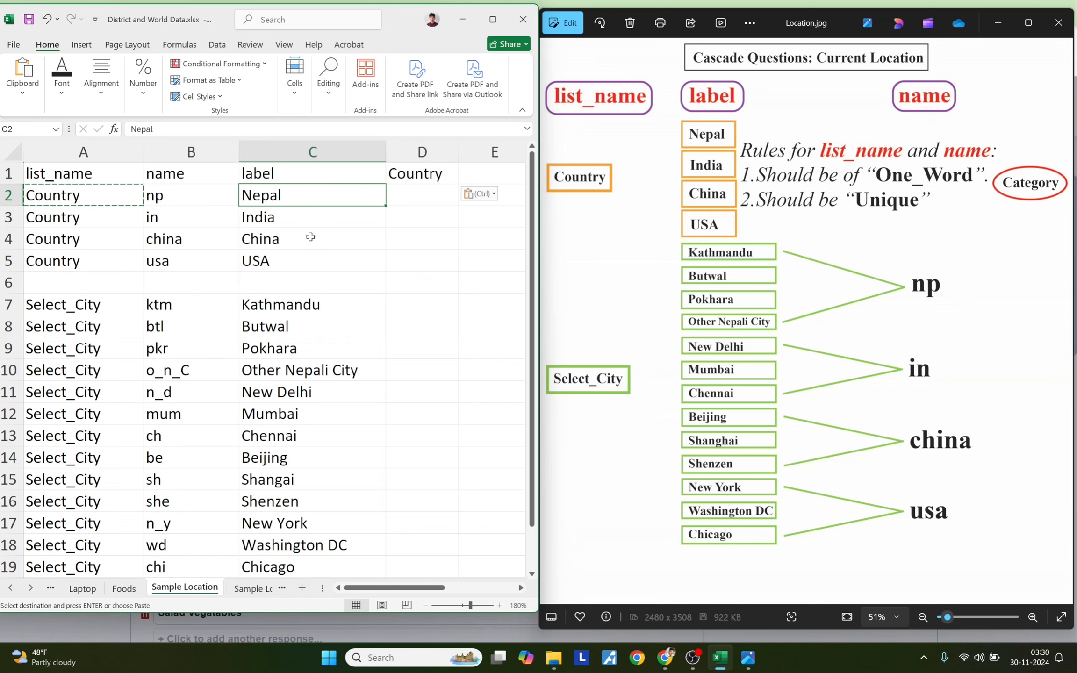
{"action": "left_click", "coordinate": [412, 311]}
{"action": "left_click", "coordinate": [183, 198]}
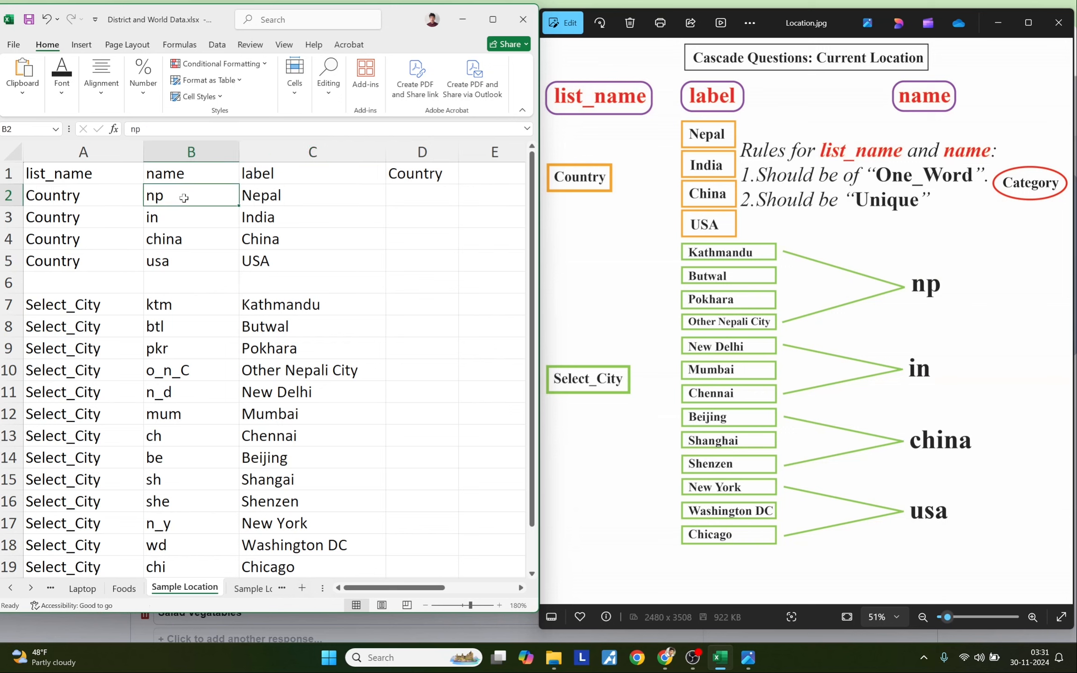
{"action": "key", "text": "ctrl+c"}
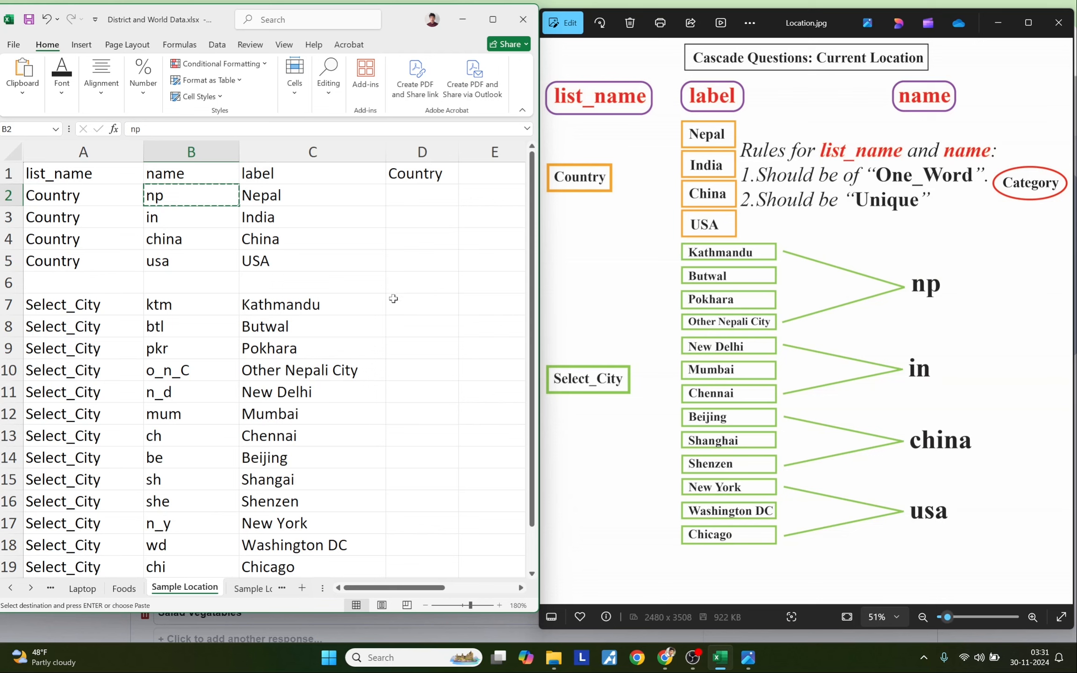
- Fill column D with np beside the Nepali cities and in beside the Indian cities
{"action": "left_click", "coordinate": [421, 304]}
{"action": "key", "text": "ctrl+v"}
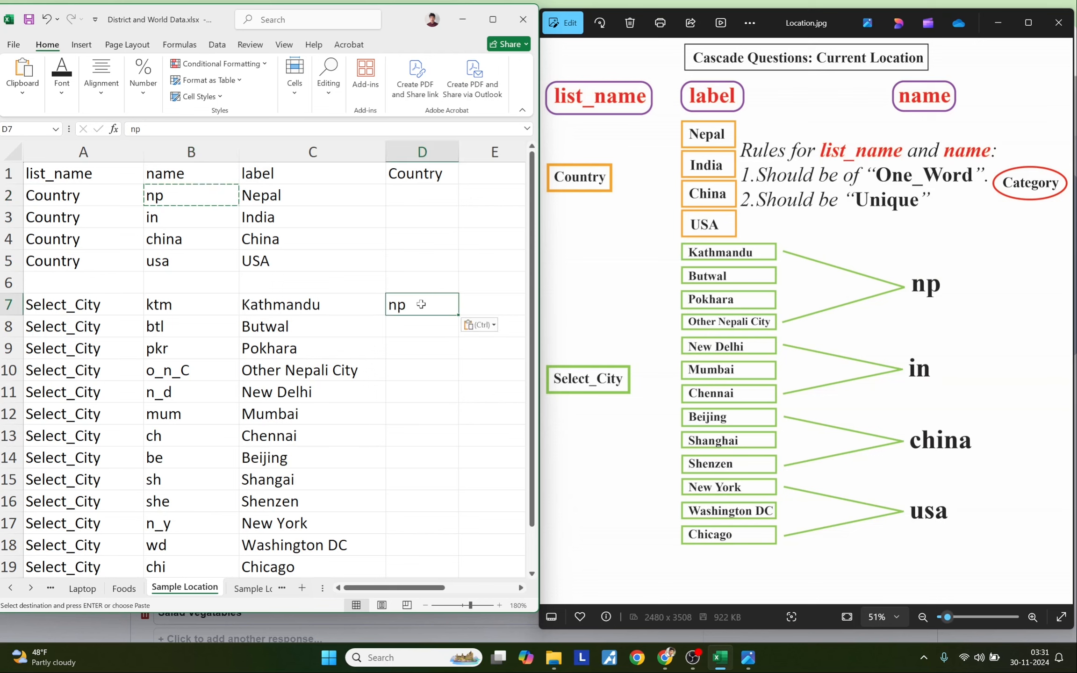
{"action": "left_click_drag", "start_coordinate": [458, 315], "coordinate": [457, 376]}
{"action": "left_click", "coordinate": [420, 420]}
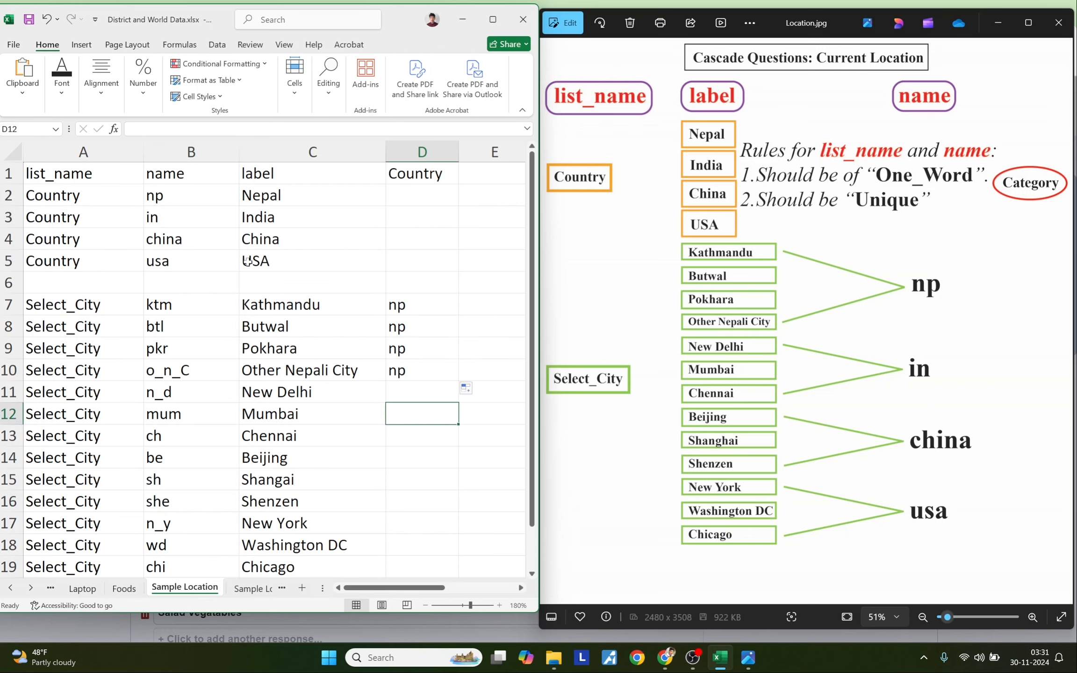
{"action": "left_click", "coordinate": [206, 219]}
{"action": "left_click_drag", "start_coordinate": [286, 391], "coordinate": [291, 434]}
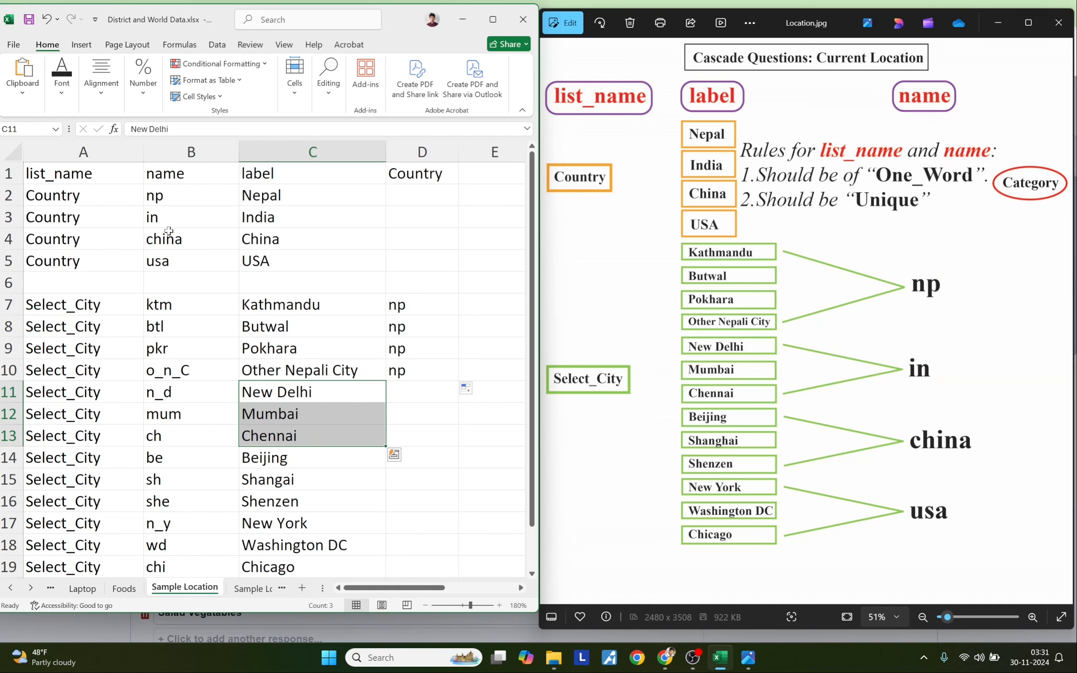
{"action": "left_click", "coordinate": [169, 216]}
{"action": "key", "text": "ctrl+c"}
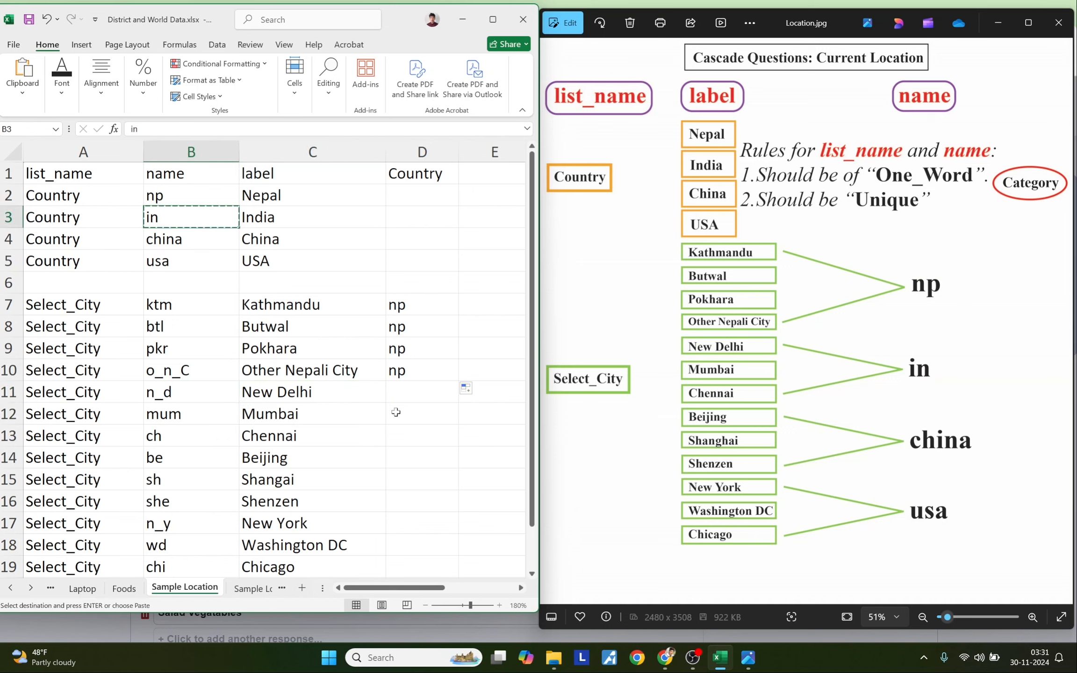
{"action": "left_click", "coordinate": [399, 398]}
{"action": "key", "text": "ctrl+v"}
{"action": "left_click_drag", "start_coordinate": [458, 403], "coordinate": [461, 442]}
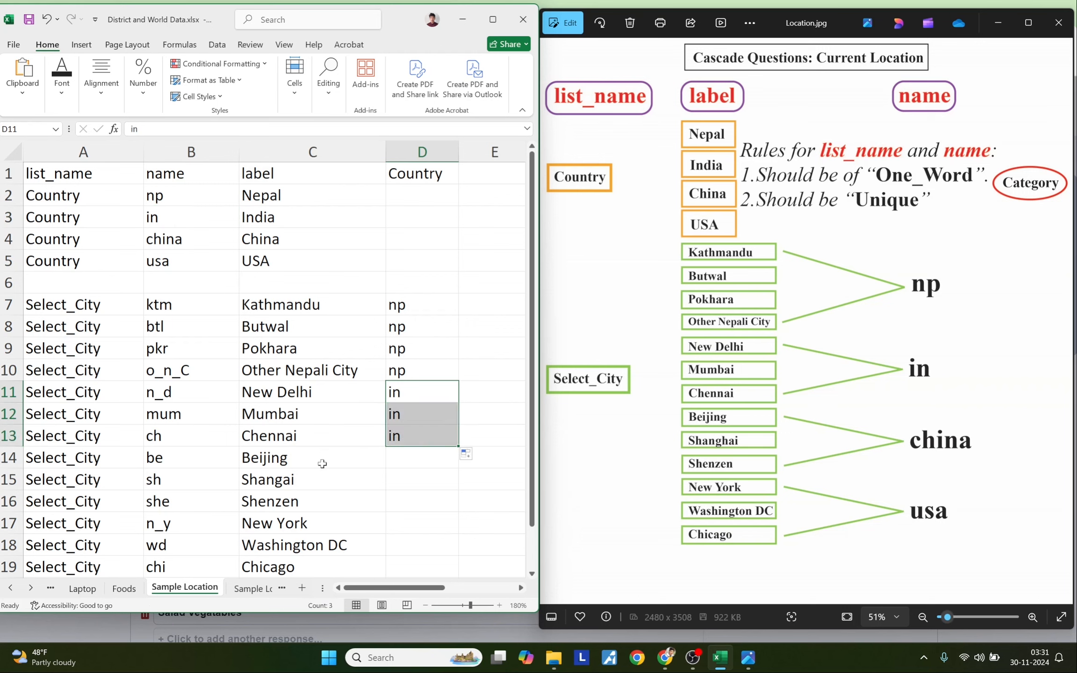
- Fill column D with china beside the Chinese cities and usa beside the US cities
{"action": "left_click", "coordinate": [172, 238]}
{"action": "key", "text": "ctrl+c"}
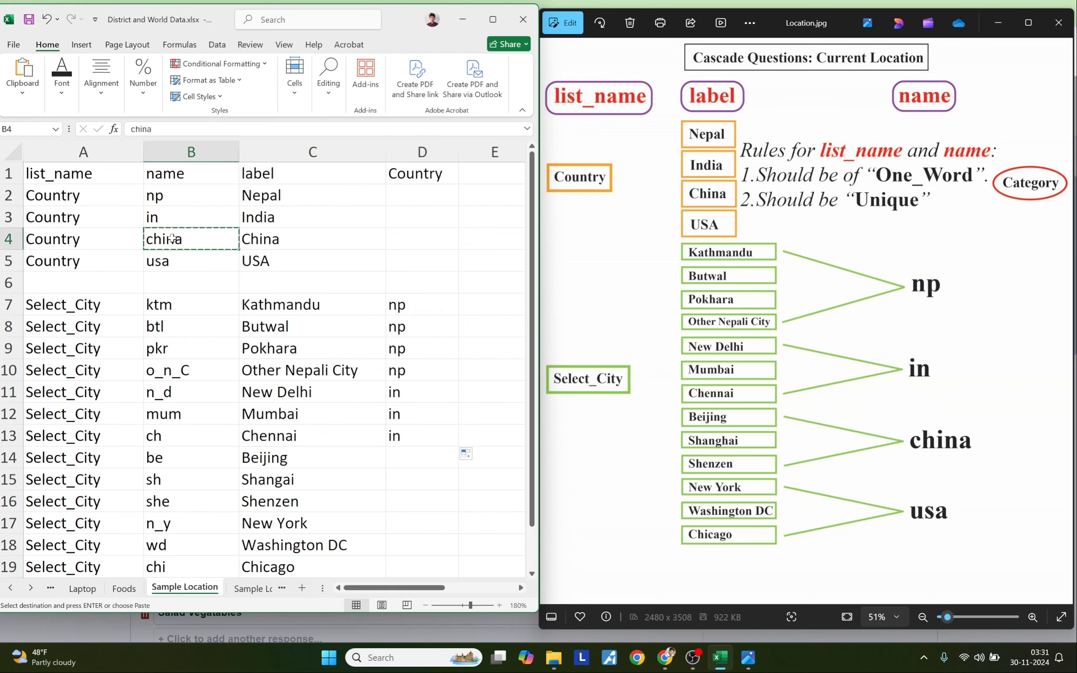
{"action": "left_click", "coordinate": [398, 449]}
{"action": "key", "text": "ctrl+v"}
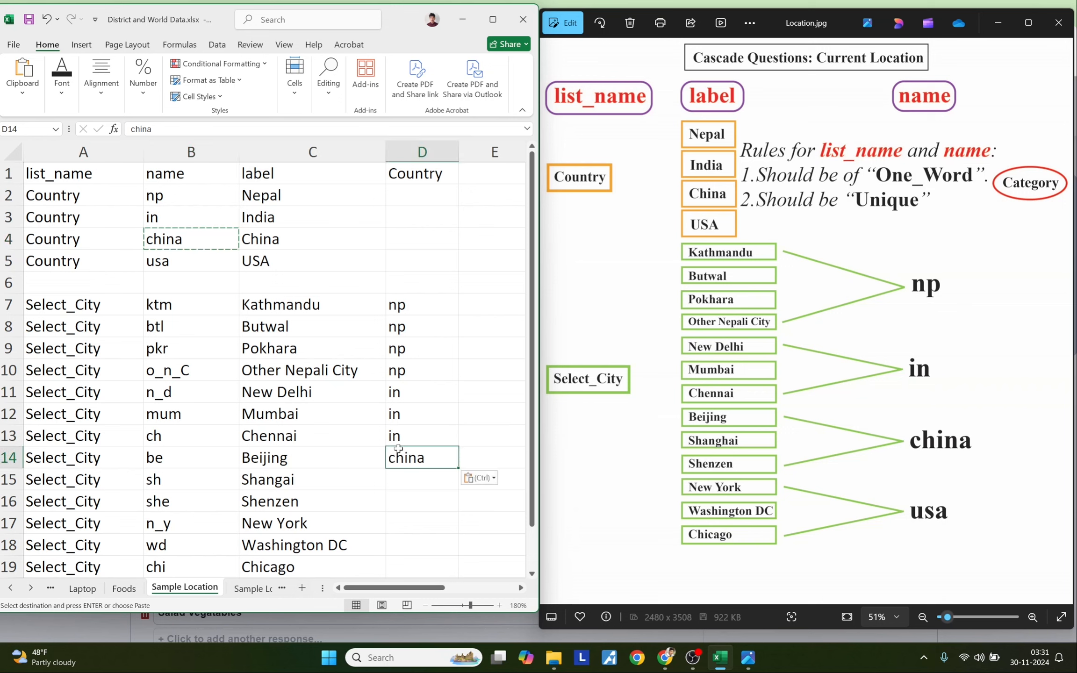
{"action": "left_click_drag", "start_coordinate": [457, 470], "coordinate": [457, 505]}
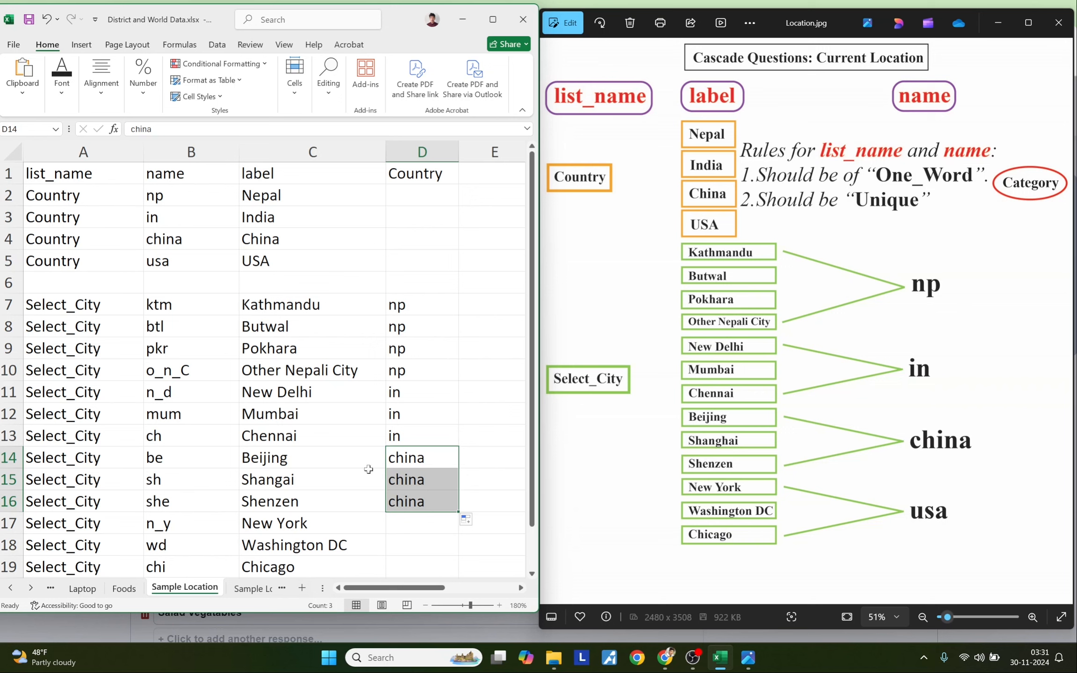
{"action": "left_click", "coordinate": [178, 266]}
{"action": "key", "text": "ctrl+c"}
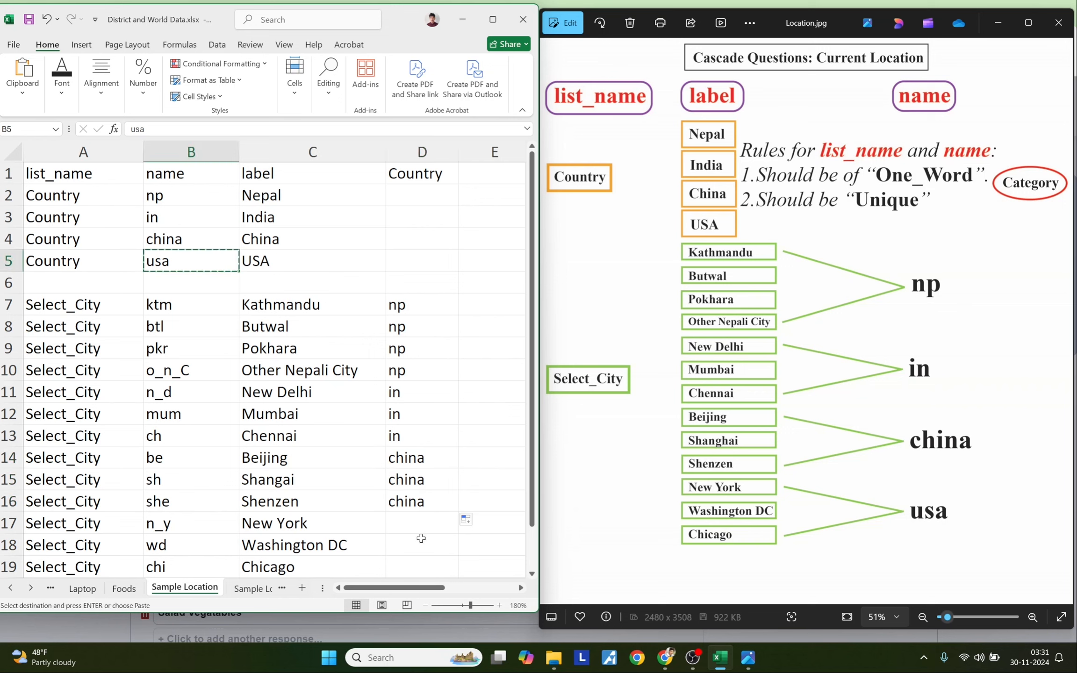
{"action": "left_click", "coordinate": [400, 514]}
{"action": "key", "text": "ctrl+v"}
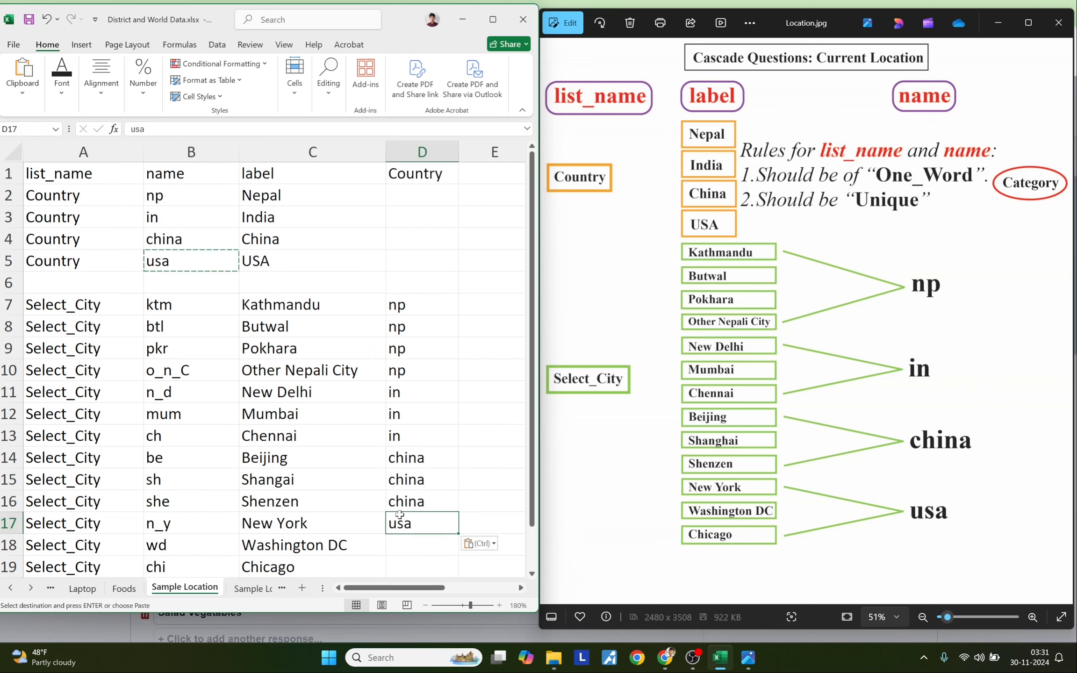
{"action": "left_click_drag", "start_coordinate": [462, 542], "coordinate": [463, 570]}
{"action": "left_click", "coordinate": [446, 479]}
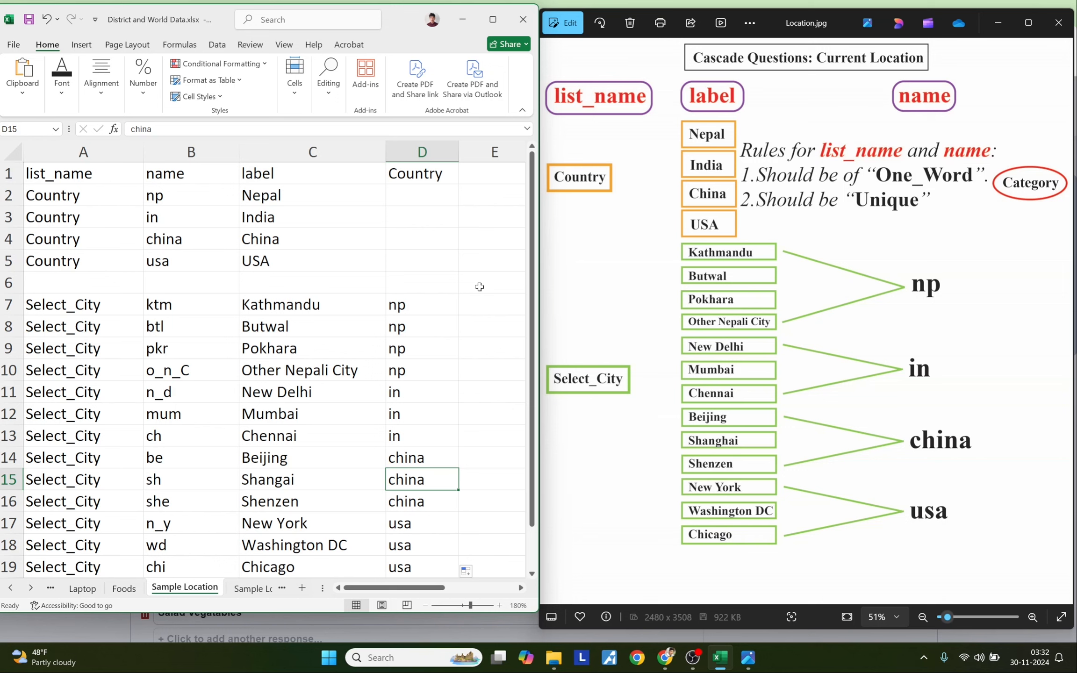
- Select the table A1:D19 and copy it
{"action": "left_click_drag", "start_coordinate": [415, 174], "coordinate": [417, 568]}
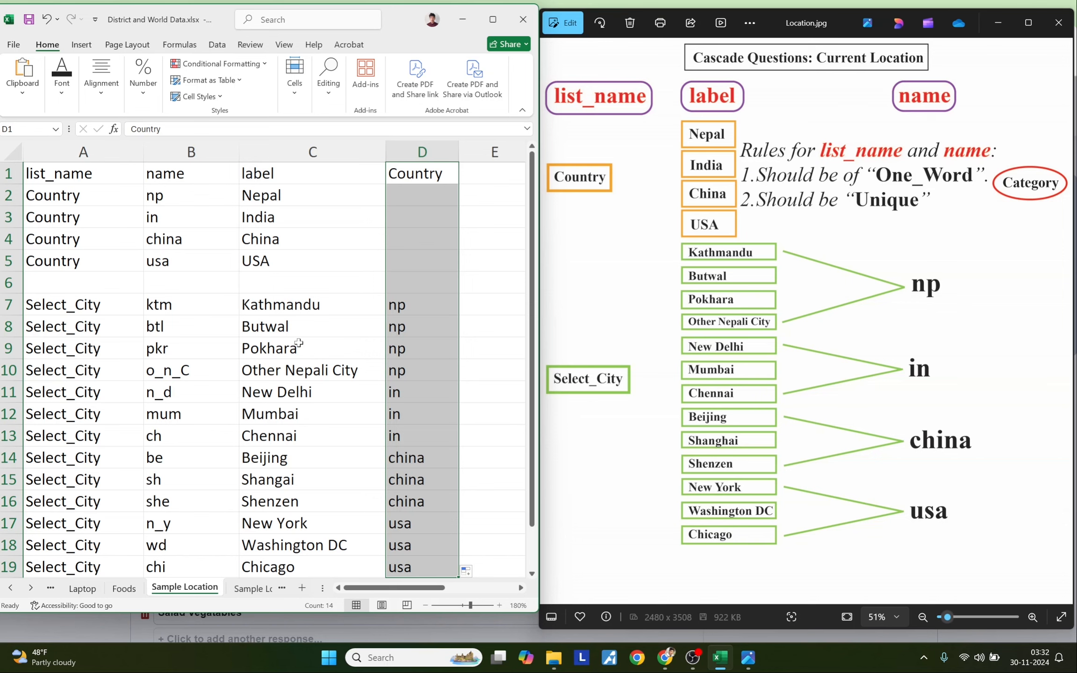
{"action": "left_click_drag", "start_coordinate": [254, 189], "coordinate": [256, 259]}
{"action": "left_click_drag", "start_coordinate": [273, 304], "coordinate": [282, 544]}
{"action": "left_click", "coordinate": [433, 221]}
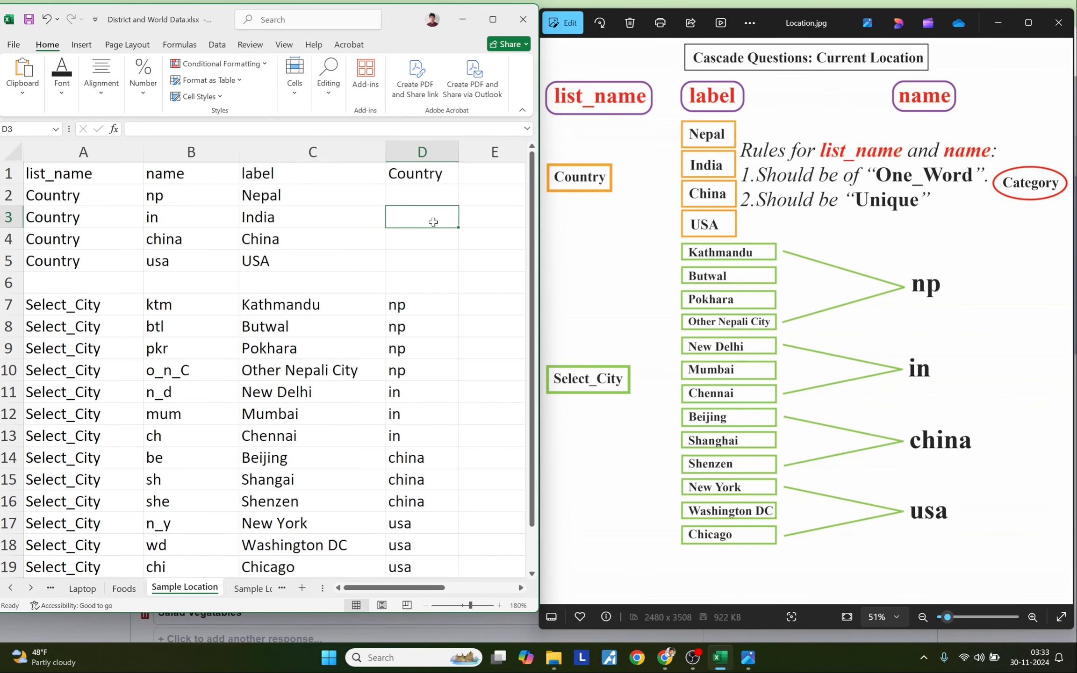
{"action": "left_click_drag", "start_coordinate": [54, 177], "coordinate": [465, 570]}
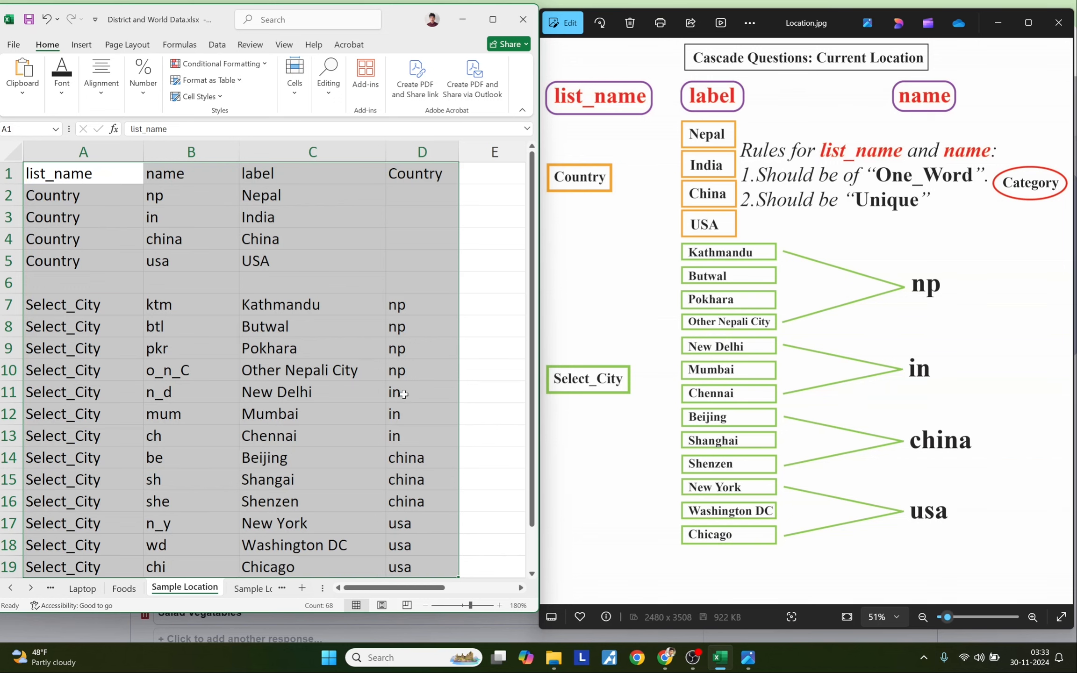
{"action": "key", "text": "ctrl+c"}
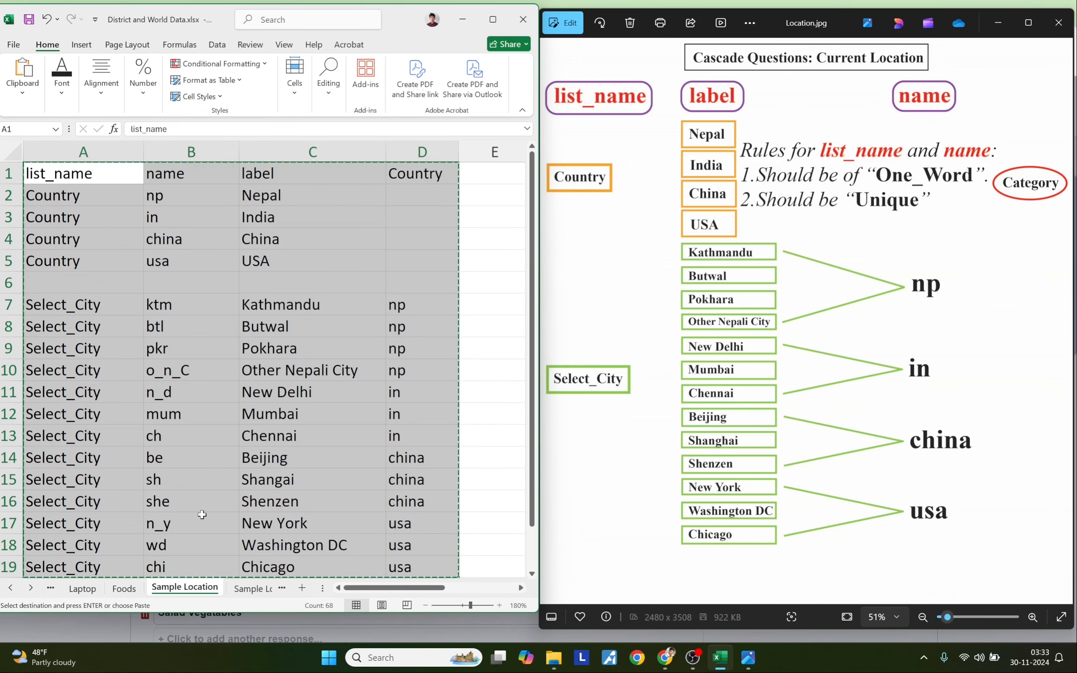
- Import the pasted location table as cascading Country and Select_City questions
{"action": "left_click", "coordinate": [665, 658]}
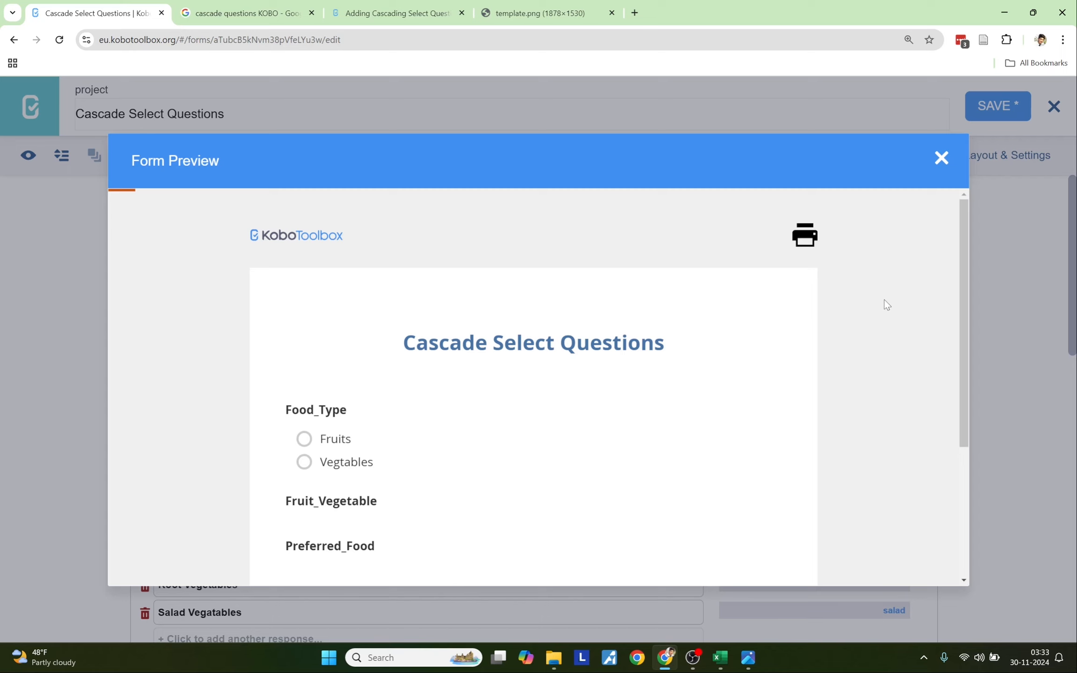
{"action": "left_click", "coordinate": [940, 159]}
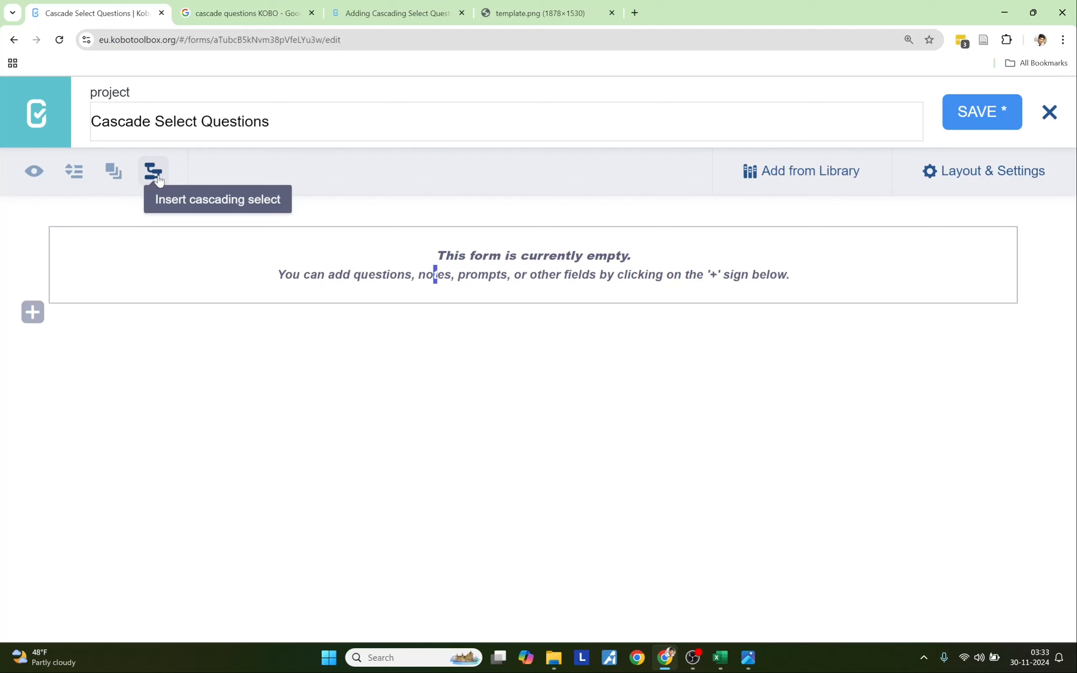
{"action": "left_click", "coordinate": [158, 179]}
{"action": "left_click", "coordinate": [435, 304]}
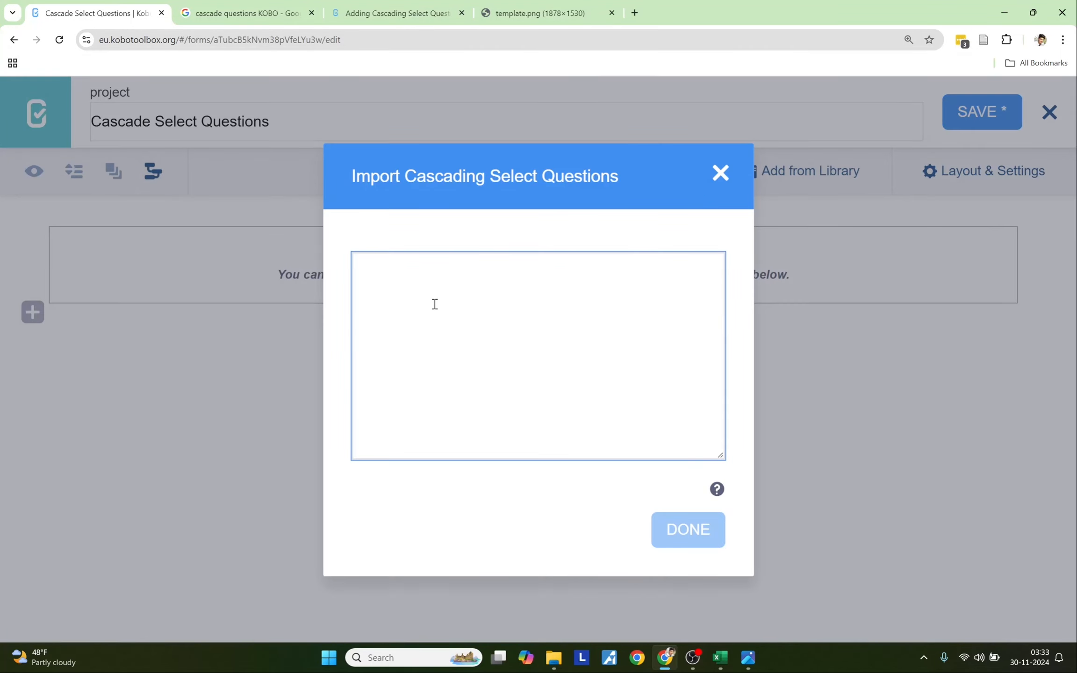
{"action": "key", "text": "ctrl+v"}
{"action": "scroll", "coordinate": [474, 355], "scroll_direction": "up", "scroll_amount": 5}
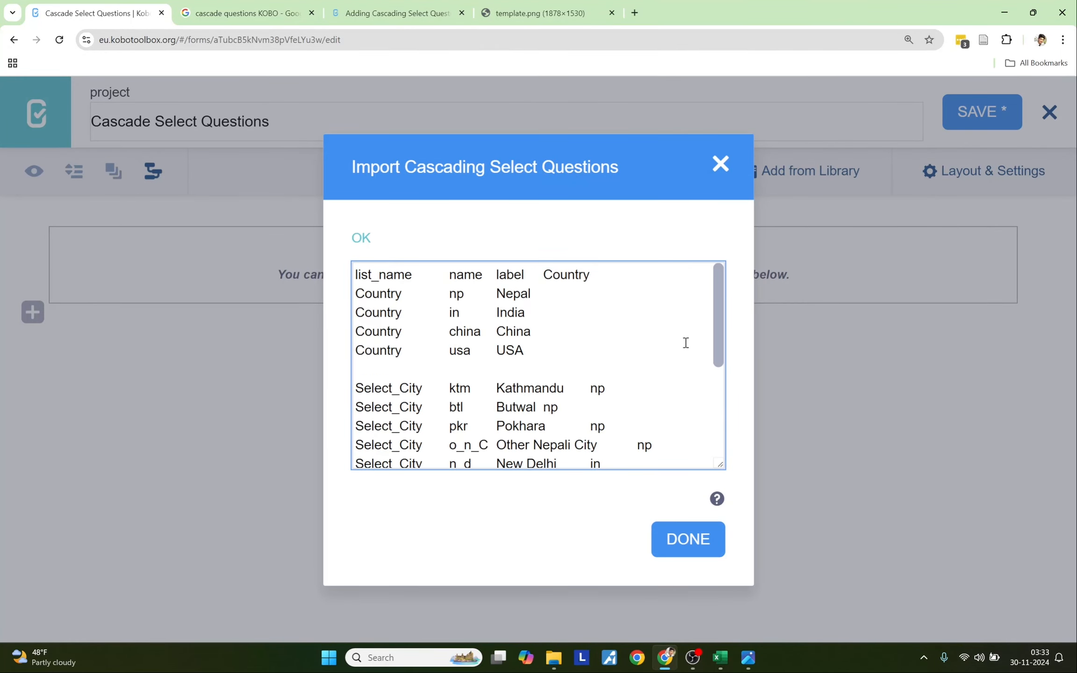
{"action": "scroll", "coordinate": [603, 399], "scroll_direction": "down", "scroll_amount": 5}
{"action": "scroll", "coordinate": [601, 399], "scroll_direction": "up", "scroll_amount": 5}
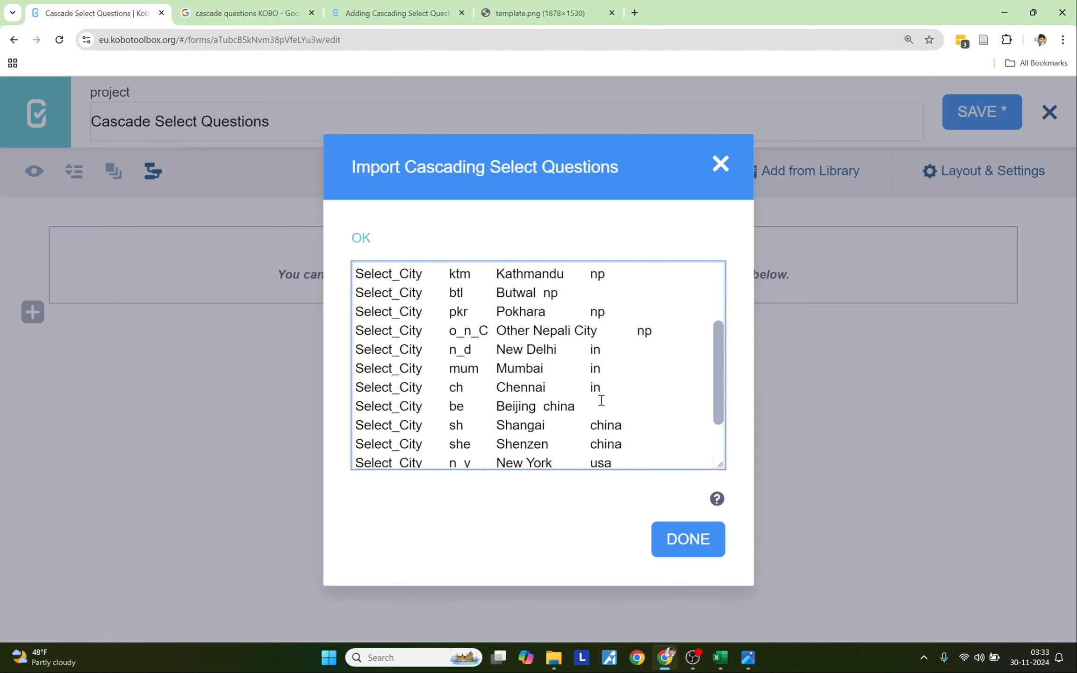
{"action": "scroll", "coordinate": [603, 355], "scroll_direction": "down", "scroll_amount": 5}
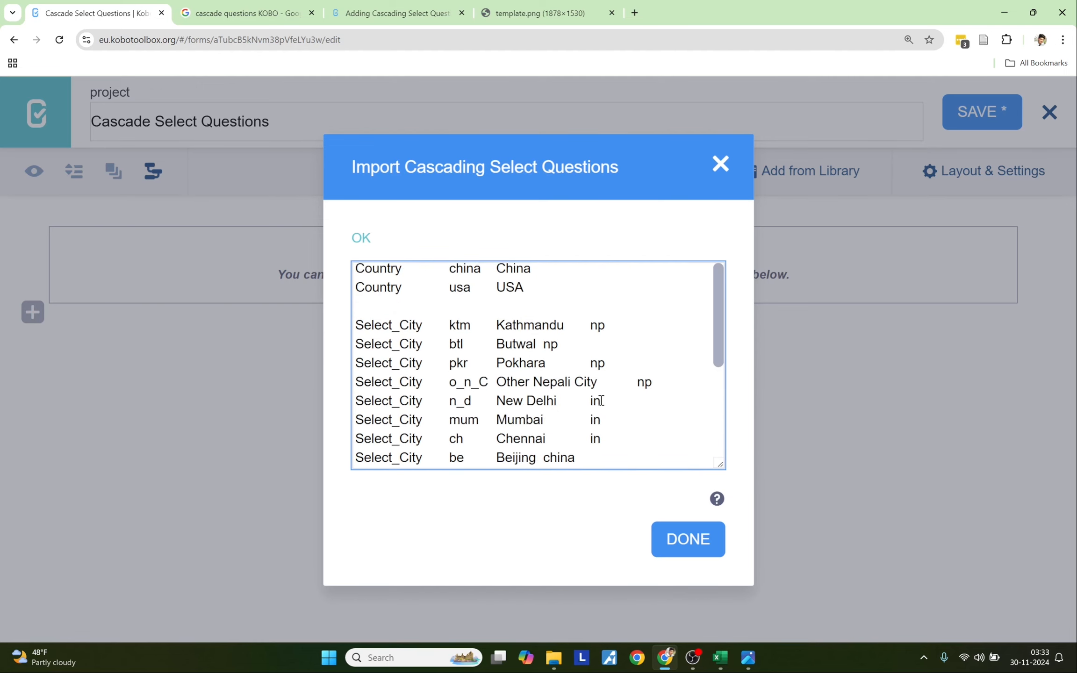
{"action": "left_click", "coordinate": [678, 539]}
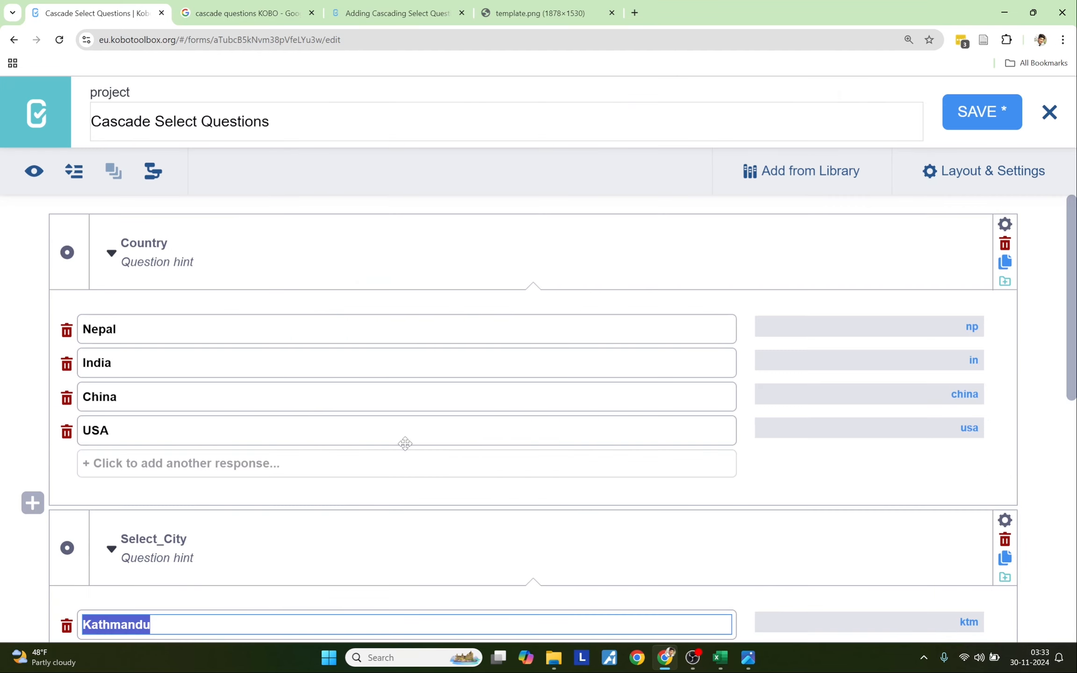
- Preview the form and choose Nepal to test the cascading city choices
{"action": "scroll", "coordinate": [404, 443], "scroll_direction": "down", "scroll_amount": 7}
{"action": "scroll", "coordinate": [405, 443], "scroll_direction": "down", "scroll_amount": 3}
{"action": "scroll", "coordinate": [405, 443], "scroll_direction": "up", "scroll_amount": 9}
{"action": "scroll", "coordinate": [405, 443], "scroll_direction": "down", "scroll_amount": 8}
{"action": "scroll", "coordinate": [405, 443], "scroll_direction": "down", "scroll_amount": 2}
{"action": "scroll", "coordinate": [405, 443], "scroll_direction": "up", "scroll_amount": 12}
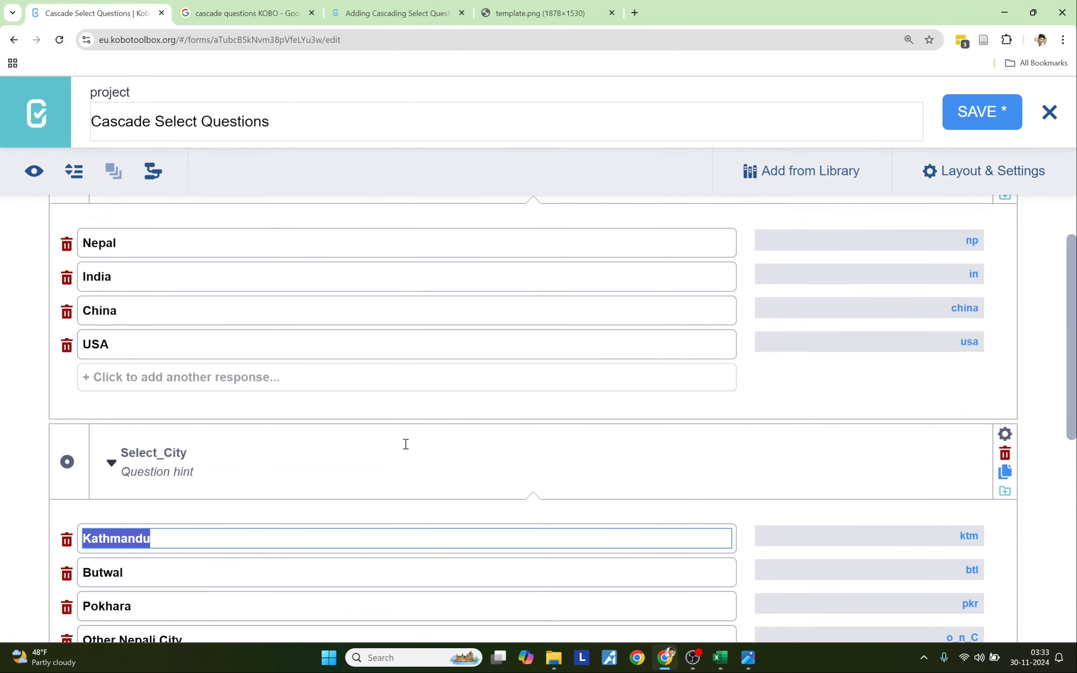
{"action": "scroll", "coordinate": [404, 443], "scroll_direction": "down", "scroll_amount": 12}
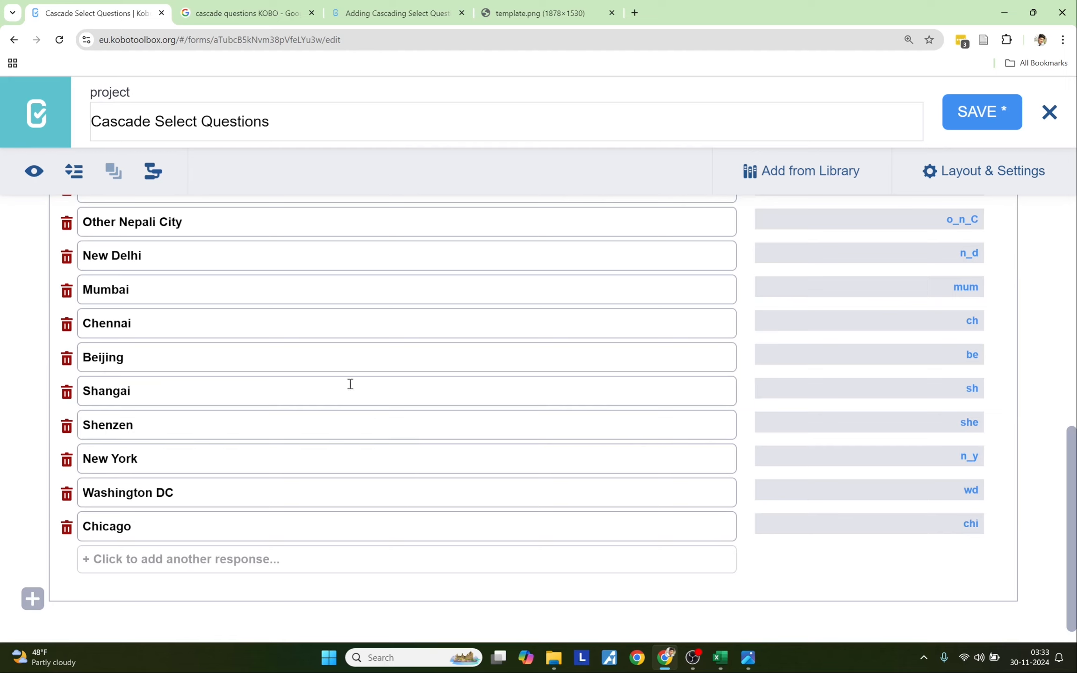
{"action": "left_click", "coordinate": [37, 178]}
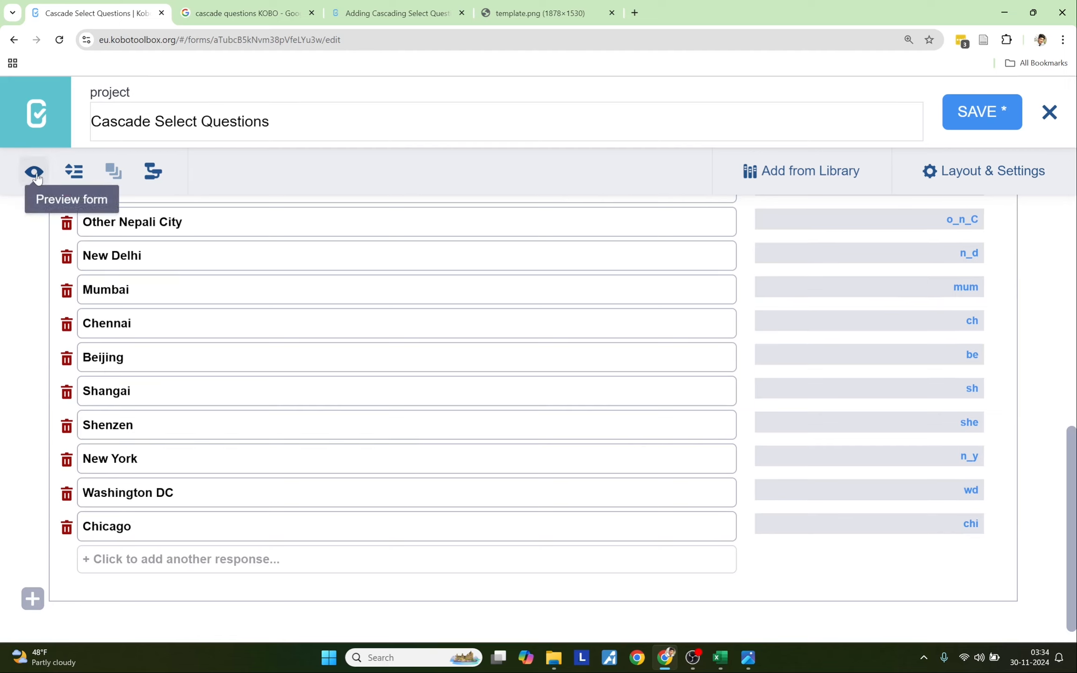
{"action": "scroll", "coordinate": [479, 377], "scroll_direction": "up", "scroll_amount": 1}
{"action": "scroll", "coordinate": [479, 376], "scroll_direction": "down", "scroll_amount": 3}
{"action": "scroll", "coordinate": [479, 376], "scroll_direction": "up", "scroll_amount": 3}
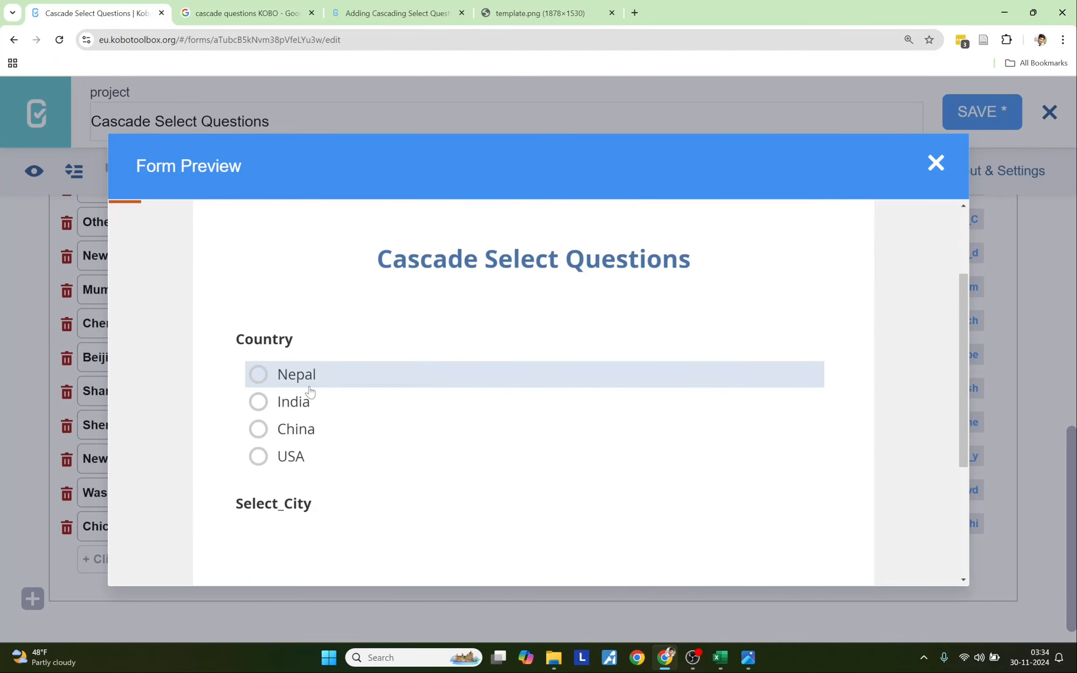
{"action": "left_click", "coordinate": [308, 387]}
{"action": "key", "text": "Escape"}
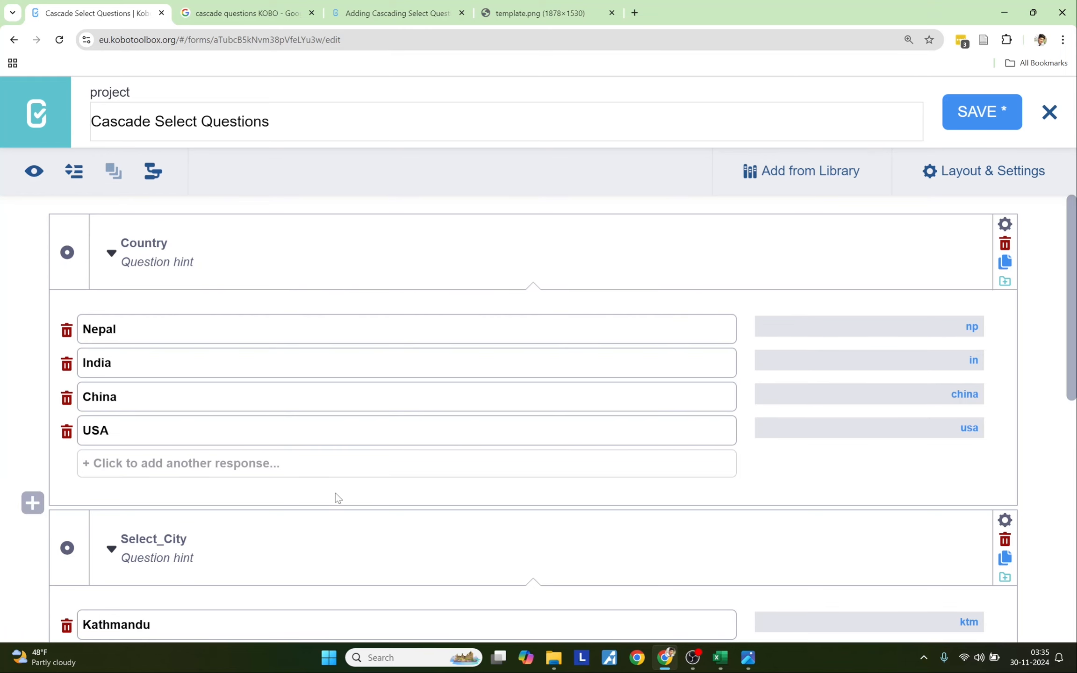
- Delete the Country and Select_City questions
{"action": "scroll", "coordinate": [335, 497], "scroll_direction": "down", "scroll_amount": 6}
{"action": "scroll", "coordinate": [336, 497], "scroll_direction": "up", "scroll_amount": 8}
{"action": "left_click", "coordinate": [1005, 243]}
{"action": "left_click", "coordinate": [594, 137]}
{"action": "left_click", "coordinate": [1004, 244]}
{"action": "left_click", "coordinate": [581, 135]}
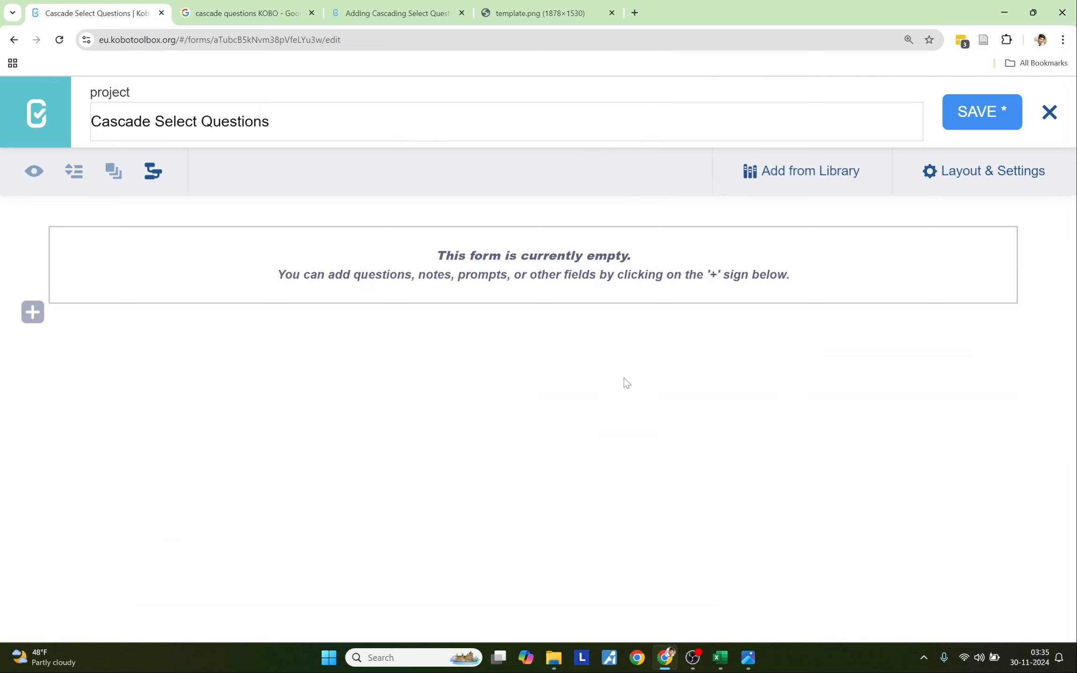
- Select the World sheet's country and city table A1:D42 in Excel
{"action": "left_click", "coordinate": [720, 657]}
{"action": "scroll", "coordinate": [403, 306], "scroll_direction": "down", "scroll_amount": 4}
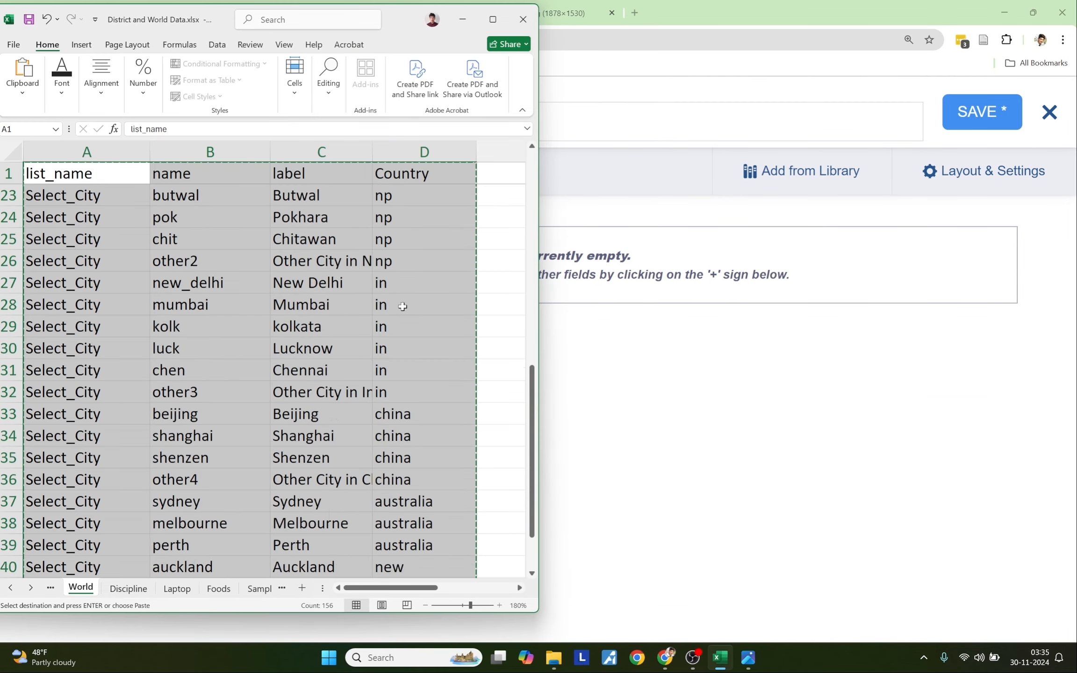
{"action": "scroll", "coordinate": [402, 306], "scroll_direction": "up", "scroll_amount": 9}
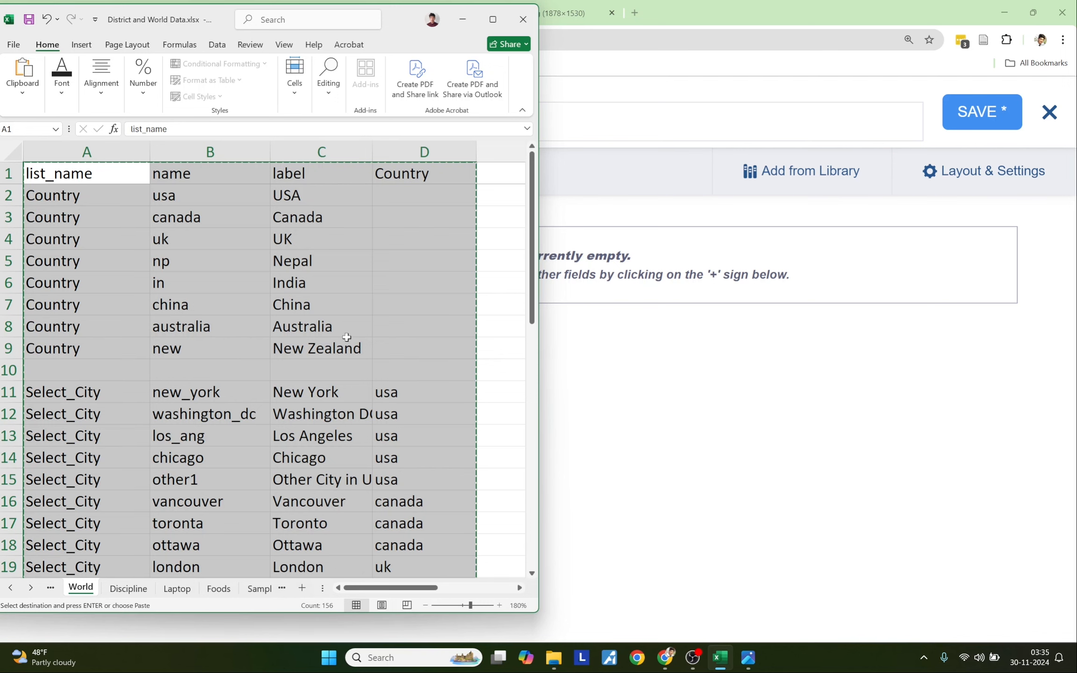
{"action": "left_click_drag", "start_coordinate": [100, 173], "coordinate": [379, 255]}
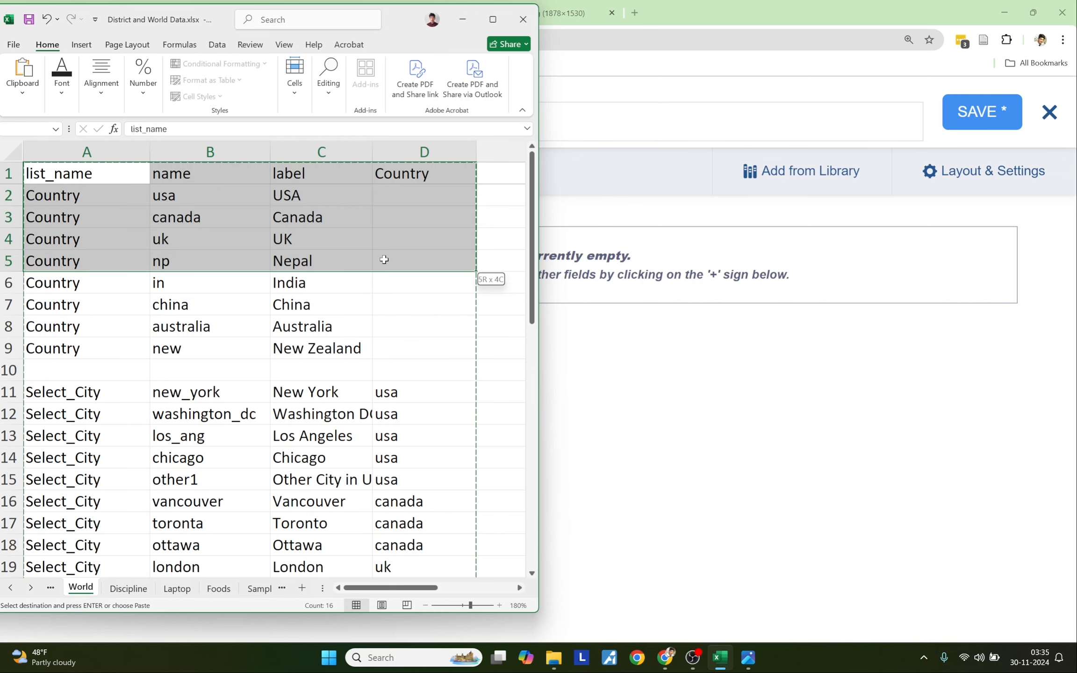
{"action": "left_click_drag", "start_coordinate": [384, 263], "coordinate": [402, 545]}
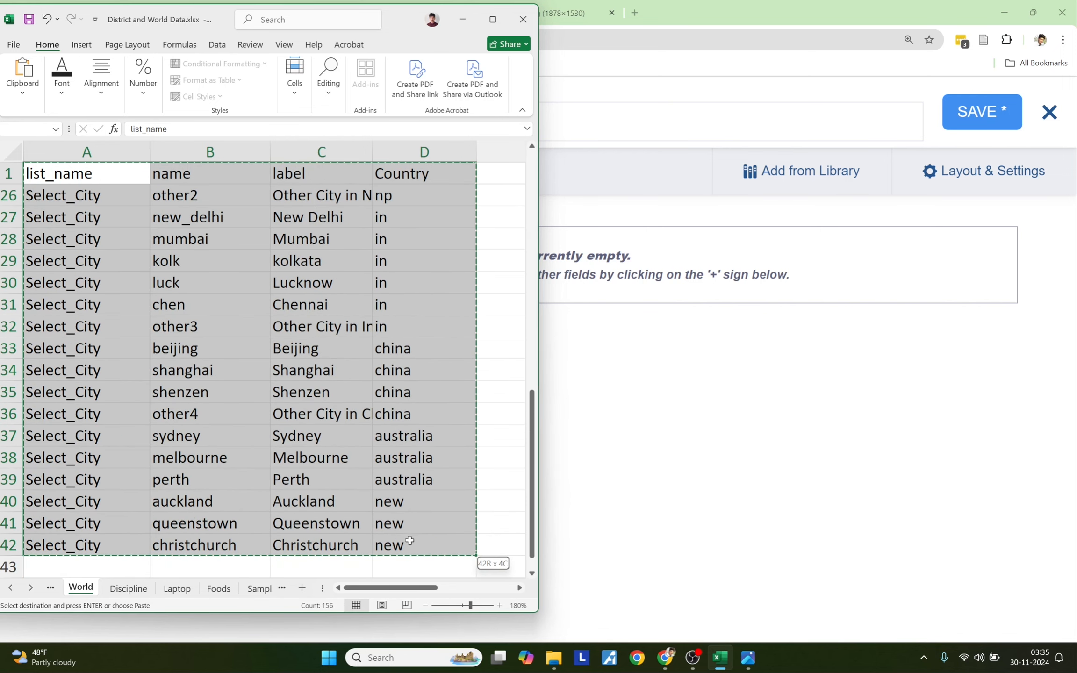
{"action": "scroll", "coordinate": [382, 336], "scroll_direction": "up", "scroll_amount": 8}
{"action": "scroll", "coordinate": [382, 337], "scroll_direction": "down", "scroll_amount": 11}
{"action": "scroll", "coordinate": [381, 336], "scroll_direction": "up", "scroll_amount": 11}
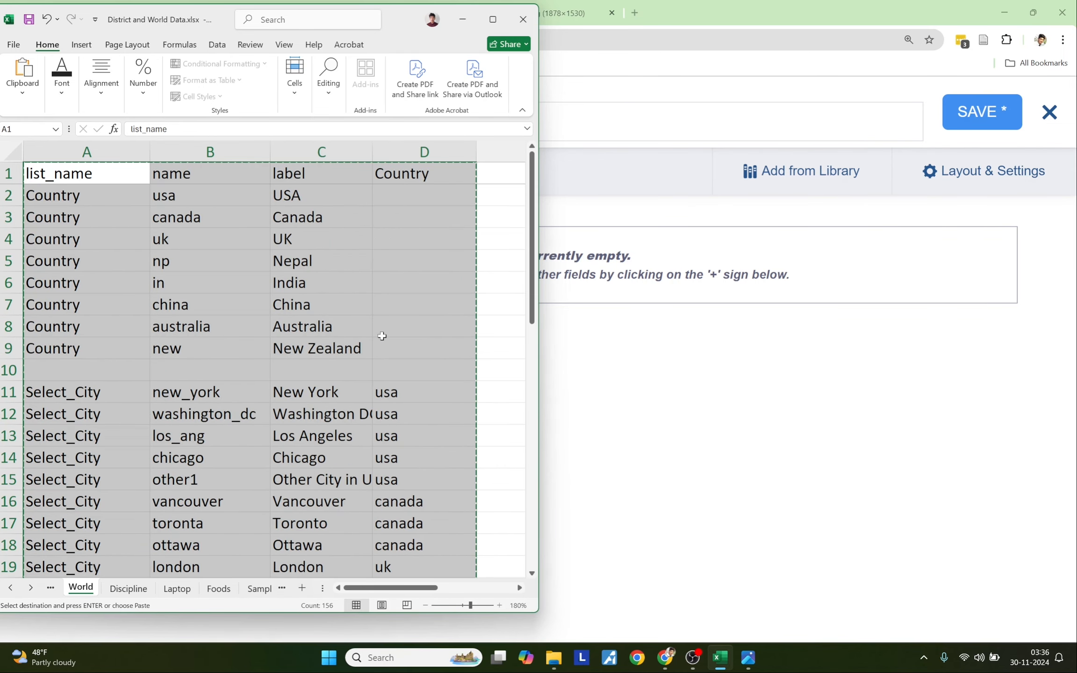
- Import the World table as cascading Country (eight countries) and Select_City questions
{"action": "left_click", "coordinate": [579, 405]}
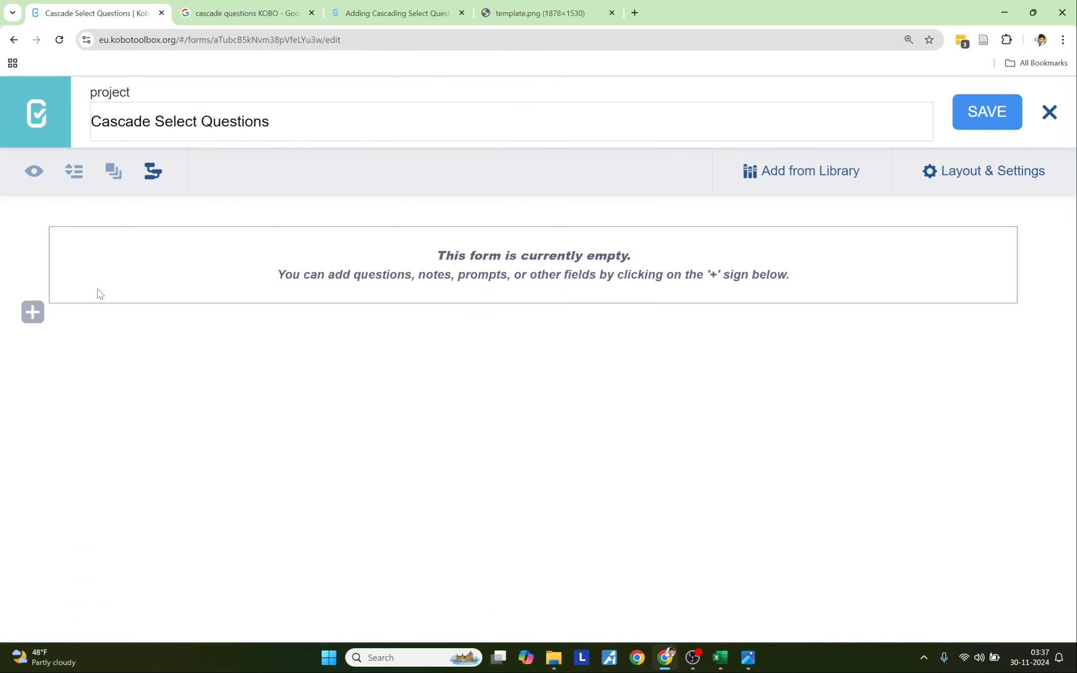
{"action": "left_click", "coordinate": [155, 182]}
{"action": "key", "text": "ctrl+v"}
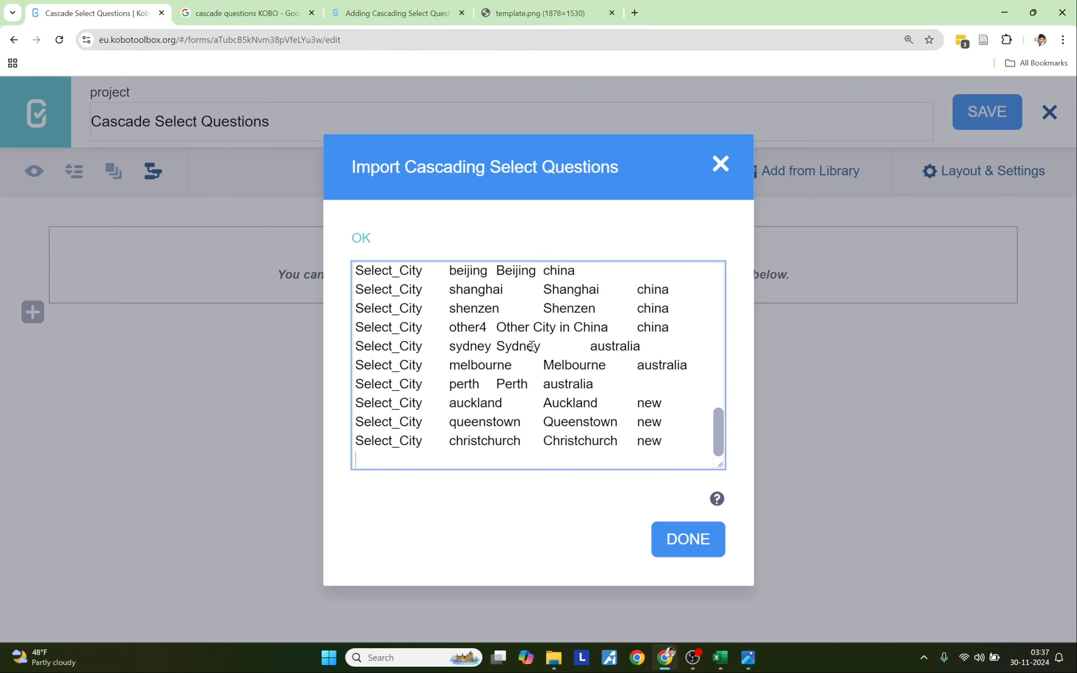
{"action": "left_click", "coordinate": [660, 549]}
{"action": "scroll", "coordinate": [356, 449], "scroll_direction": "down", "scroll_amount": 12}
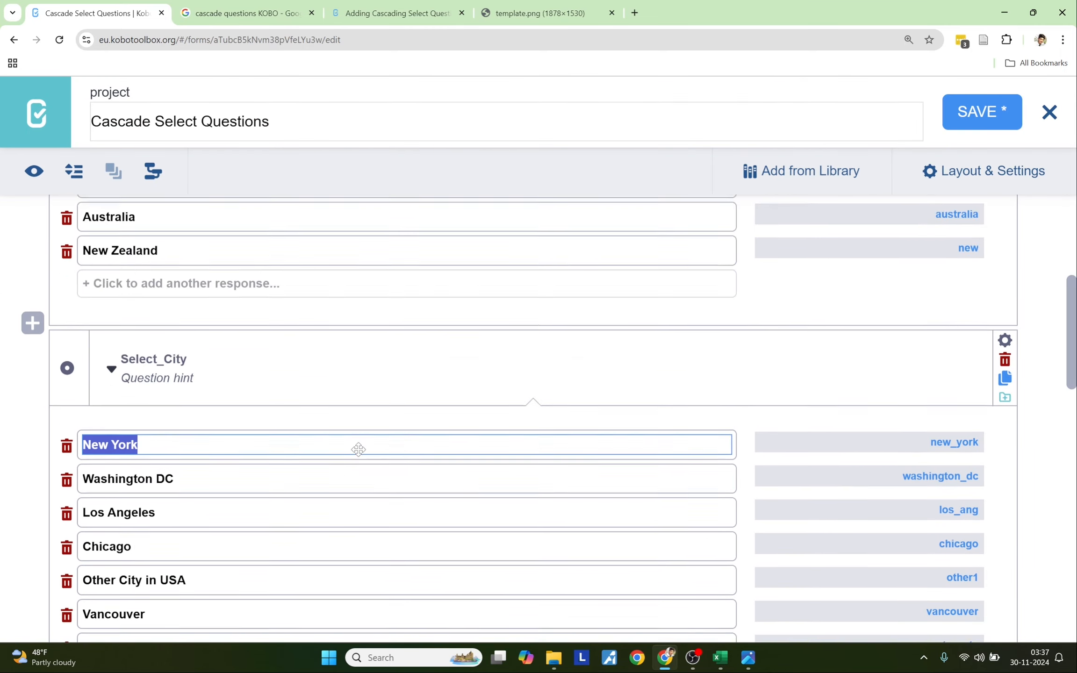
{"action": "scroll", "coordinate": [358, 449], "scroll_direction": "down", "scroll_amount": 5}
{"action": "scroll", "coordinate": [356, 450], "scroll_direction": "up", "scroll_amount": 15}
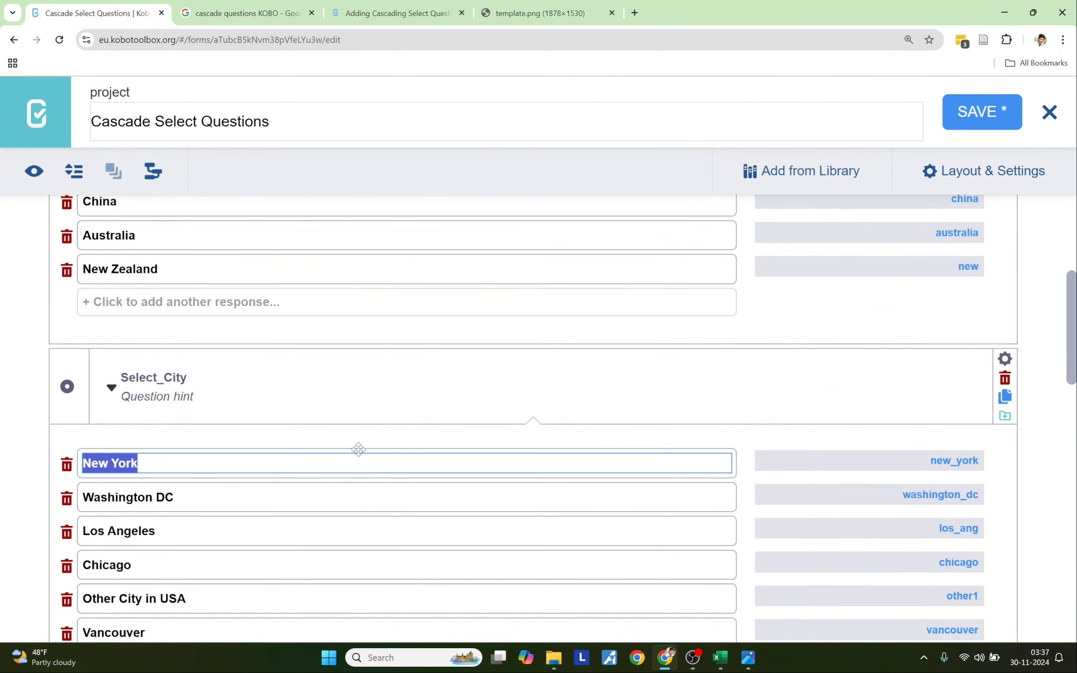
{"action": "left_click", "coordinate": [39, 179]}
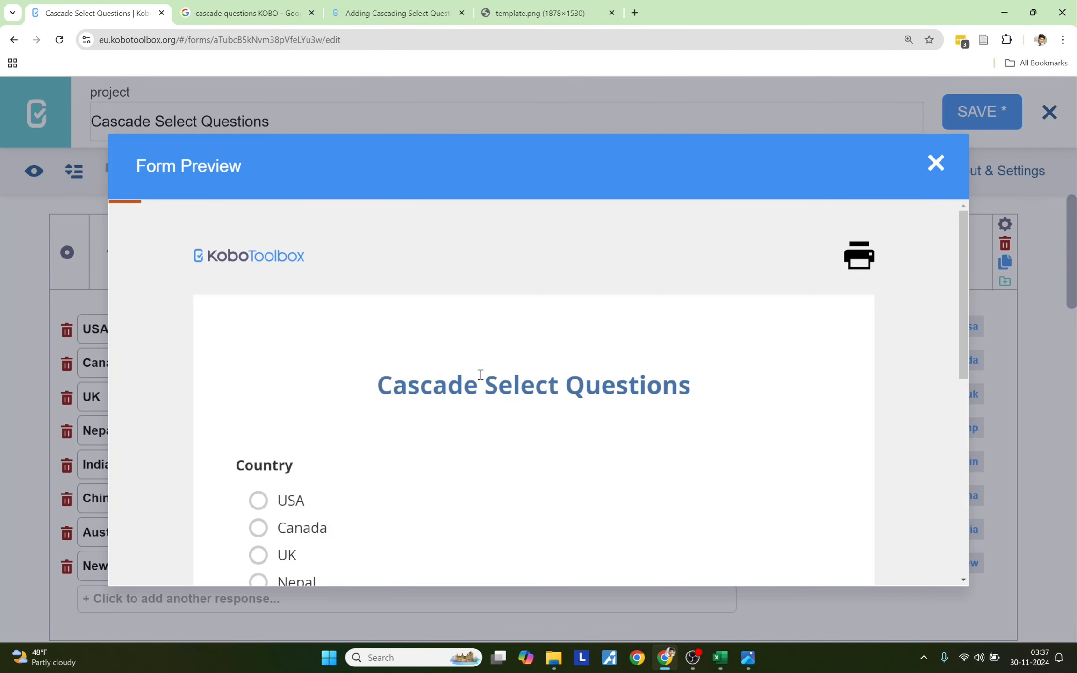
{"action": "scroll", "coordinate": [481, 379], "scroll_direction": "down", "scroll_amount": 5}
{"action": "scroll", "coordinate": [481, 380], "scroll_direction": "down", "scroll_amount": 3}
{"action": "scroll", "coordinate": [481, 378], "scroll_direction": "up", "scroll_amount": 3}
{"action": "left_click", "coordinate": [299, 277]}
{"action": "left_click", "coordinate": [298, 330]}
{"action": "left_click", "coordinate": [304, 412]}
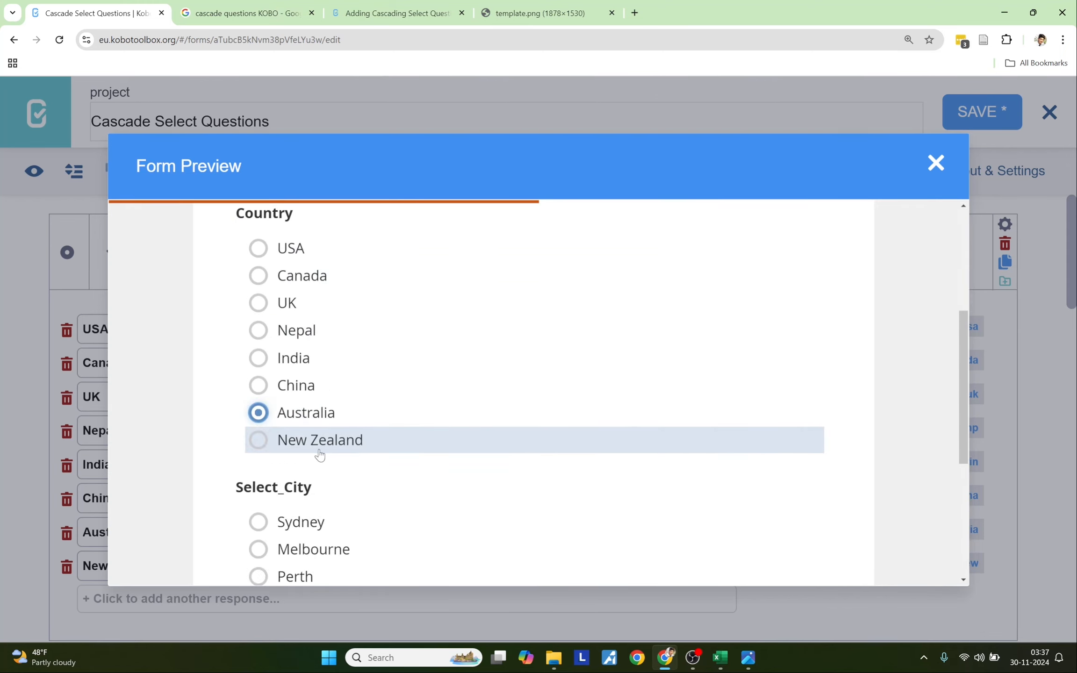
{"action": "scroll", "coordinate": [318, 451], "scroll_direction": "down", "scroll_amount": 3}
{"action": "scroll", "coordinate": [319, 453], "scroll_direction": "up", "scroll_amount": 6}
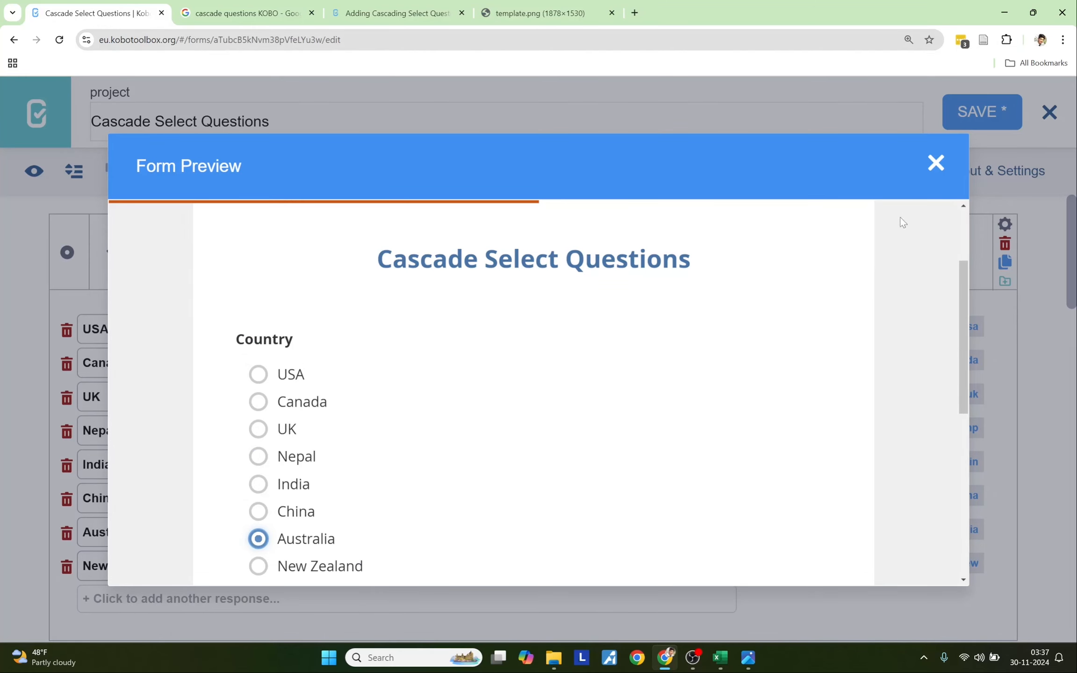
{"action": "left_click", "coordinate": [935, 163]}
{"action": "left_click", "coordinate": [76, 229]}
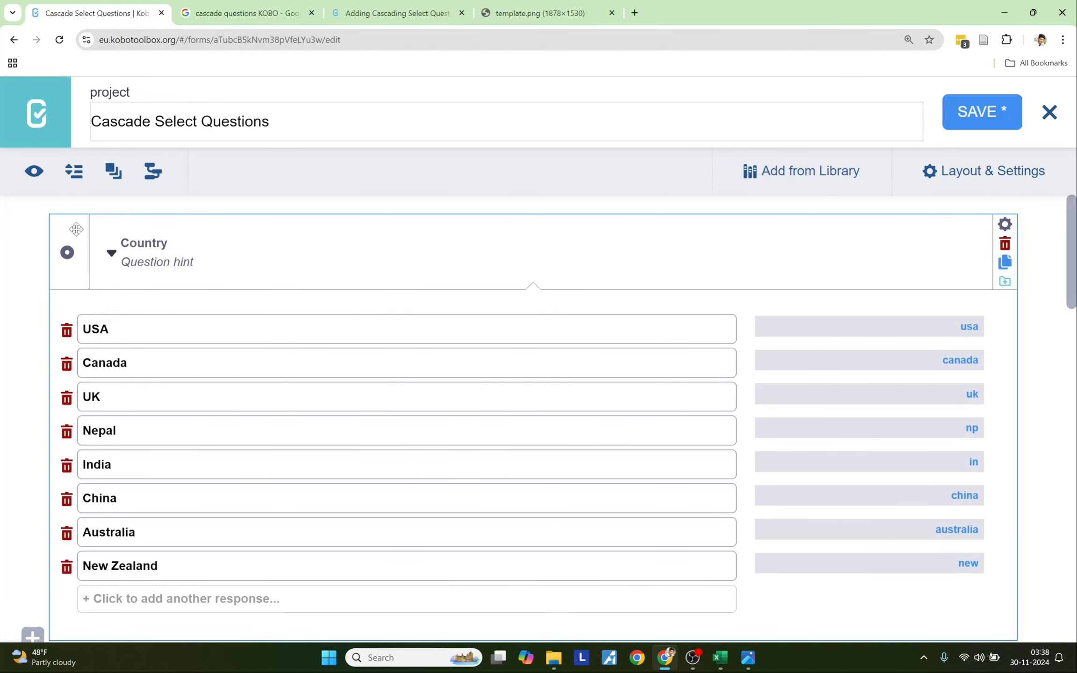
- Wrap the Country question in a new group titled Location
{"action": "left_click", "coordinate": [114, 177]}
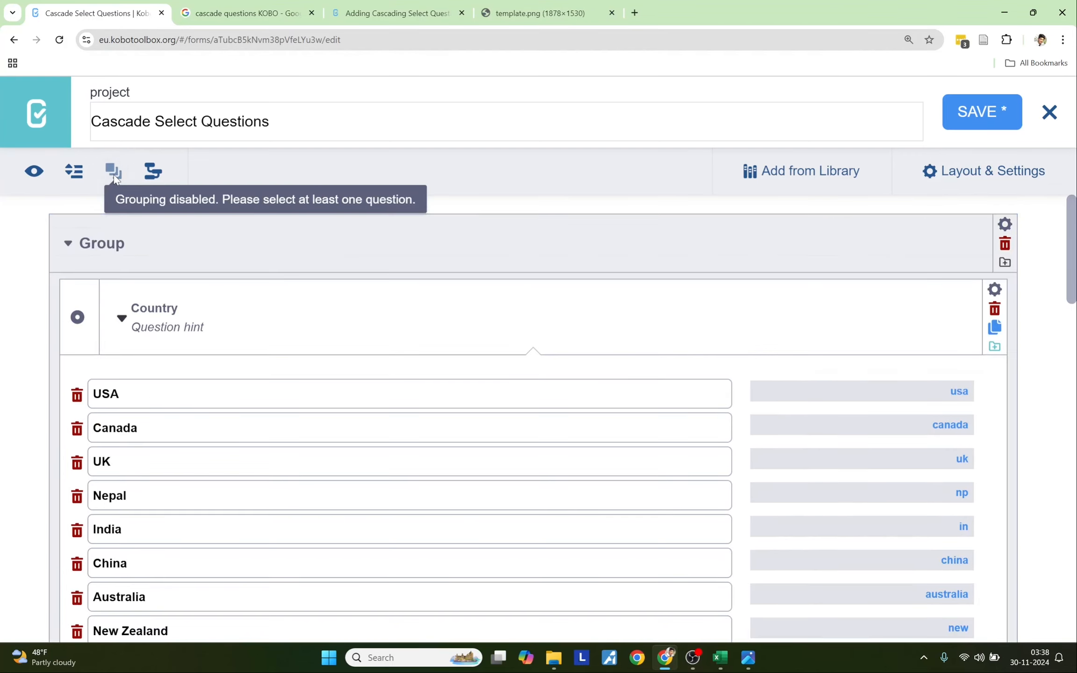
{"action": "left_click", "coordinate": [82, 241]}
{"action": "double_click", "coordinate": [130, 246]}
{"action": "type", "text": "Location"}
- Collapse Select_City and Country, placing Select_City directly below Country
{"action": "scroll", "coordinate": [9, 340], "scroll_direction": "down", "scroll_amount": 6}
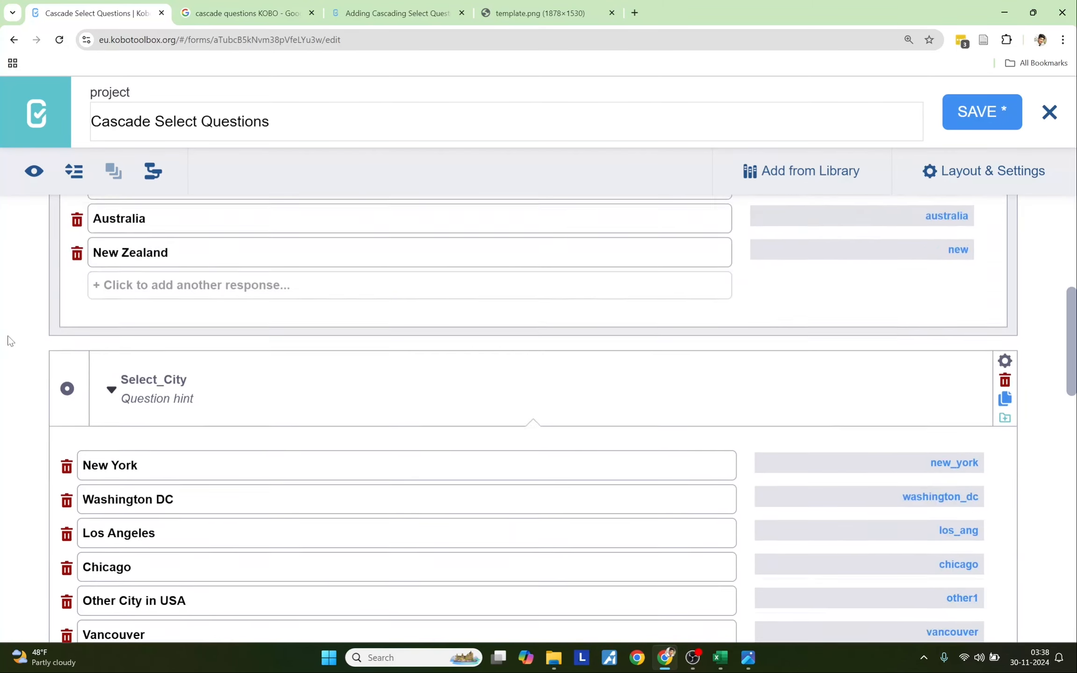
{"action": "scroll", "coordinate": [9, 340], "scroll_direction": "down", "scroll_amount": 1}
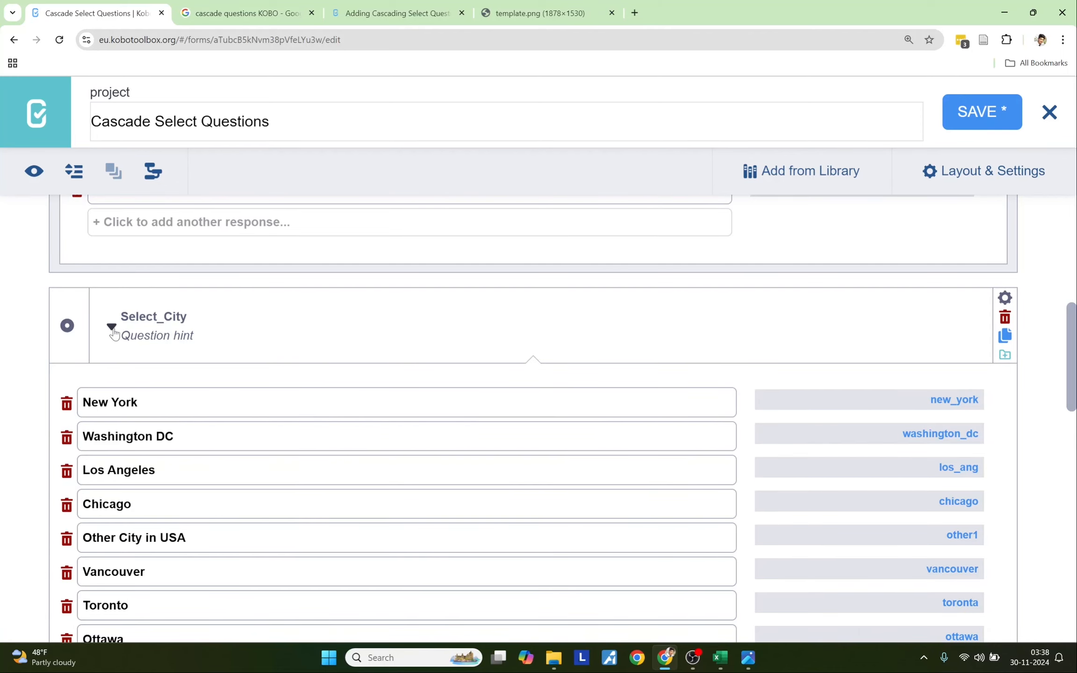
{"action": "left_click", "coordinate": [111, 329]}
{"action": "mouse_move", "coordinate": [78, 531]}
{"action": "left_mouse_down"}
{"action": "mouse_move", "coordinate": [77, 498]}
{"action": "mouse_move", "coordinate": [90, 532]}
{"action": "left_mouse_up"}
{"action": "scroll", "coordinate": [150, 518], "scroll_direction": "up", "scroll_amount": 5}
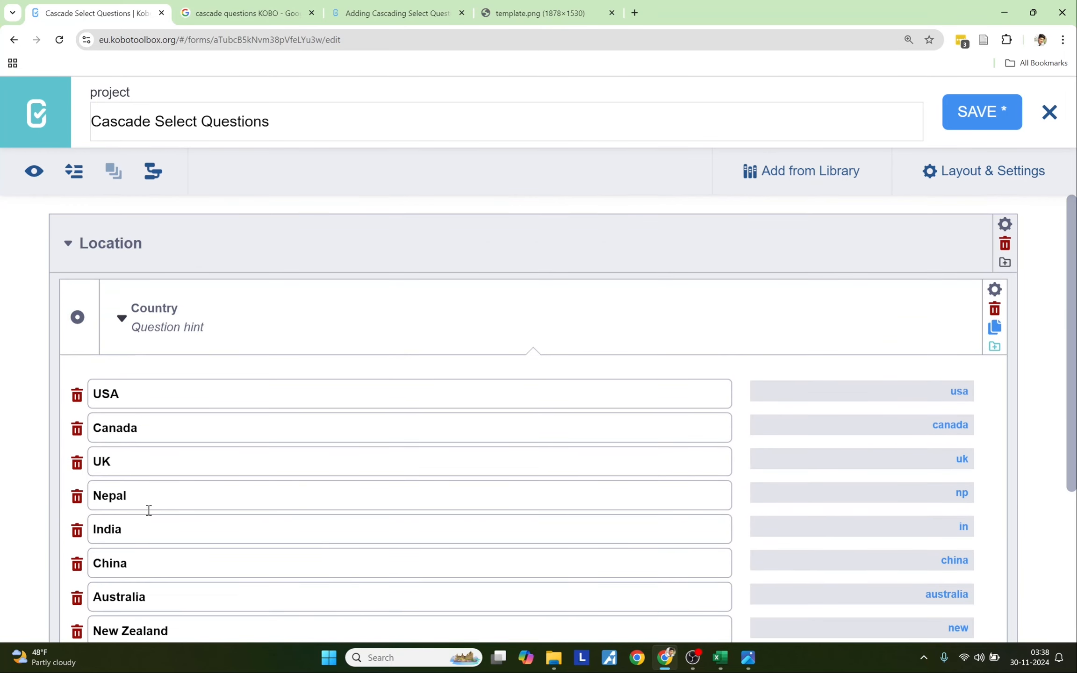
{"action": "left_click", "coordinate": [121, 319]}
{"action": "left_click", "coordinate": [204, 329]}
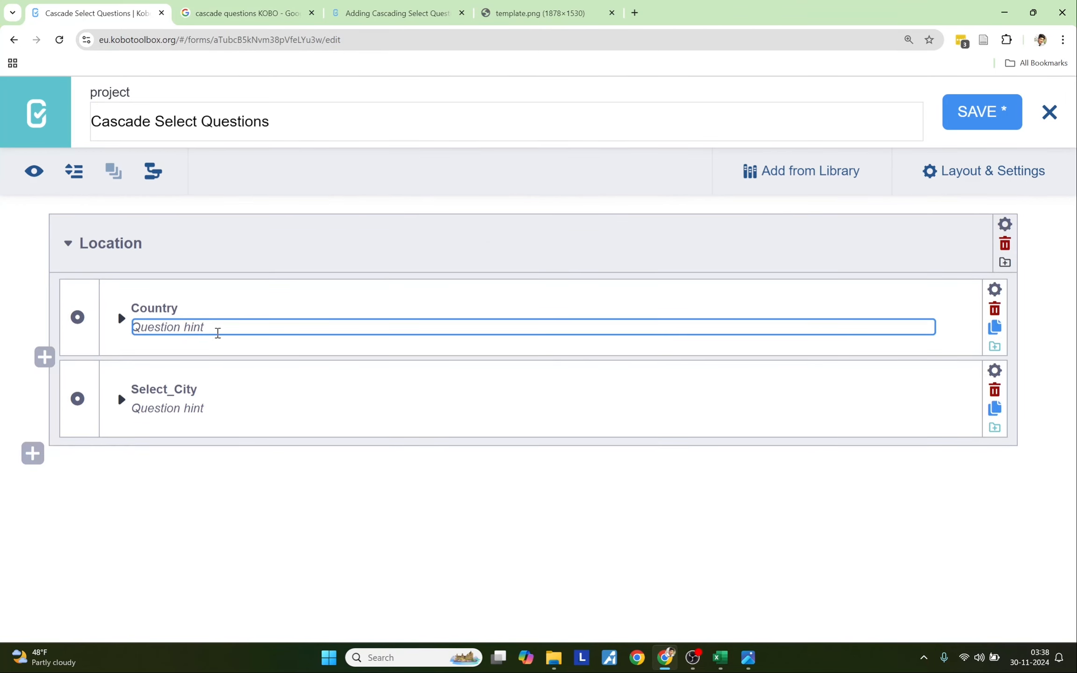
- Give Country the hint 'Please select your country.' and copy it
{"action": "type", "text": "Please select your co"}
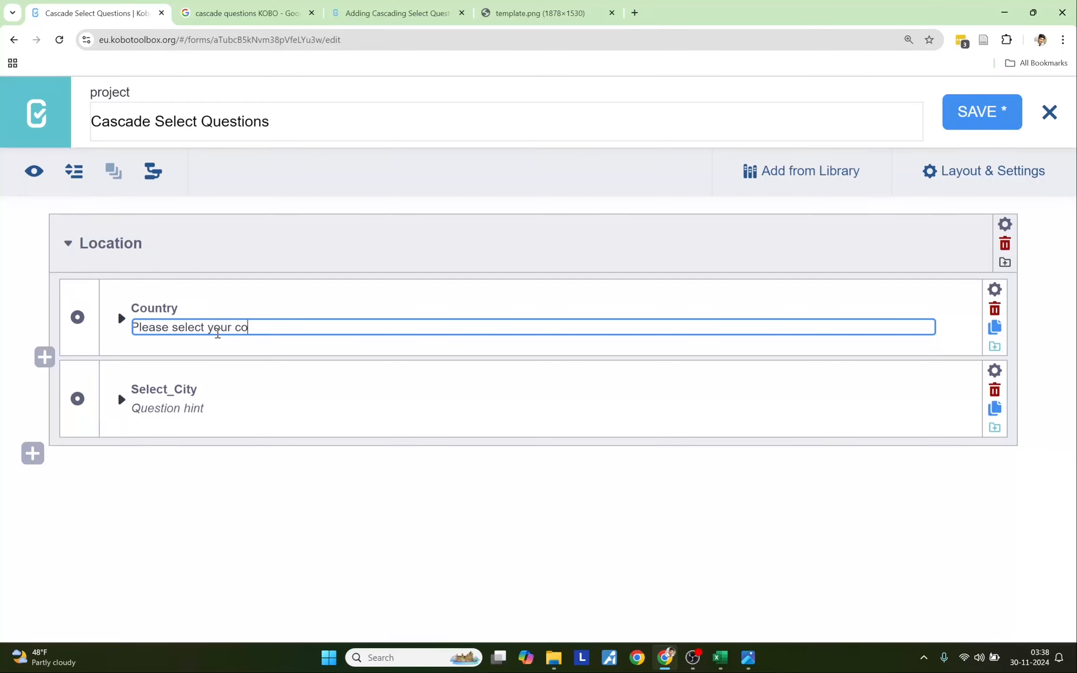
{"action": "type", "text": "untry:"}
{"action": "left_click_drag", "start_coordinate": [278, 328], "coordinate": [120, 329]}
{"action": "key", "text": "ctrl+c"}
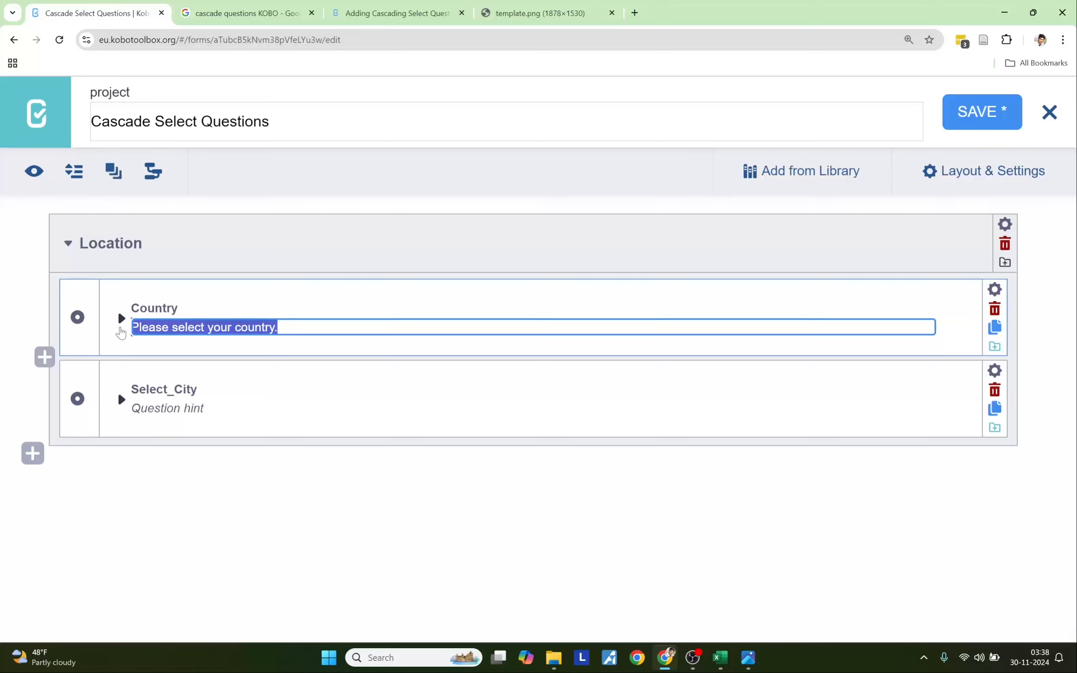
- Give Select_City the hint 'Please select your city.' and start a new question above Location
{"action": "left_click", "coordinate": [144, 410]}
{"action": "key", "text": "ctrl+v"}
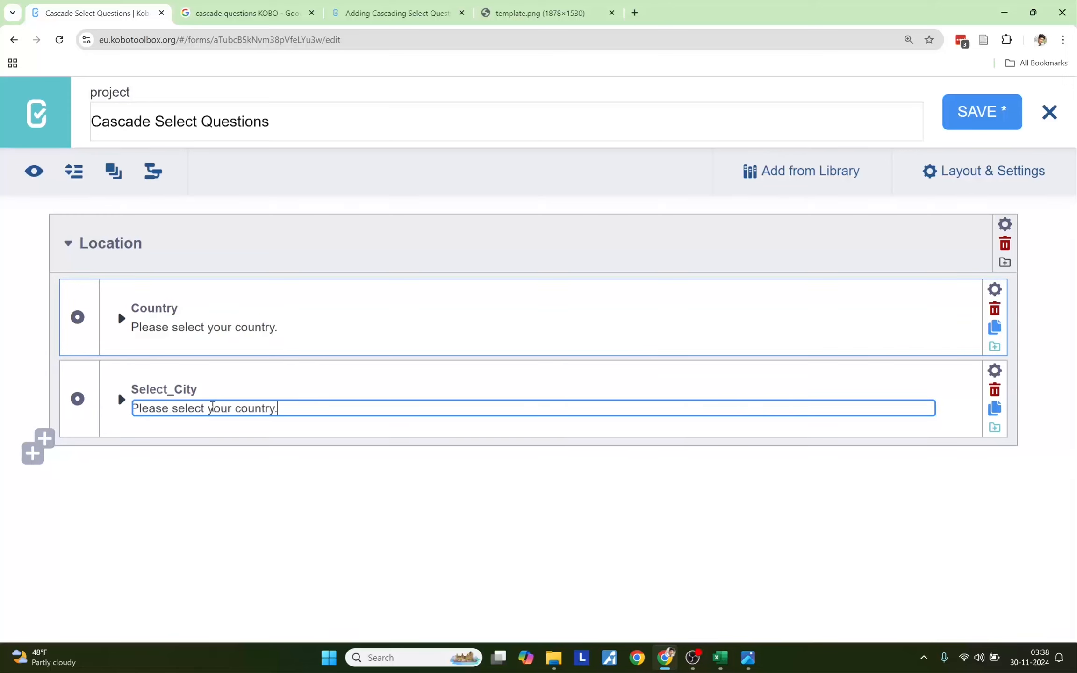
{"action": "key", "text": "BackSpace"}
{"action": "key", "text": "BackSpace"}
{"action": "key", "text": "BackSpace"}
{"action": "key", "text": "BackSpace"}
{"action": "key", "text": "BackSpace"}
{"action": "key", "text": "BackSpace"}
{"action": "key", "text": "BackSpace"}
{"action": "type", "text": "ity."}
{"action": "key", "text": "Return"}
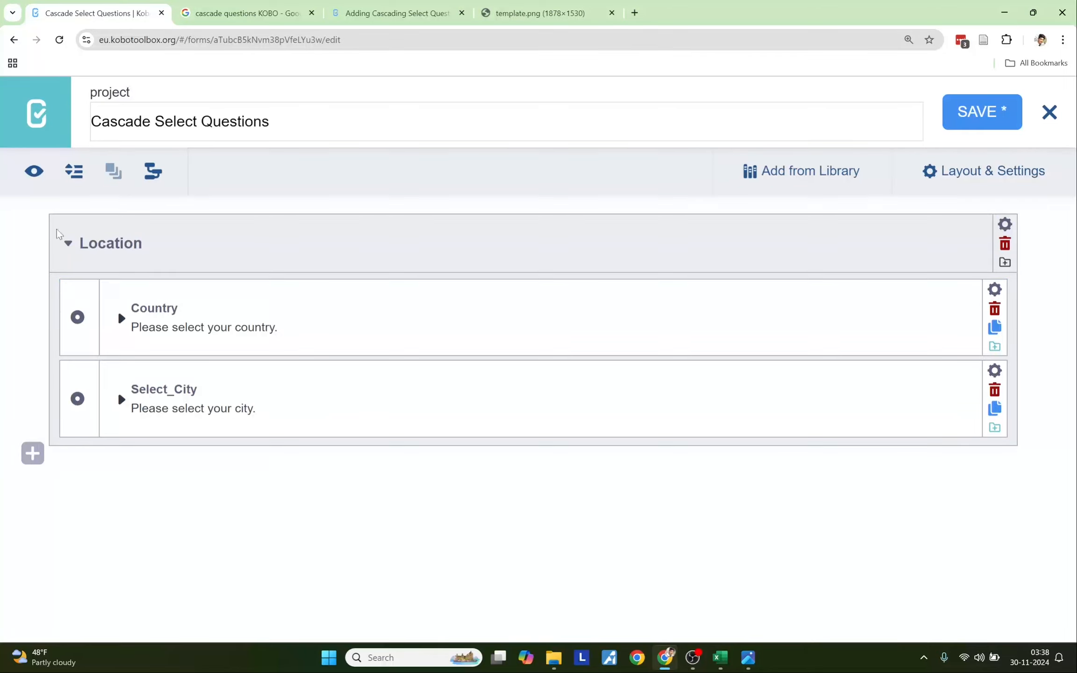
{"action": "left_click", "coordinate": [33, 208]}
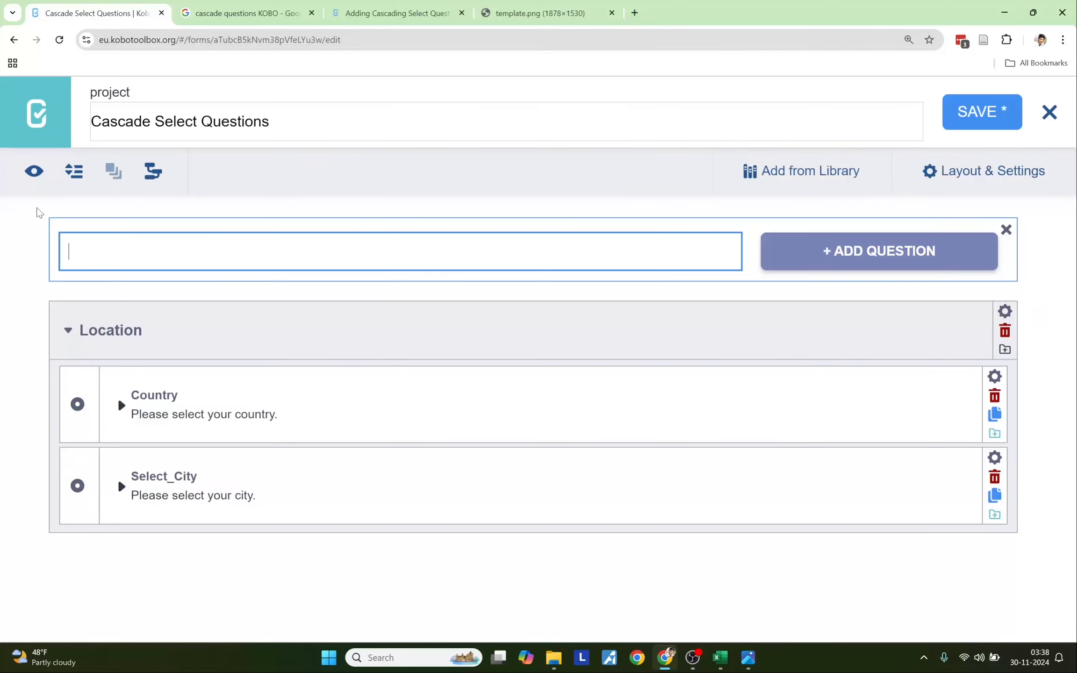
- Add 'Name:' as a Text question
{"action": "type", "text": "Name:"}
{"action": "left_click", "coordinate": [800, 265]}
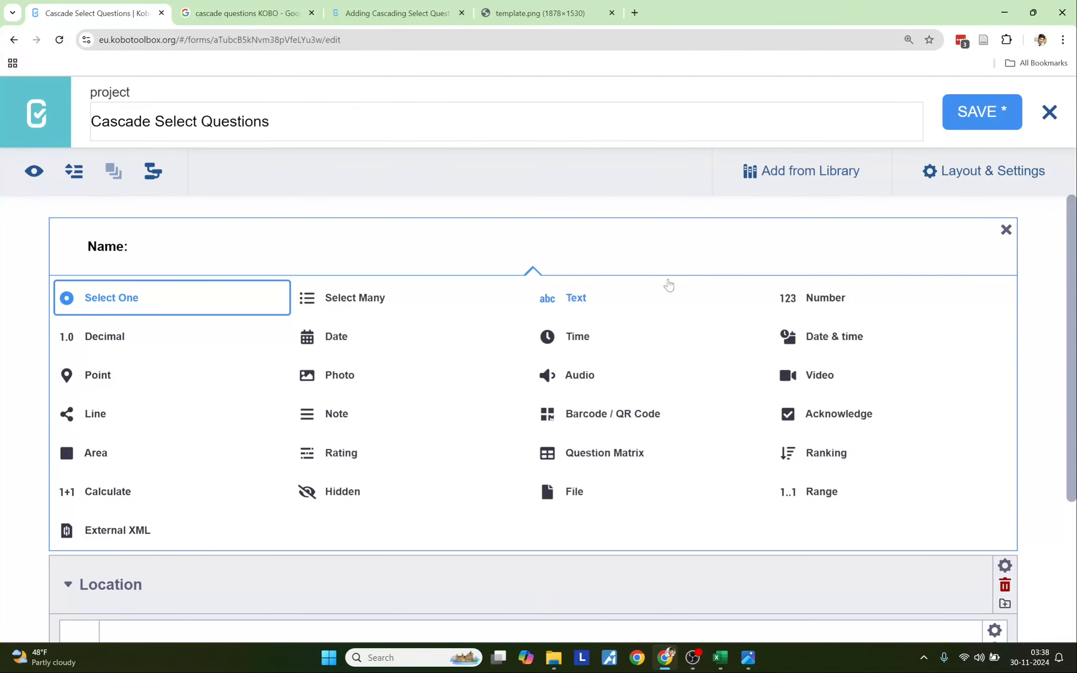
{"action": "left_click", "coordinate": [606, 301]}
- Add 'Sex:' as a Select One question with choices Female, Male and Other
{"action": "left_click", "coordinate": [27, 295]}
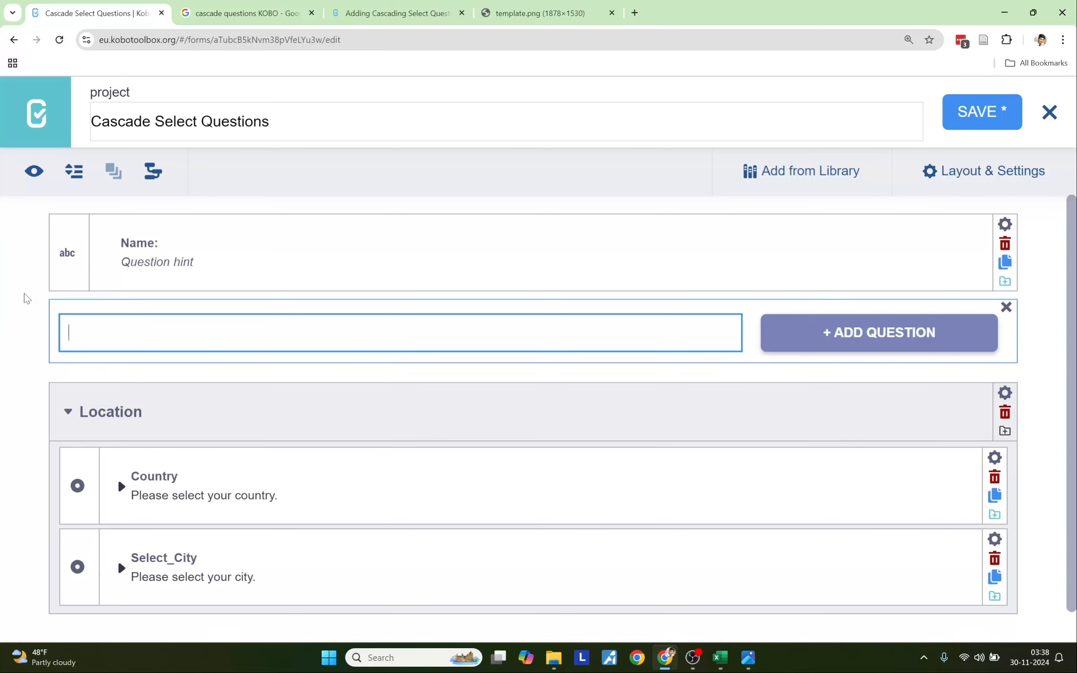
{"action": "type", "text": "Sex:"}
{"action": "key", "text": "Return"}
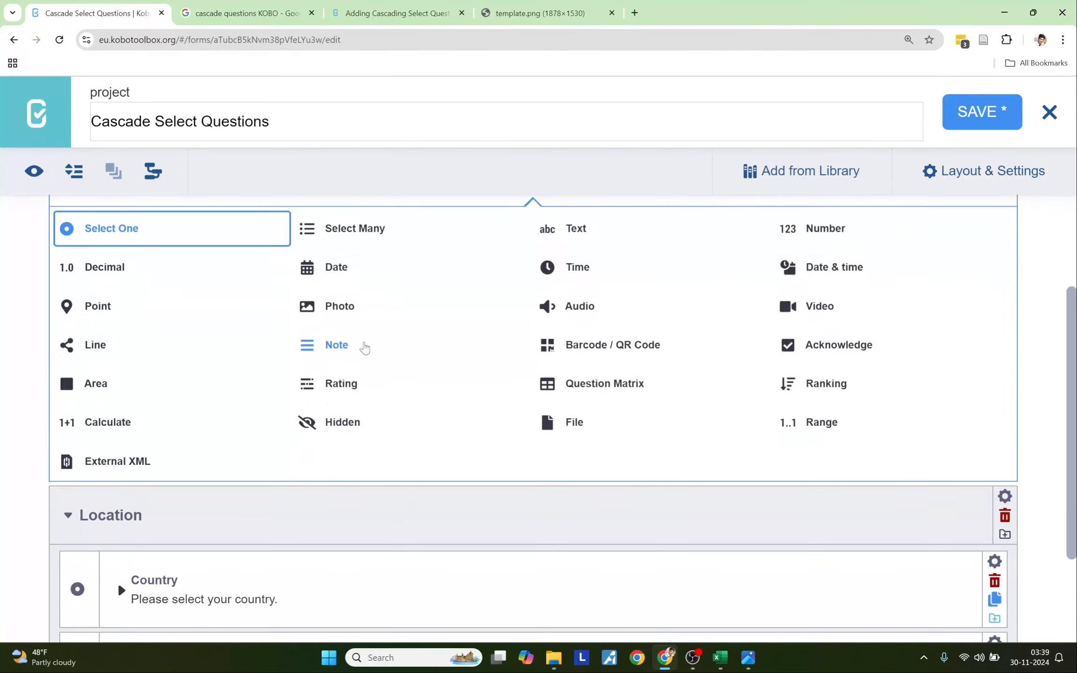
{"action": "key", "text": "Return"}
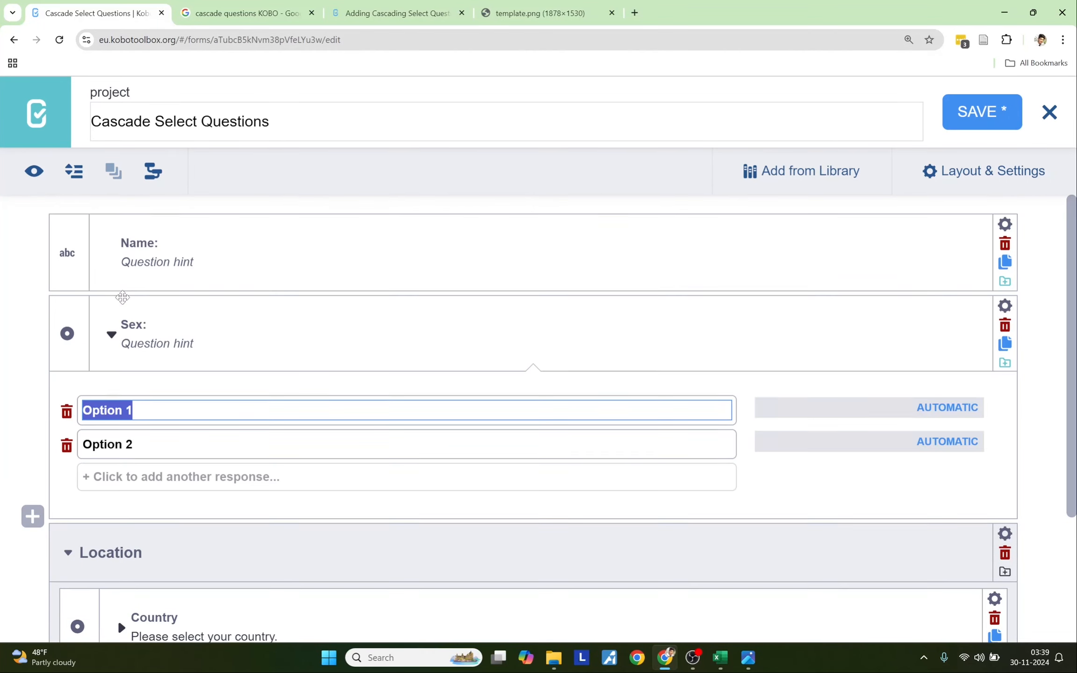
{"action": "key", "text": "BackSpace"}
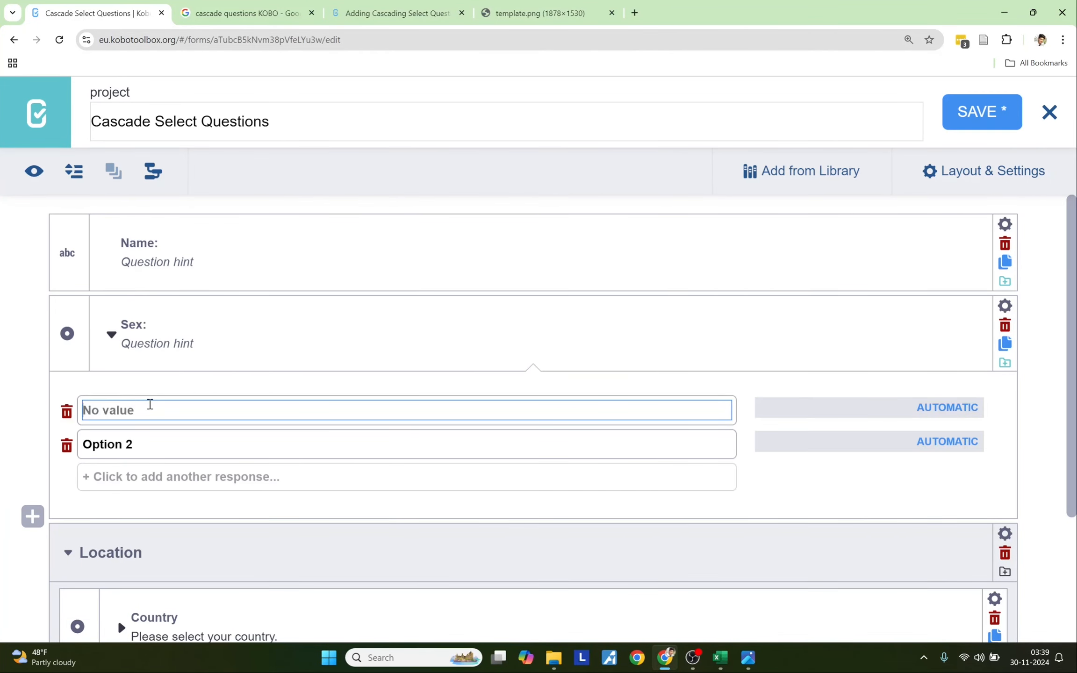
{"action": "type", "text": "Fema"}
{"action": "left_click", "coordinate": [134, 442]}
{"action": "type", "text": "Male"}
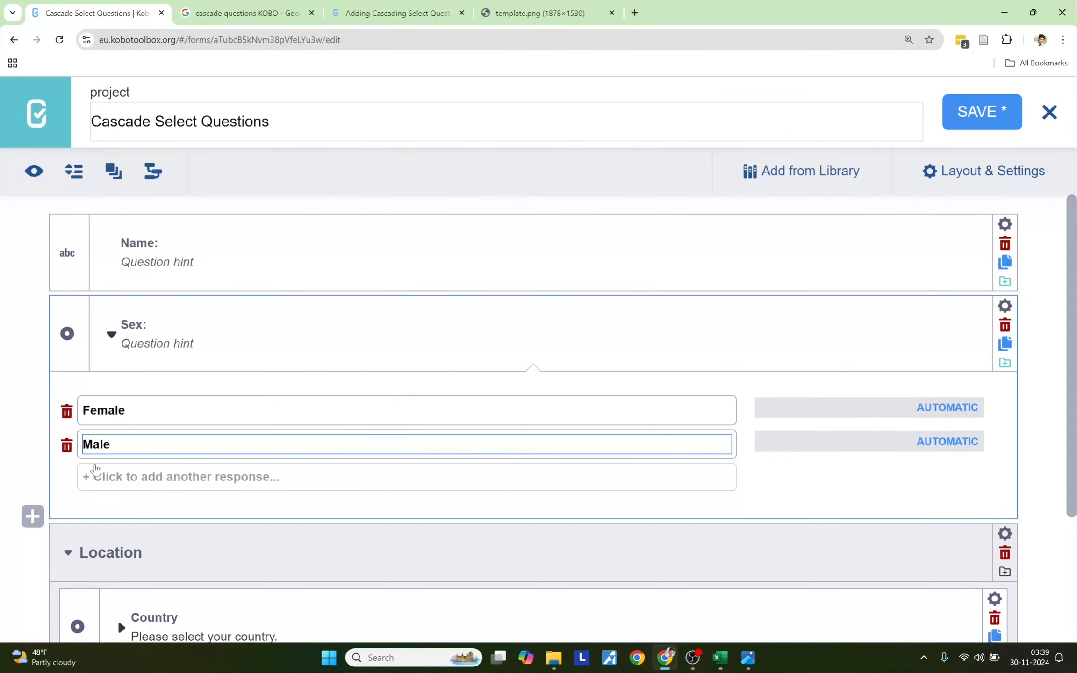
{"action": "left_click", "coordinate": [101, 475]}
{"action": "type", "text": "Other"}
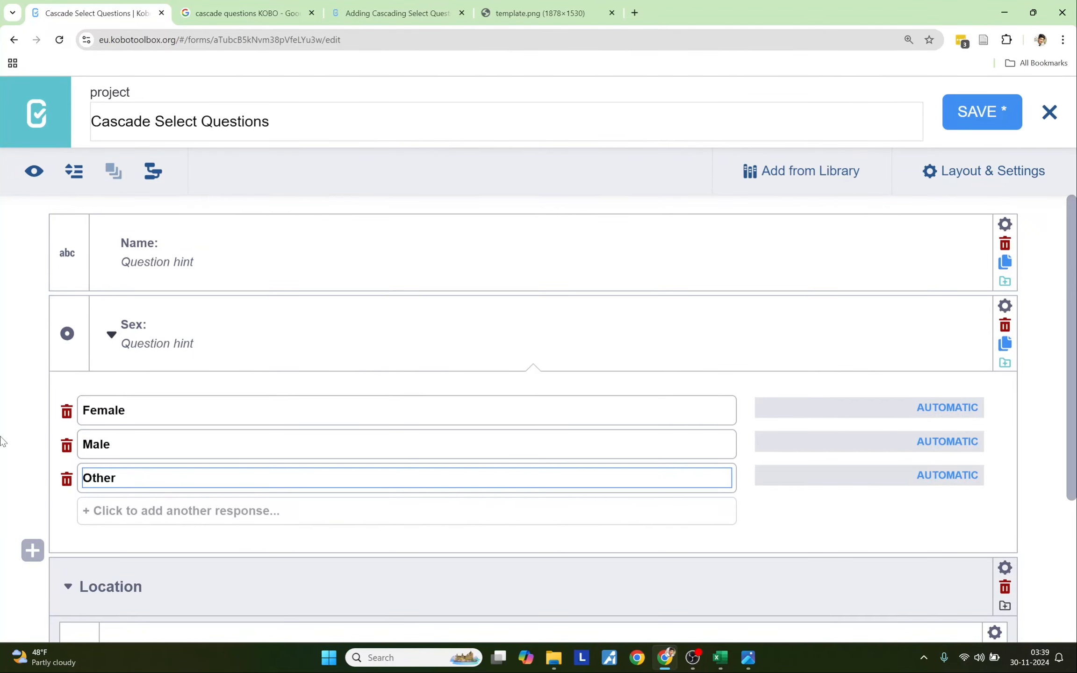
- Add 'Age:' as a Number question below Sex
{"action": "scroll", "coordinate": [2, 442], "scroll_direction": "down", "scroll_amount": 3}
{"action": "left_click", "coordinate": [37, 424]}
{"action": "type", "text": "Age:"}
{"action": "key", "text": "Return"}
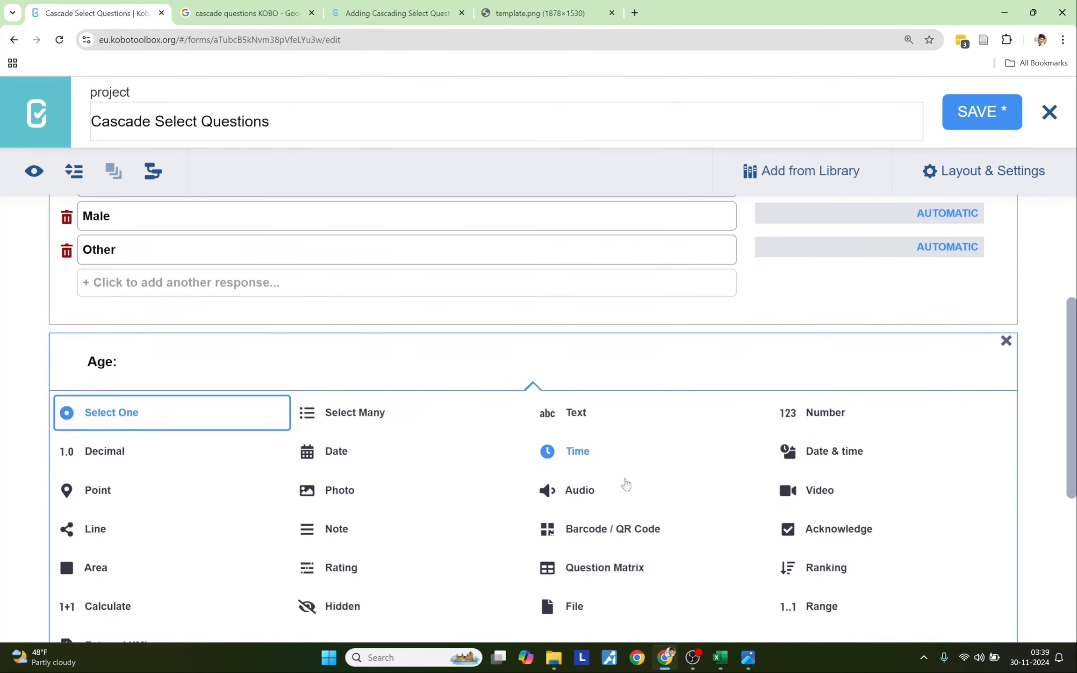
{"action": "scroll", "coordinate": [810, 309], "scroll_direction": "down", "scroll_amount": 2}
{"action": "left_click", "coordinate": [810, 309]}
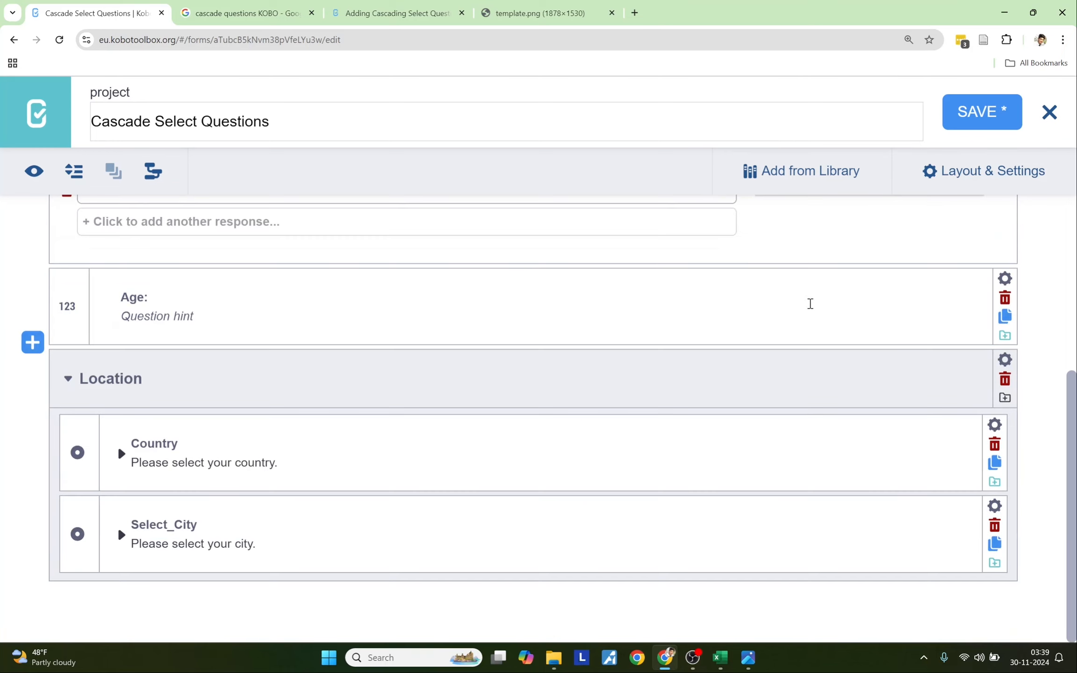
{"action": "scroll", "coordinate": [233, 370], "scroll_direction": "up", "scroll_amount": 4}
{"action": "scroll", "coordinate": [208, 372], "scroll_direction": "up", "scroll_amount": 2}
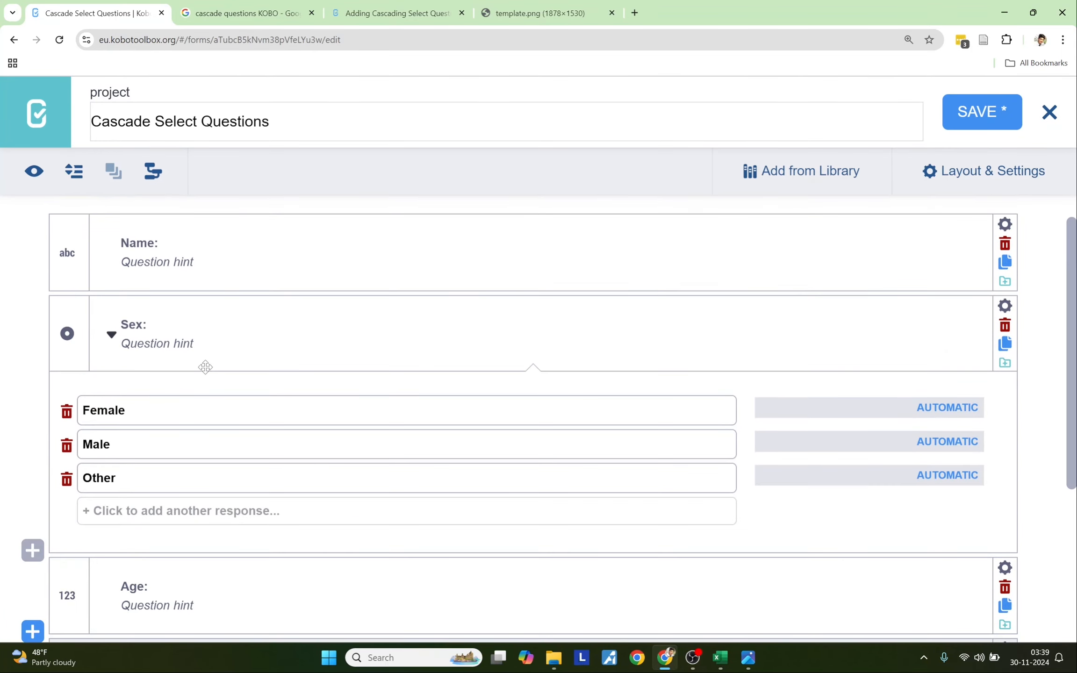
- Group the Name question and move Age into the new group below Sex
{"action": "left_click", "coordinate": [73, 236]}
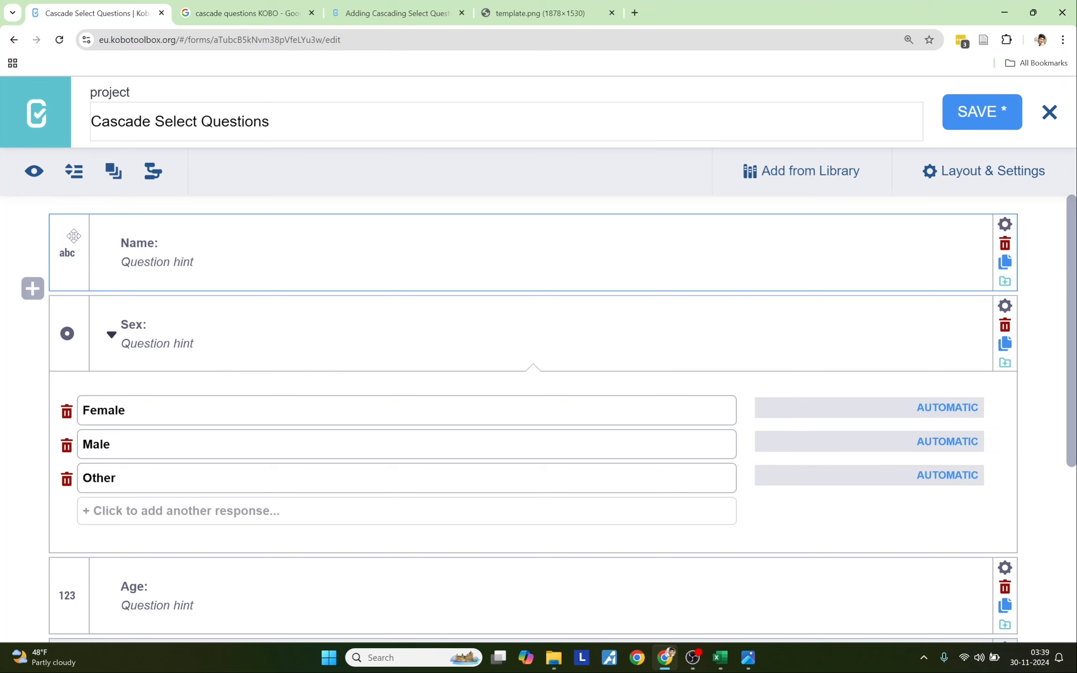
{"action": "left_click", "coordinate": [120, 175]}
{"action": "mouse_move", "coordinate": [87, 383]}
{"action": "left_mouse_down"}
{"action": "mouse_move", "coordinate": [96, 288]}
{"action": "mouse_move", "coordinate": [99, 375]}
{"action": "left_mouse_up"}
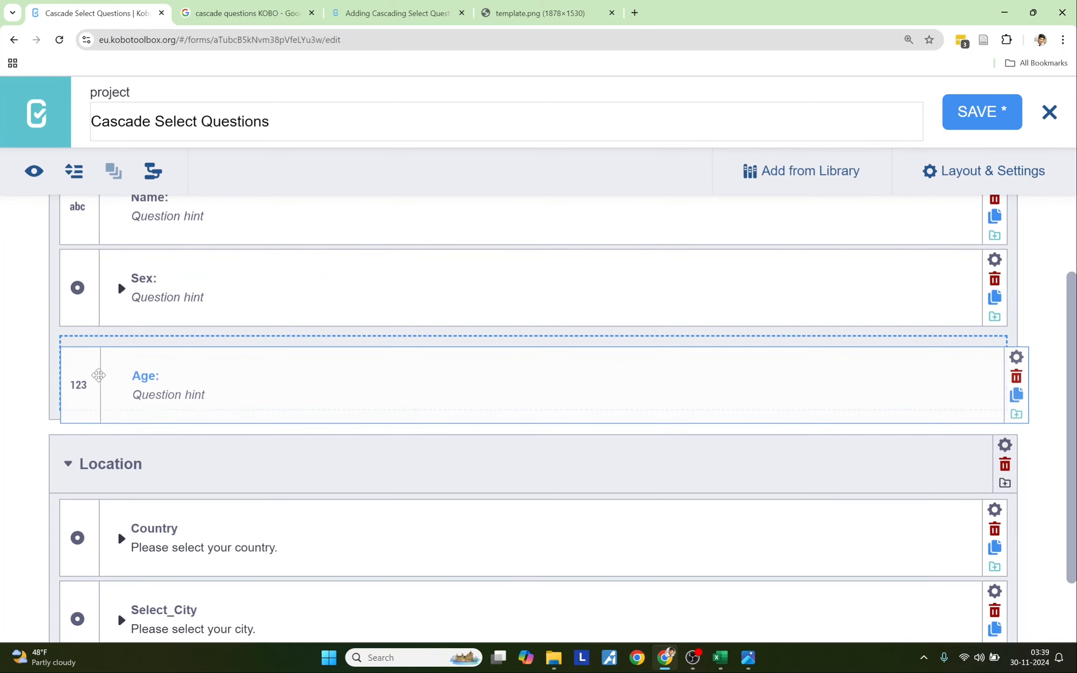
- Rename the new group to 'Demographic Information'
{"action": "scroll", "coordinate": [180, 374], "scroll_direction": "up", "scroll_amount": 2}
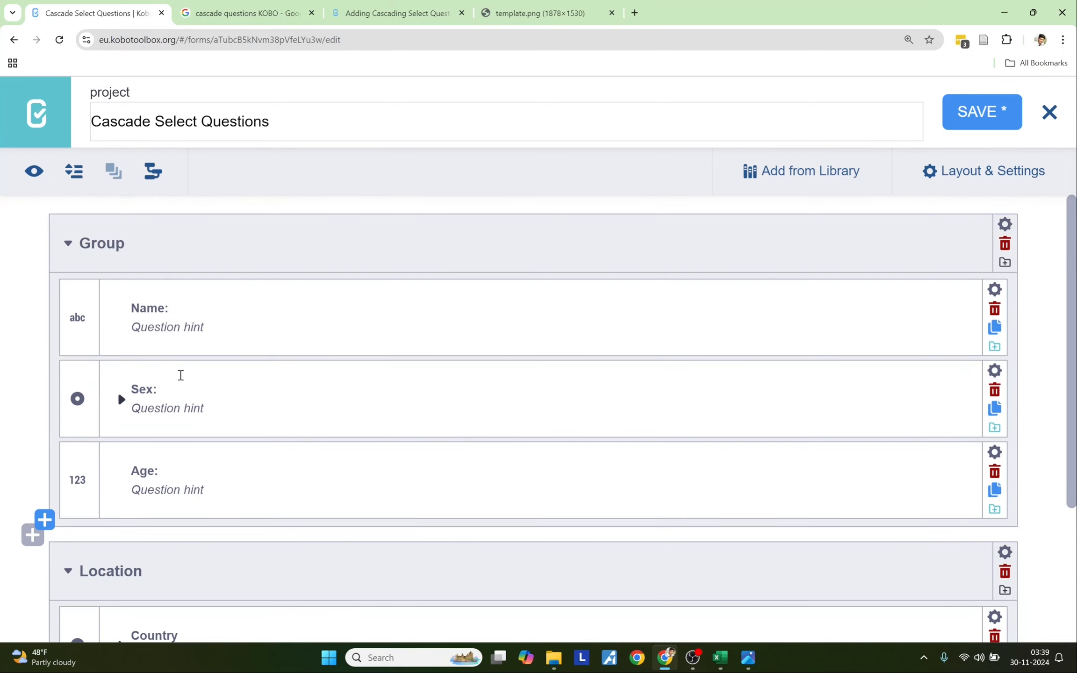
{"action": "left_click", "coordinate": [135, 244]}
{"action": "type", "text": "Demograp"}
{"action": "type", "text": "h"}
{"action": "key", "text": "BackSpace"}
{"action": "type", "text": "phic Information"}
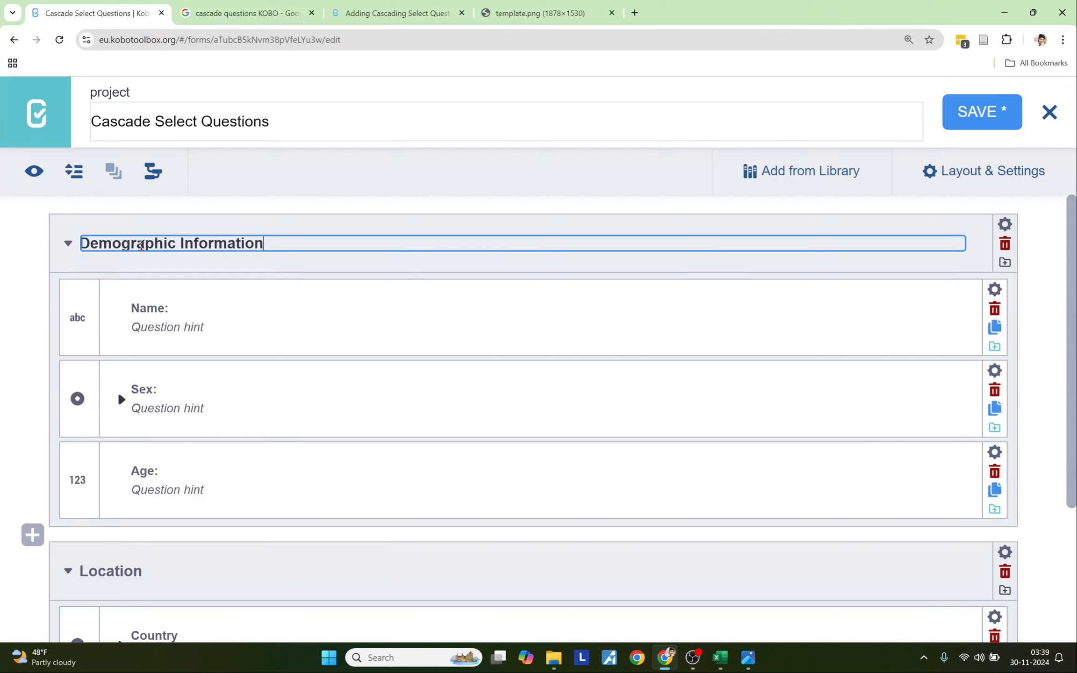
{"action": "left_click", "coordinate": [42, 274]}
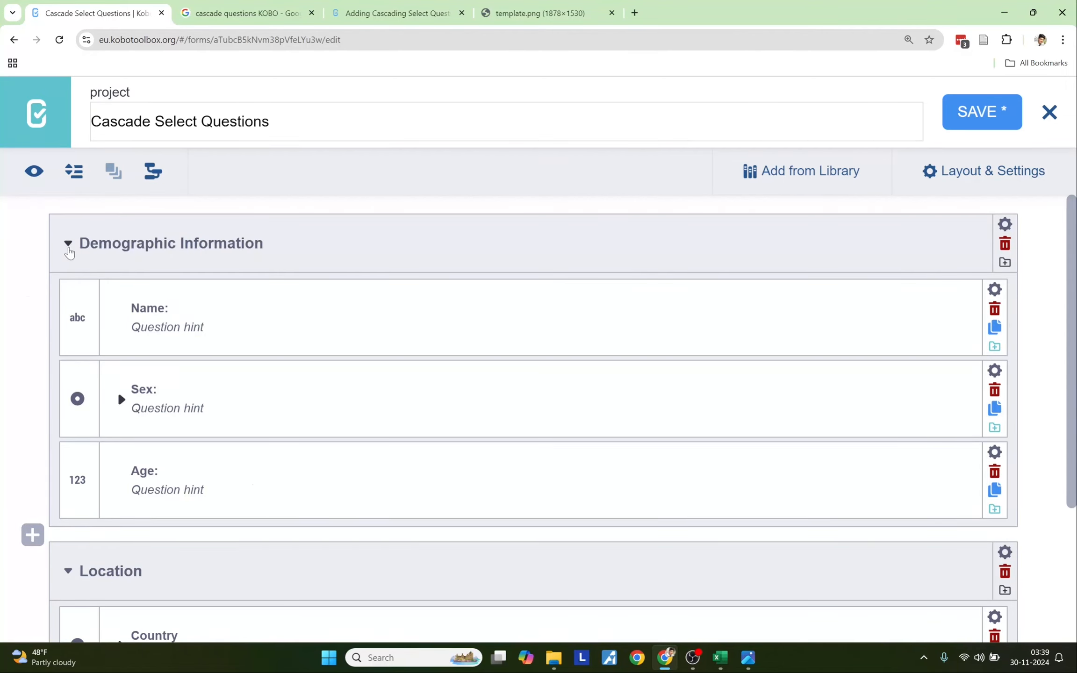
- Collapse the Demographic Information and Location groups
{"action": "left_click", "coordinate": [68, 246]}
{"action": "left_click", "coordinate": [68, 322]}
{"action": "left_click", "coordinate": [100, 411]}
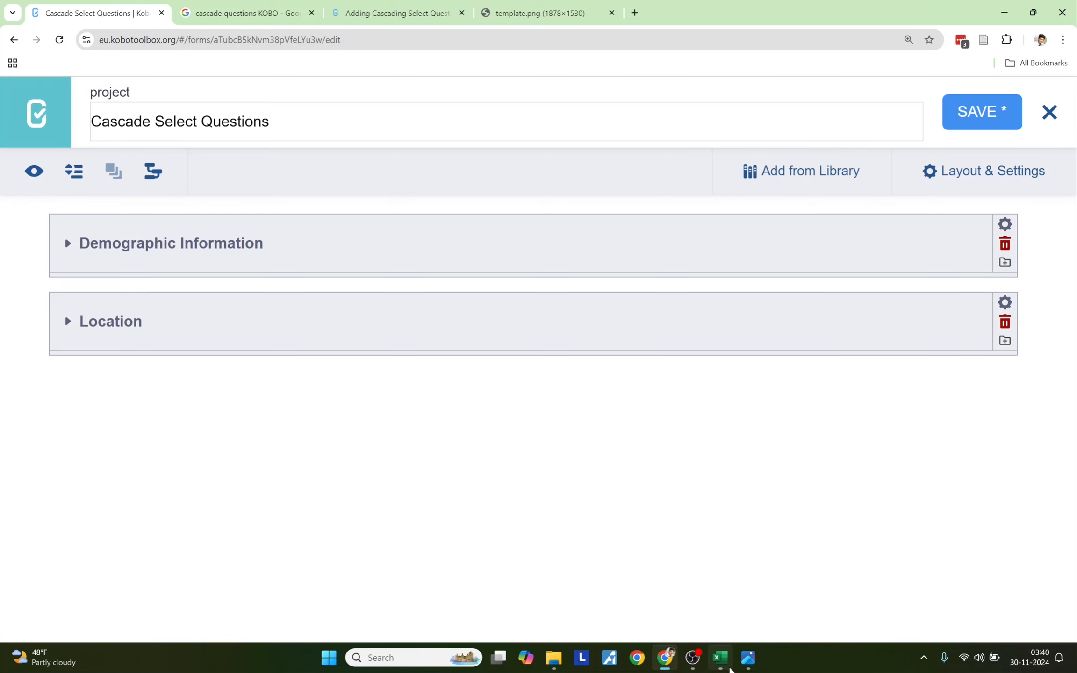
{"action": "left_click", "coordinate": [728, 666]}
- Switch to the Discipline sheet and highlight its list_name, name and label columns
{"action": "left_click", "coordinate": [144, 586]}
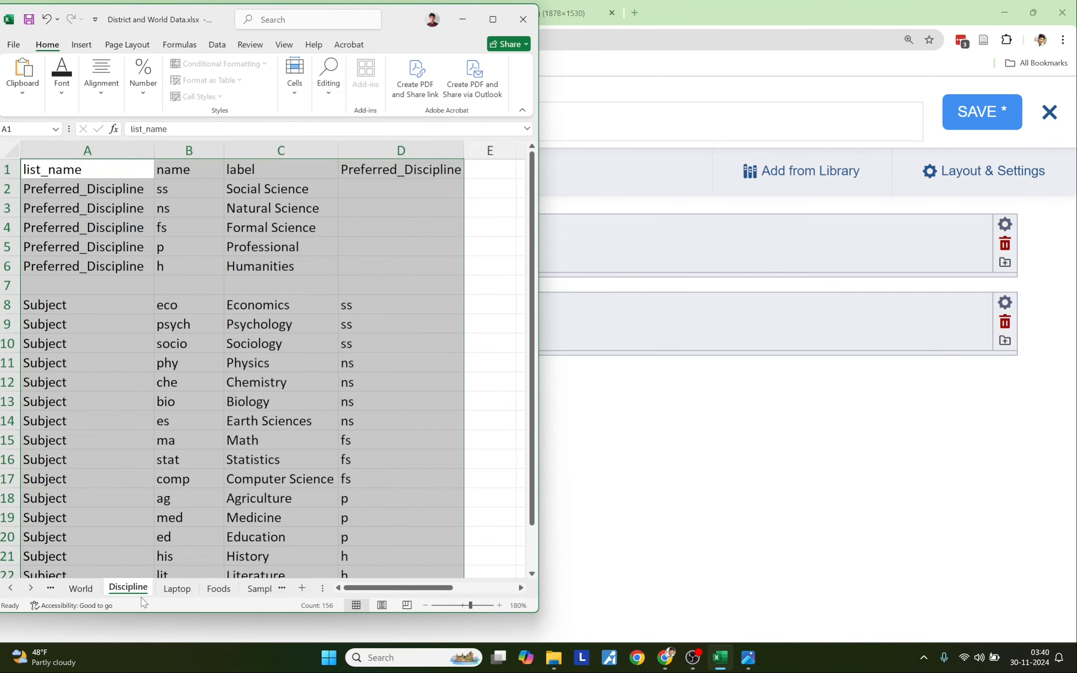
{"action": "left_click", "coordinate": [428, 398]}
{"action": "left_click_drag", "start_coordinate": [68, 168], "coordinate": [383, 567]}
{"action": "left_click", "coordinate": [116, 293]}
- Highlight the column headers and the Preferred_Discipline rows A2:C6, codes ss to h
{"action": "left_click", "coordinate": [67, 189]}
{"action": "left_click", "coordinate": [55, 170]}
{"action": "left_click_drag", "start_coordinate": [55, 170], "coordinate": [236, 169]}
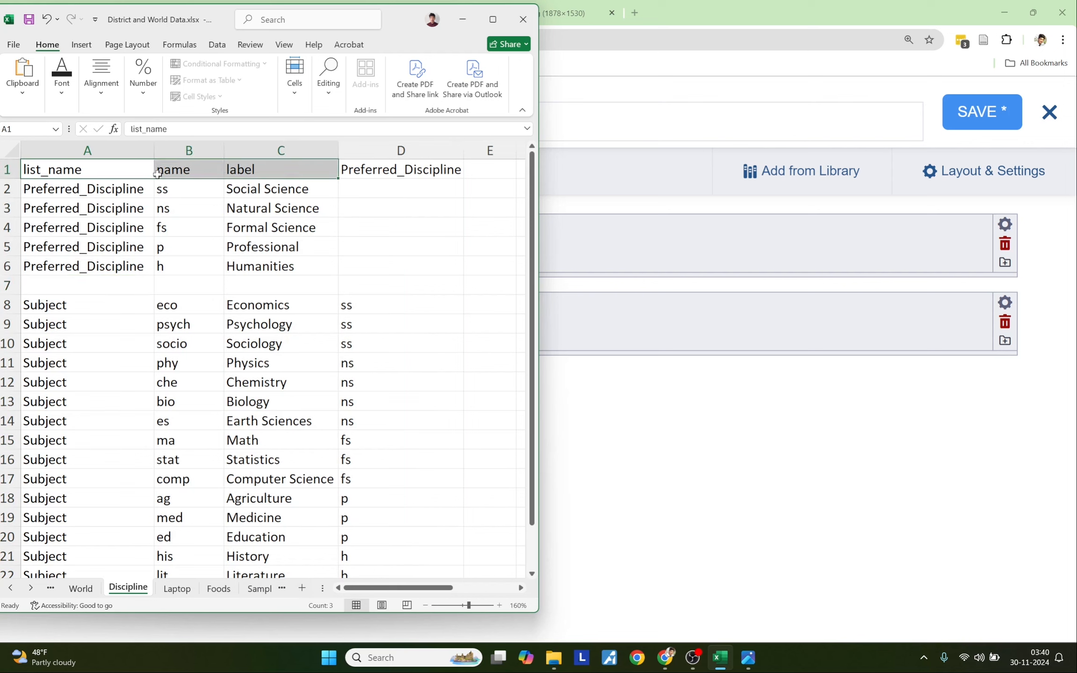
{"action": "left_click_drag", "start_coordinate": [62, 190], "coordinate": [52, 263]}
{"action": "left_click_drag", "start_coordinate": [178, 188], "coordinate": [180, 256]}
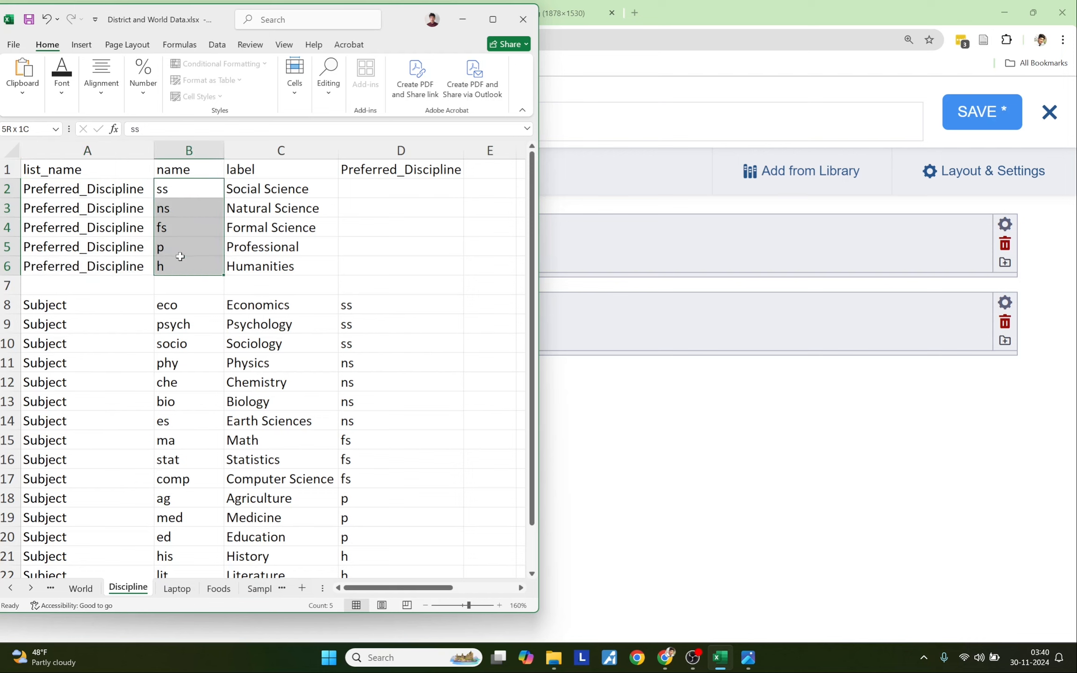
{"action": "left_click_drag", "start_coordinate": [262, 192], "coordinate": [250, 264]}
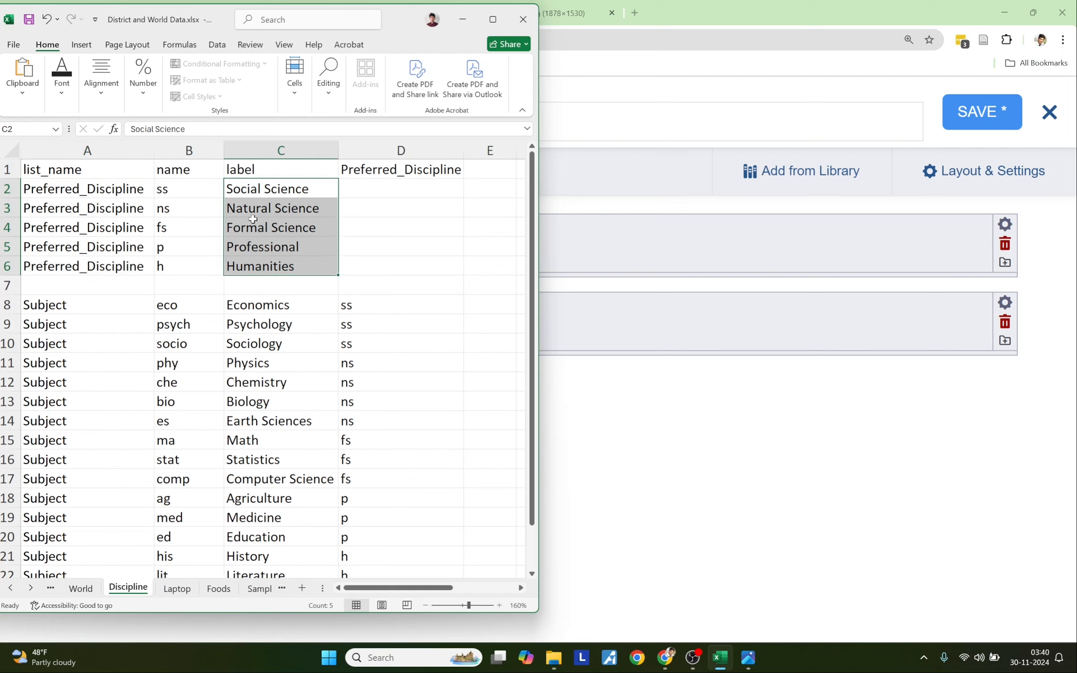
{"action": "left_click_drag", "start_coordinate": [252, 188], "coordinate": [254, 264]}
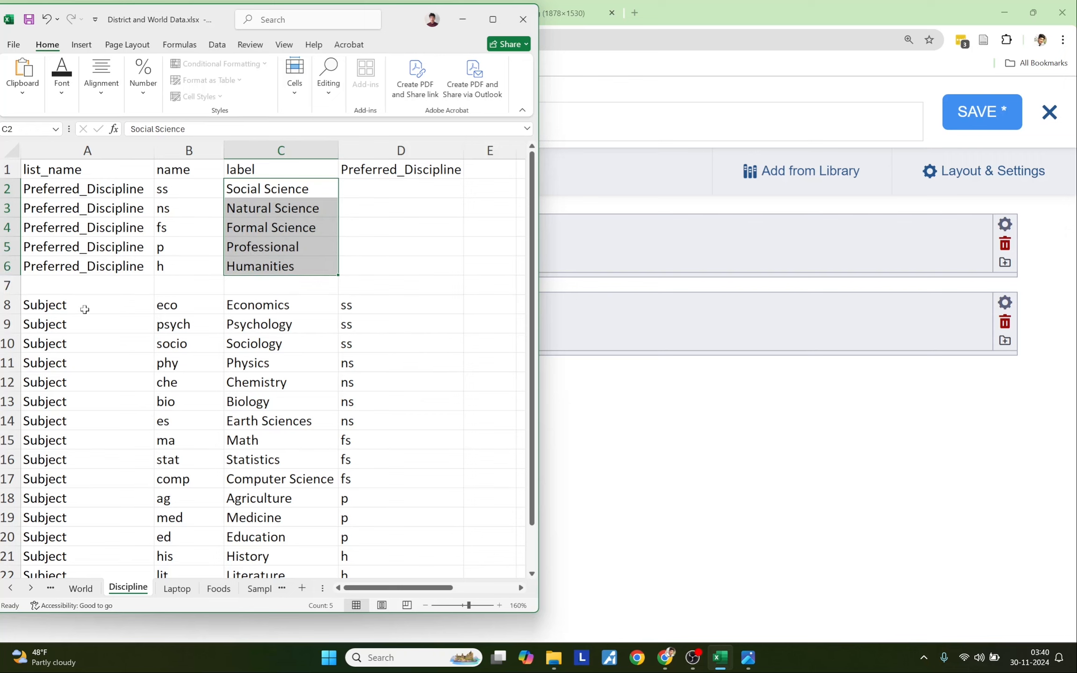
- Highlight the Preferred_Discipline rows, separator row 7, and the Subject list names, labels and codes
{"action": "left_click_drag", "start_coordinate": [47, 188], "coordinate": [163, 267]}
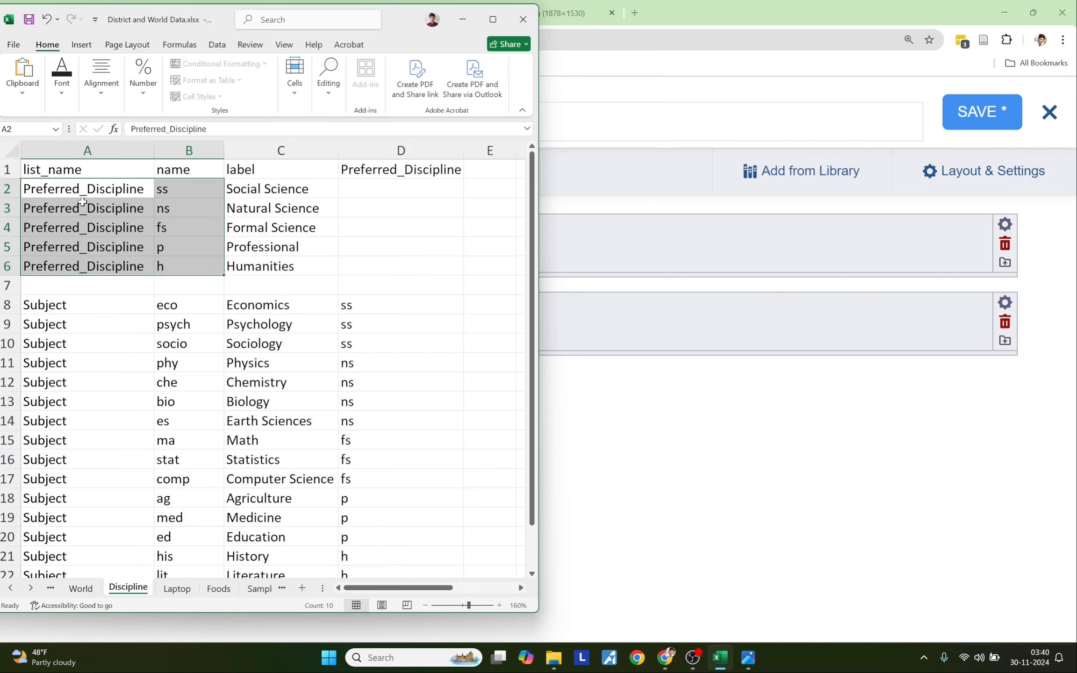
{"action": "left_click", "coordinate": [99, 286]}
{"action": "left_click_drag", "start_coordinate": [161, 188], "coordinate": [184, 560]}
{"action": "left_click_drag", "start_coordinate": [35, 286], "coordinate": [465, 287]}
{"action": "left_click", "coordinate": [55, 309]}
{"action": "left_click_drag", "start_coordinate": [56, 309], "coordinate": [66, 526]}
{"action": "left_click", "coordinate": [71, 340]}
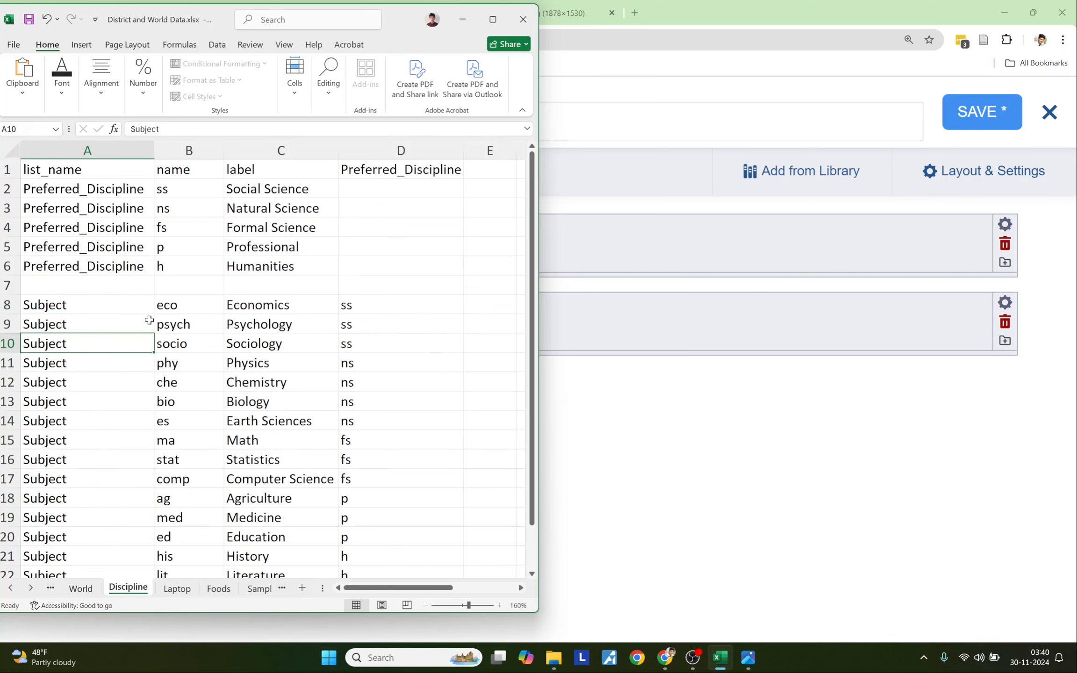
{"action": "left_click_drag", "start_coordinate": [262, 305], "coordinate": [279, 555]}
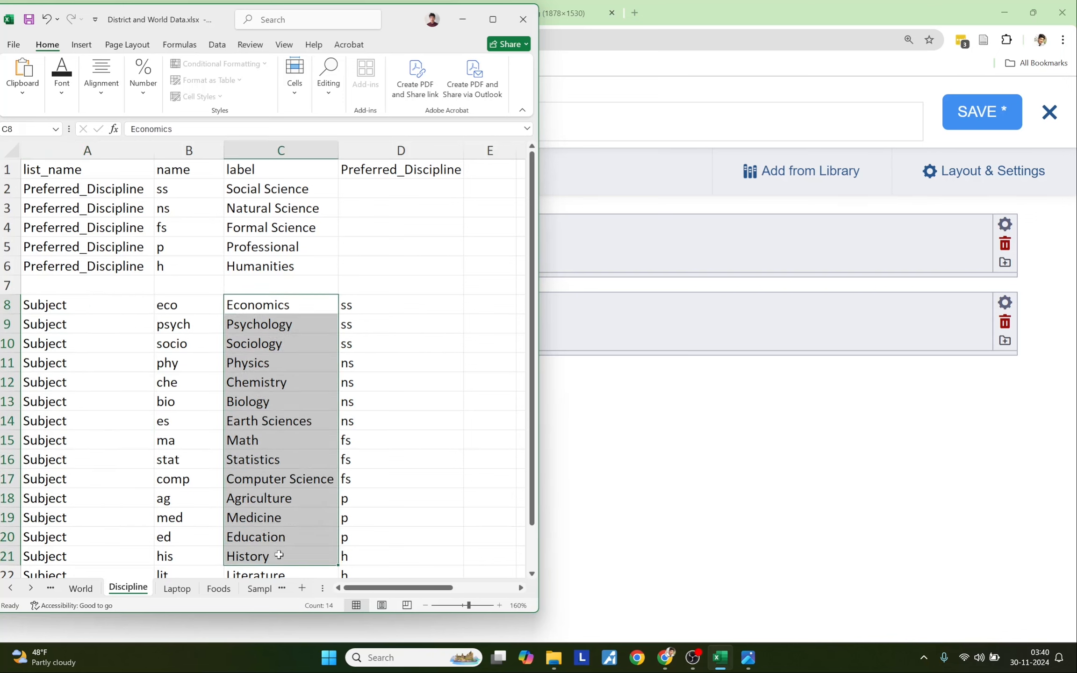
{"action": "left_click_drag", "start_coordinate": [174, 307], "coordinate": [199, 538]}
{"action": "left_click", "coordinate": [266, 401]}
{"action": "left_click_drag", "start_coordinate": [56, 169], "coordinate": [269, 557]}
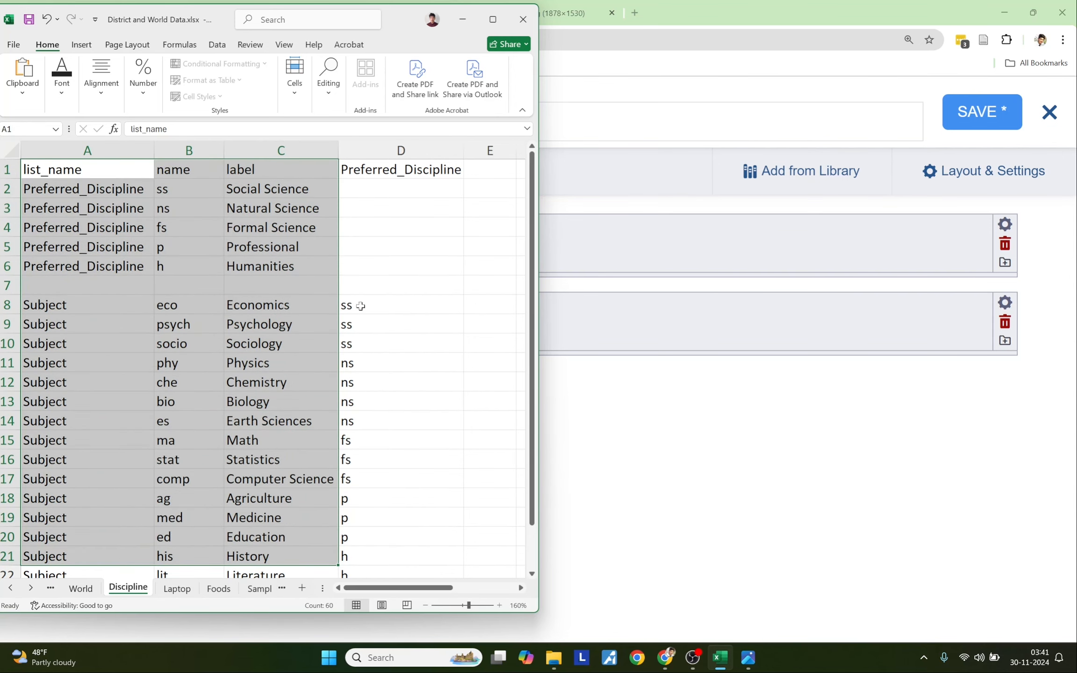
- Highlight the Preferred_Discipline parent codes in column D against the Social Science entries
{"action": "left_click", "coordinate": [360, 176]}
{"action": "left_click_drag", "start_coordinate": [359, 181], "coordinate": [372, 556]}
{"action": "left_click", "coordinate": [383, 378]}
{"action": "left_click_drag", "start_coordinate": [253, 305], "coordinate": [254, 339]}
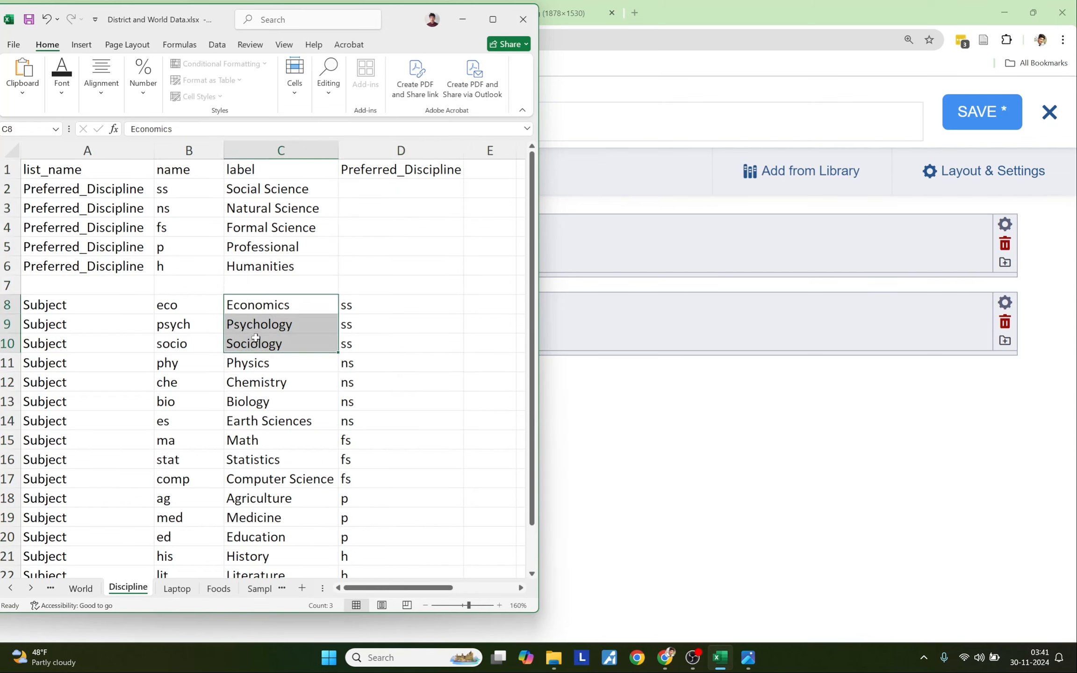
{"action": "left_click", "coordinate": [253, 189]}
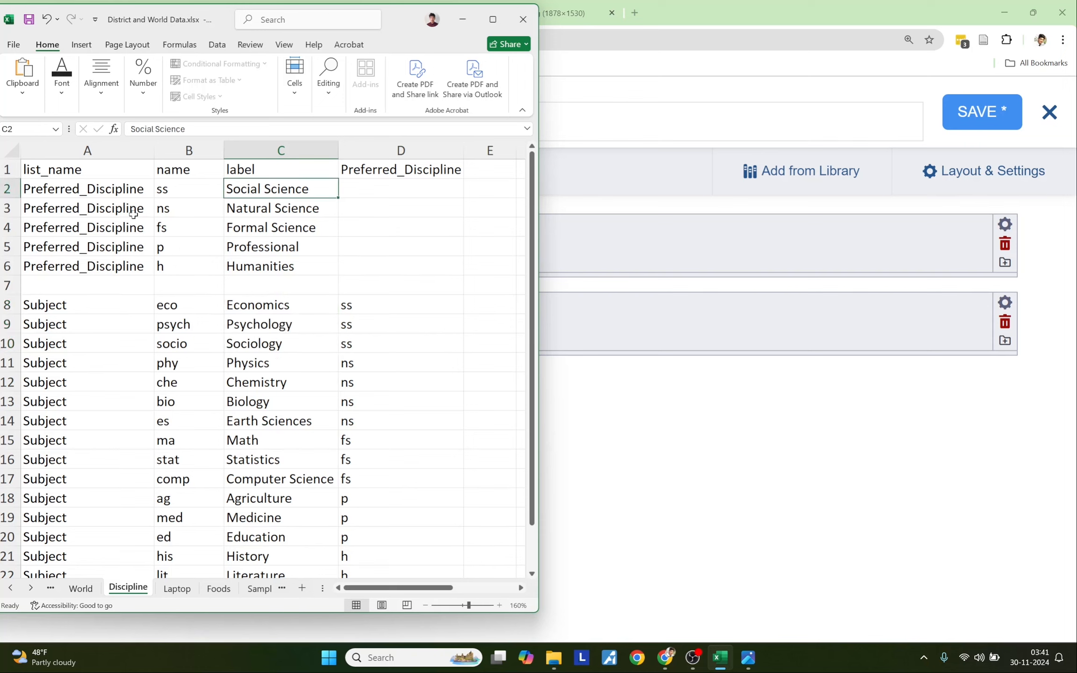
{"action": "left_click", "coordinate": [53, 189]}
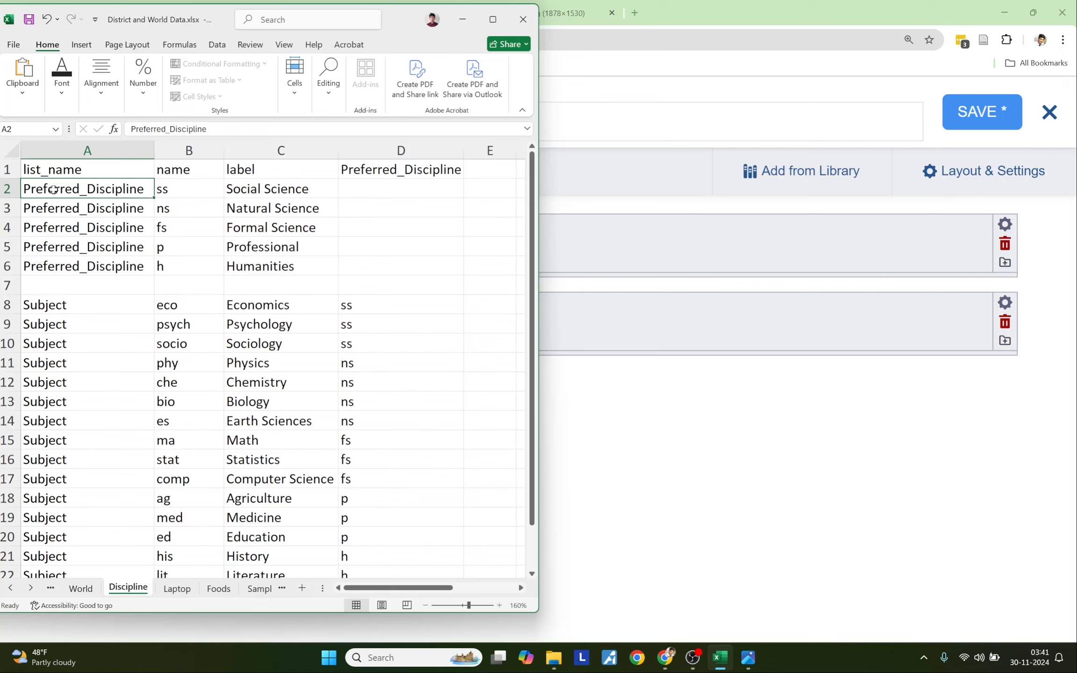
{"action": "left_click", "coordinate": [370, 172]}
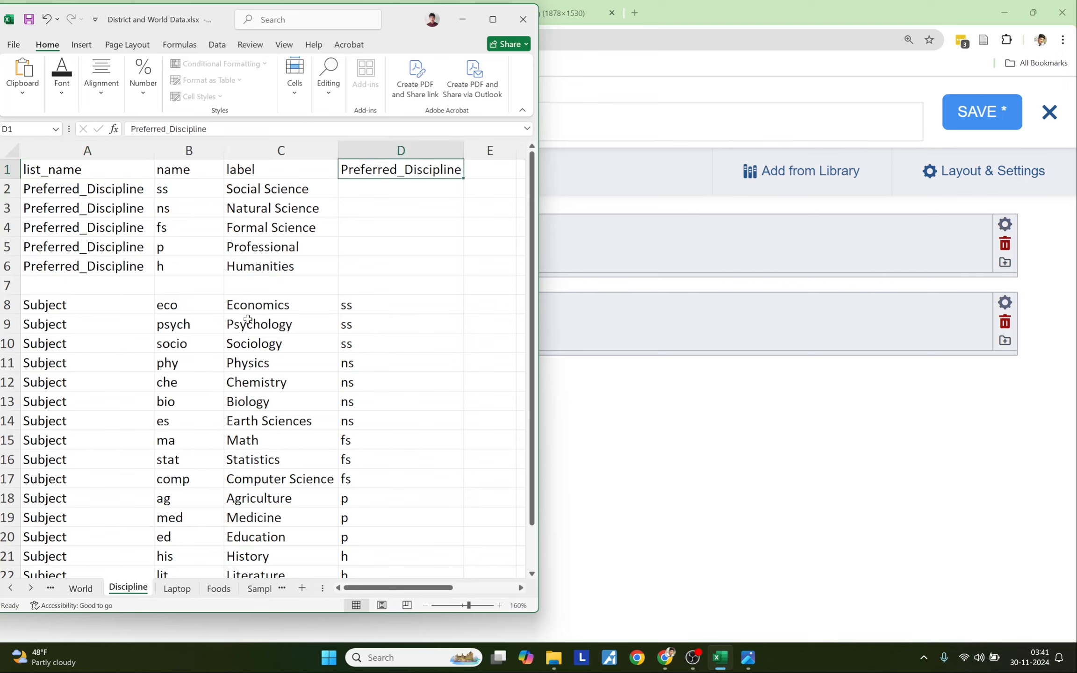
{"action": "left_click_drag", "start_coordinate": [369, 187], "coordinate": [387, 555]}
- Match the ss codes to the Social Science subjects Economics, Psychology and Sociology
{"action": "left_click", "coordinate": [364, 306]}
{"action": "left_click_drag", "start_coordinate": [281, 306], "coordinate": [279, 341]}
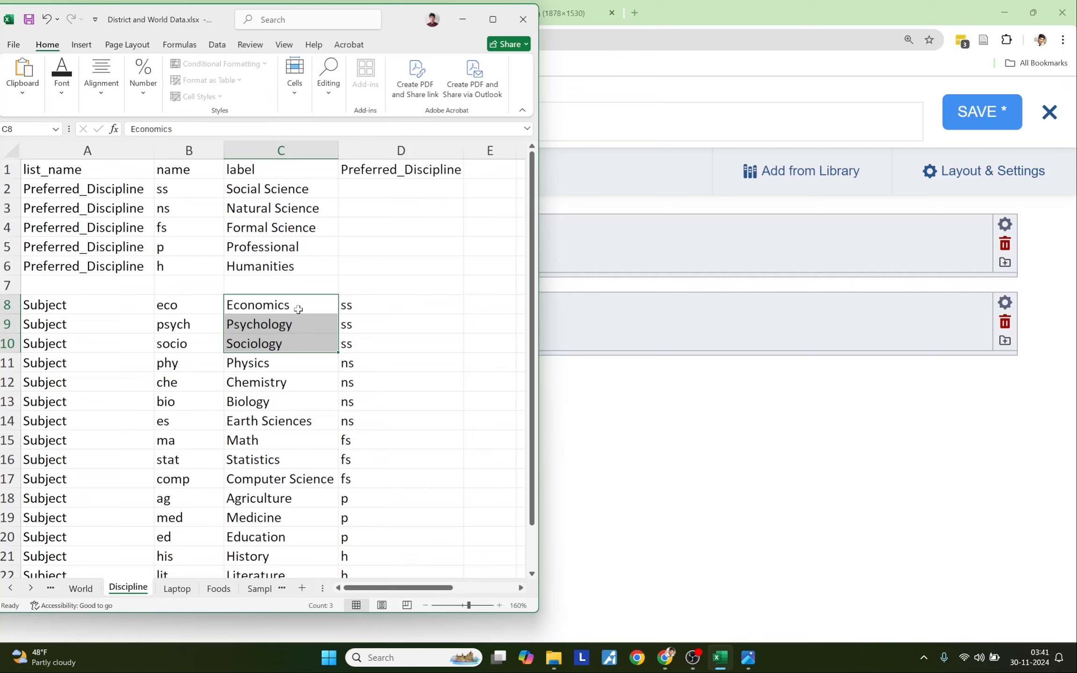
{"action": "left_click", "coordinate": [247, 192]}
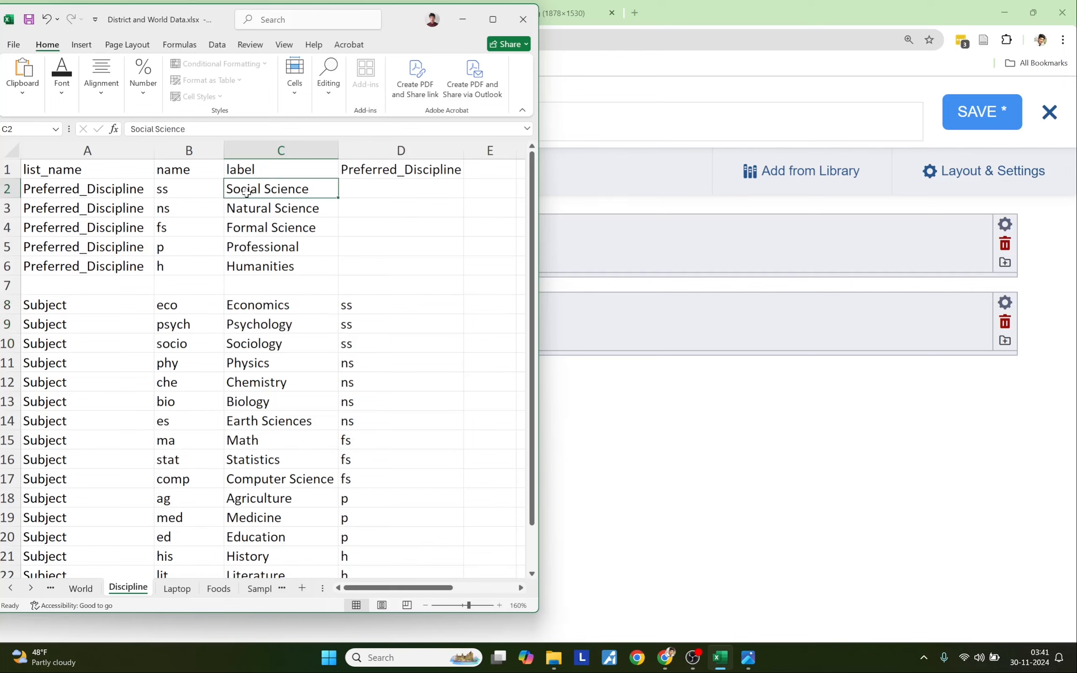
{"action": "left_click", "coordinate": [185, 197]}
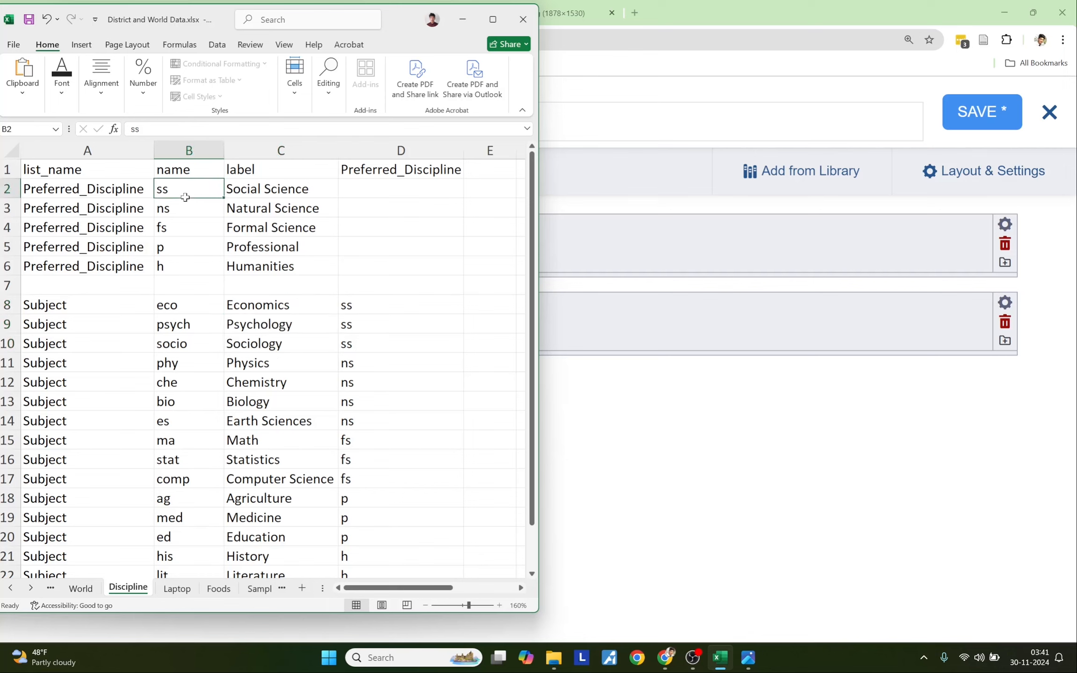
{"action": "left_click", "coordinate": [363, 304]}
{"action": "left_click_drag", "start_coordinate": [363, 304], "coordinate": [370, 351]}
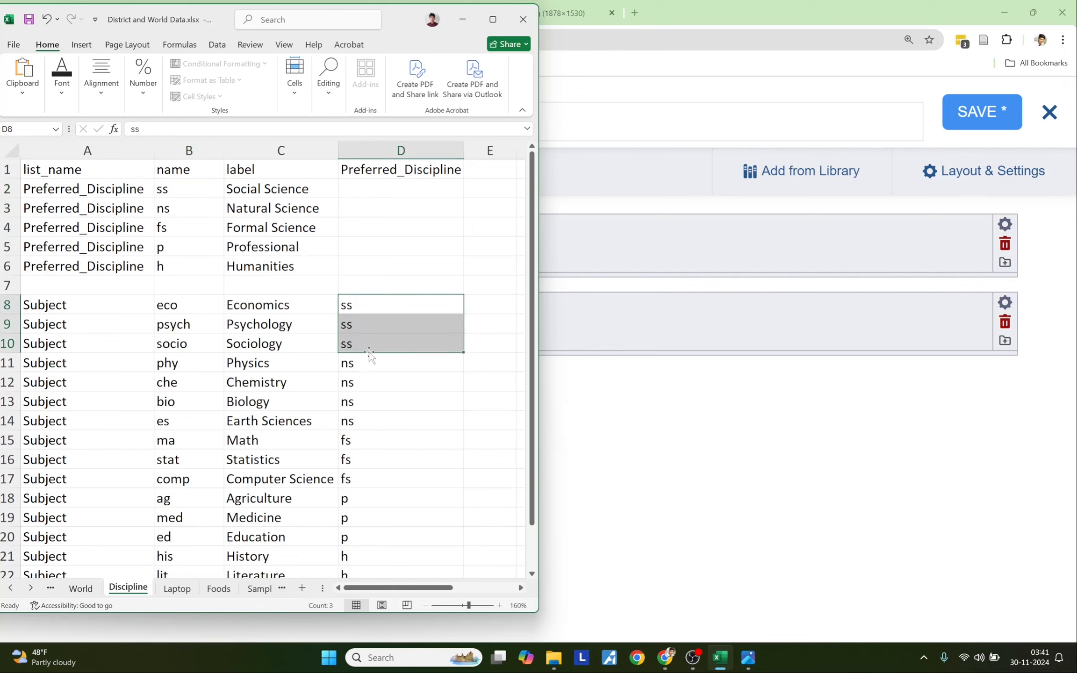
{"action": "left_click_drag", "start_coordinate": [264, 306], "coordinate": [274, 421]}
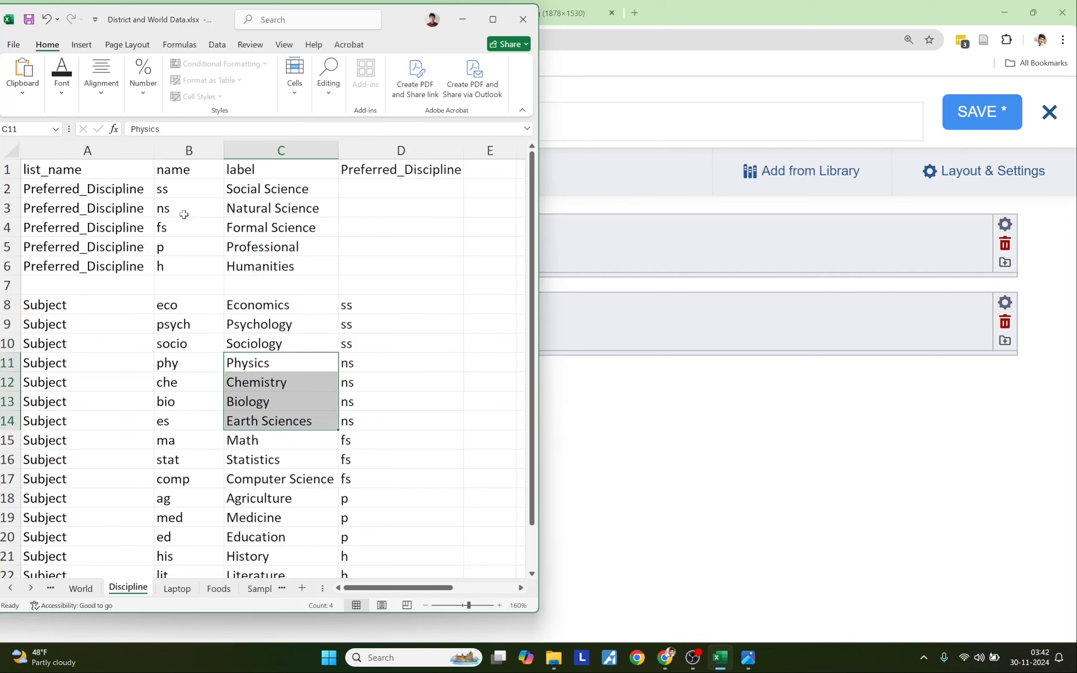
- Match the ns, fs and h codes to their Natural, Formal and Humanities subjects
{"action": "left_click_drag", "start_coordinate": [373, 360], "coordinate": [364, 414]}
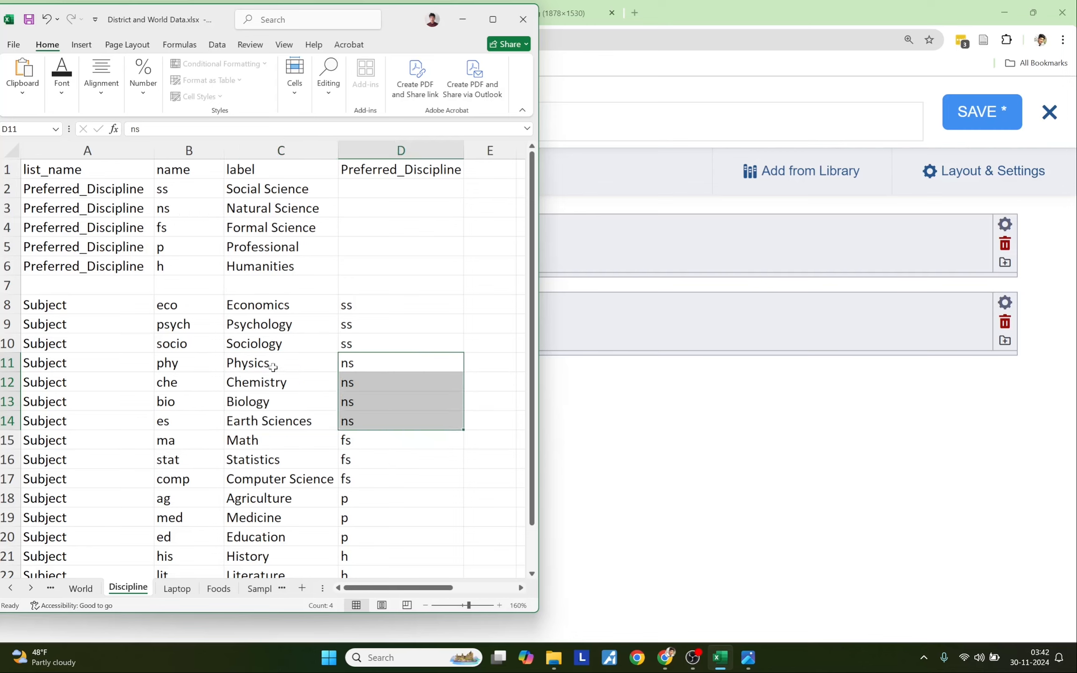
{"action": "left_click_drag", "start_coordinate": [273, 368], "coordinate": [292, 472]}
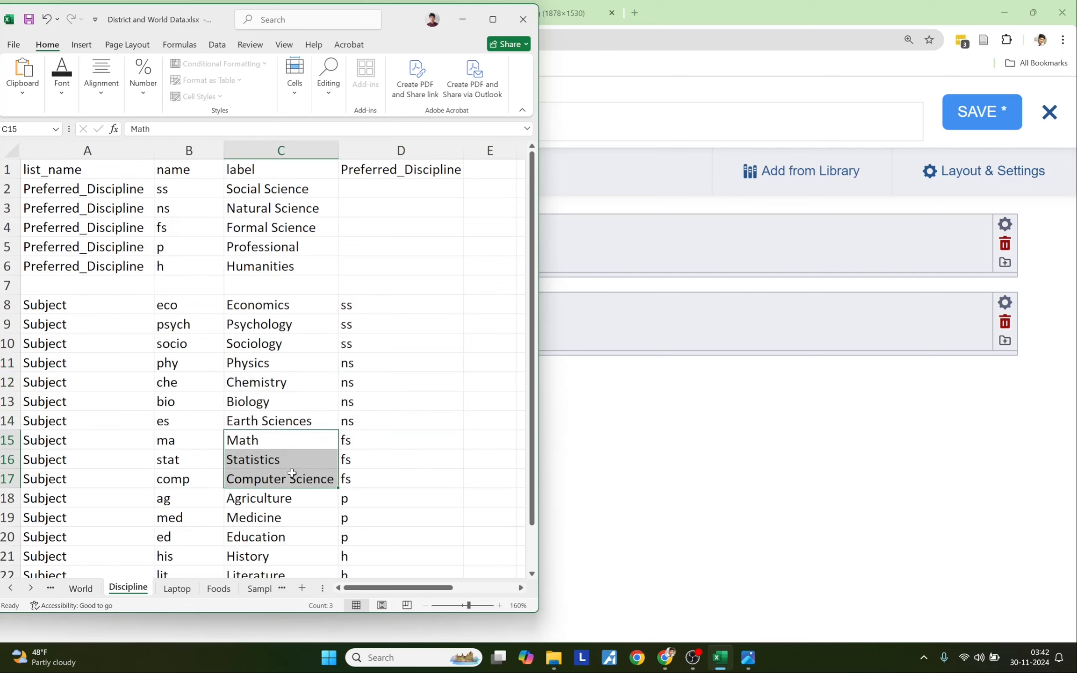
{"action": "left_click_drag", "start_coordinate": [373, 443], "coordinate": [376, 473]}
{"action": "scroll", "coordinate": [308, 470], "scroll_direction": "down", "scroll_amount": 1}
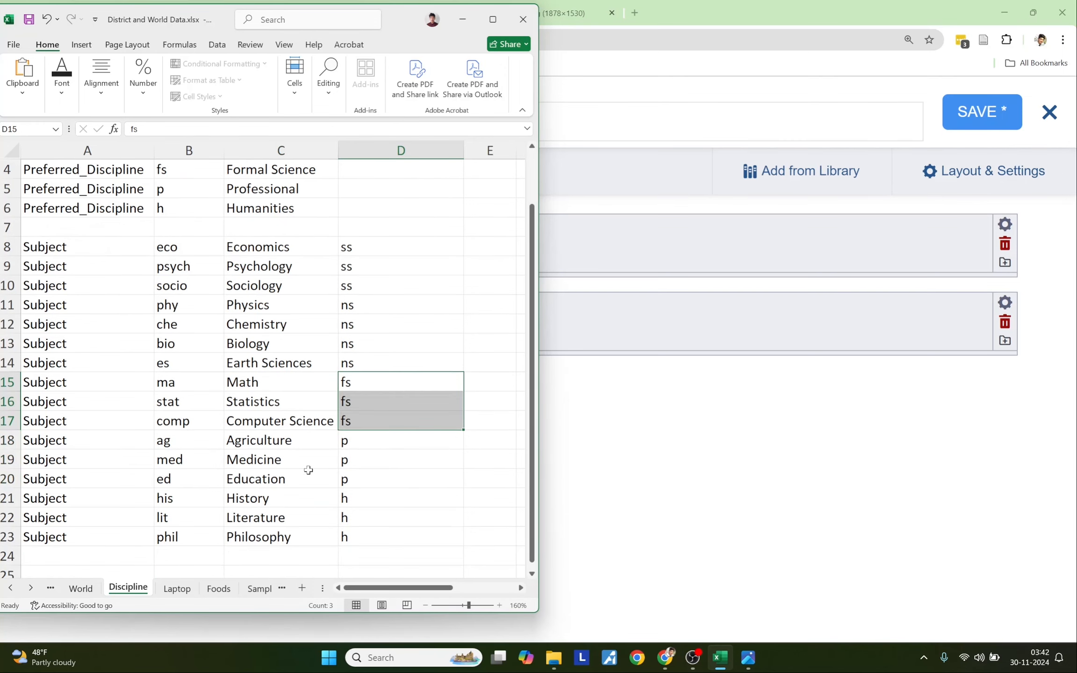
{"action": "left_click_drag", "start_coordinate": [284, 496], "coordinate": [283, 538]}
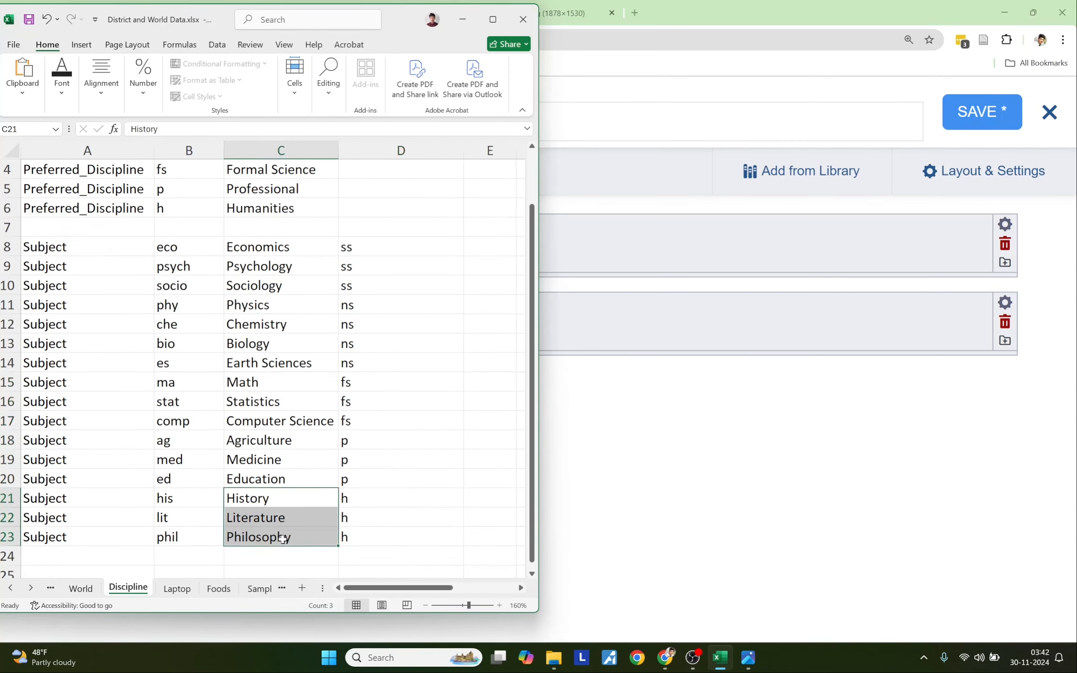
{"action": "left_click_drag", "start_coordinate": [377, 497], "coordinate": [376, 528]}
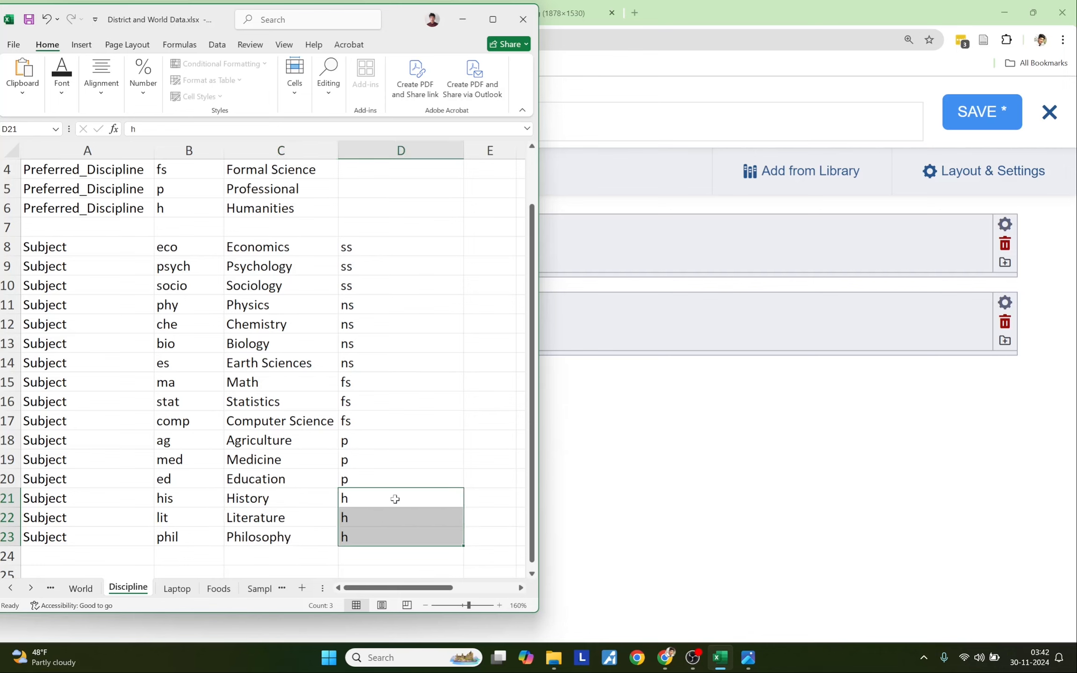
{"action": "scroll", "coordinate": [409, 428], "scroll_direction": "up", "scroll_amount": 1}
- Select the whole choices table A1:D23 and copy it
{"action": "left_click_drag", "start_coordinate": [100, 169], "coordinate": [389, 536]}
{"action": "key", "text": "ctrl+c"}
{"action": "scroll", "coordinate": [290, 401], "scroll_direction": "up", "scroll_amount": 1}
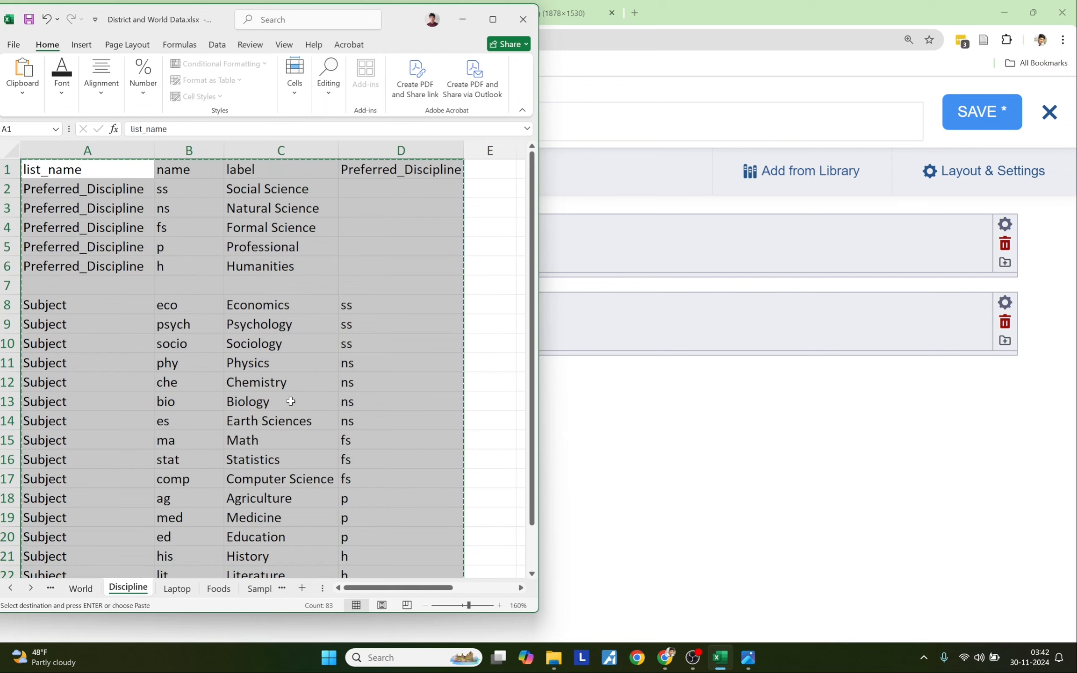
{"action": "scroll", "coordinate": [290, 401], "scroll_direction": "down", "scroll_amount": 2}
{"action": "scroll", "coordinate": [114, 220], "scroll_direction": "up", "scroll_amount": 2}
{"action": "scroll", "coordinate": [330, 341], "scroll_direction": "down", "scroll_amount": 3}
{"action": "scroll", "coordinate": [330, 341], "scroll_direction": "up", "scroll_amount": 1}
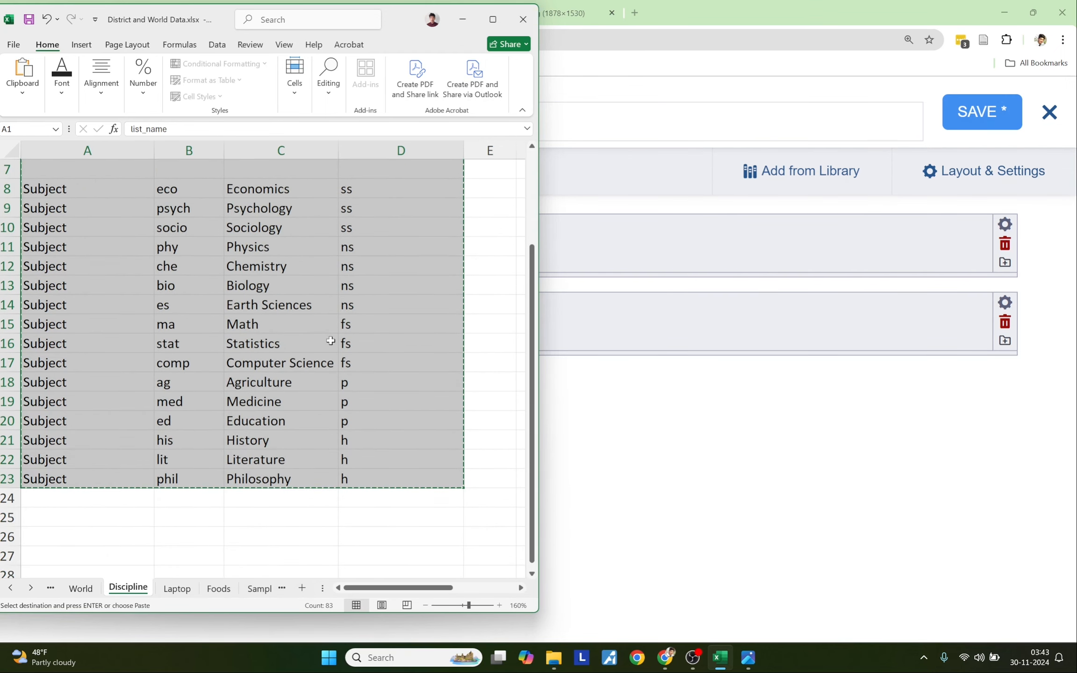
{"action": "scroll", "coordinate": [330, 341], "scroll_direction": "up", "scroll_amount": 2}
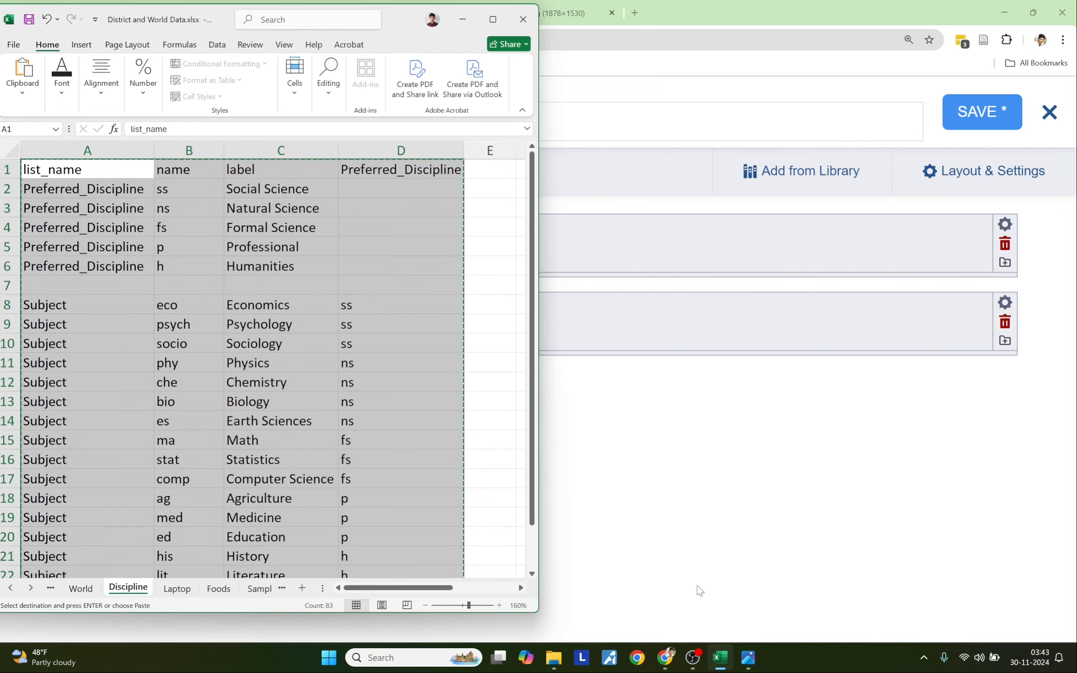
- Paste the table into KoboToolbox's Insert cascading select box and import it
{"action": "left_click", "coordinate": [671, 663]}
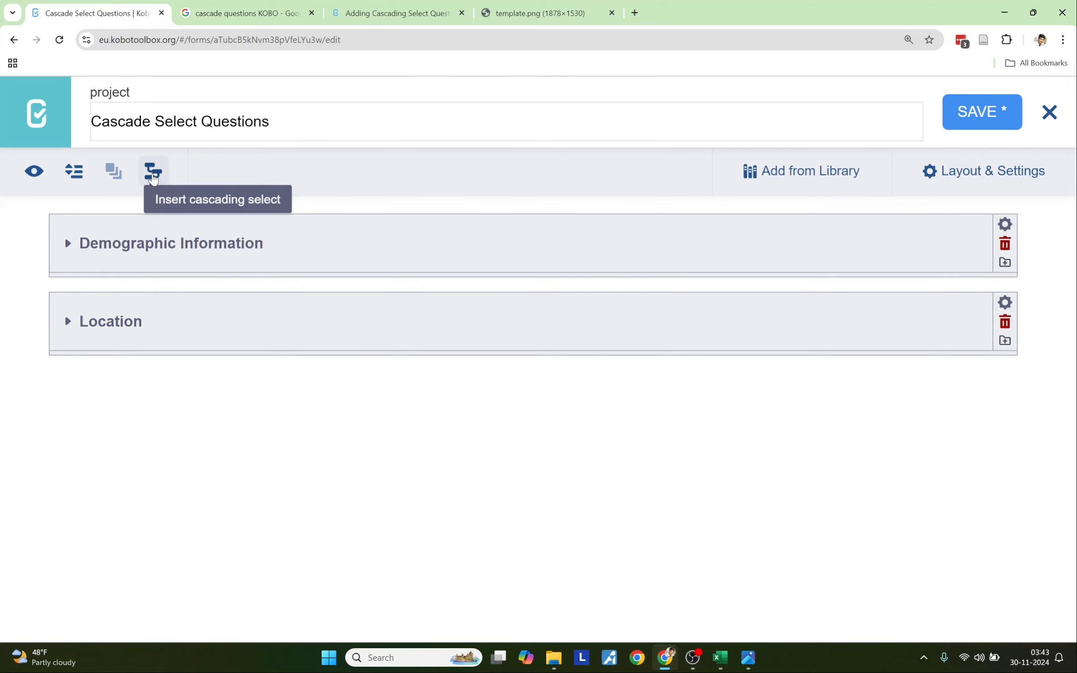
{"action": "left_click", "coordinate": [153, 173]}
{"action": "left_click", "coordinate": [361, 277]}
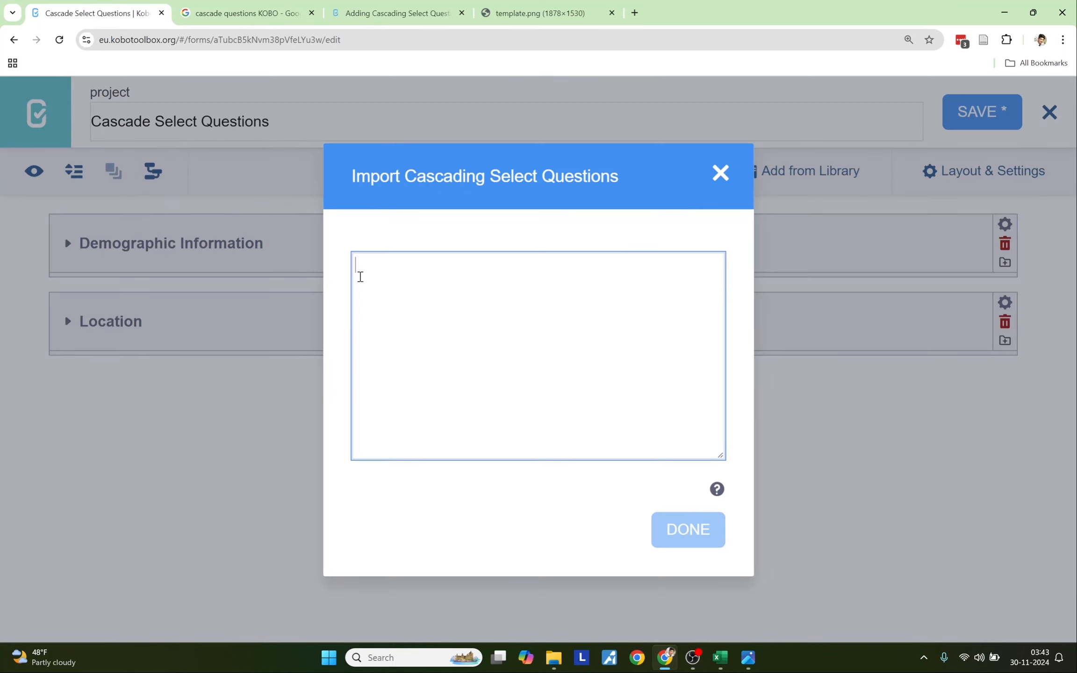
{"action": "key", "text": "ctrl+v"}
{"action": "scroll", "coordinate": [505, 386], "scroll_direction": "up", "scroll_amount": 10}
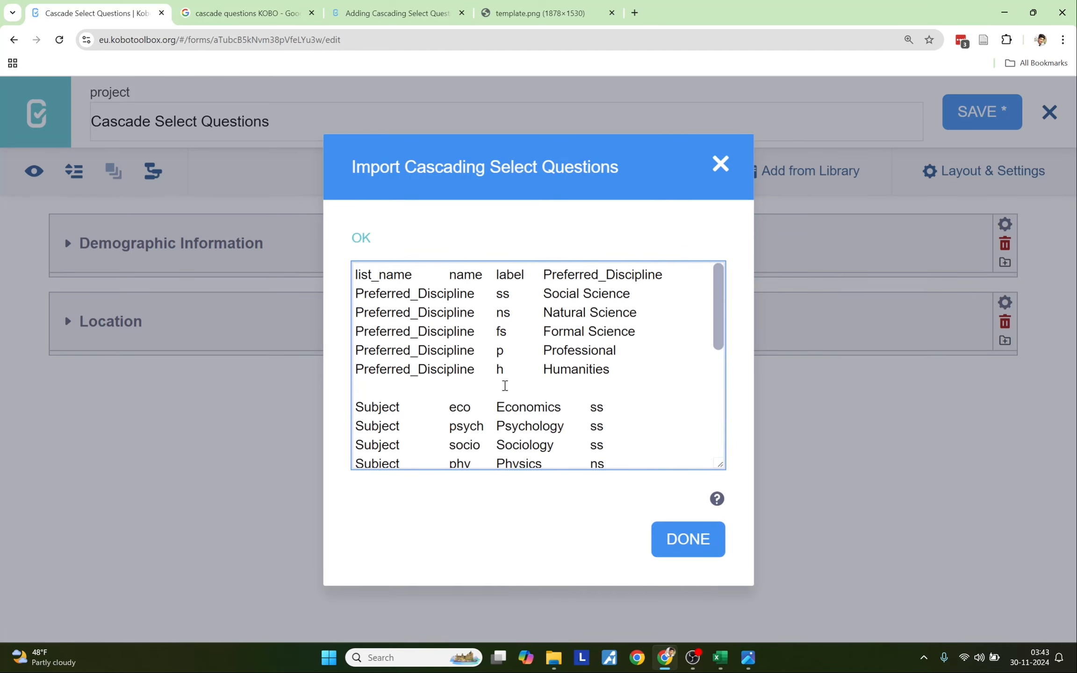
{"action": "scroll", "coordinate": [511, 367], "scroll_direction": "down", "scroll_amount": 5}
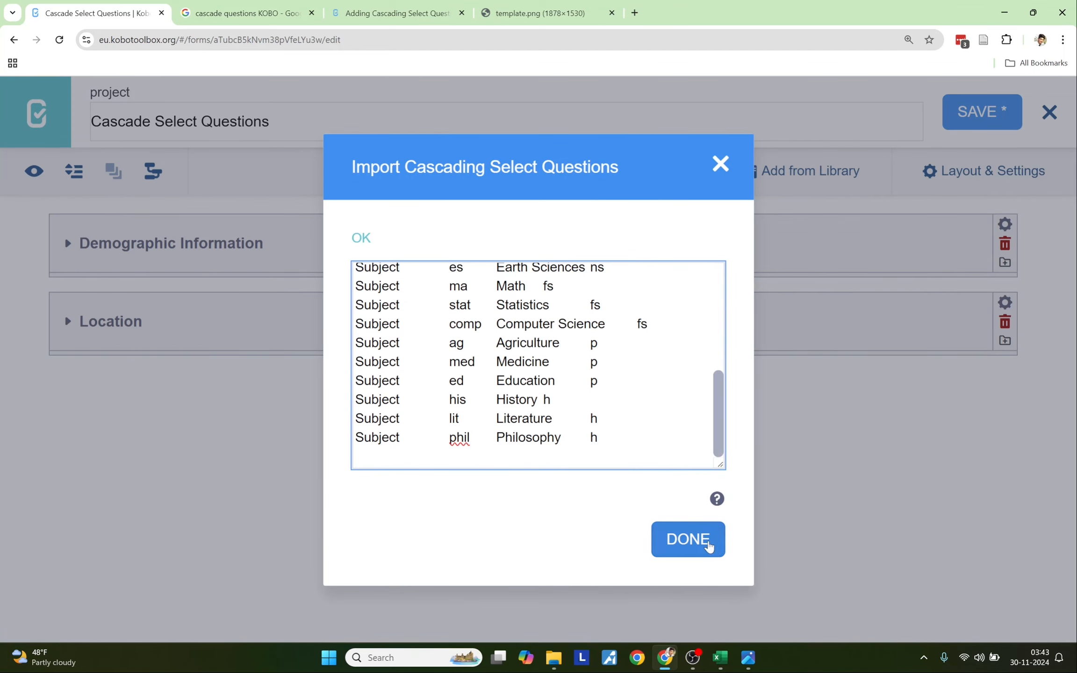
{"action": "left_click", "coordinate": [710, 548]}
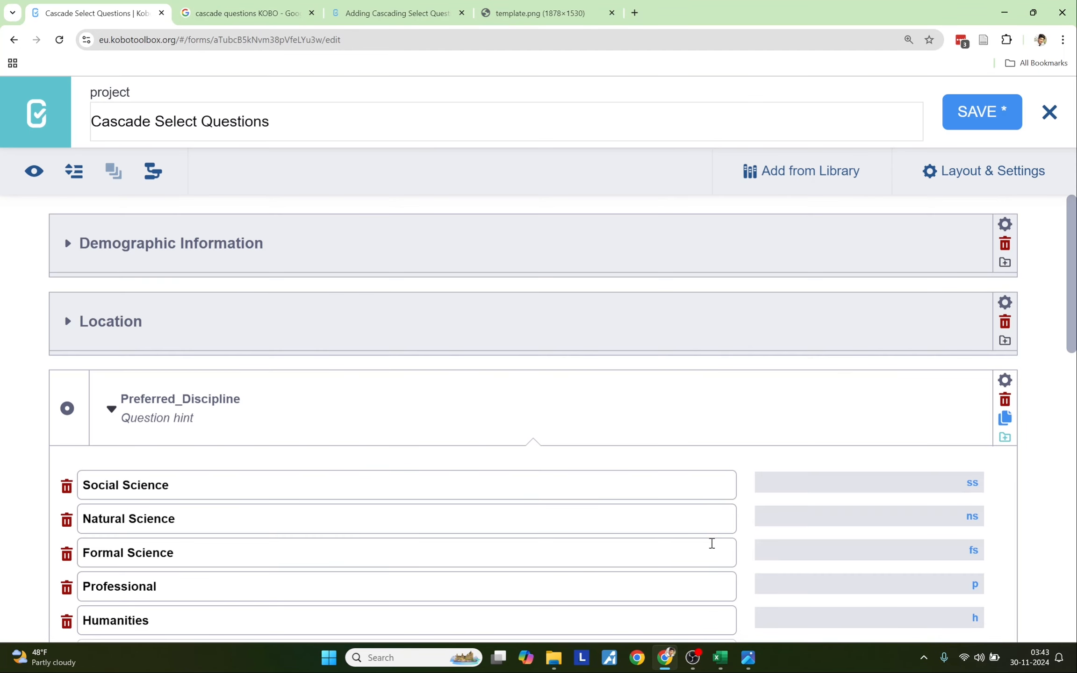
- Wrap Preferred_Discipline in a new group titled 'Study Discipline'
{"action": "scroll", "coordinate": [271, 501], "scroll_direction": "down", "scroll_amount": 12}
{"action": "scroll", "coordinate": [270, 501], "scroll_direction": "up", "scroll_amount": 15}
{"action": "left_click", "coordinate": [186, 460]}
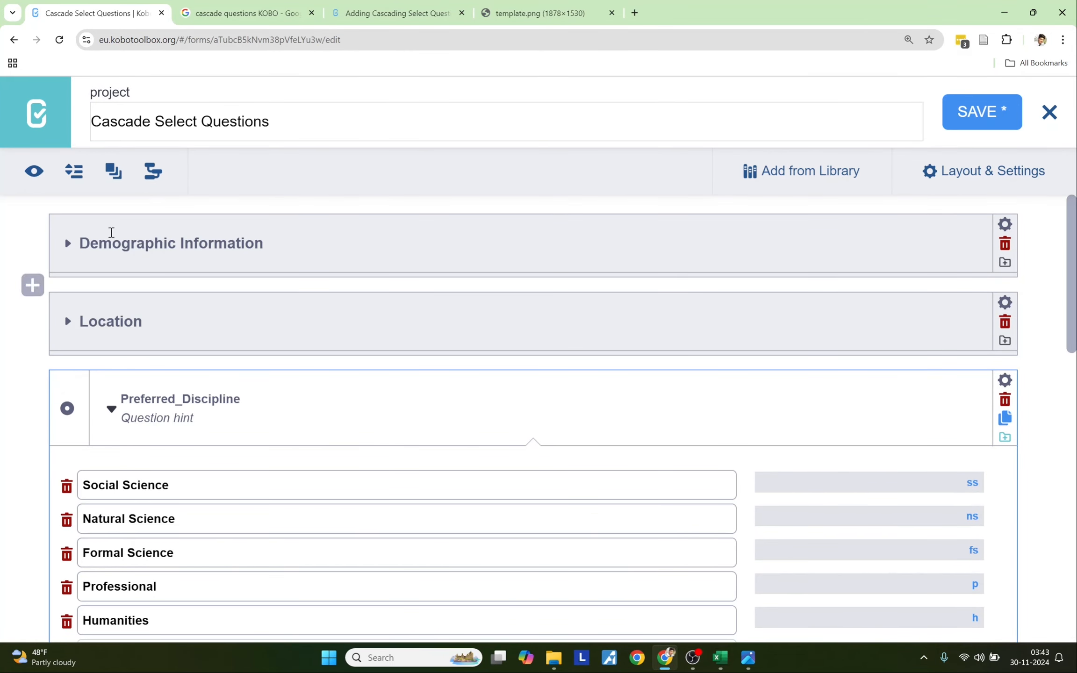
{"action": "left_click", "coordinate": [112, 172]}
{"action": "left_click", "coordinate": [120, 403]}
{"action": "type", "text": "Study Dsi"}
{"action": "key", "text": "BackSpace"}
{"action": "key", "text": "BackSpace"}
{"action": "type", "text": "is"}
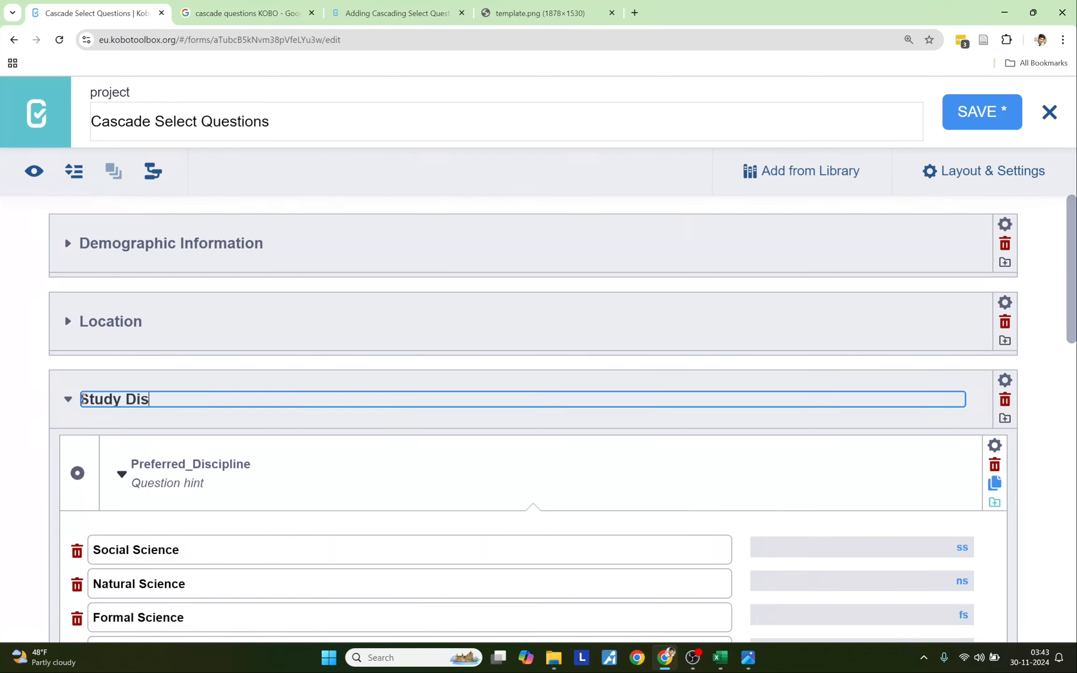
{"action": "type", "text": "cuipline"}
- Collapse both questions, move Subject into the group, collapse the group, and return to Excel
{"action": "scroll", "coordinate": [131, 481], "scroll_direction": "down", "scroll_amount": 3}
{"action": "scroll", "coordinate": [136, 474], "scroll_direction": "down", "scroll_amount": 1}
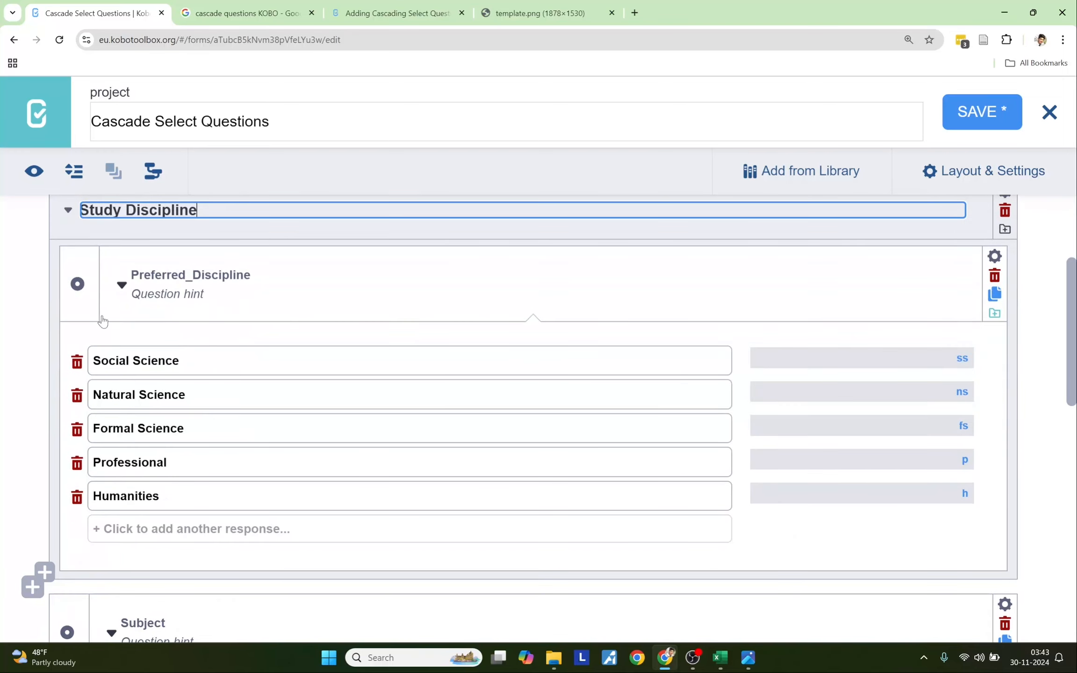
{"action": "left_click", "coordinate": [122, 286]}
{"action": "left_click", "coordinate": [113, 386]}
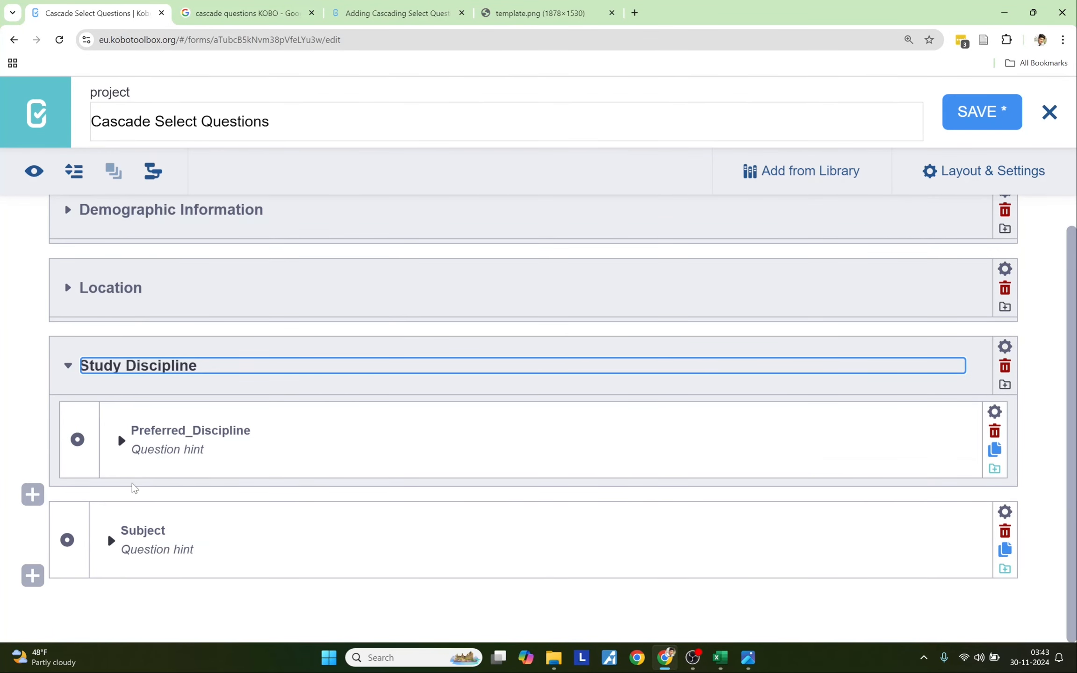
{"action": "mouse_move", "coordinate": [70, 525]}
{"action": "left_mouse_down"}
{"action": "mouse_move", "coordinate": [83, 479]}
{"action": "mouse_move", "coordinate": [83, 572]}
{"action": "mouse_move", "coordinate": [80, 545]}
{"action": "left_mouse_up"}
{"action": "left_click", "coordinate": [14, 511]}
{"action": "scroll", "coordinate": [14, 511], "scroll_direction": "down", "scroll_amount": 1}
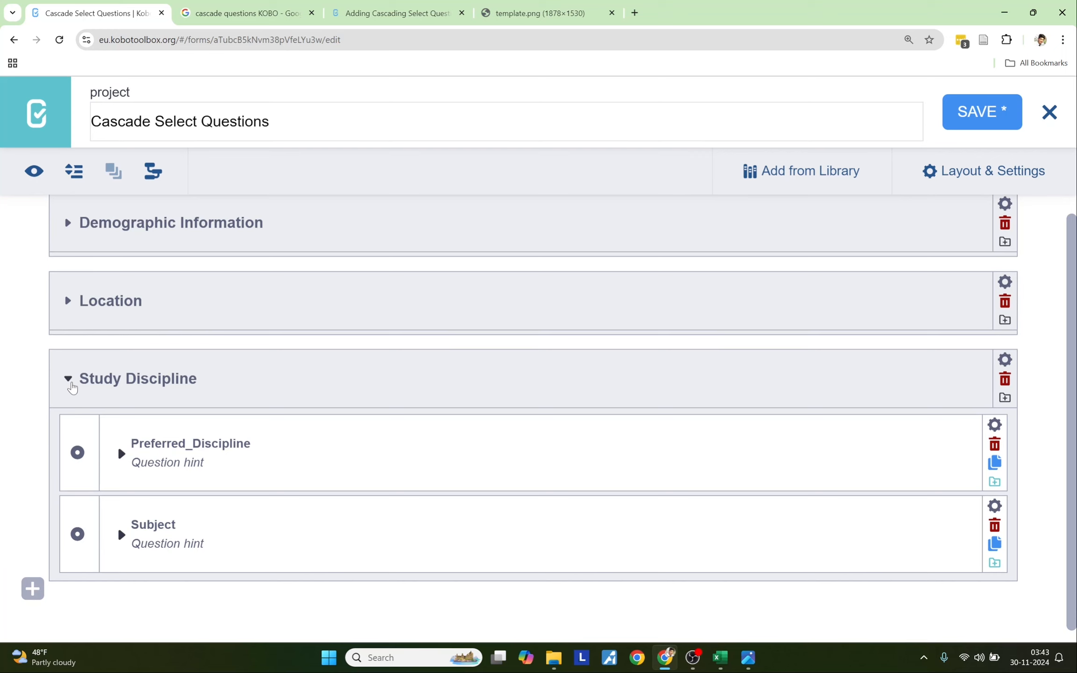
{"action": "left_click", "coordinate": [69, 380]}
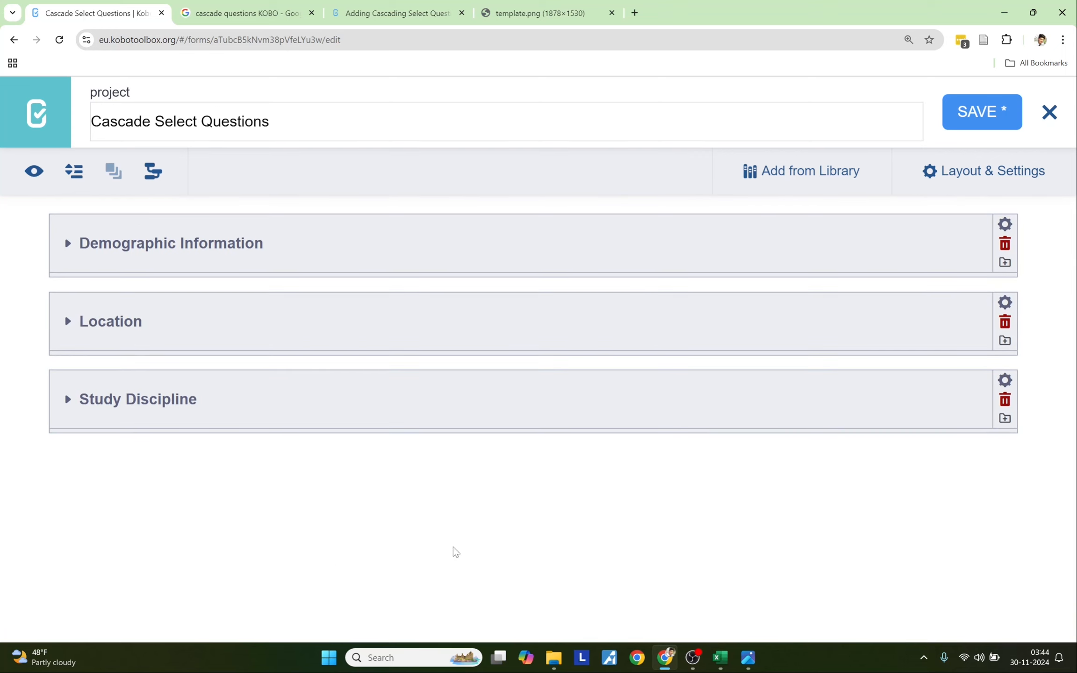
{"action": "left_click", "coordinate": [720, 658]}
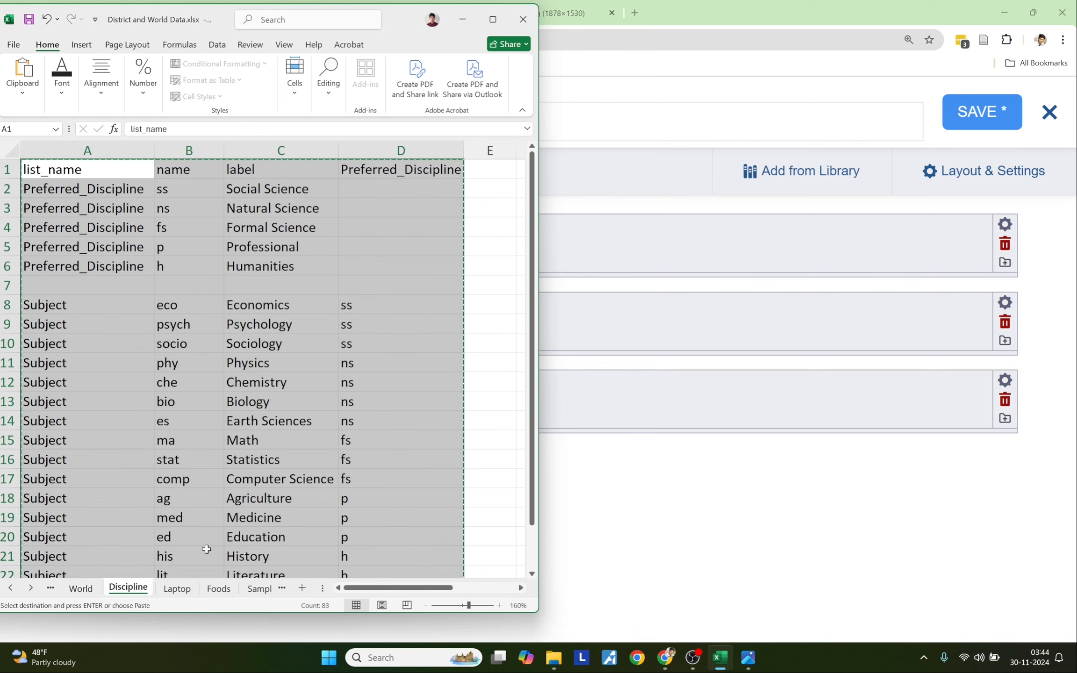
- Show the Laptop sheet beside the Laptop.jpg cascade diagram
{"action": "left_click", "coordinate": [178, 588]}
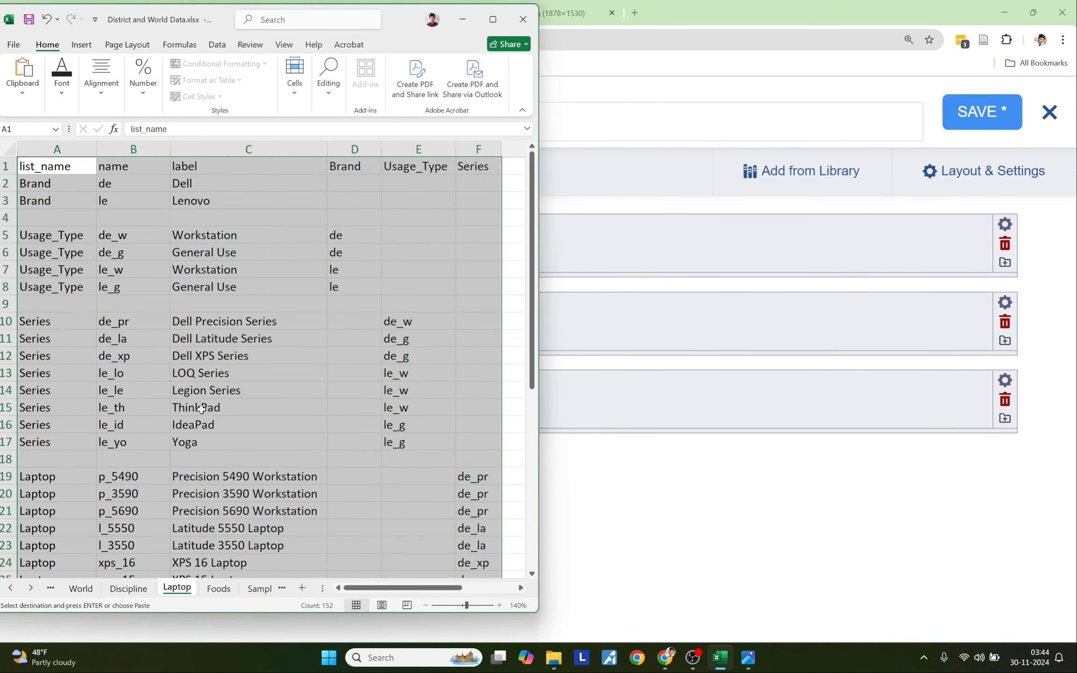
{"action": "left_click", "coordinate": [748, 658]}
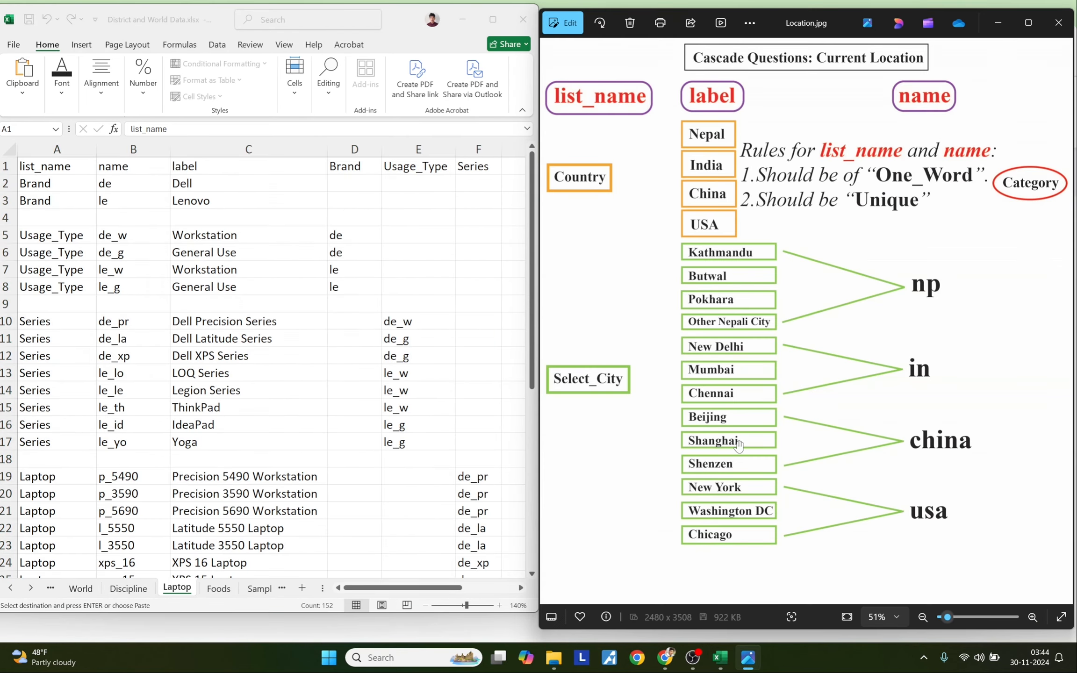
{"action": "scroll", "coordinate": [738, 444], "scroll_direction": "down", "scroll_amount": 3}
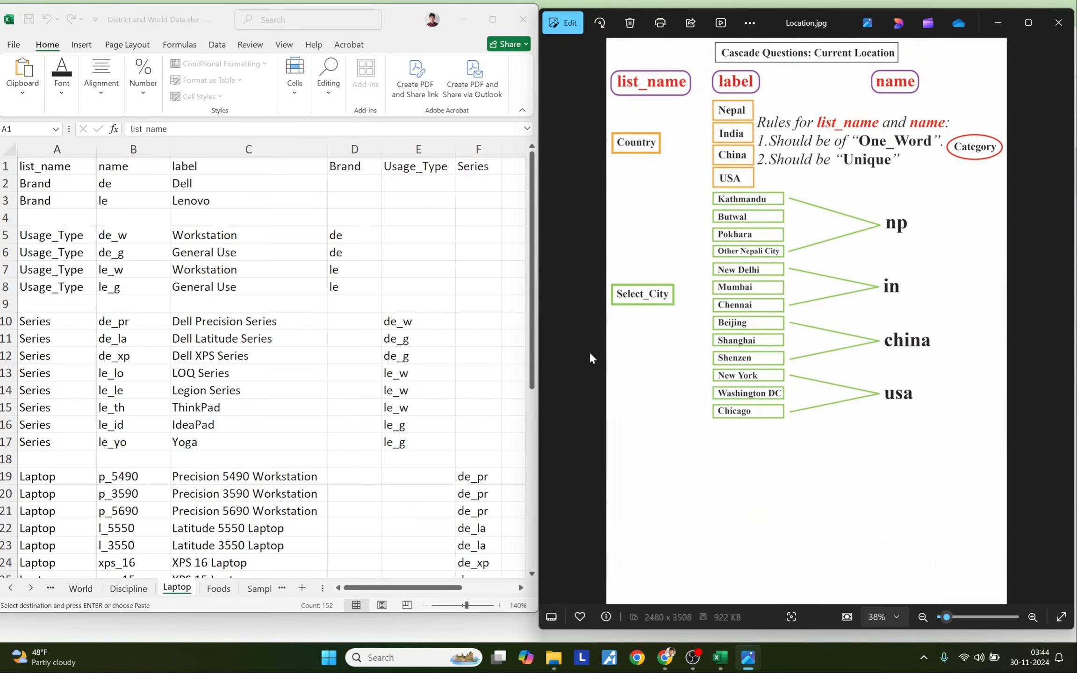
{"action": "left_click", "coordinate": [550, 326]}
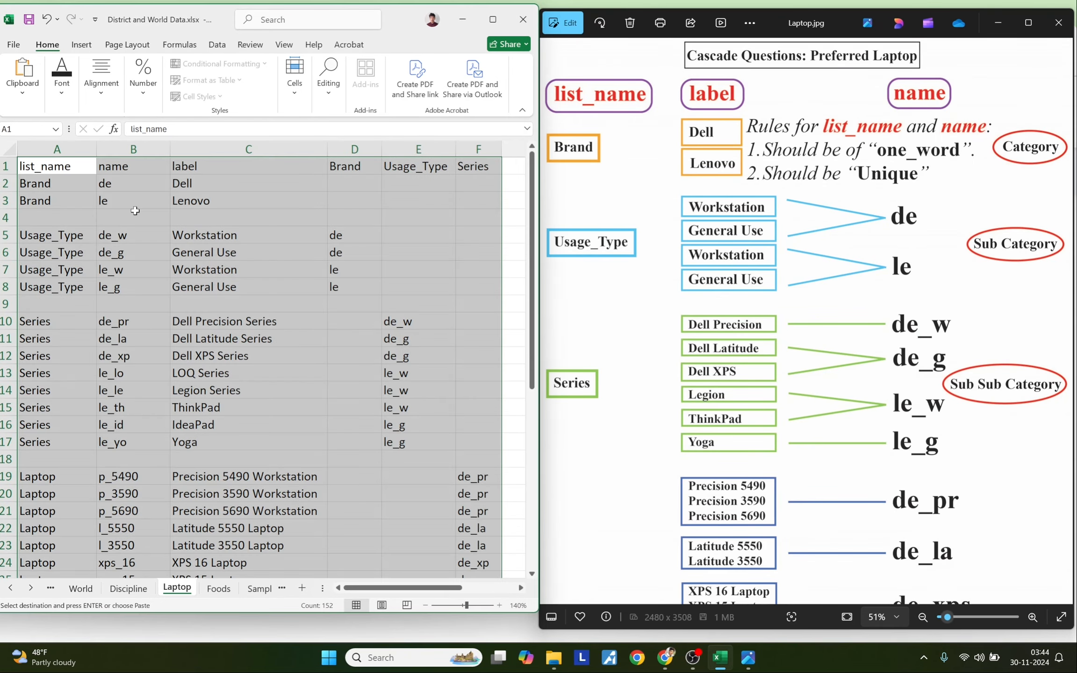
{"action": "left_click", "coordinate": [106, 183]}
- Highlight the headers, the Brand rows (Dell, Lenovo), and the Usage_Type rows A5:C8
{"action": "left_click_drag", "start_coordinate": [48, 167], "coordinate": [236, 160]}
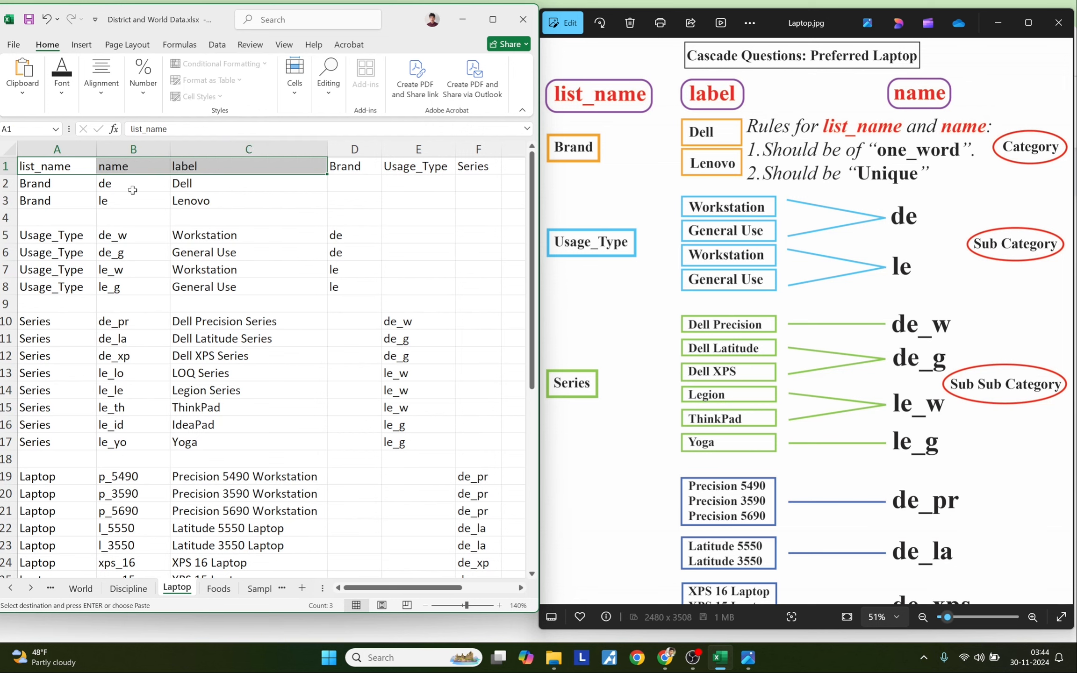
{"action": "left_click_drag", "start_coordinate": [56, 182], "coordinate": [141, 200]}
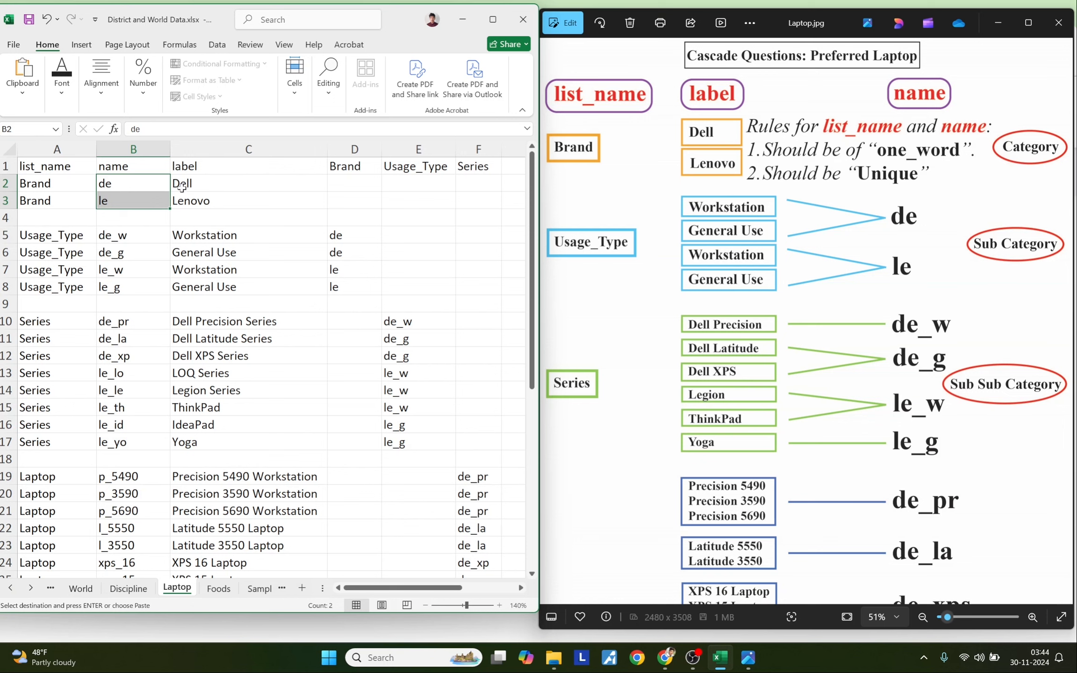
{"action": "left_click_drag", "start_coordinate": [197, 180], "coordinate": [200, 195]}
{"action": "left_click_drag", "start_coordinate": [34, 219], "coordinate": [456, 217]}
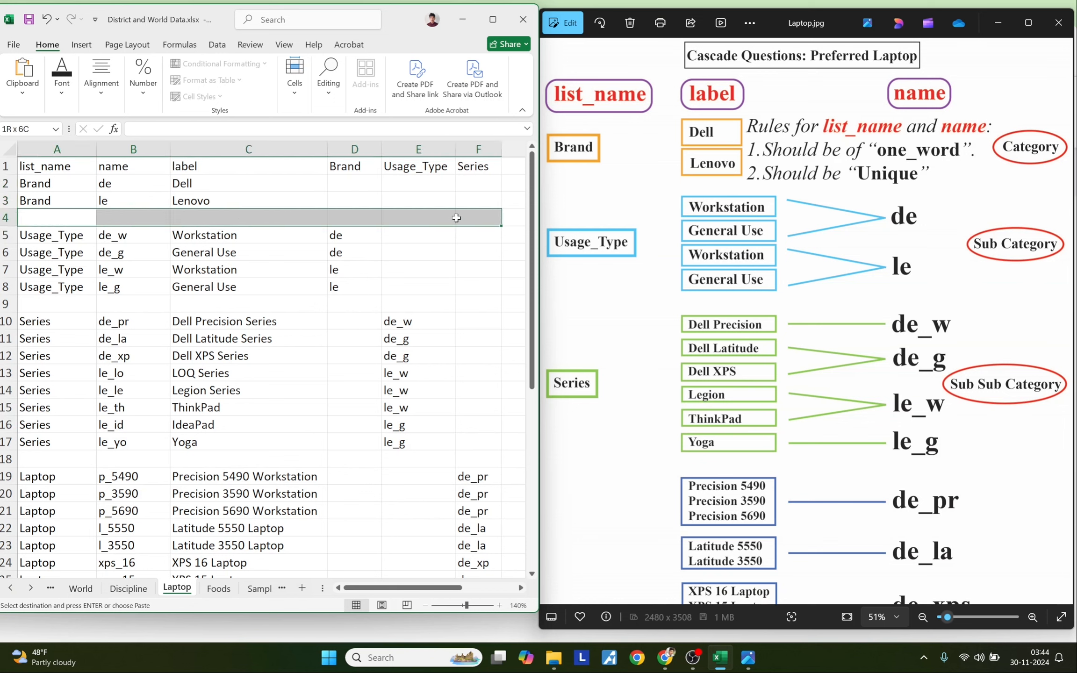
{"action": "left_click", "coordinate": [45, 244]}
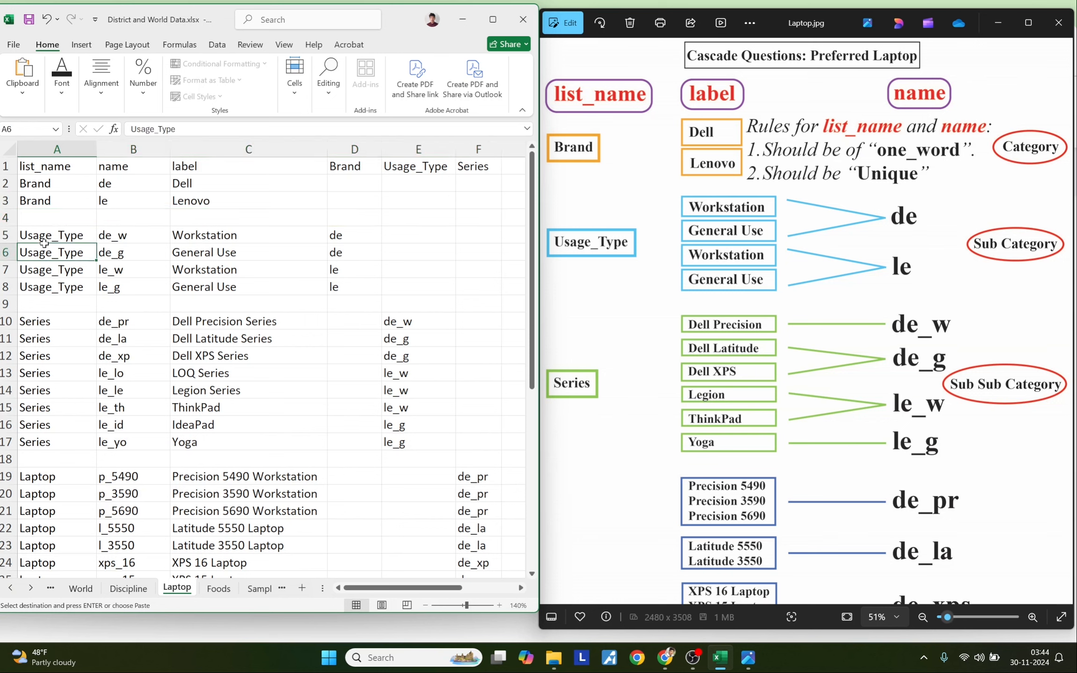
{"action": "left_click_drag", "start_coordinate": [48, 261], "coordinate": [52, 280]}
{"action": "left_click_drag", "start_coordinate": [50, 239], "coordinate": [56, 279]}
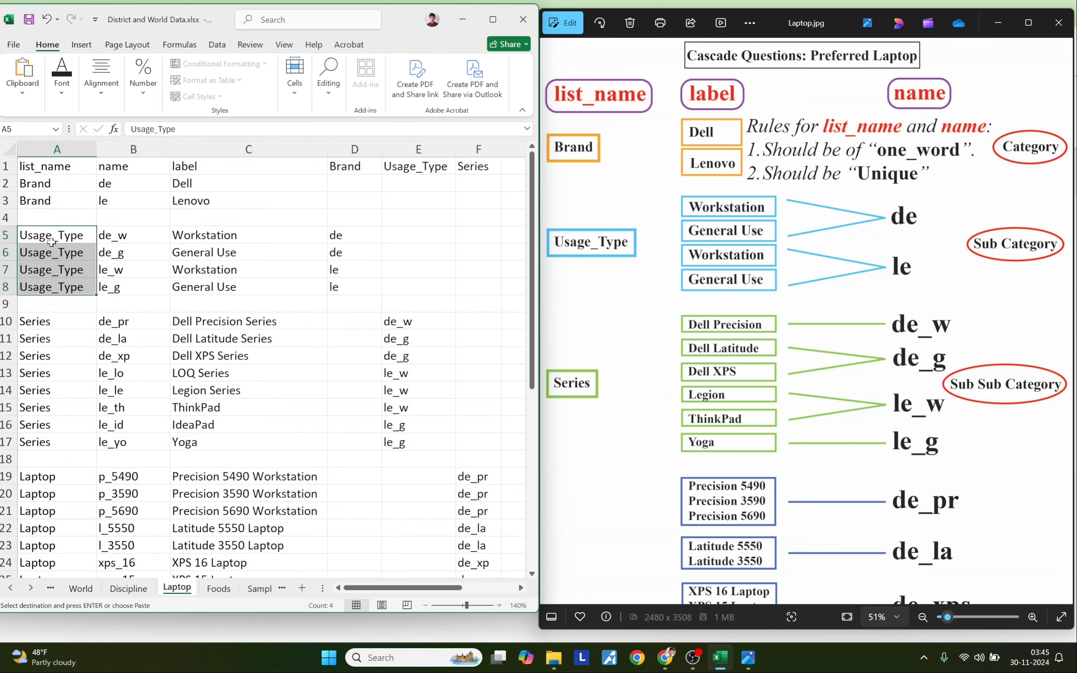
{"action": "left_click_drag", "start_coordinate": [145, 234], "coordinate": [145, 288]}
{"action": "left_click", "coordinate": [183, 243]}
{"action": "left_click_drag", "start_coordinate": [183, 243], "coordinate": [189, 285]}
{"action": "left_click_drag", "start_coordinate": [33, 304], "coordinate": [440, 298]}
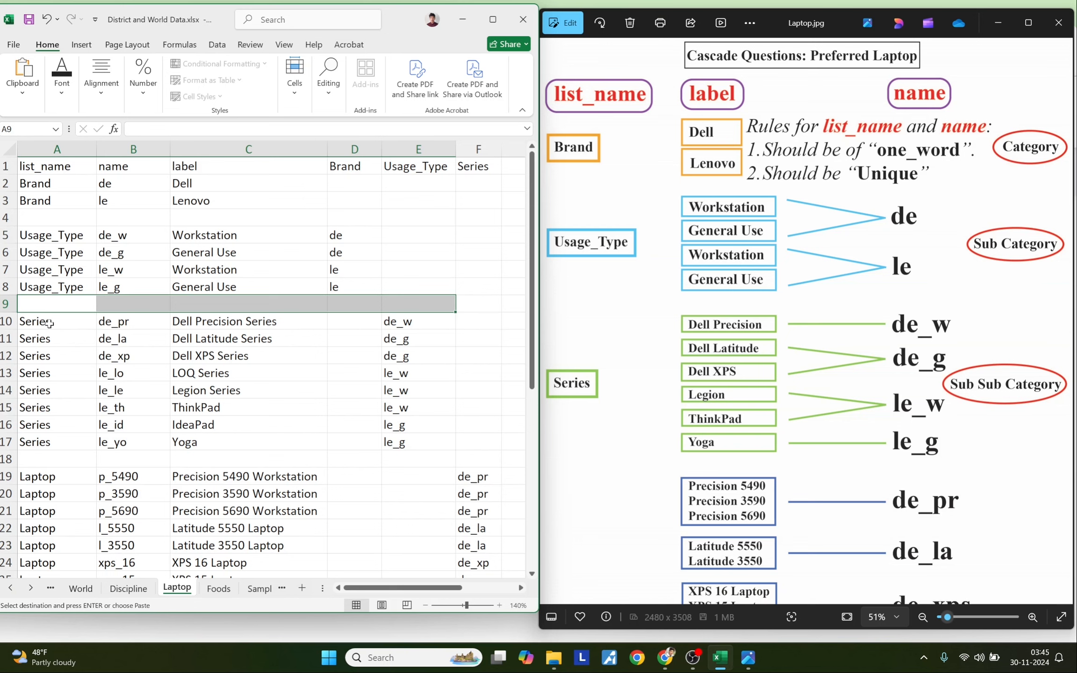
- Highlight the Series rows A10:C17, the Laptop rows A19:C23, then columns A1:C24
{"action": "left_click_drag", "start_coordinate": [49, 322], "coordinate": [69, 440]}
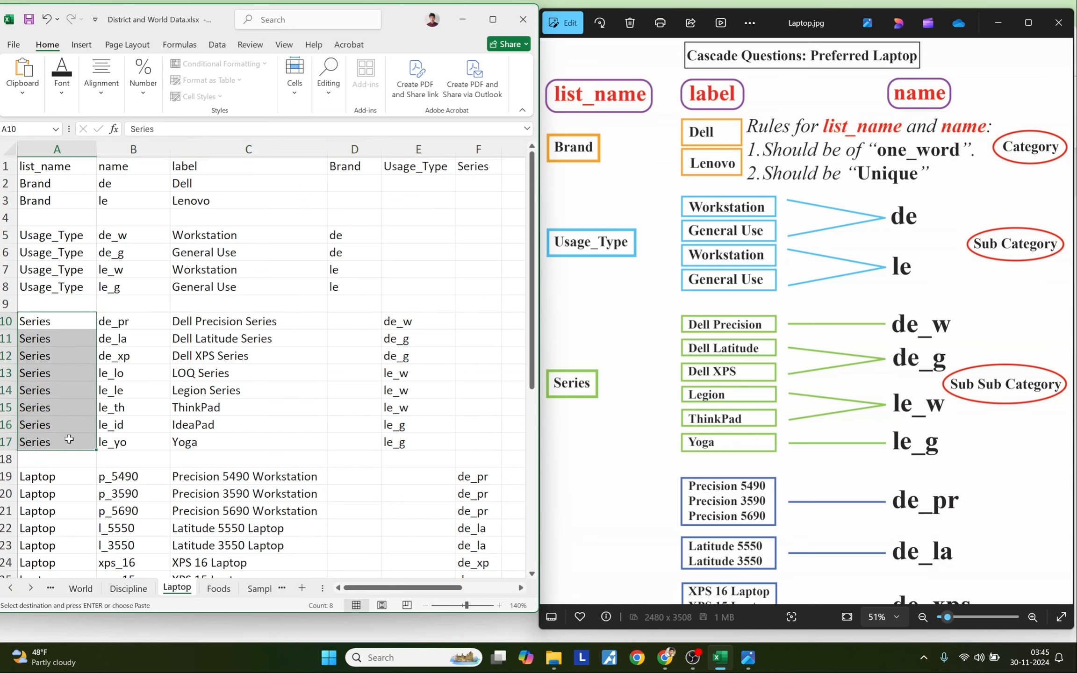
{"action": "left_click_drag", "start_coordinate": [140, 320], "coordinate": [151, 440]}
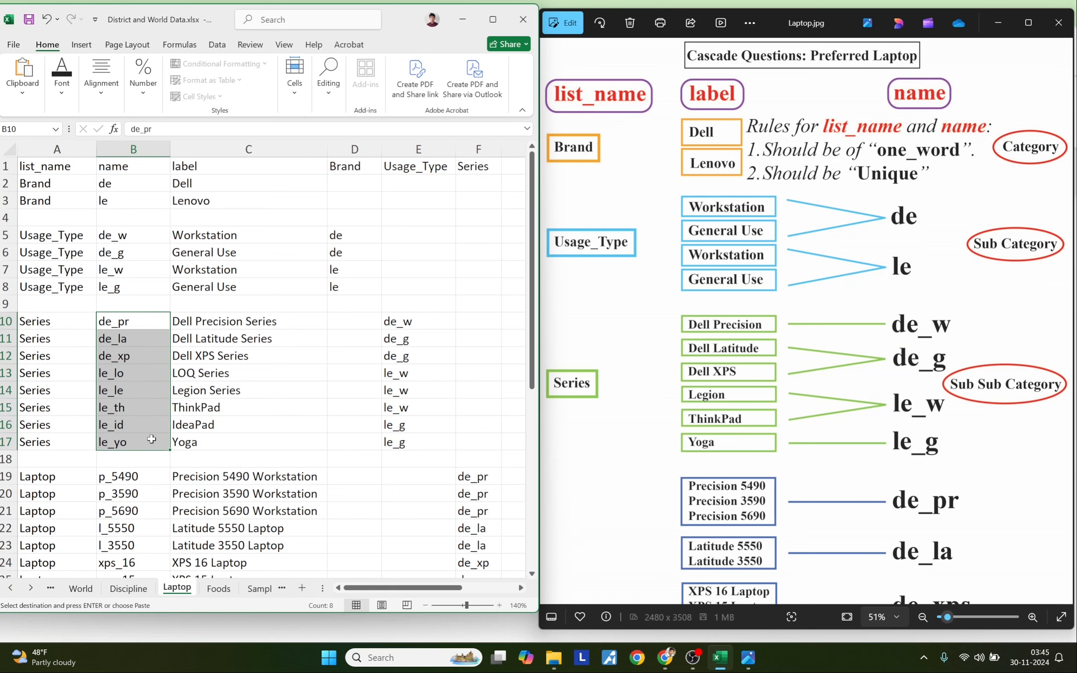
{"action": "left_click_drag", "start_coordinate": [220, 322], "coordinate": [221, 437]}
{"action": "left_click_drag", "start_coordinate": [70, 458], "coordinate": [483, 460]}
{"action": "left_click_drag", "start_coordinate": [45, 476], "coordinate": [55, 557]}
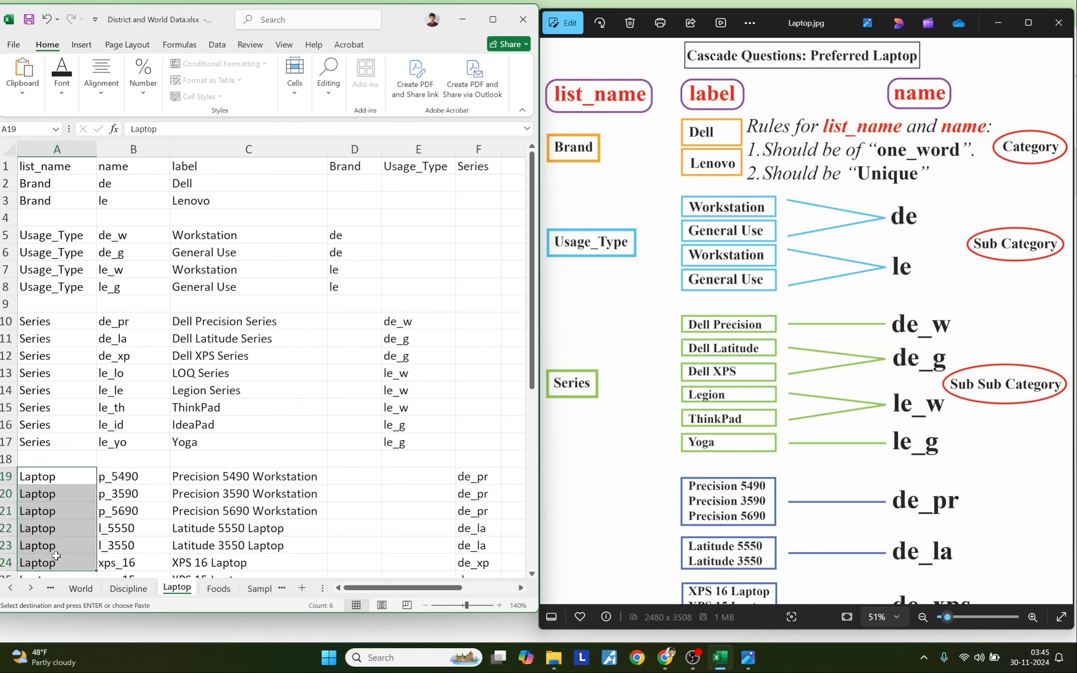
{"action": "left_click", "coordinate": [64, 459]}
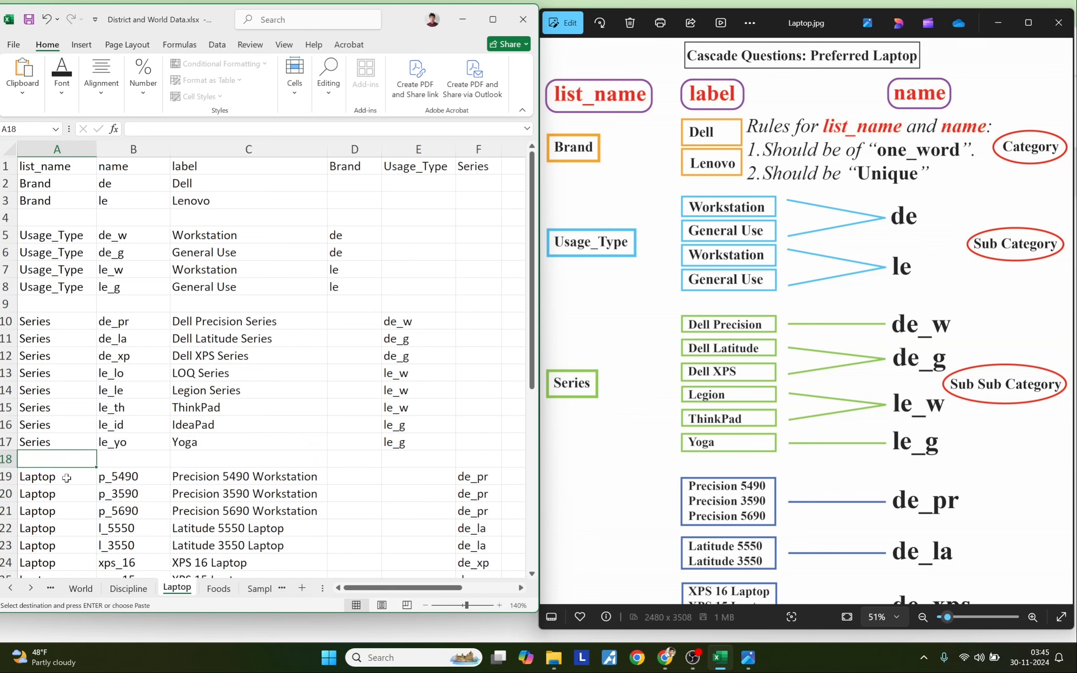
{"action": "left_click_drag", "start_coordinate": [66, 477], "coordinate": [72, 543]}
{"action": "left_click", "coordinate": [122, 476]}
{"action": "left_click_drag", "start_coordinate": [192, 476], "coordinate": [198, 553]}
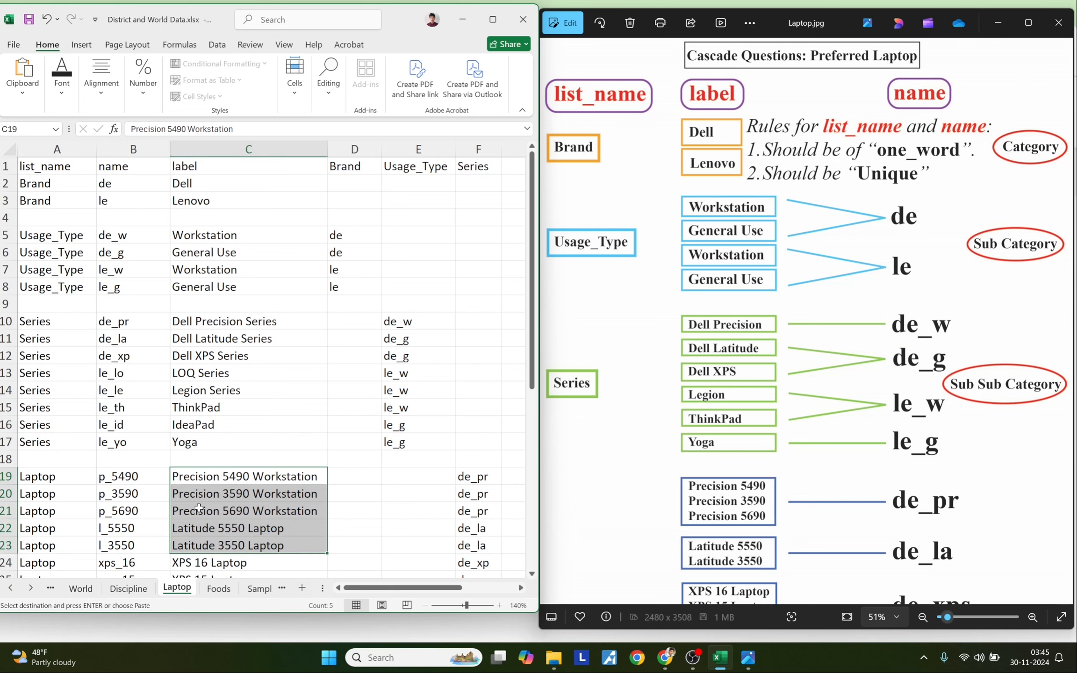
{"action": "left_click_drag", "start_coordinate": [150, 481], "coordinate": [150, 545]}
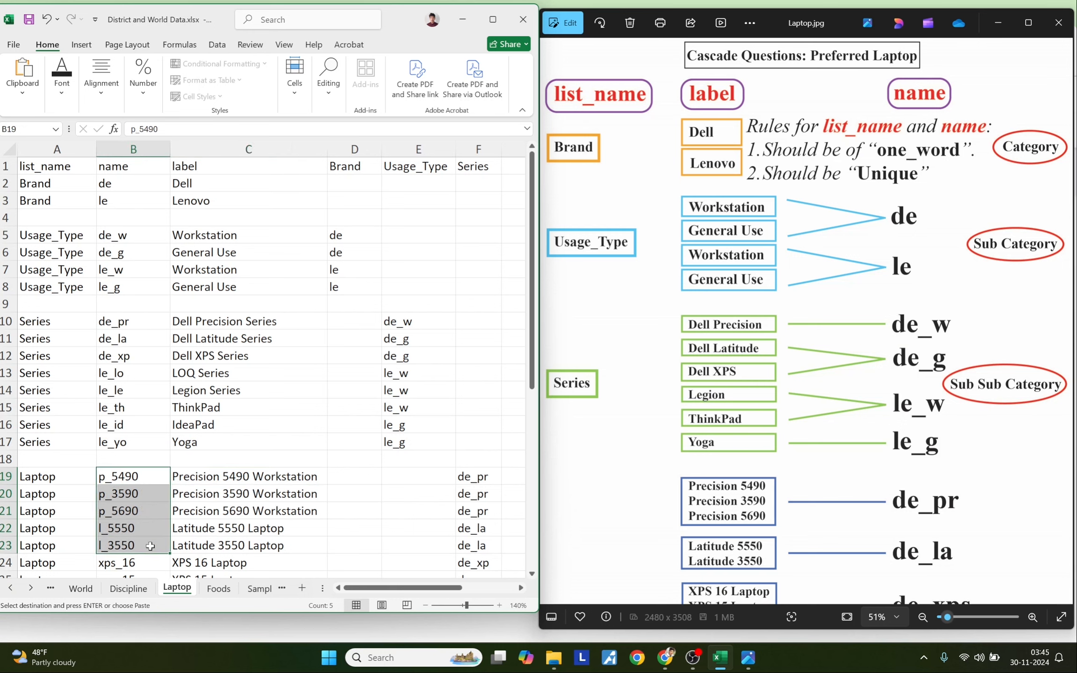
{"action": "left_click", "coordinate": [133, 321]}
{"action": "left_click_drag", "start_coordinate": [41, 168], "coordinate": [255, 562]}
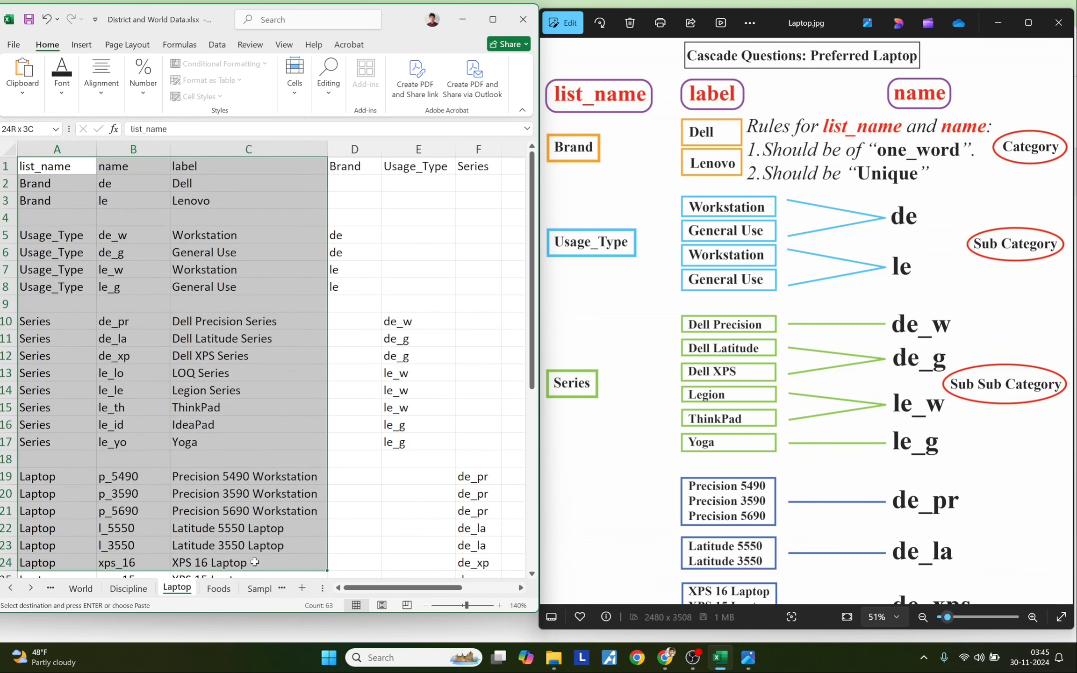
{"action": "left_click", "coordinate": [156, 418]}
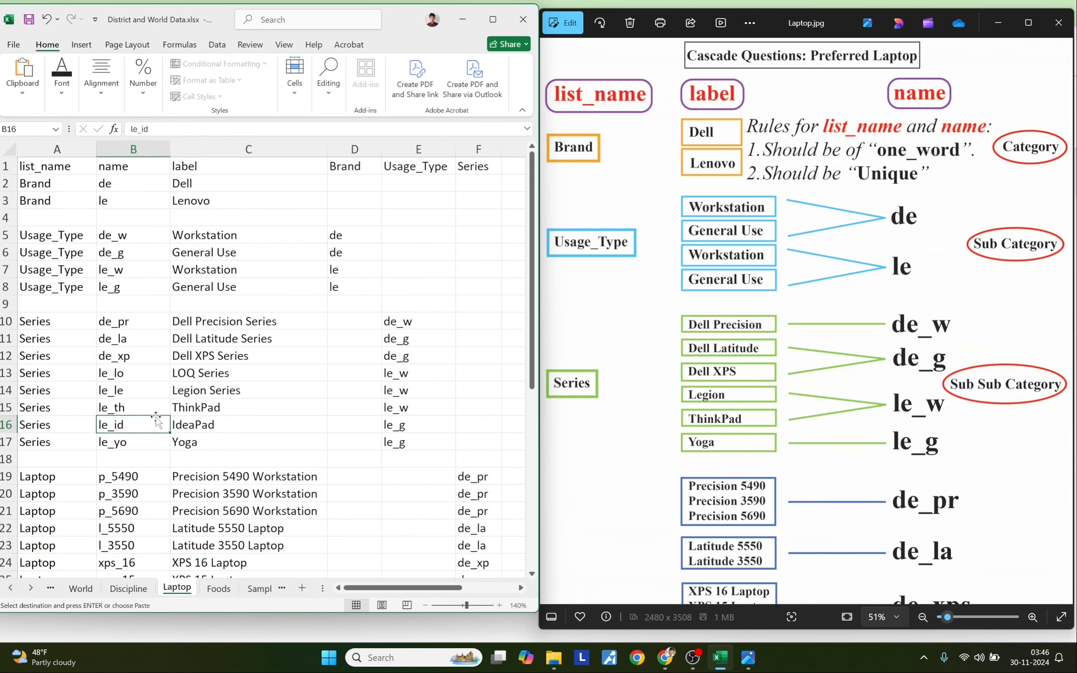
{"action": "left_click", "coordinate": [186, 182]}
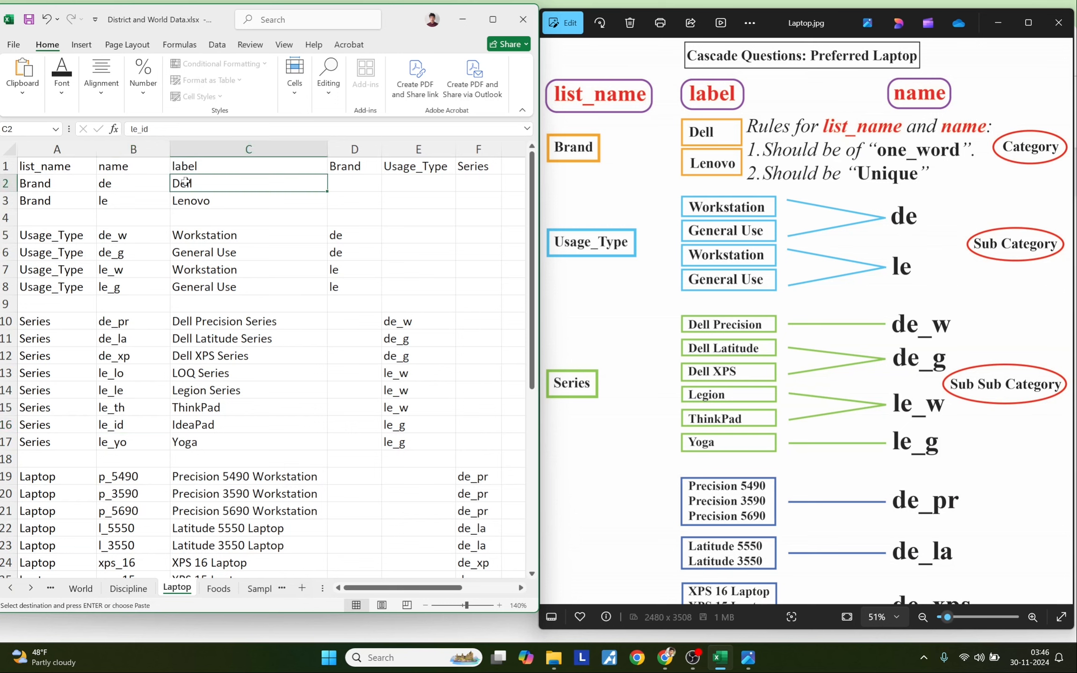
{"action": "left_click", "coordinate": [189, 238]}
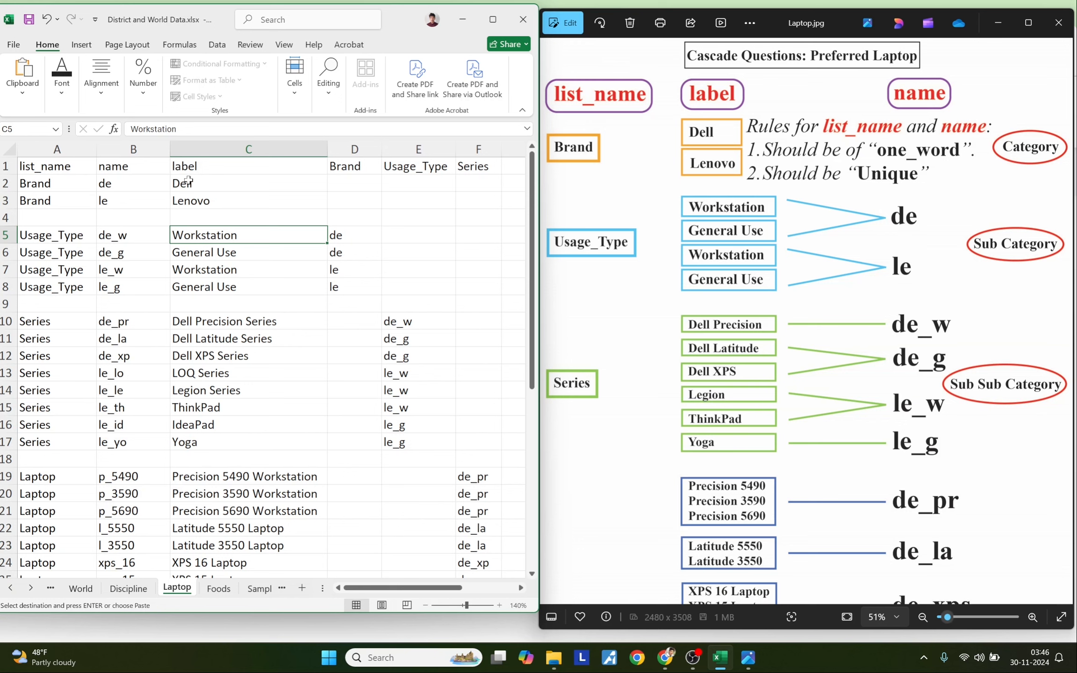
{"action": "left_click_drag", "start_coordinate": [198, 321], "coordinate": [201, 424]}
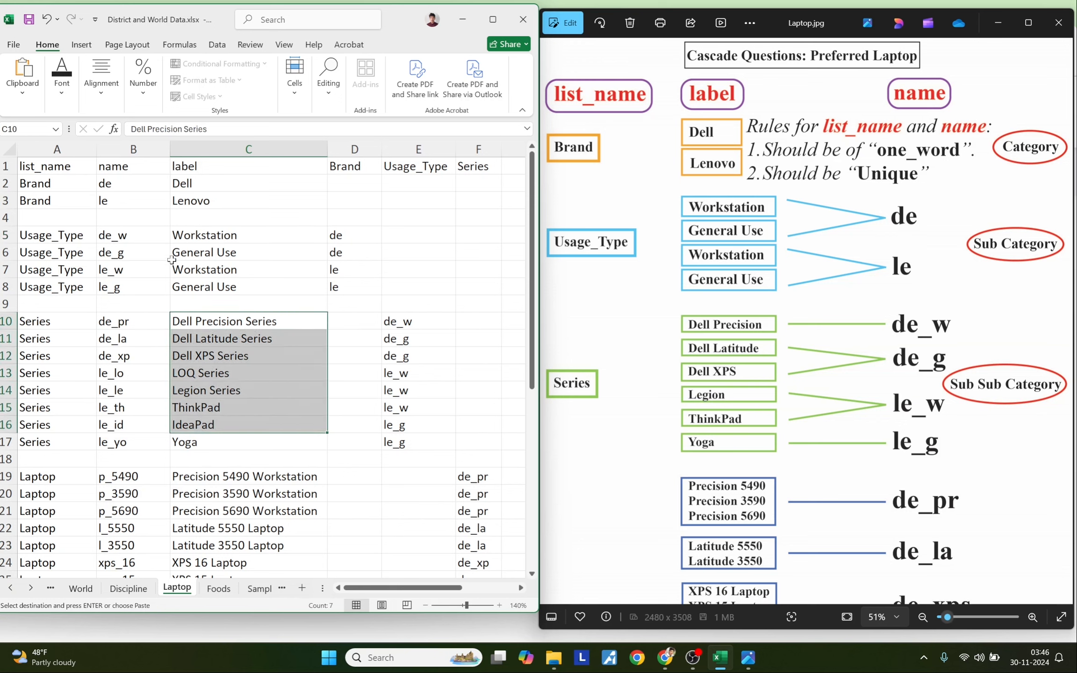
{"action": "left_click_drag", "start_coordinate": [213, 477], "coordinate": [217, 542]}
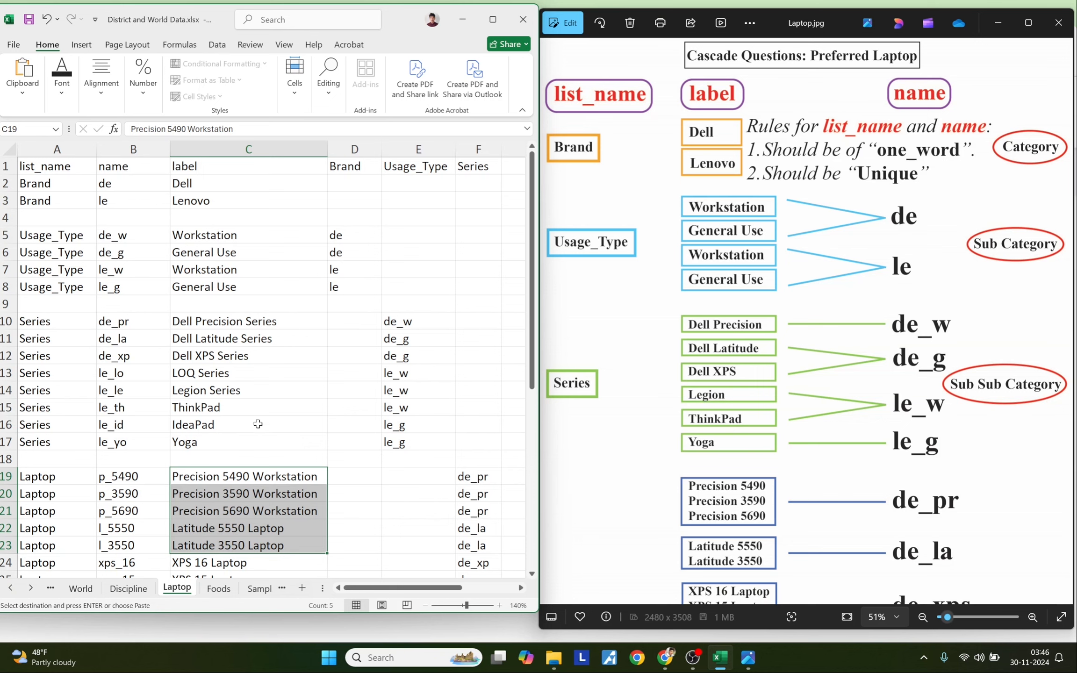
{"action": "left_click", "coordinate": [288, 280]}
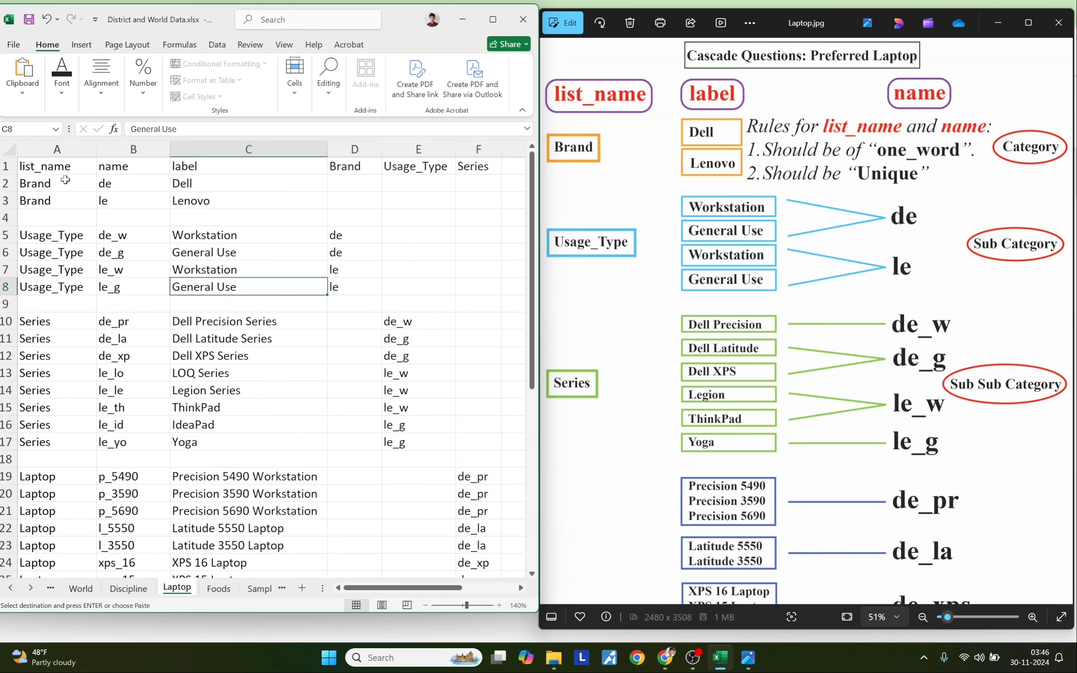
{"action": "left_click_drag", "start_coordinate": [199, 183], "coordinate": [223, 548]}
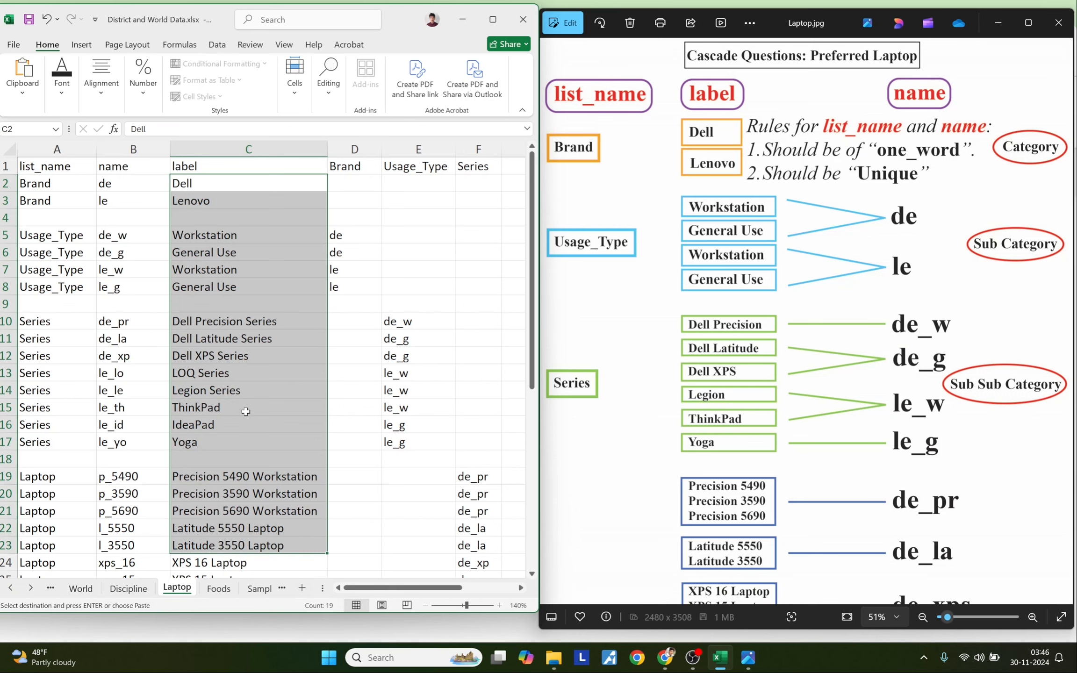
{"action": "left_click", "coordinate": [245, 412]}
{"action": "left_click_drag", "start_coordinate": [44, 182], "coordinate": [54, 297]}
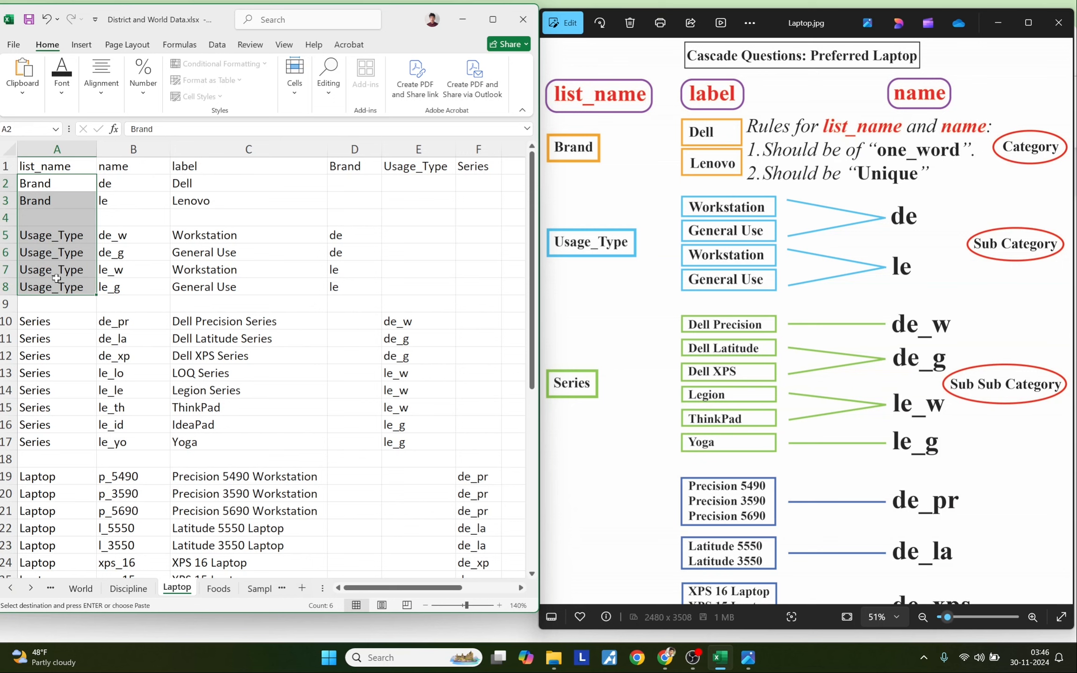
{"action": "left_click", "coordinate": [56, 279]}
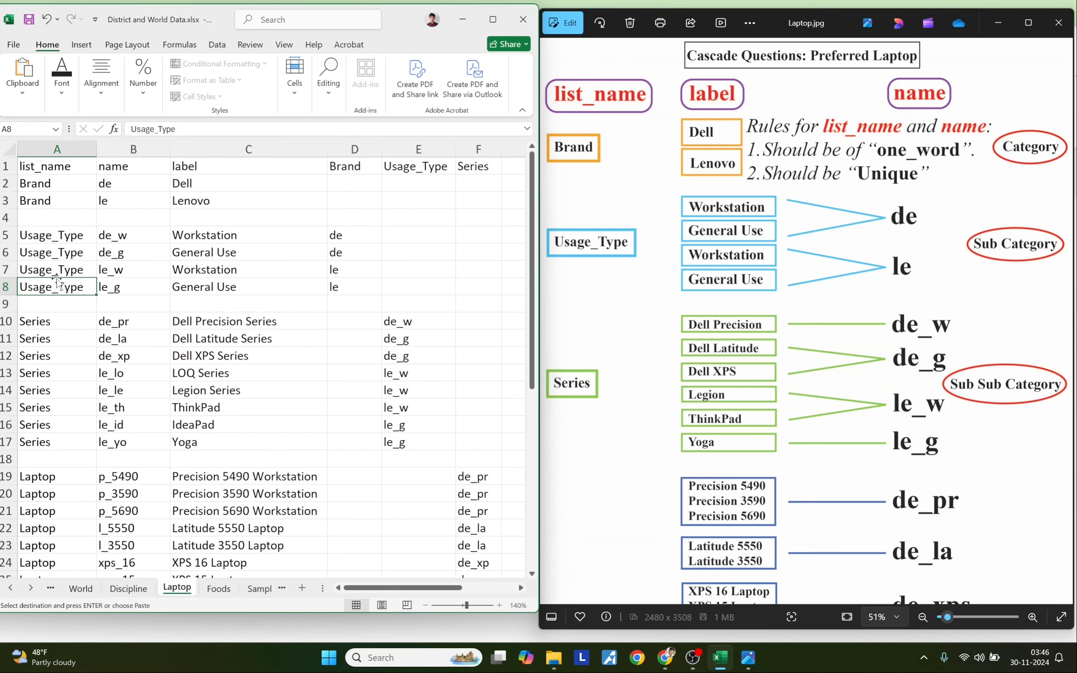
{"action": "left_click", "coordinate": [45, 184]}
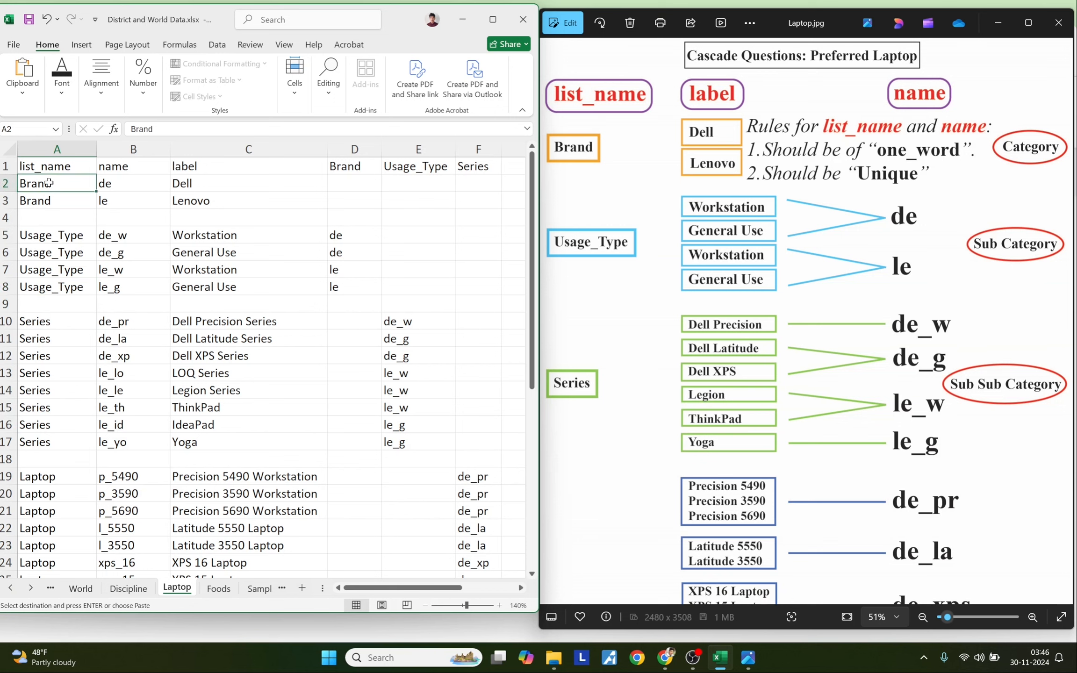
{"action": "left_click", "coordinate": [341, 170]}
{"action": "left_click_drag", "start_coordinate": [341, 170], "coordinate": [368, 551]}
{"action": "left_click", "coordinate": [357, 321]}
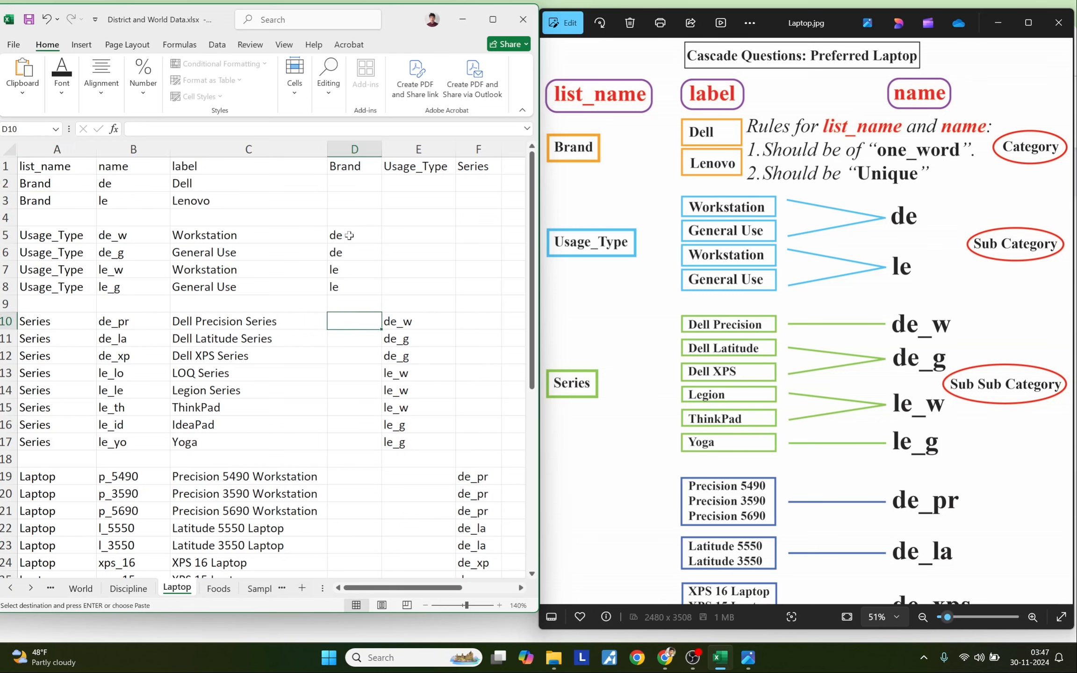
{"action": "left_click_drag", "start_coordinate": [234, 238], "coordinate": [228, 283]}
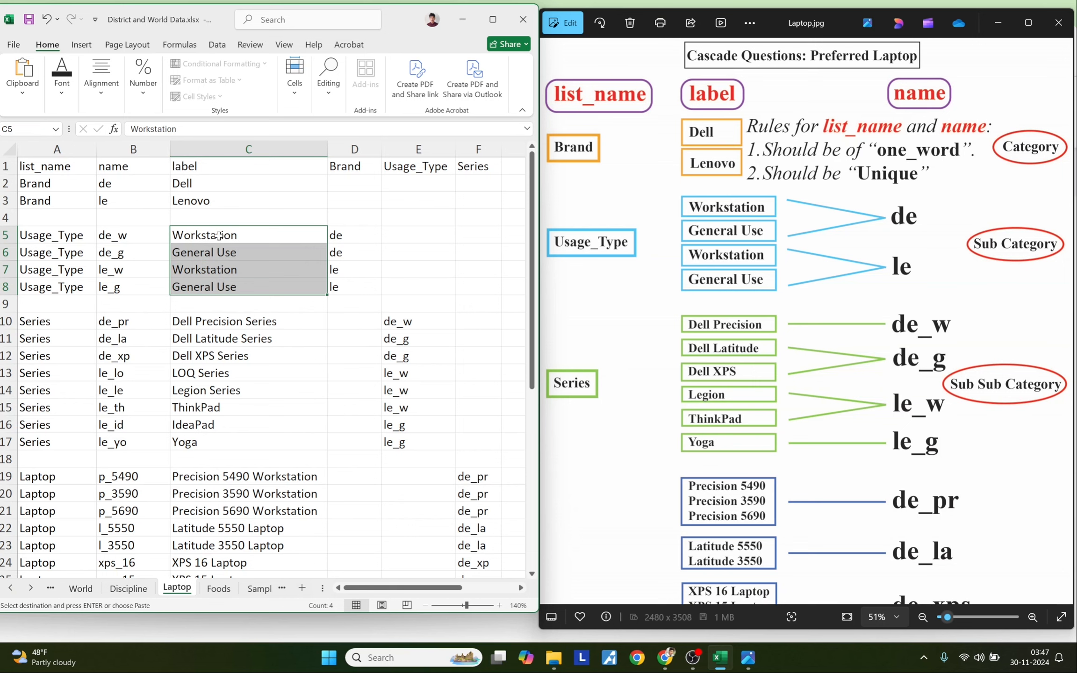
{"action": "left_click_drag", "start_coordinate": [218, 235], "coordinate": [223, 280]}
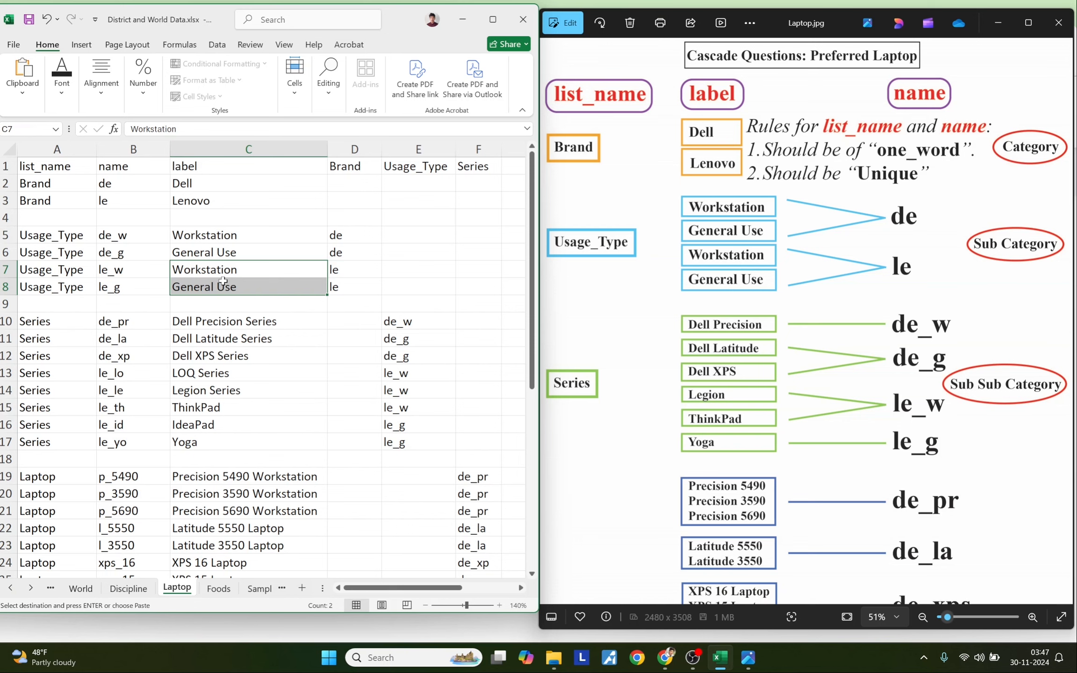
{"action": "left_click_drag", "start_coordinate": [226, 235], "coordinate": [226, 252]}
{"action": "mouse_move", "coordinate": [142, 183]}
{"action": "left_mouse_down"}
{"action": "mouse_move", "coordinate": [177, 185]}
{"action": "mouse_move", "coordinate": [140, 185]}
{"action": "left_mouse_up"}
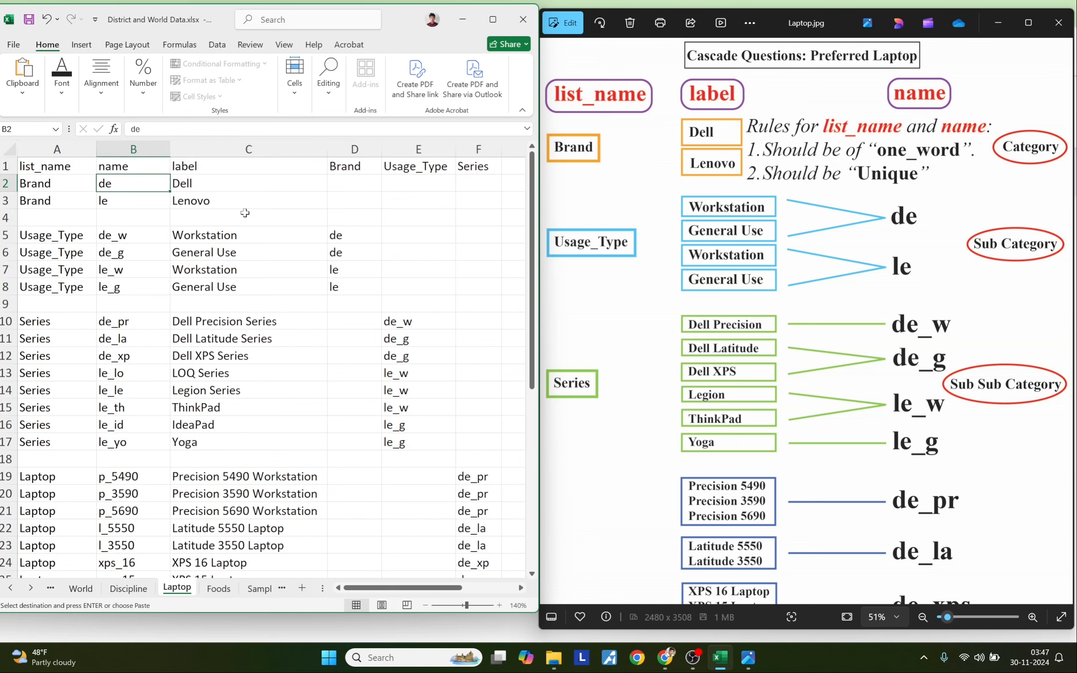
{"action": "left_click_drag", "start_coordinate": [344, 234], "coordinate": [351, 251]}
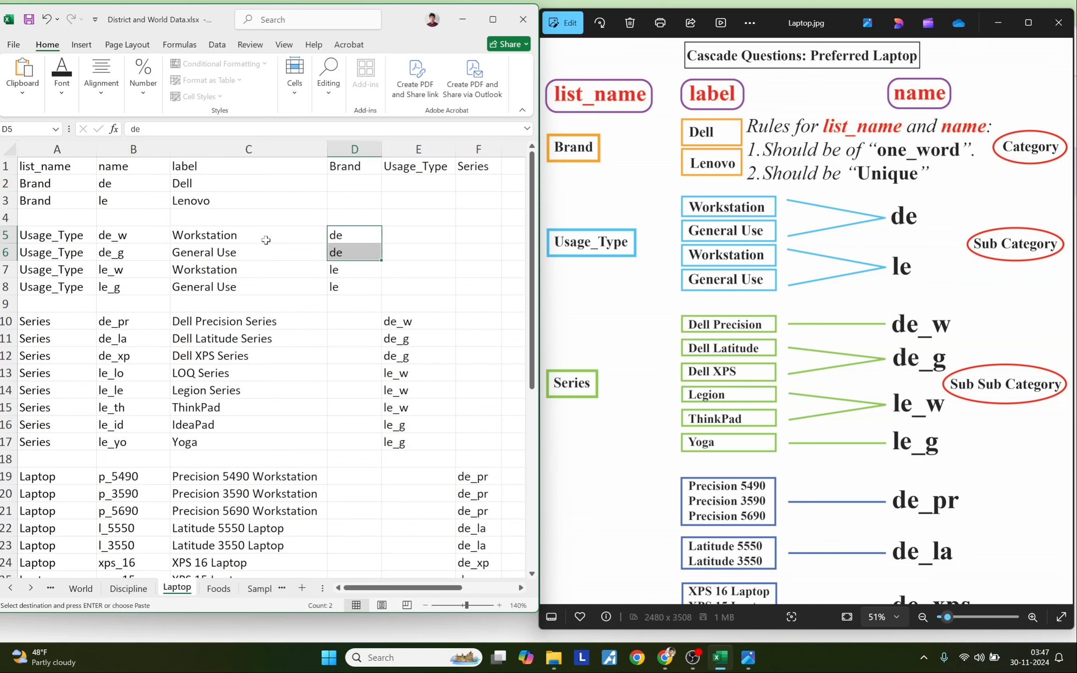
{"action": "left_click_drag", "start_coordinate": [259, 235], "coordinate": [258, 253]}
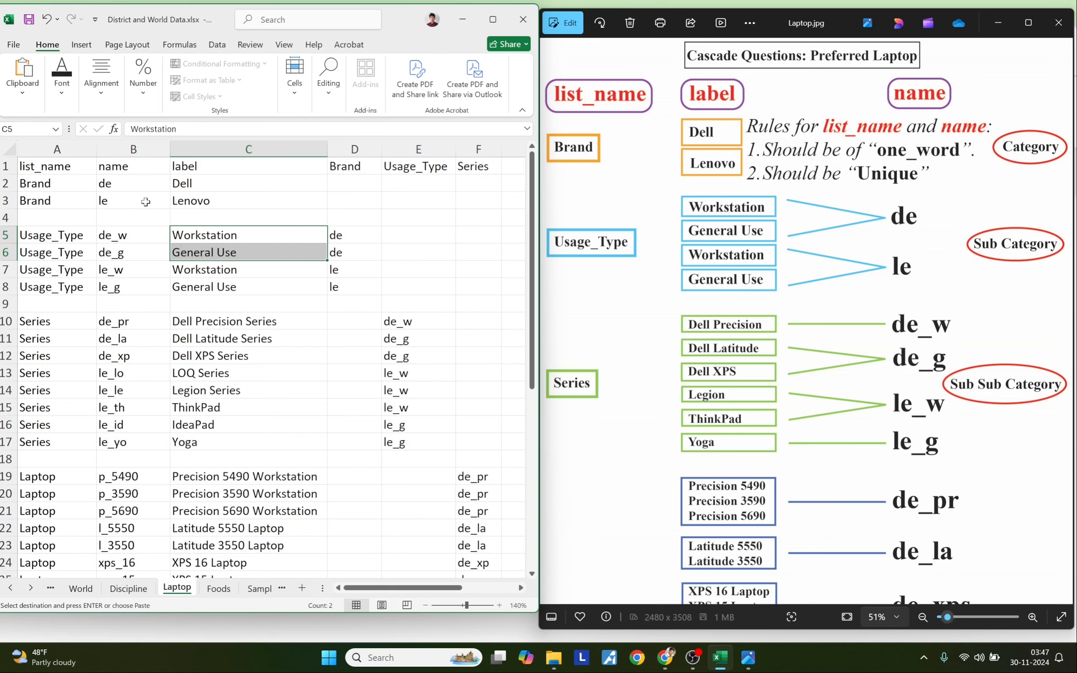
{"action": "key", "text": "Up"}
{"action": "key", "text": "Up"}
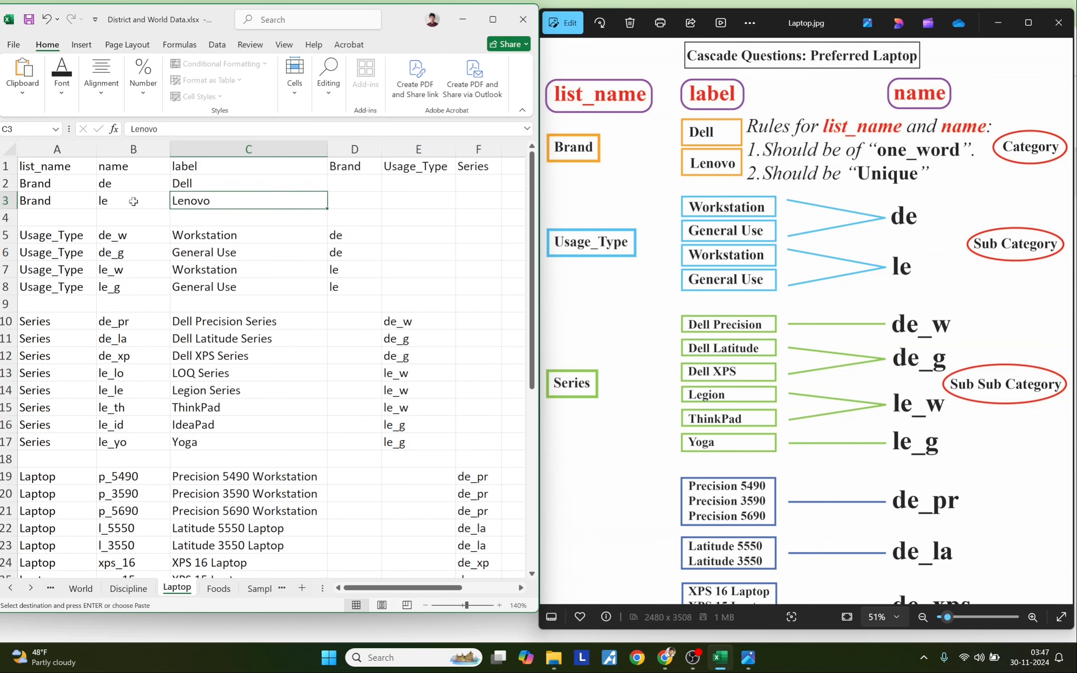
{"action": "left_click_drag", "start_coordinate": [347, 271], "coordinate": [349, 285]}
{"action": "left_click_drag", "start_coordinate": [271, 271], "coordinate": [272, 283]}
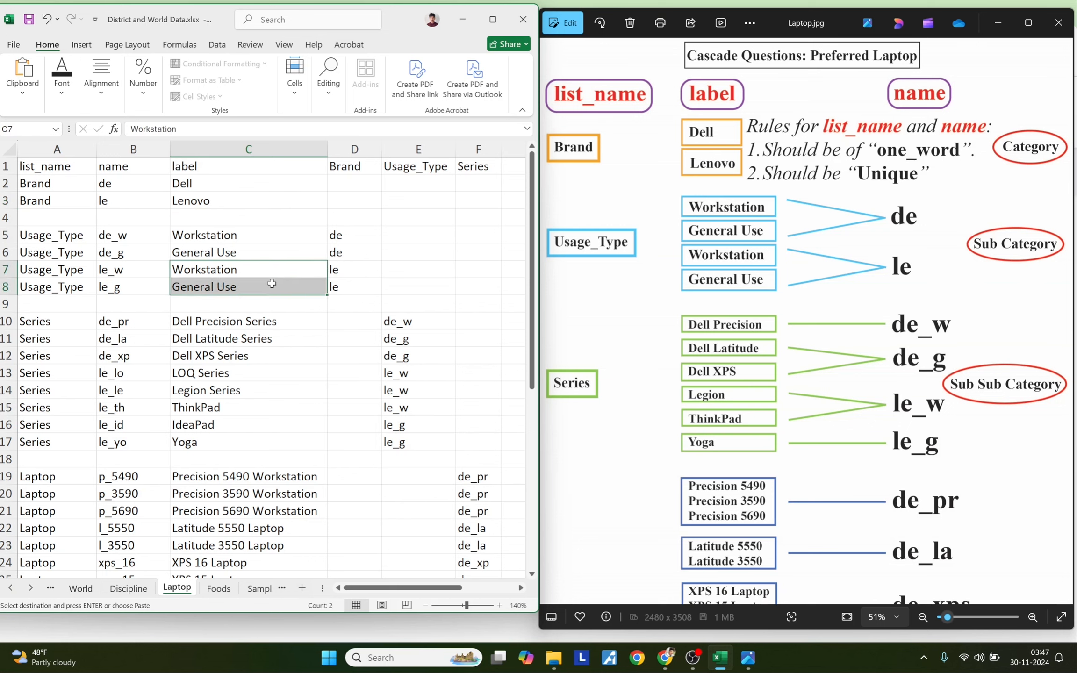
{"action": "left_click", "coordinate": [89, 338]}
{"action": "left_click_drag", "start_coordinate": [62, 245], "coordinate": [68, 442]}
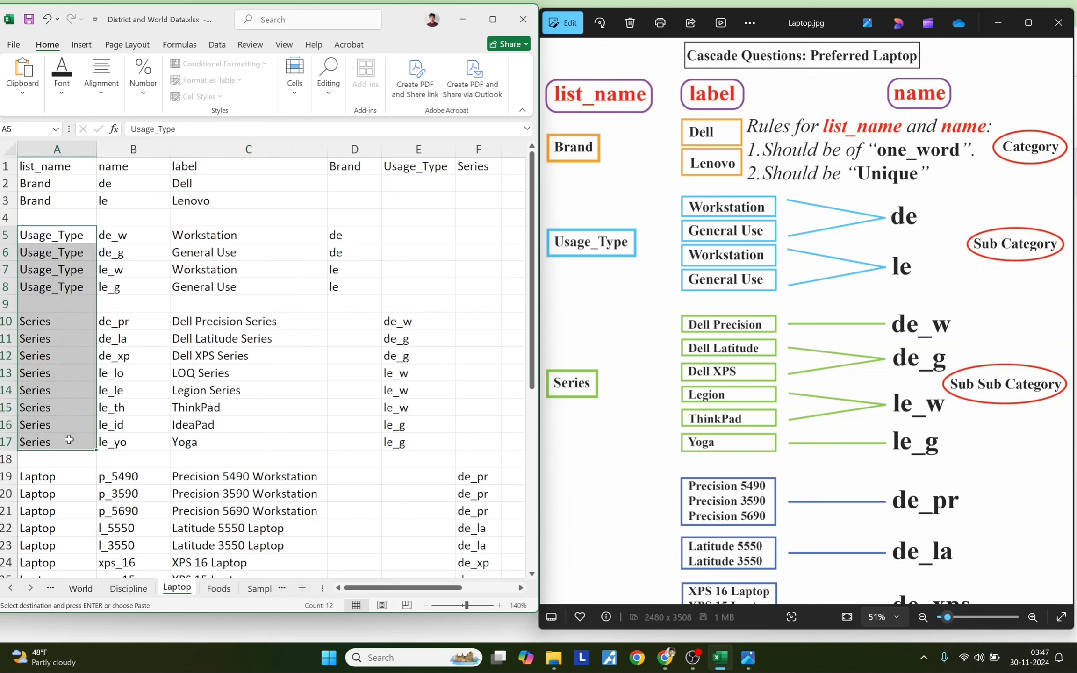
{"action": "left_click", "coordinate": [54, 236]}
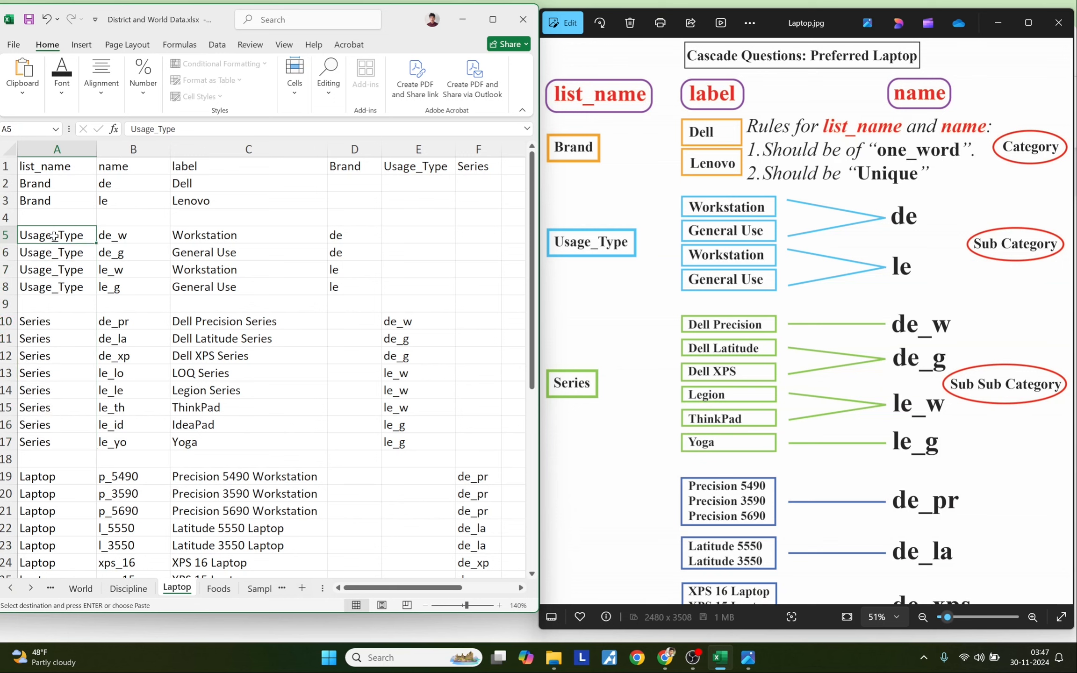
{"action": "left_click", "coordinate": [67, 327]}
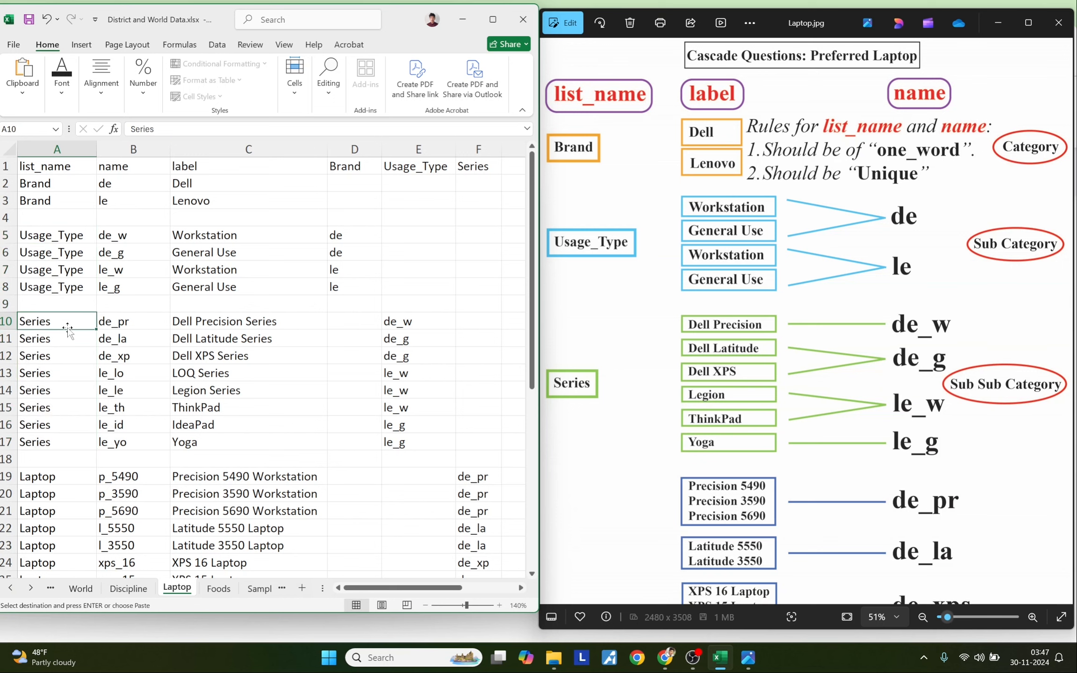
{"action": "left_click", "coordinate": [60, 236]}
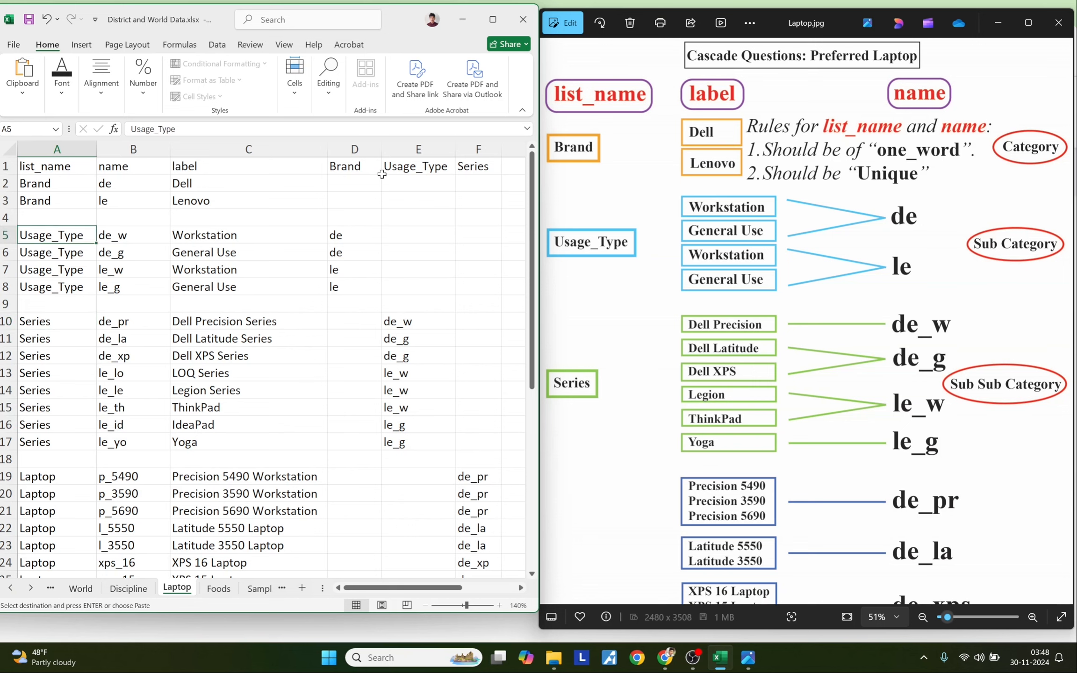
{"action": "left_click", "coordinate": [400, 168]}
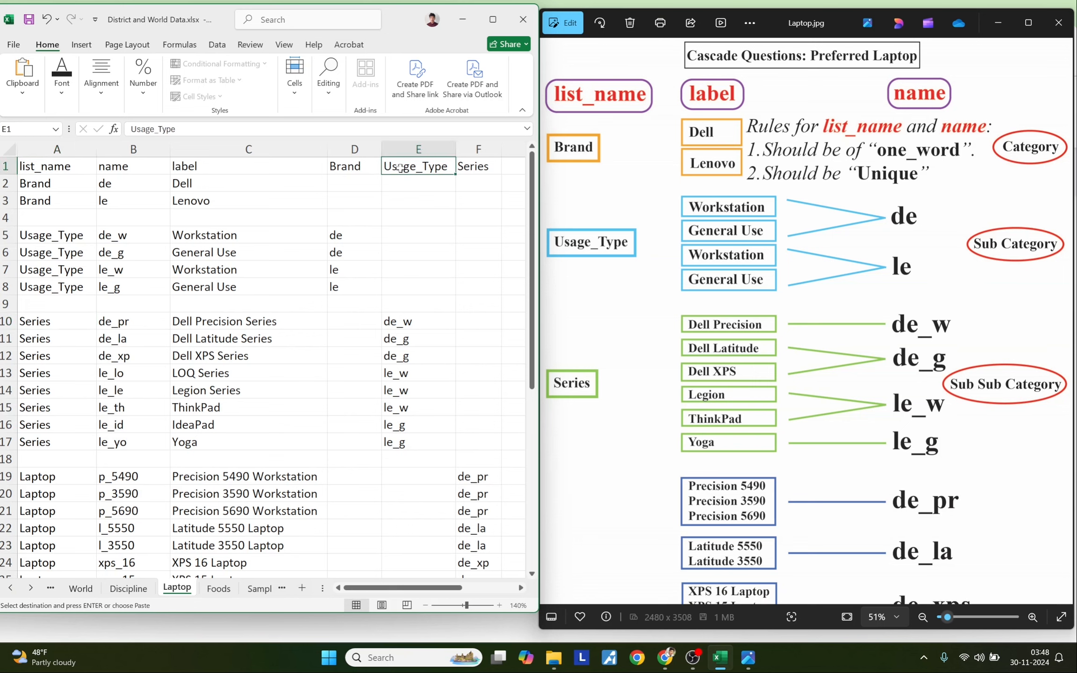
{"action": "left_click_drag", "start_coordinate": [219, 323], "coordinate": [219, 442]}
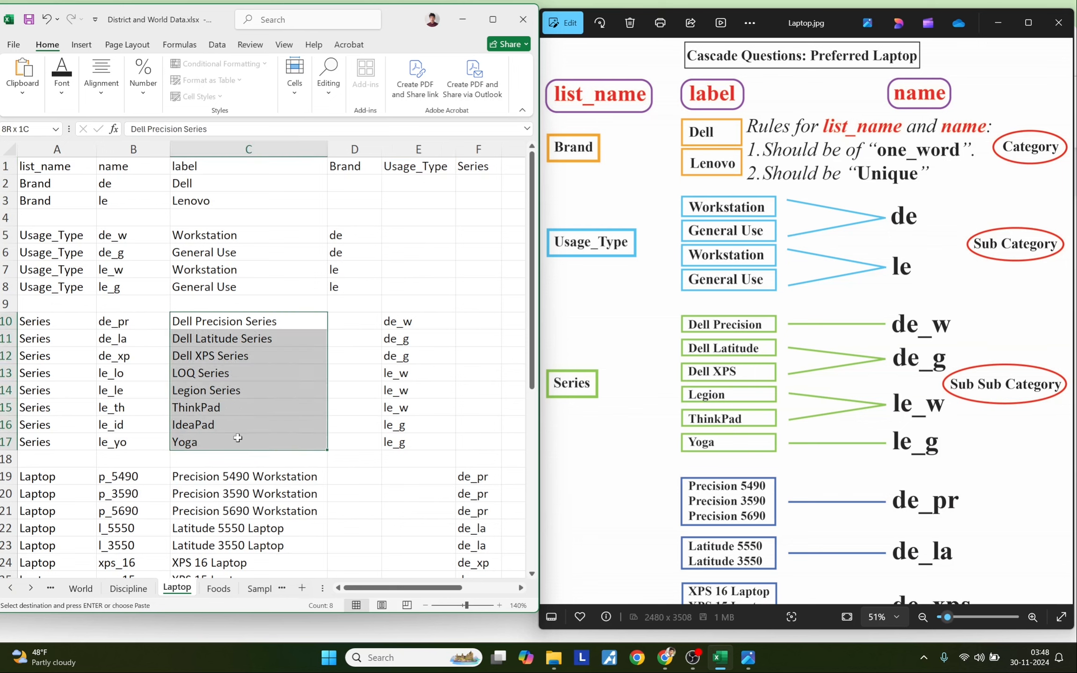
{"action": "left_click_drag", "start_coordinate": [218, 233], "coordinate": [218, 287]}
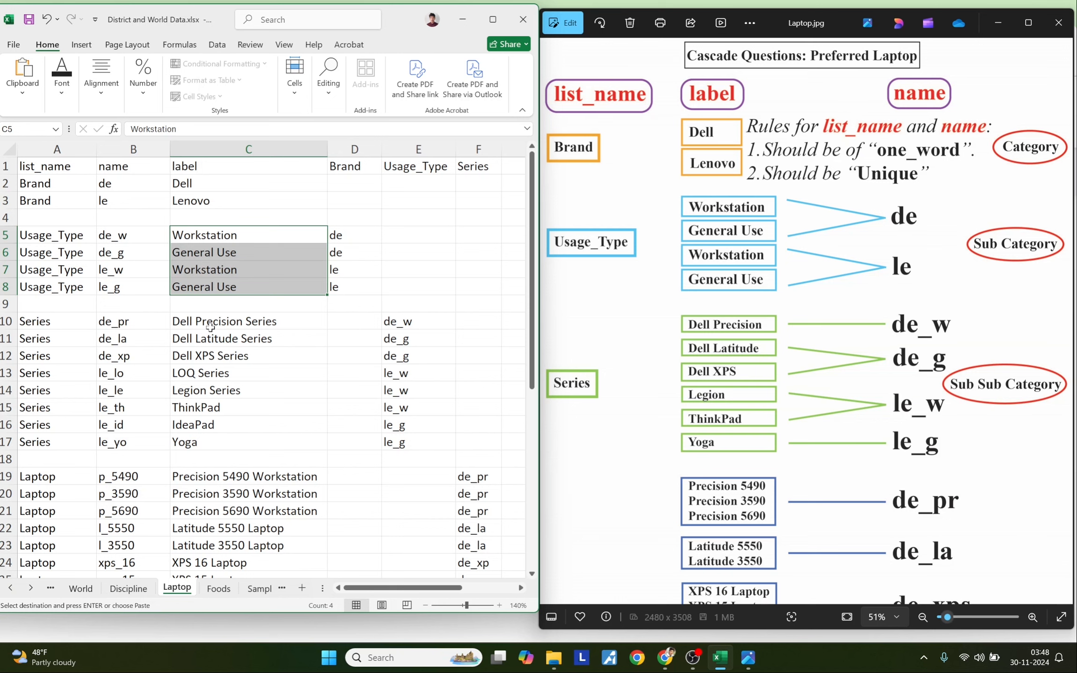
{"action": "left_click", "coordinate": [200, 240]}
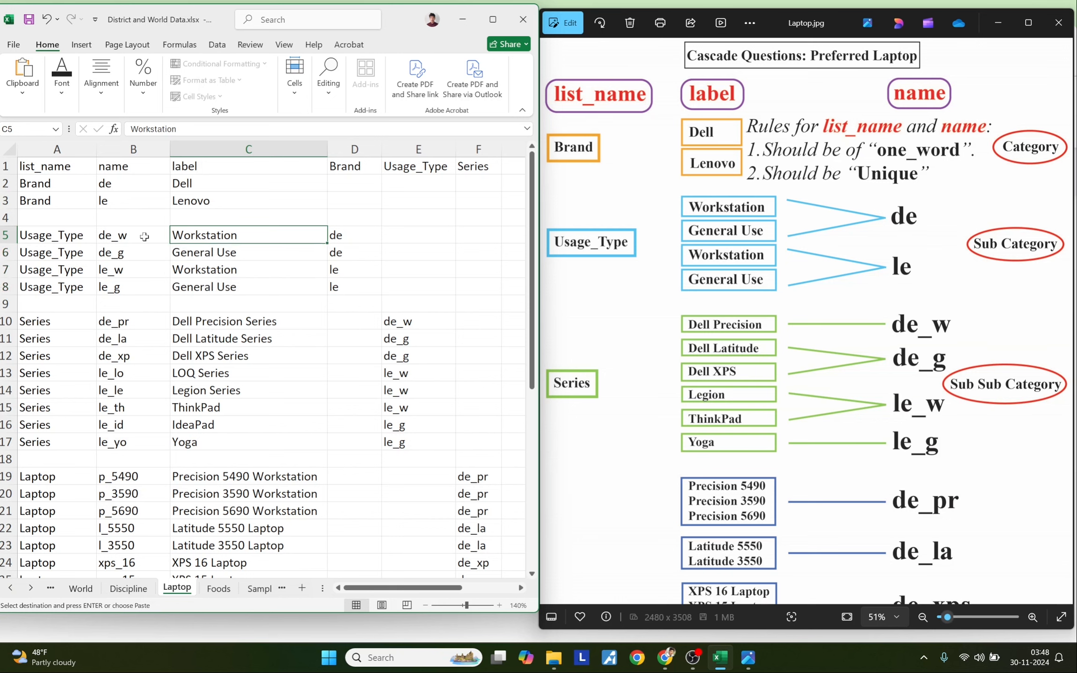
{"action": "left_click", "coordinate": [391, 326]}
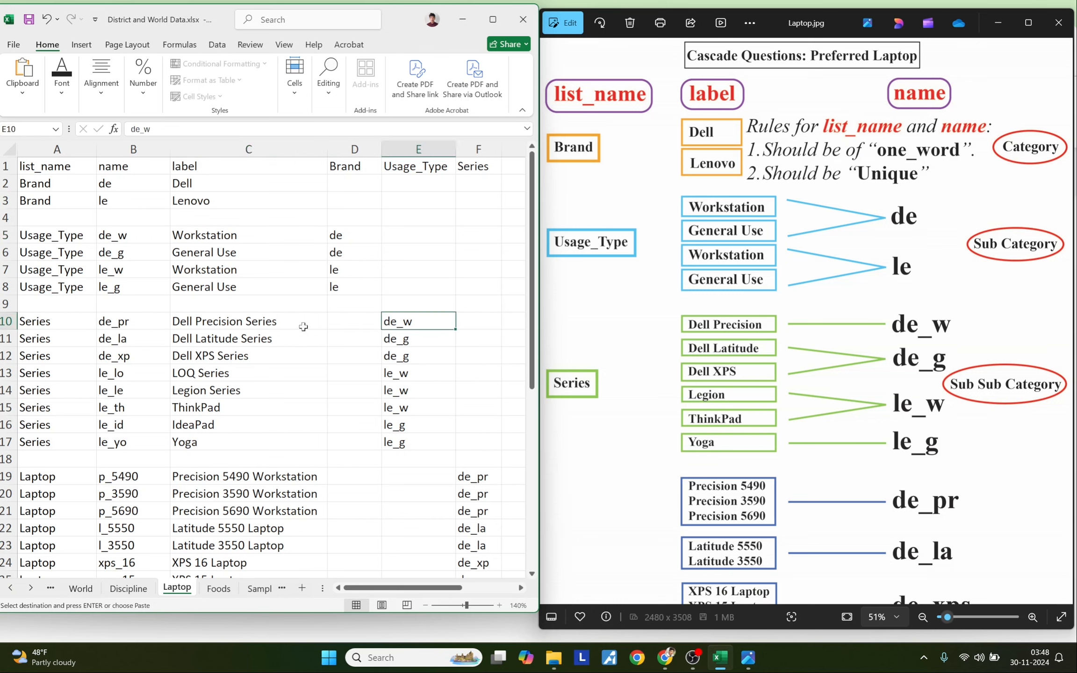
{"action": "left_click_drag", "start_coordinate": [243, 339], "coordinate": [219, 350]}
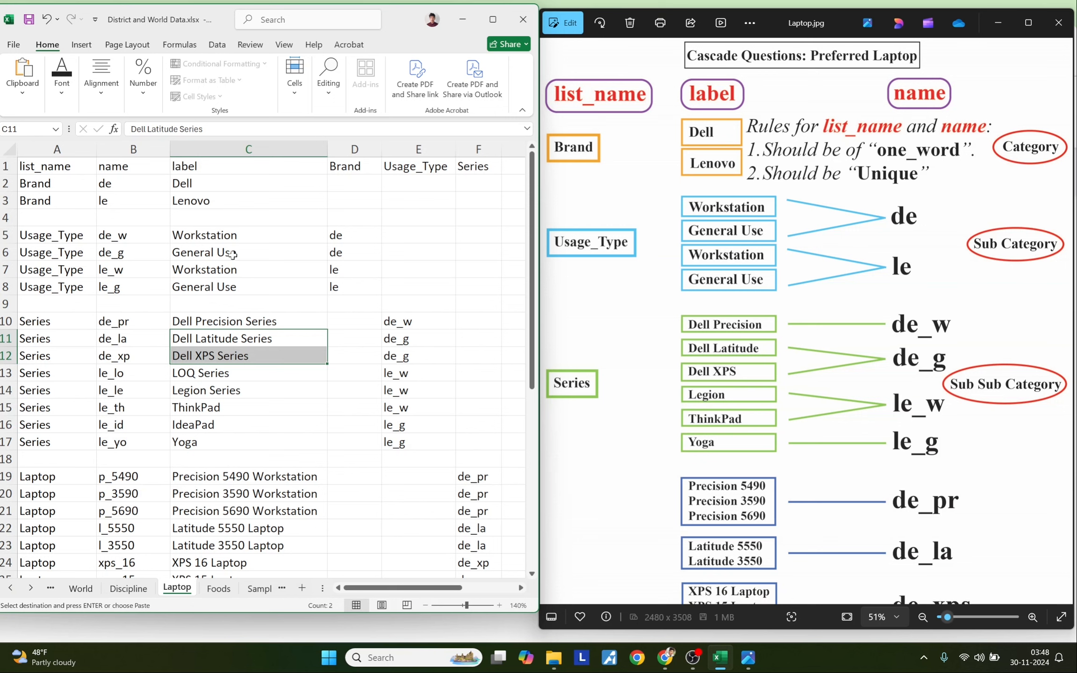
{"action": "left_click", "coordinate": [131, 258]}
{"action": "left_click_drag", "start_coordinate": [395, 339], "coordinate": [394, 356]}
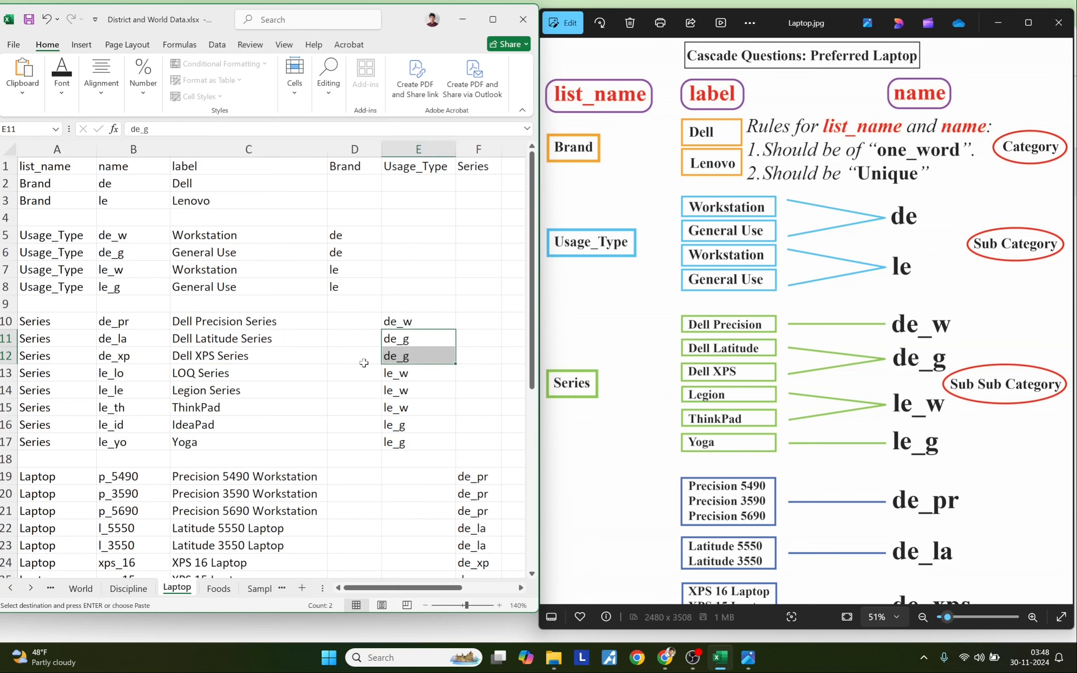
{"action": "left_click_drag", "start_coordinate": [246, 338], "coordinate": [244, 353]}
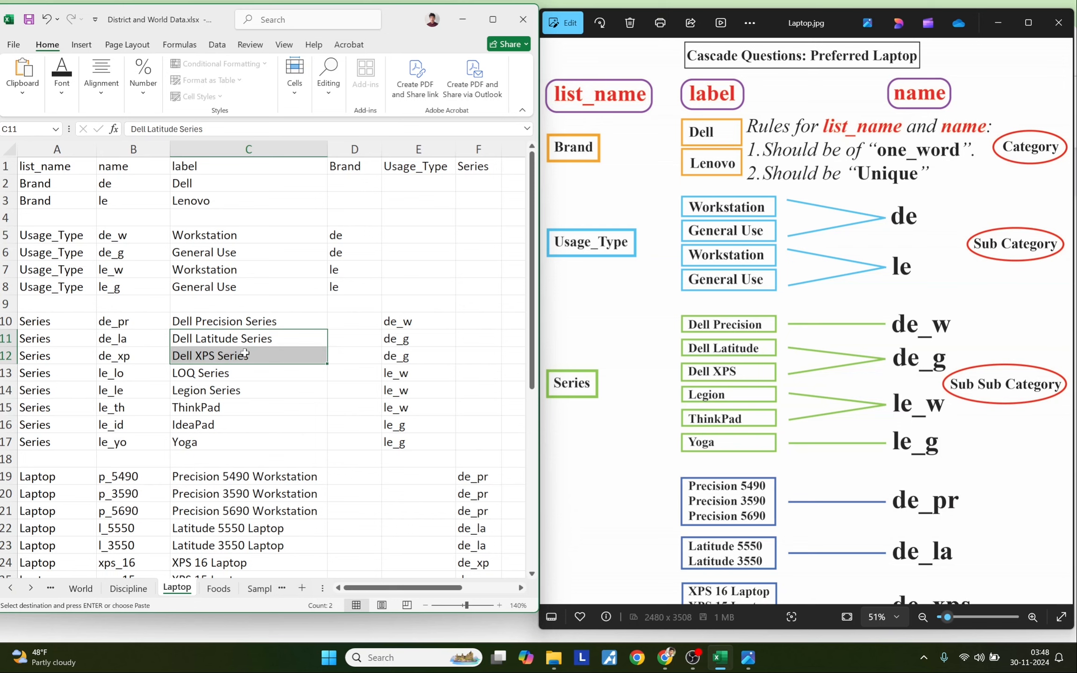
{"action": "left_click_drag", "start_coordinate": [407, 340], "coordinate": [409, 355]}
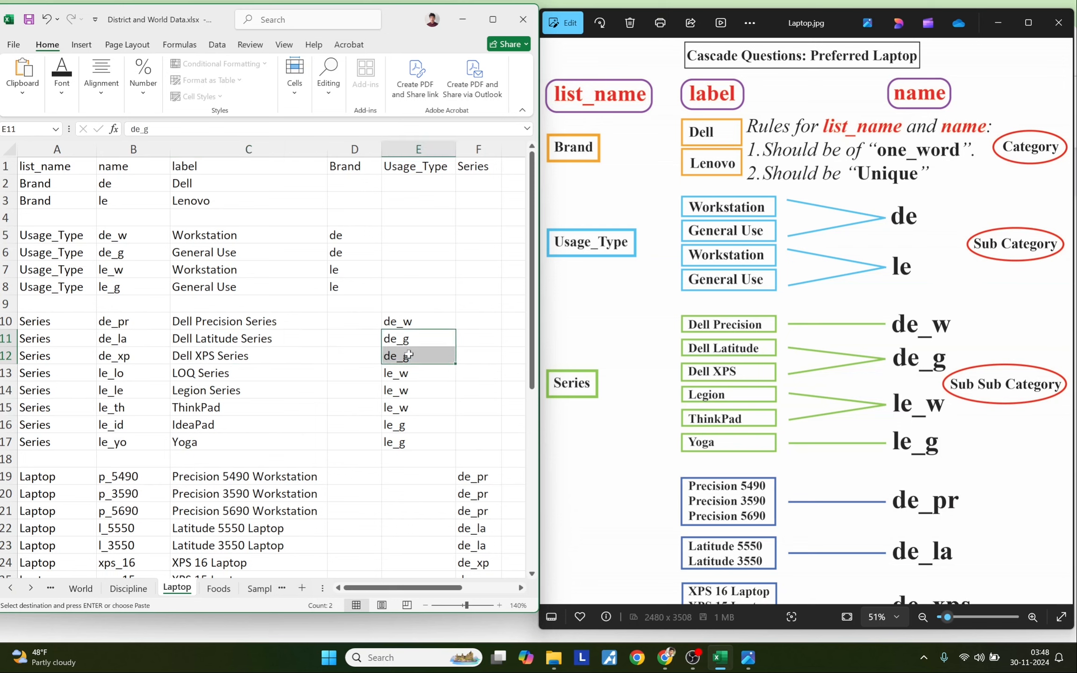
{"action": "left_click_drag", "start_coordinate": [206, 372], "coordinate": [207, 399]}
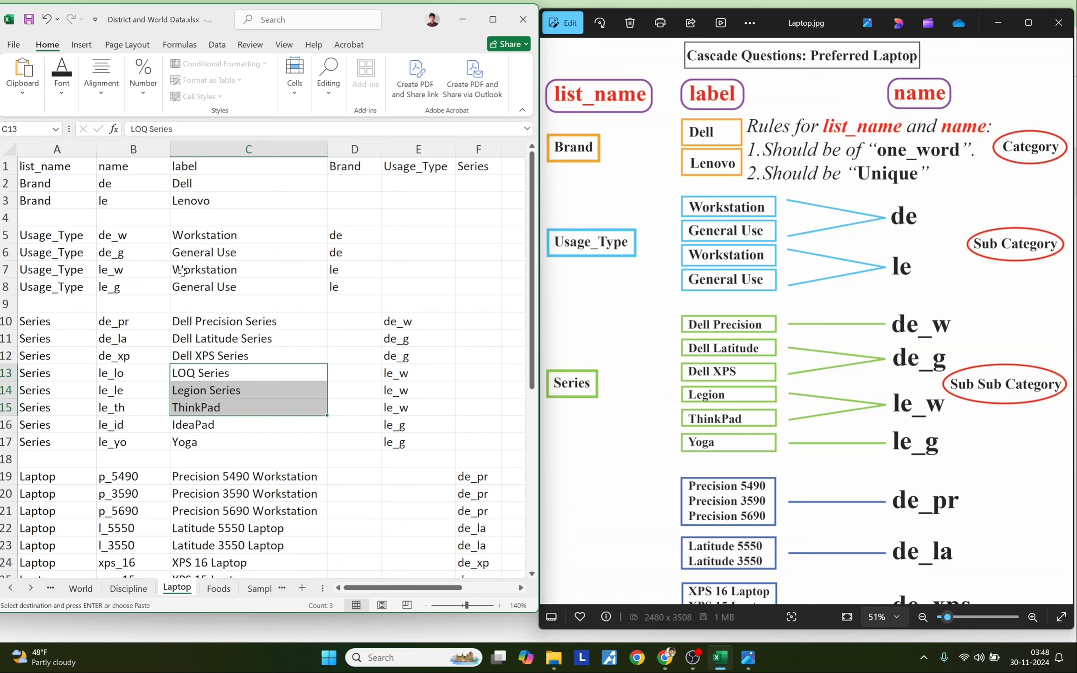
{"action": "left_click", "coordinate": [153, 271]}
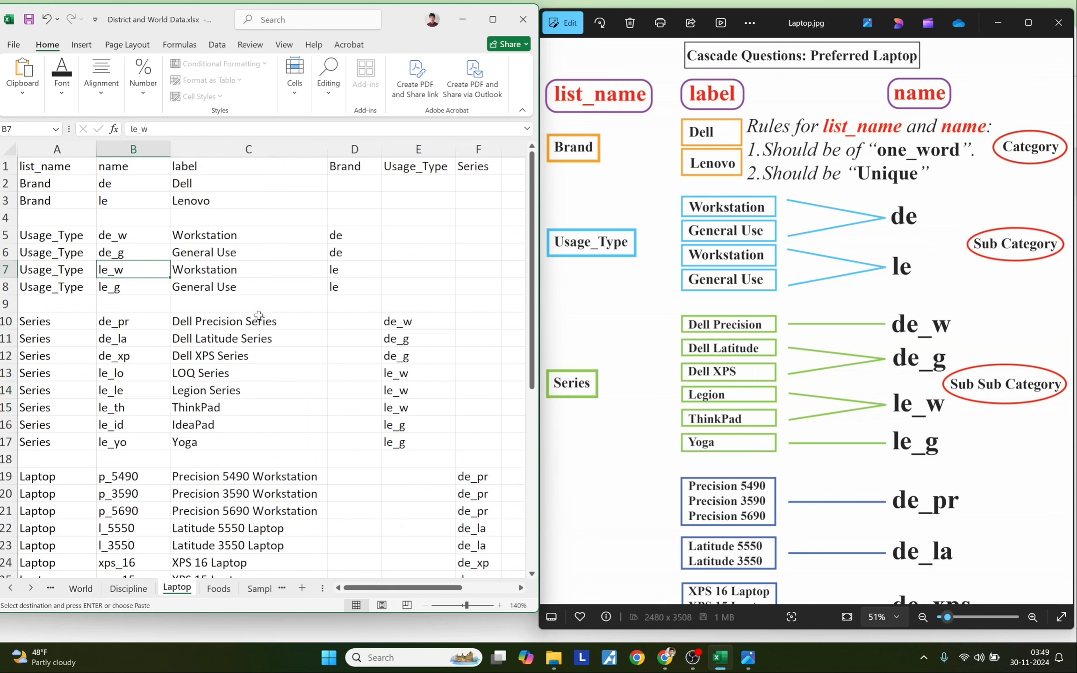
{"action": "left_click_drag", "start_coordinate": [396, 376], "coordinate": [402, 407]}
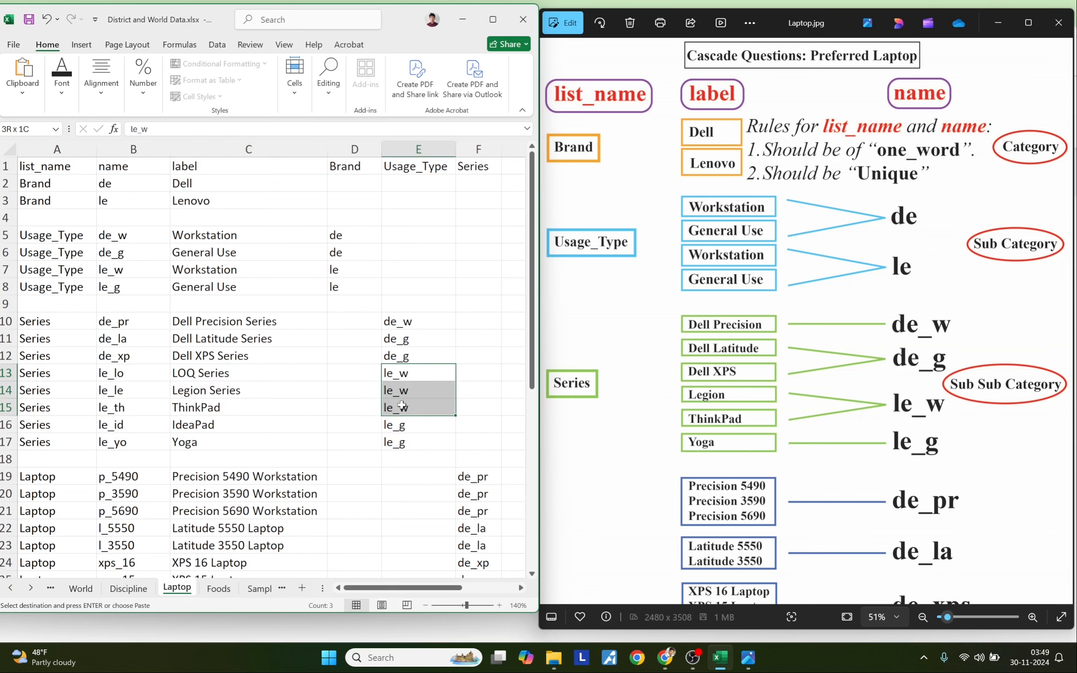
{"action": "left_click", "coordinate": [234, 373]}
{"action": "left_click_drag", "start_coordinate": [234, 387], "coordinate": [239, 440]}
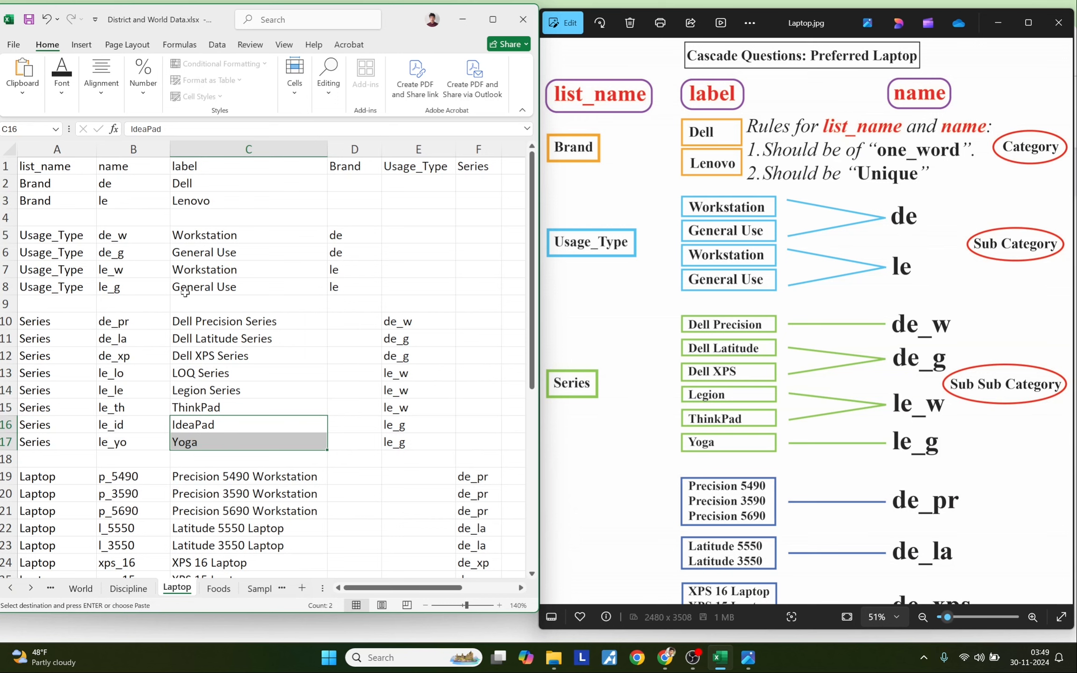
{"action": "left_click", "coordinate": [138, 289]}
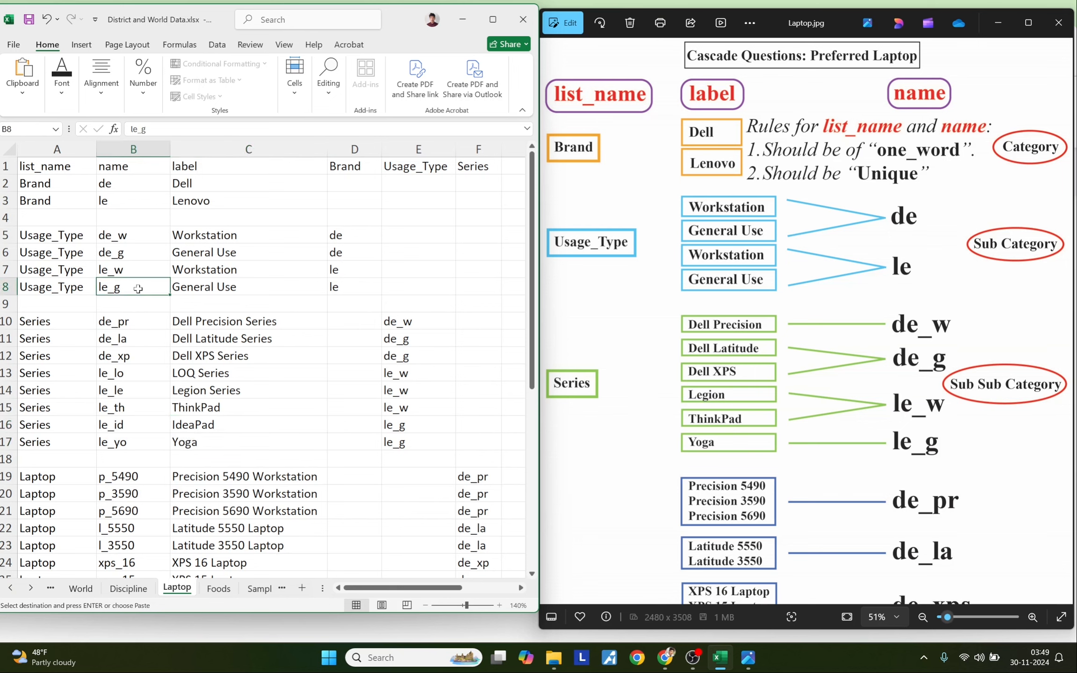
{"action": "left_click_drag", "start_coordinate": [393, 429], "coordinate": [400, 443]}
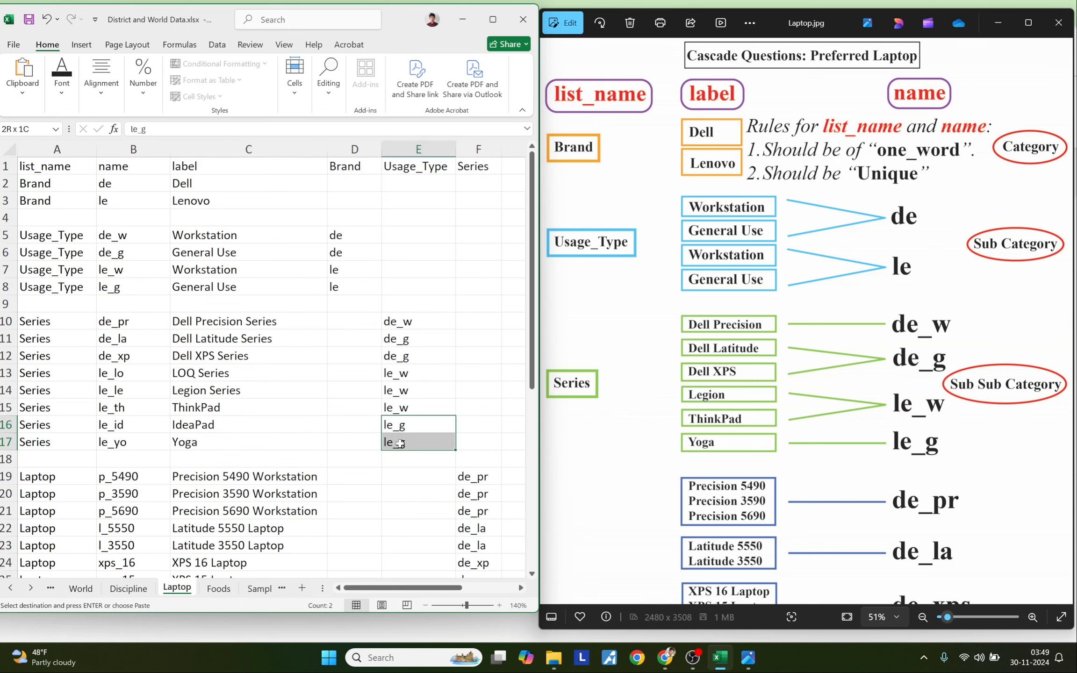
{"action": "left_click", "coordinate": [299, 408]}
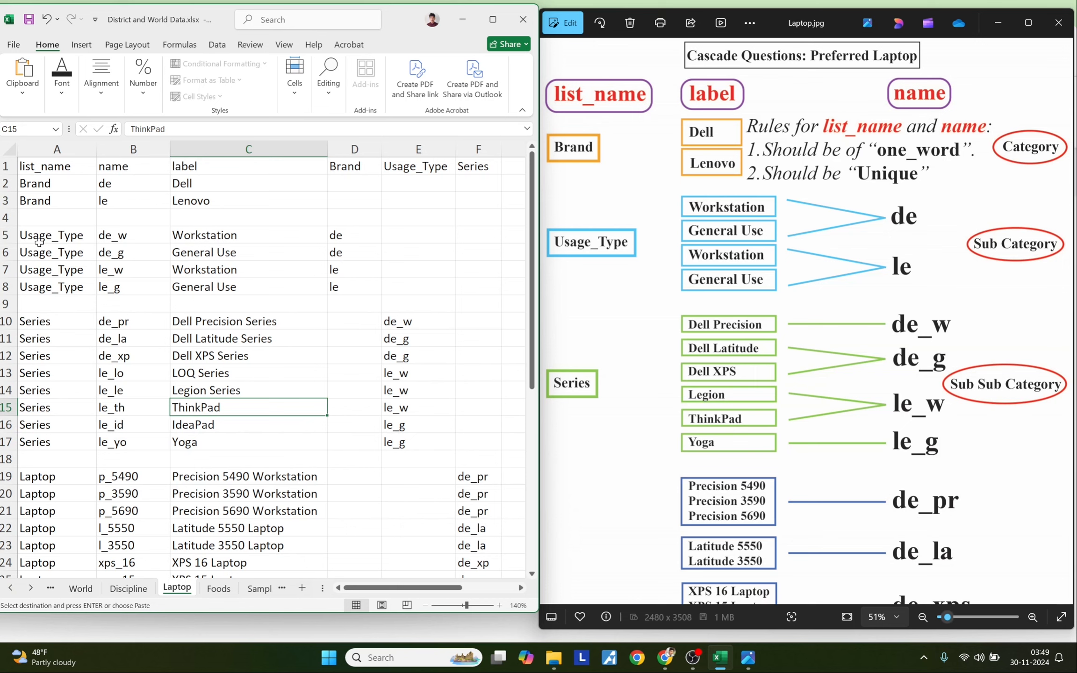
{"action": "left_click_drag", "start_coordinate": [39, 235], "coordinate": [380, 437]}
{"action": "left_click", "coordinate": [73, 494]}
{"action": "left_click_drag", "start_coordinate": [49, 321], "coordinate": [65, 519]}
{"action": "key", "text": "shift+BackSpace"}
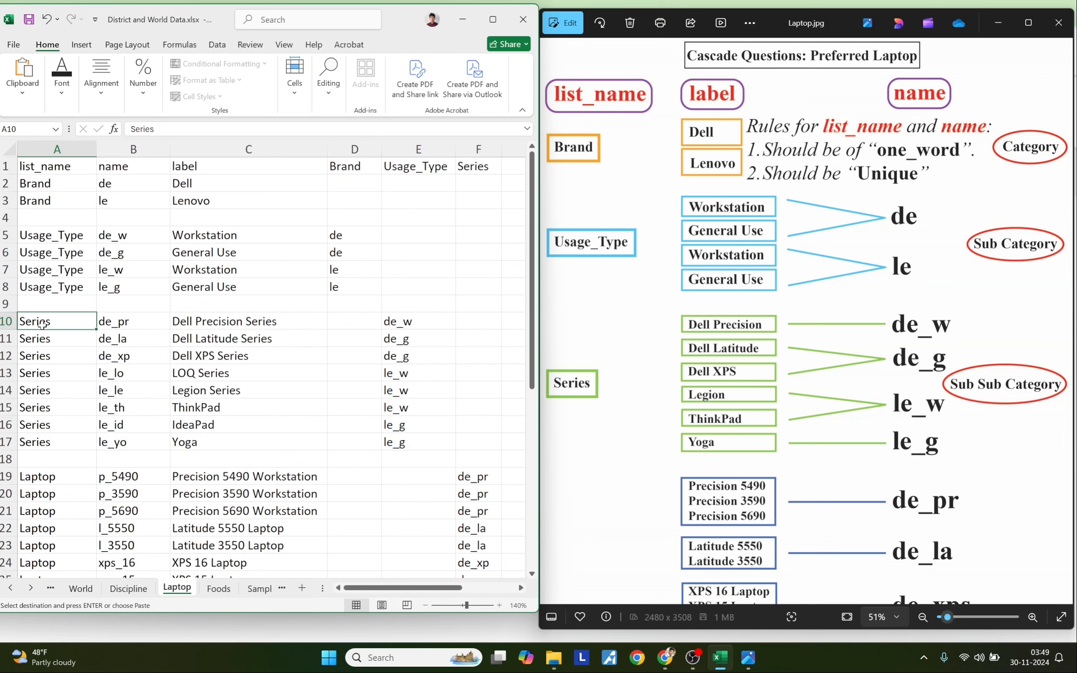
{"action": "left_click", "coordinate": [476, 168]}
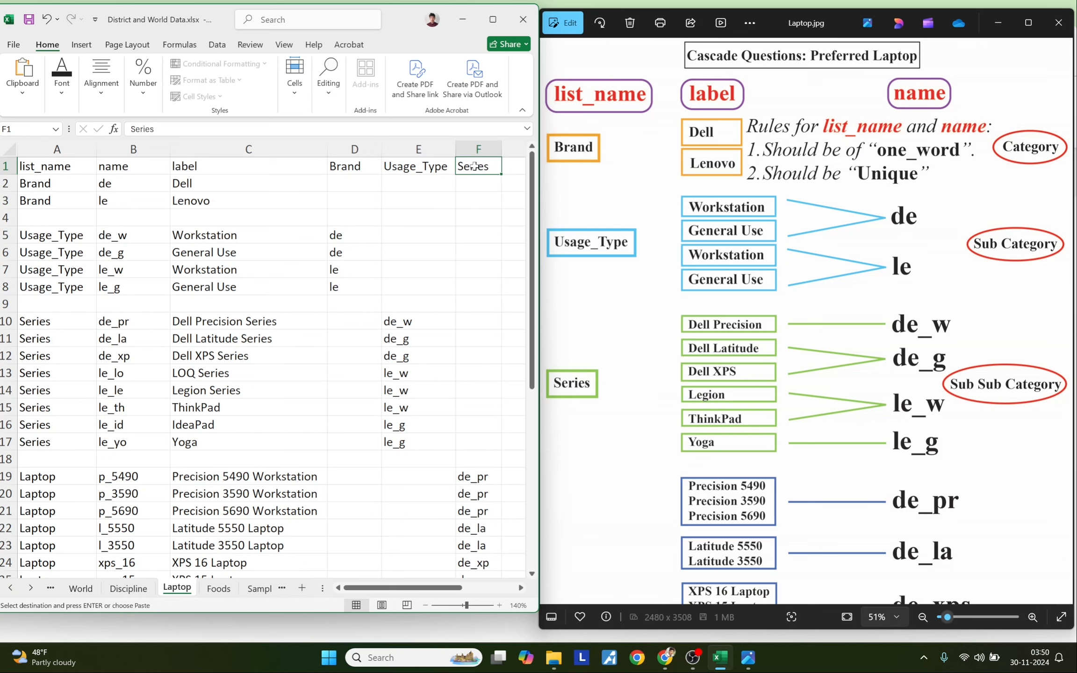
{"action": "left_click_drag", "start_coordinate": [222, 322], "coordinate": [220, 561]}
{"action": "left_click", "coordinate": [149, 443]}
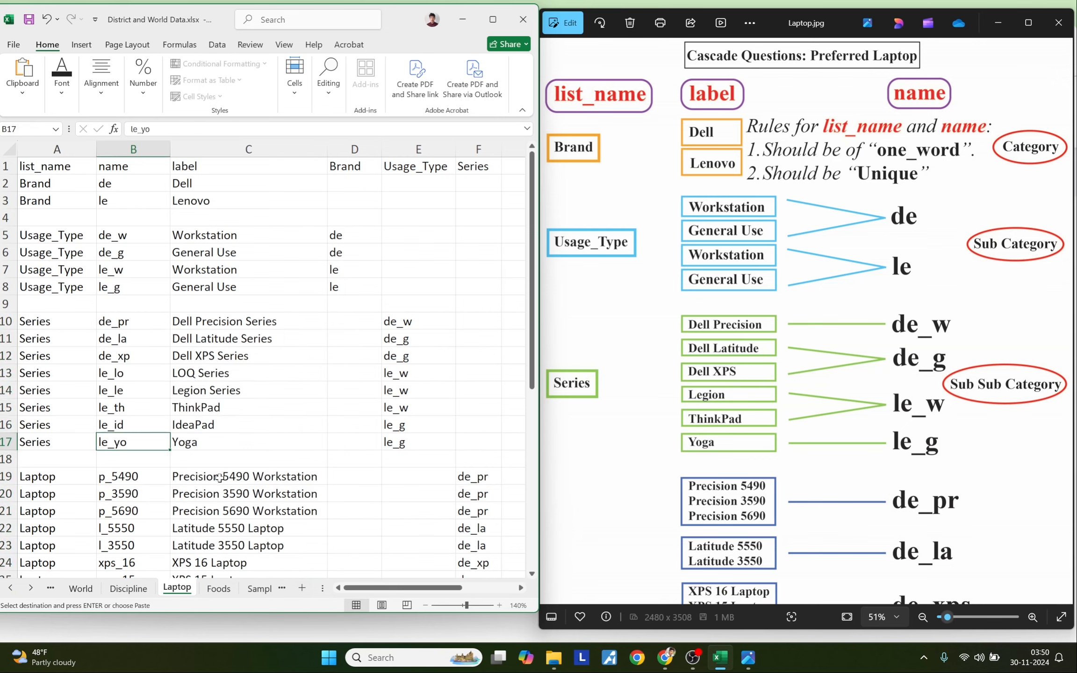
- Highlight the Precision and Latitude laptop labels with their de_pr and de_la parent codes
{"action": "left_click_drag", "start_coordinate": [215, 472], "coordinate": [215, 510]}
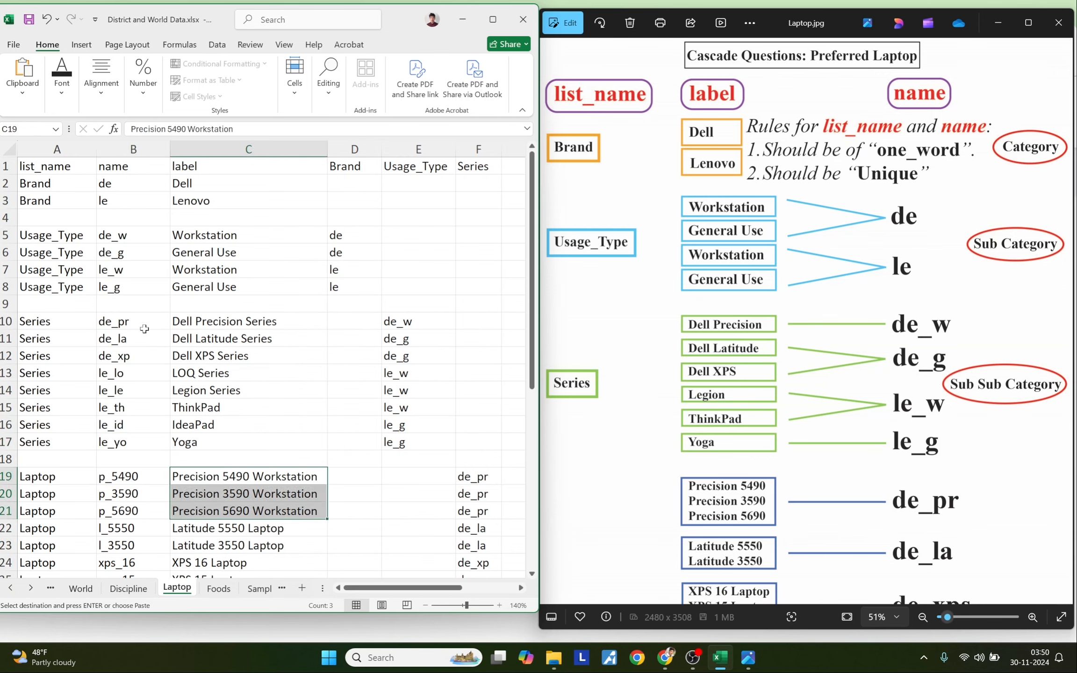
{"action": "left_click", "coordinate": [141, 326]}
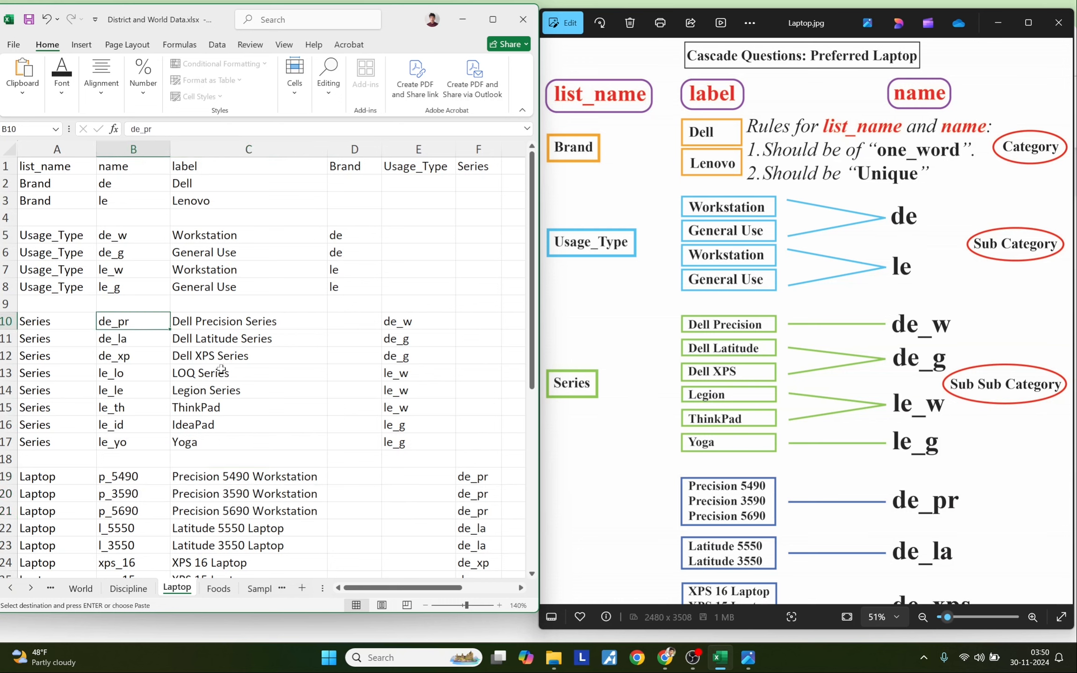
{"action": "left_click_drag", "start_coordinate": [471, 476], "coordinate": [474, 505]}
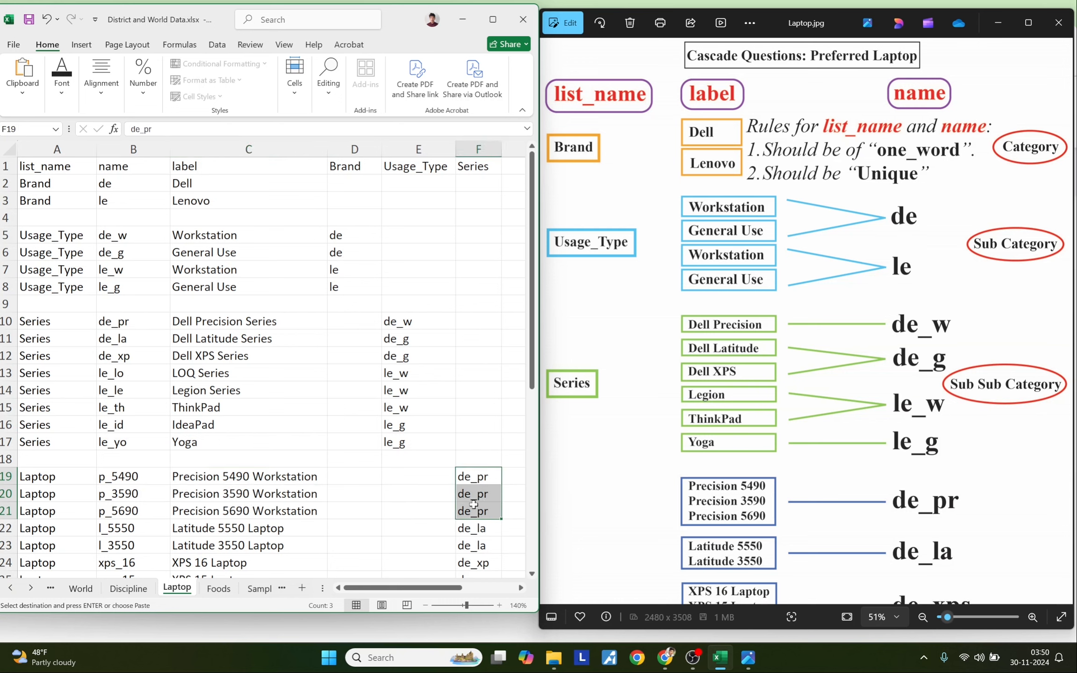
{"action": "left_click", "coordinate": [191, 340]}
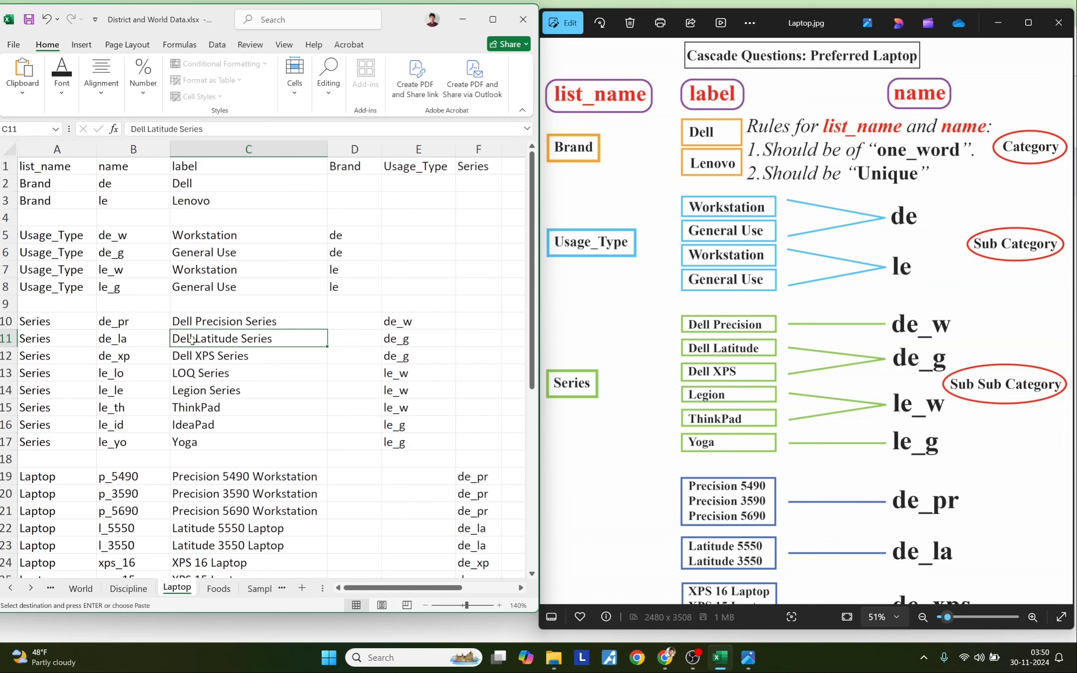
{"action": "left_click_drag", "start_coordinate": [237, 529], "coordinate": [227, 545]}
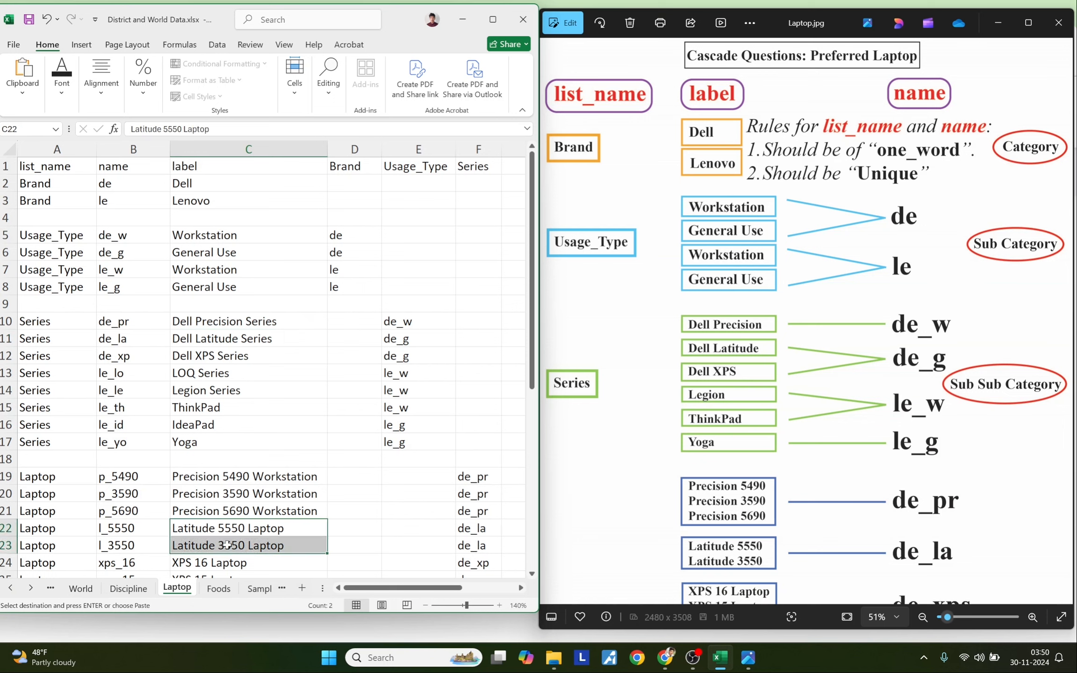
{"action": "left_click", "coordinate": [135, 340]}
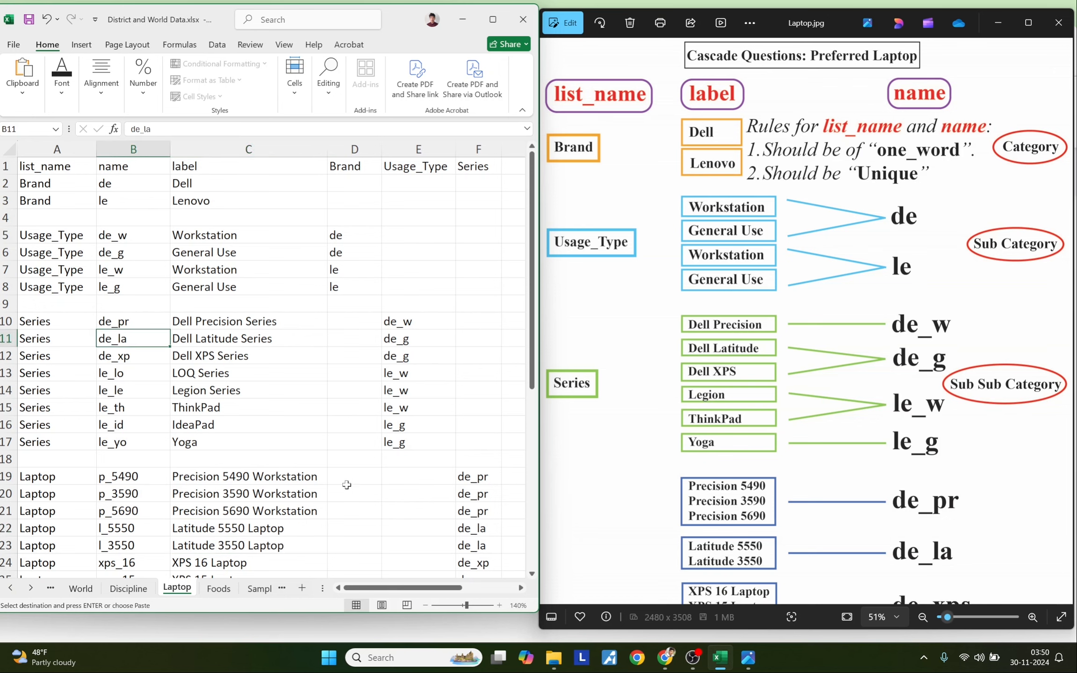
{"action": "left_click_drag", "start_coordinate": [472, 528], "coordinate": [469, 547]}
- Maximize the Excel workbook to fill the screen
{"action": "scroll", "coordinate": [372, 523], "scroll_direction": "down", "scroll_amount": 2}
{"action": "scroll", "coordinate": [374, 514], "scroll_direction": "up", "scroll_amount": 2}
{"action": "scroll", "coordinate": [371, 394], "scroll_direction": "down", "scroll_amount": 5}
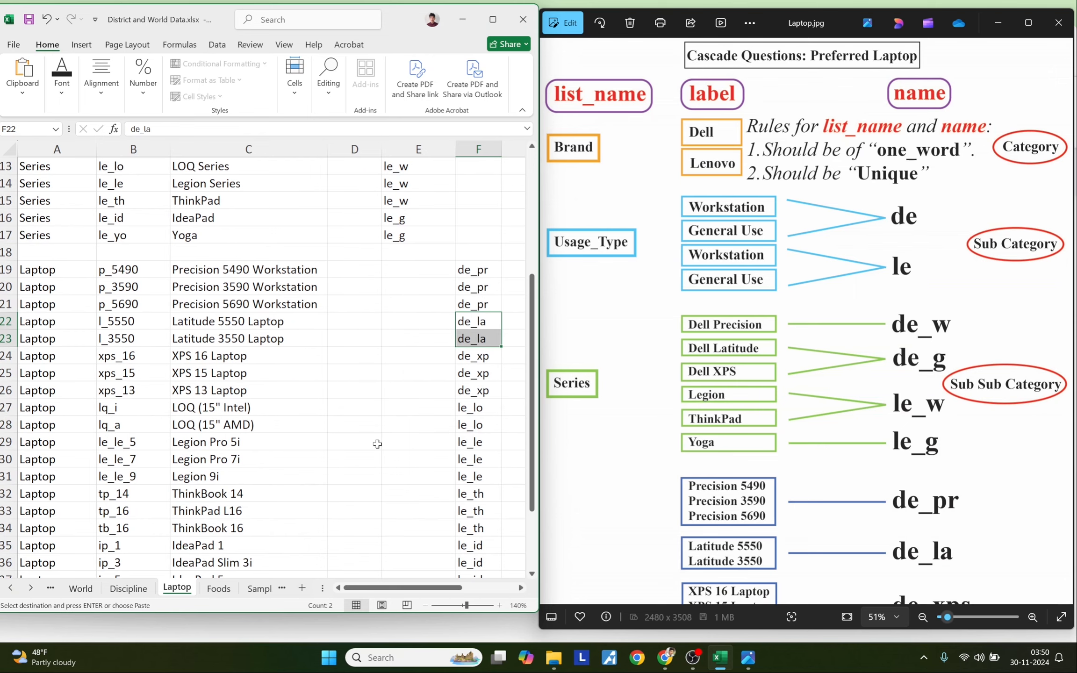
{"action": "scroll", "coordinate": [377, 444], "scroll_direction": "up", "scroll_amount": 5}
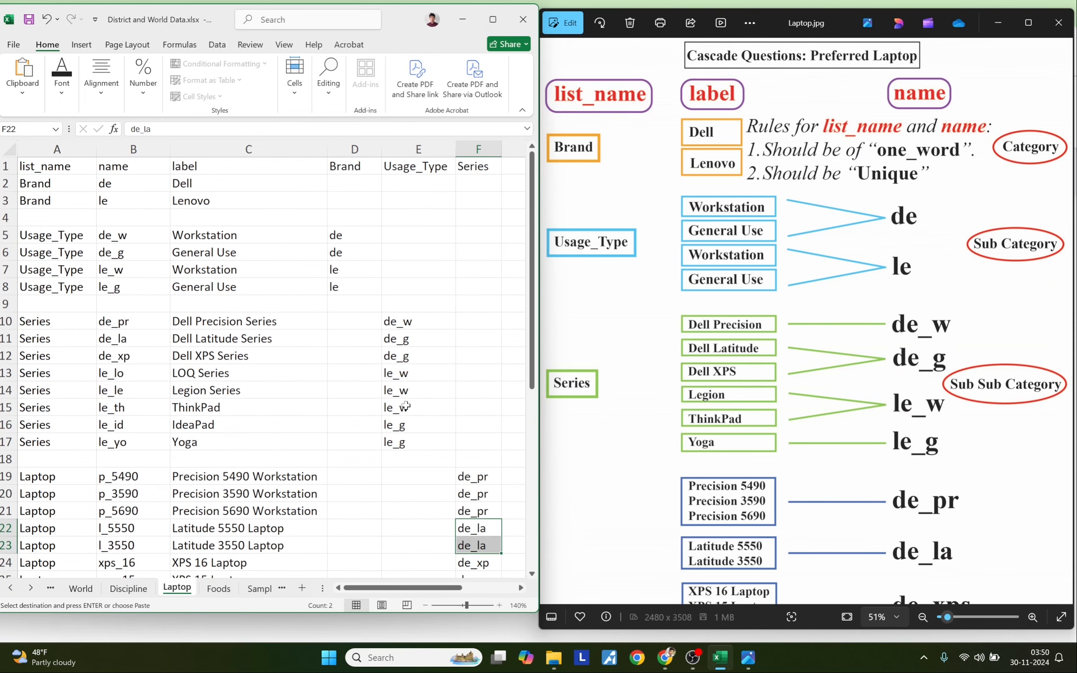
{"action": "left_click", "coordinate": [493, 19]}
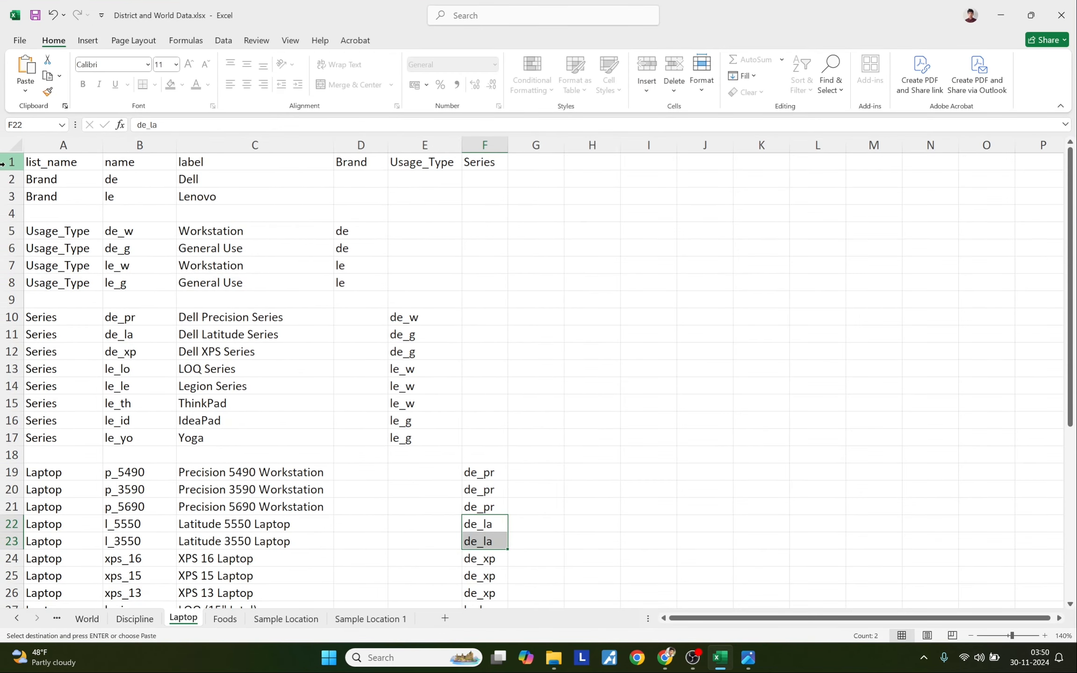
- Freeze the Laptop sheet's top header row, then restore Excel to half screen
{"action": "left_click", "coordinate": [4, 161]}
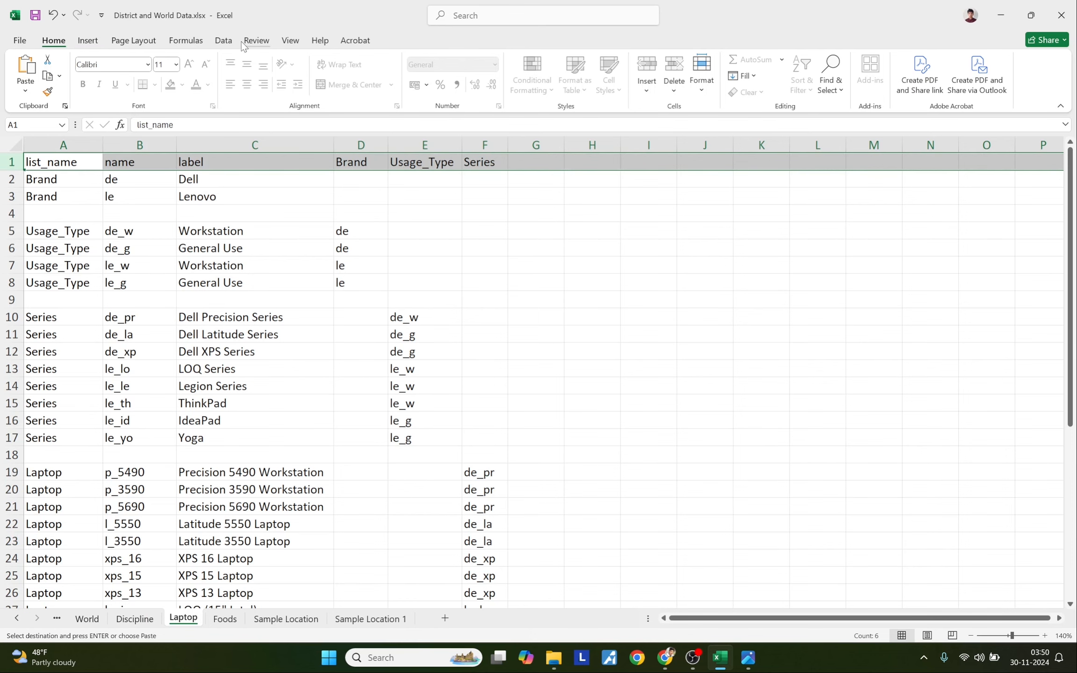
{"action": "left_click", "coordinate": [290, 40]}
{"action": "left_click", "coordinate": [439, 84]}
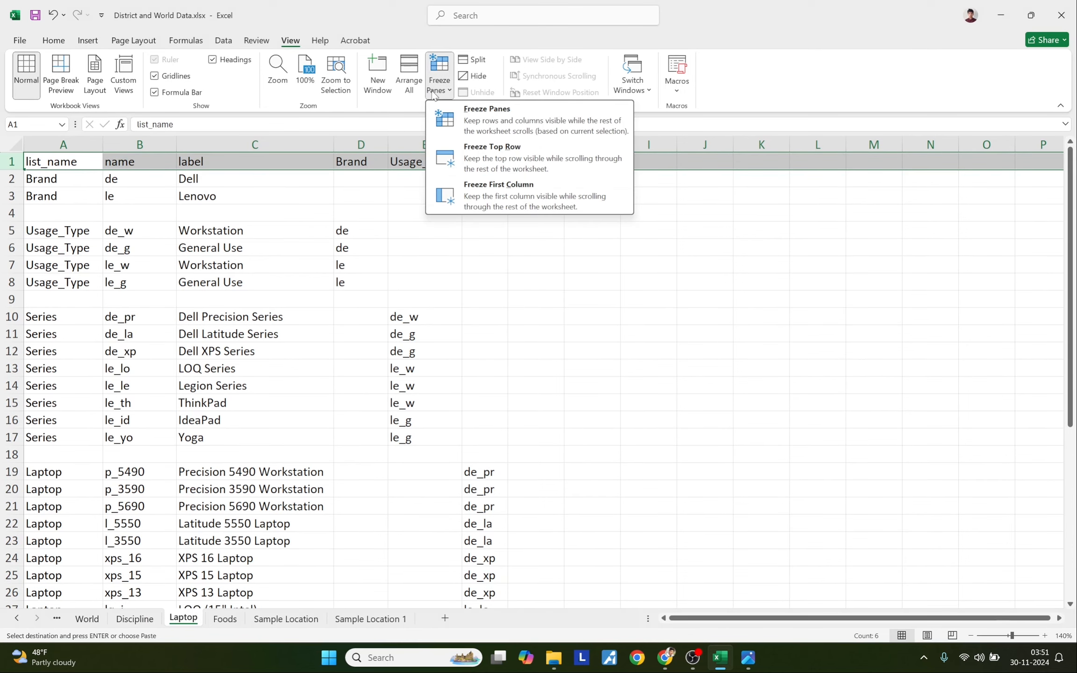
{"action": "left_click", "coordinate": [480, 165]}
{"action": "scroll", "coordinate": [580, 286], "scroll_direction": "down", "scroll_amount": 7}
{"action": "scroll", "coordinate": [579, 286], "scroll_direction": "up", "scroll_amount": 7}
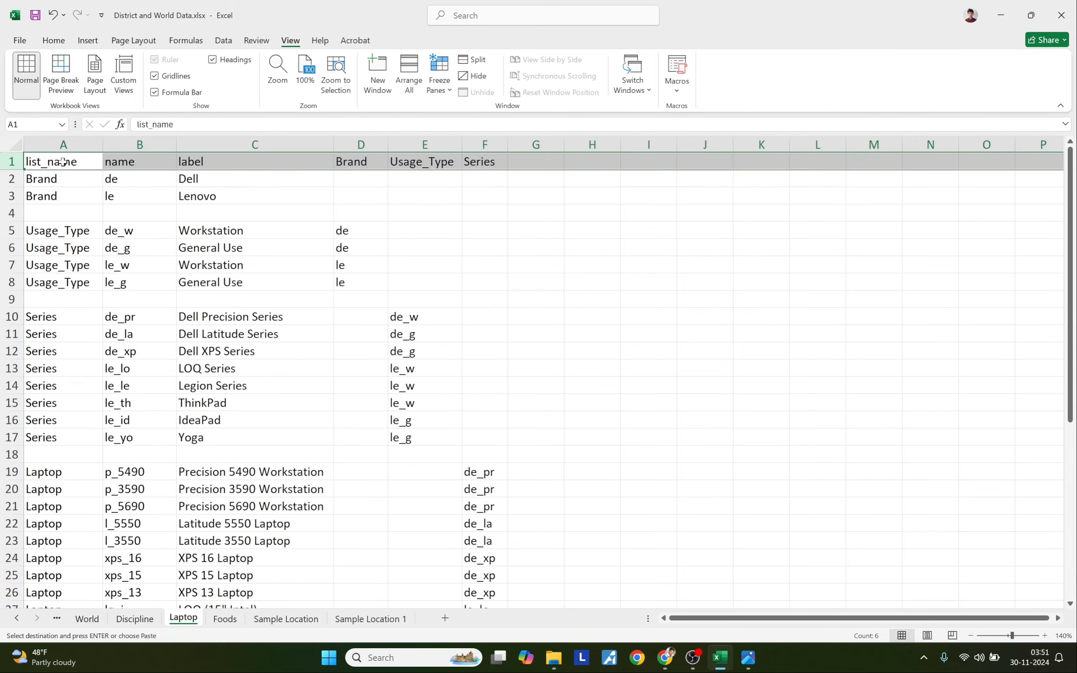
{"action": "scroll", "coordinate": [536, 345], "scroll_direction": "down", "scroll_amount": 3}
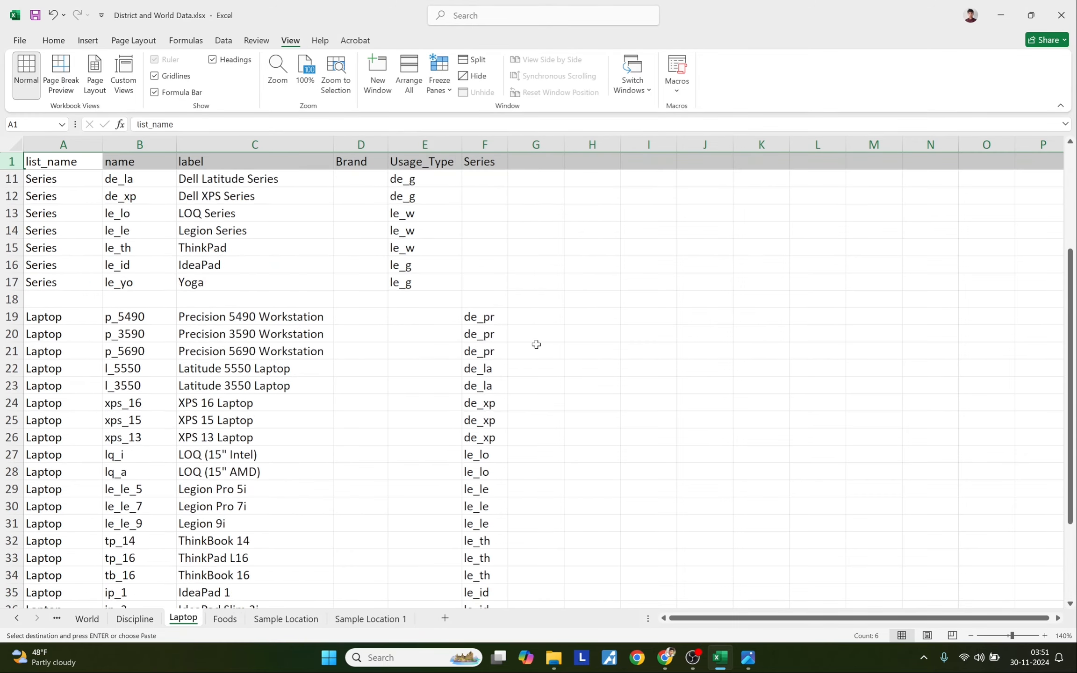
{"action": "scroll", "coordinate": [536, 345], "scroll_direction": "up", "scroll_amount": 1}
{"action": "left_click", "coordinate": [1031, 15]}
- Select and copy the full Laptop choices table A1:F41
{"action": "scroll", "coordinate": [421, 345], "scroll_direction": "down", "scroll_amount": 1}
{"action": "scroll", "coordinate": [370, 361], "scroll_direction": "up", "scroll_amount": 1}
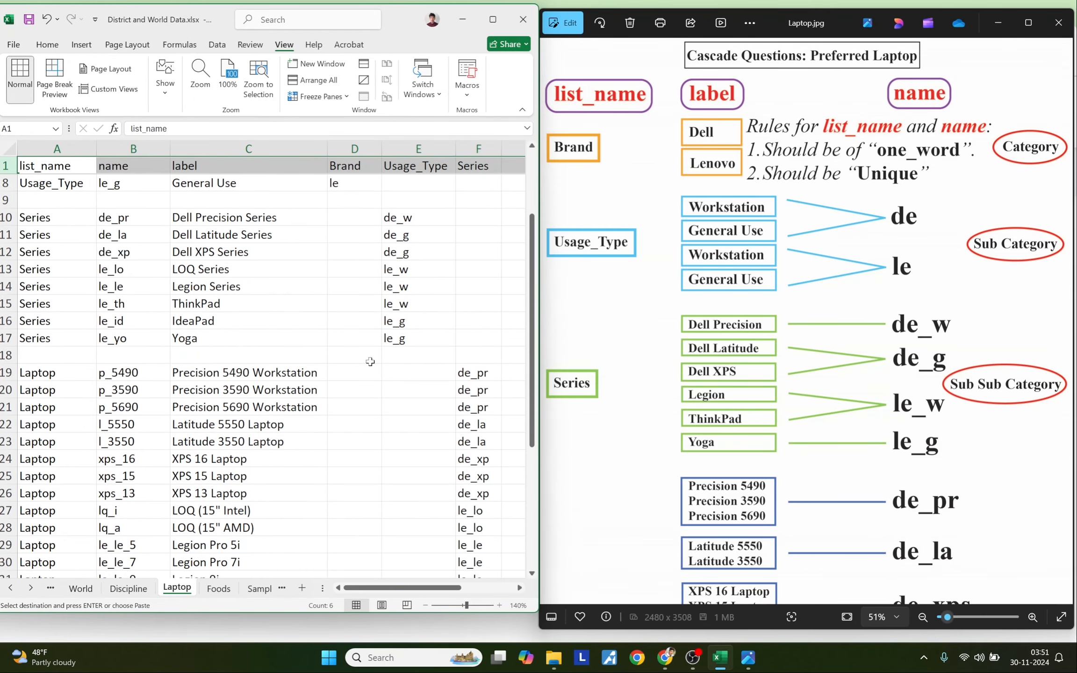
{"action": "left_click", "coordinate": [418, 510]}
{"action": "scroll", "coordinate": [418, 510], "scroll_direction": "up", "scroll_amount": 2}
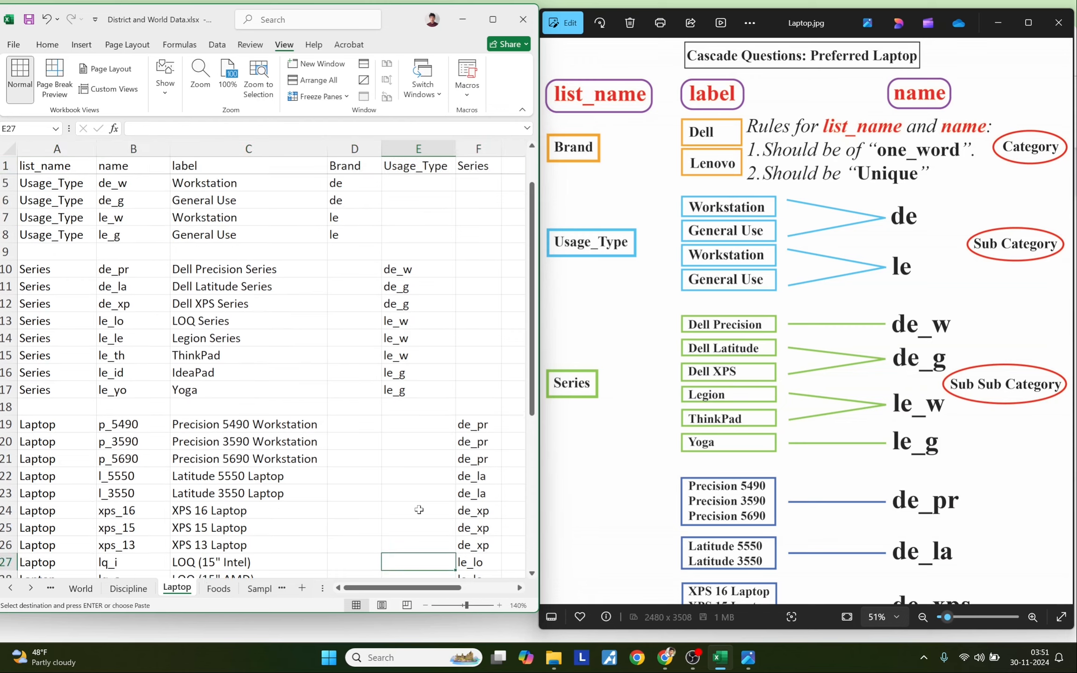
{"action": "scroll", "coordinate": [418, 510], "scroll_direction": "down", "scroll_amount": 8}
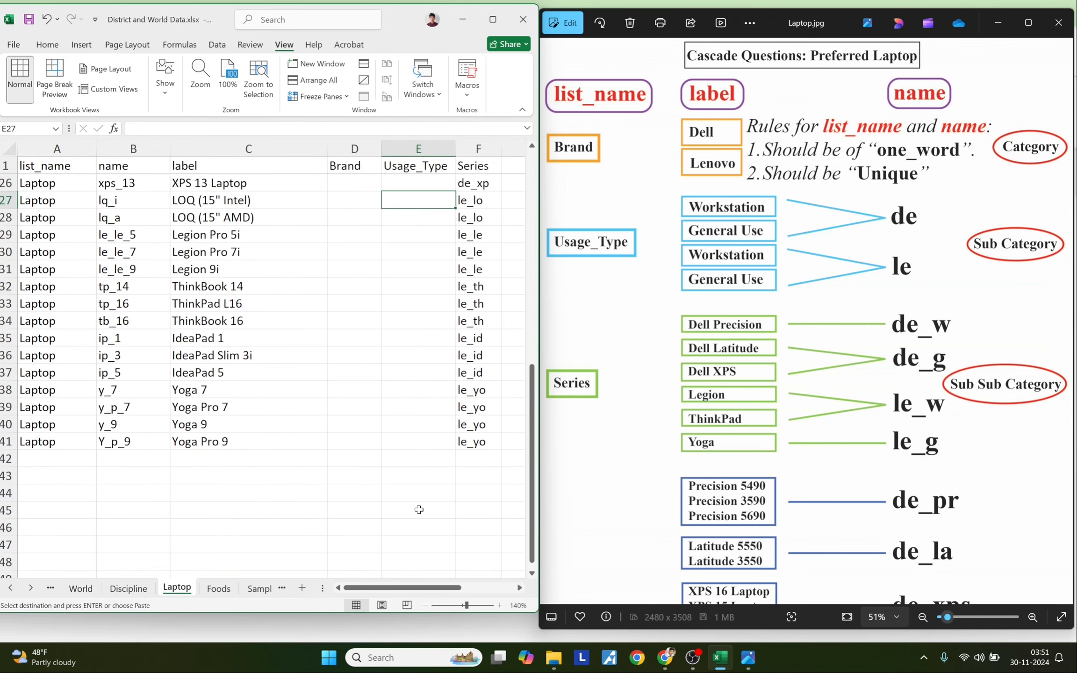
{"action": "scroll", "coordinate": [418, 510], "scroll_direction": "up", "scroll_amount": 7}
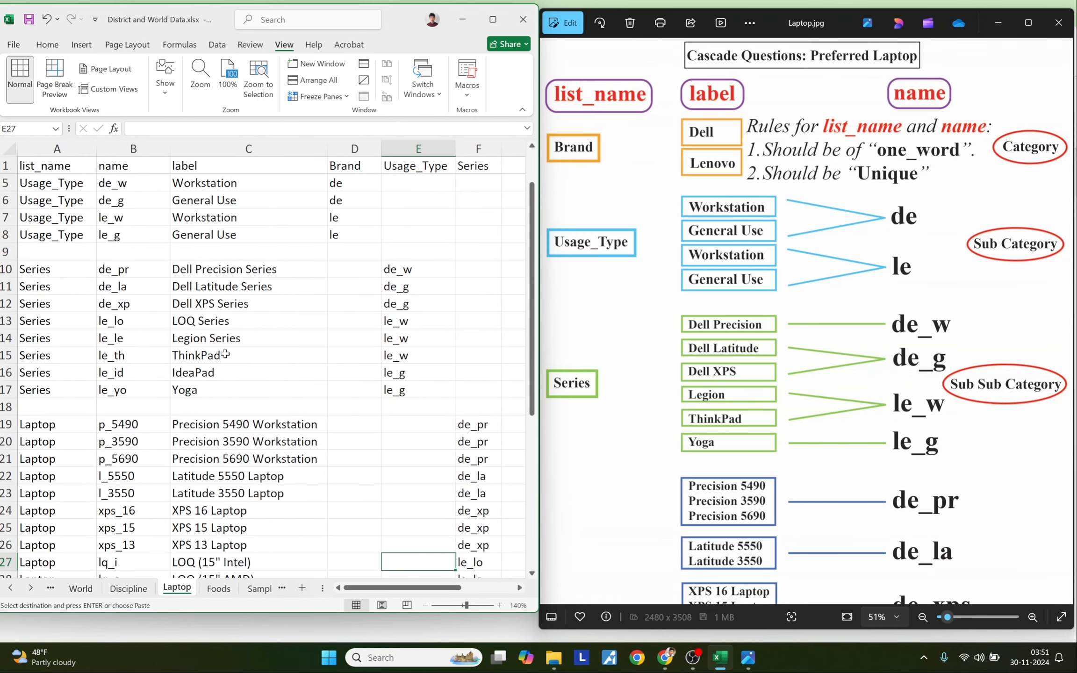
{"action": "scroll", "coordinate": [225, 355], "scroll_direction": "down", "scroll_amount": 5}
{"action": "left_click_drag", "start_coordinate": [472, 562], "coordinate": [64, 155]}
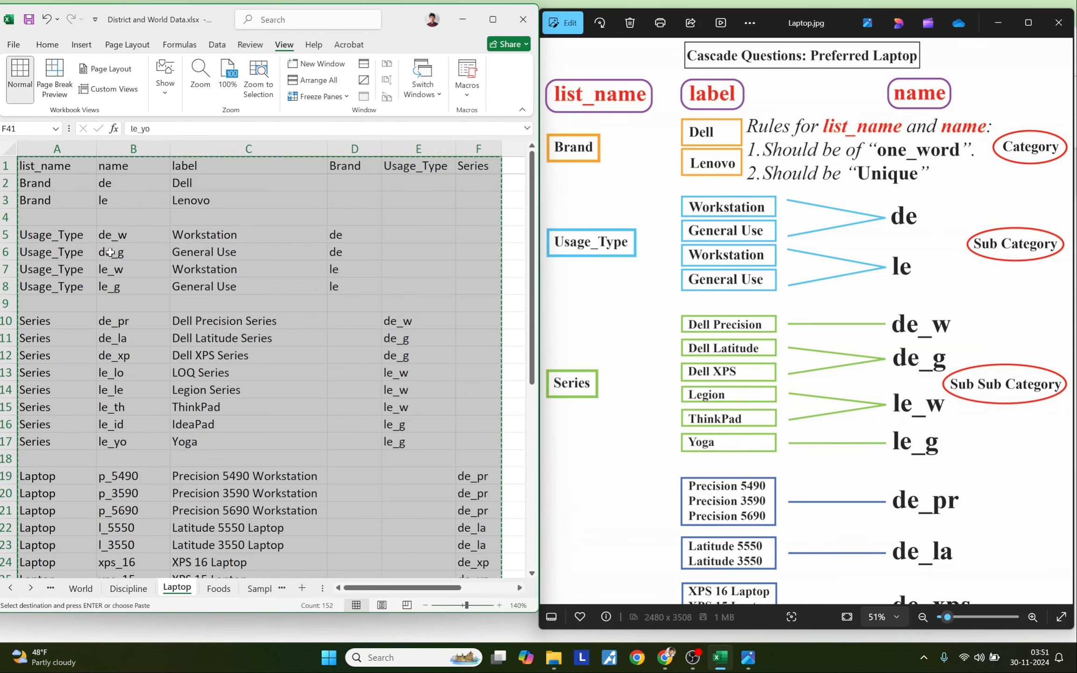
{"action": "left_click", "coordinate": [665, 657]}
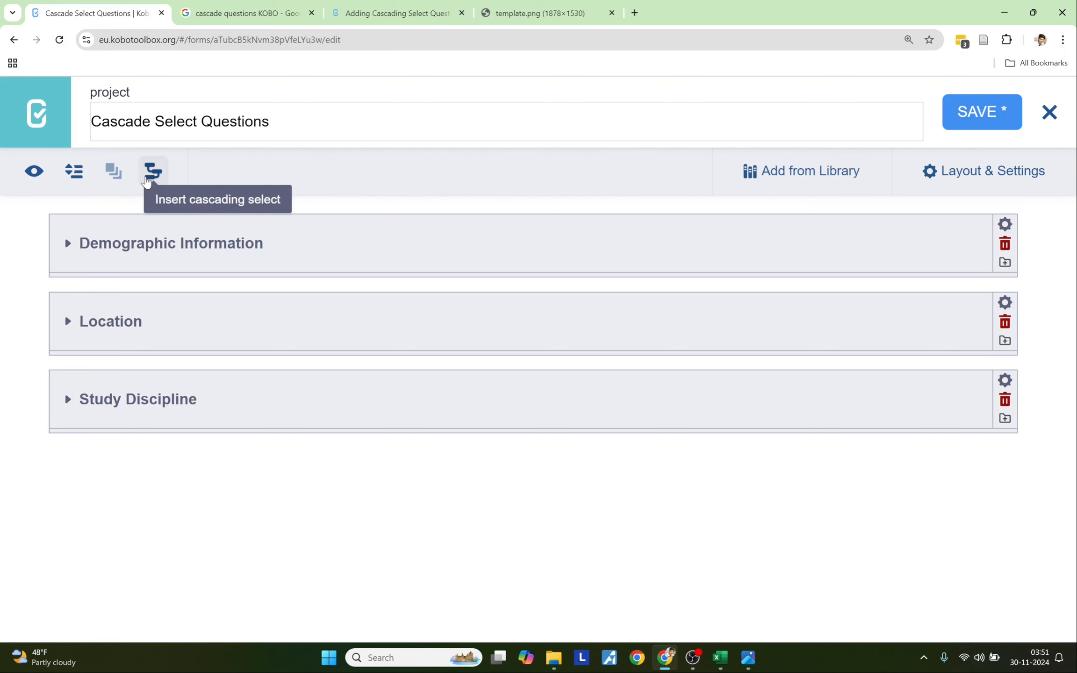
- Paste the laptop list into the cascading select import and add Brand, Usage_Type, Series, Laptop
{"action": "left_click", "coordinate": [153, 171]}
{"action": "left_click", "coordinate": [411, 332]}
{"action": "key", "text": "ctrl+v"}
{"action": "scroll", "coordinate": [437, 367], "scroll_direction": "up", "scroll_amount": 10}
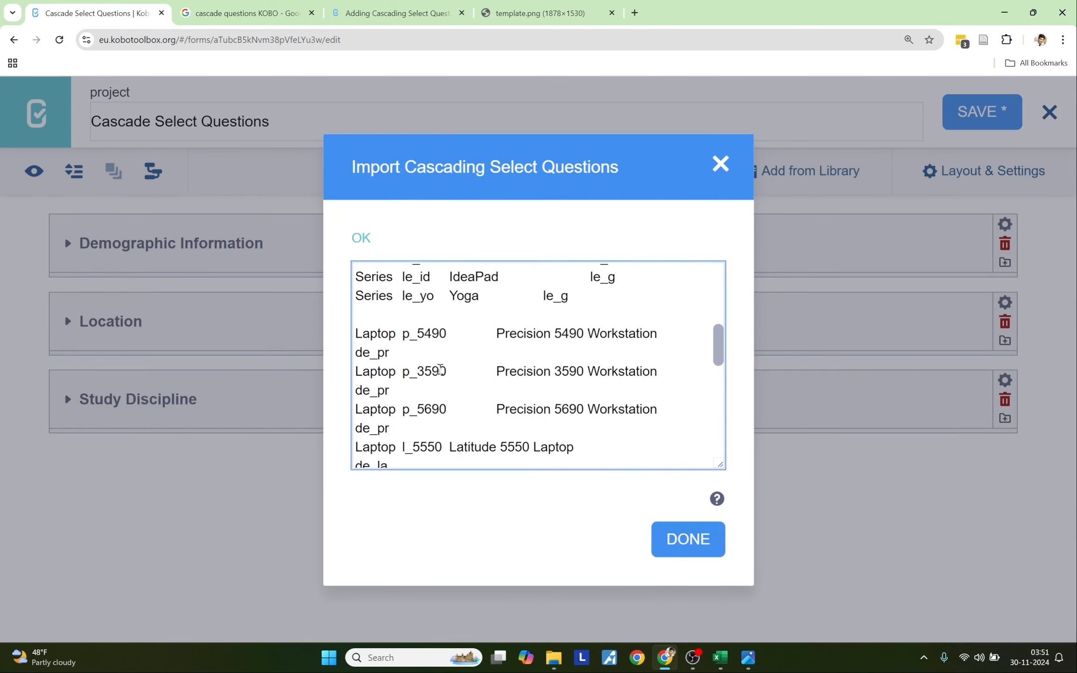
{"action": "scroll", "coordinate": [439, 368], "scroll_direction": "down", "scroll_amount": 10}
{"action": "scroll", "coordinate": [440, 369], "scroll_direction": "down", "scroll_amount": 3}
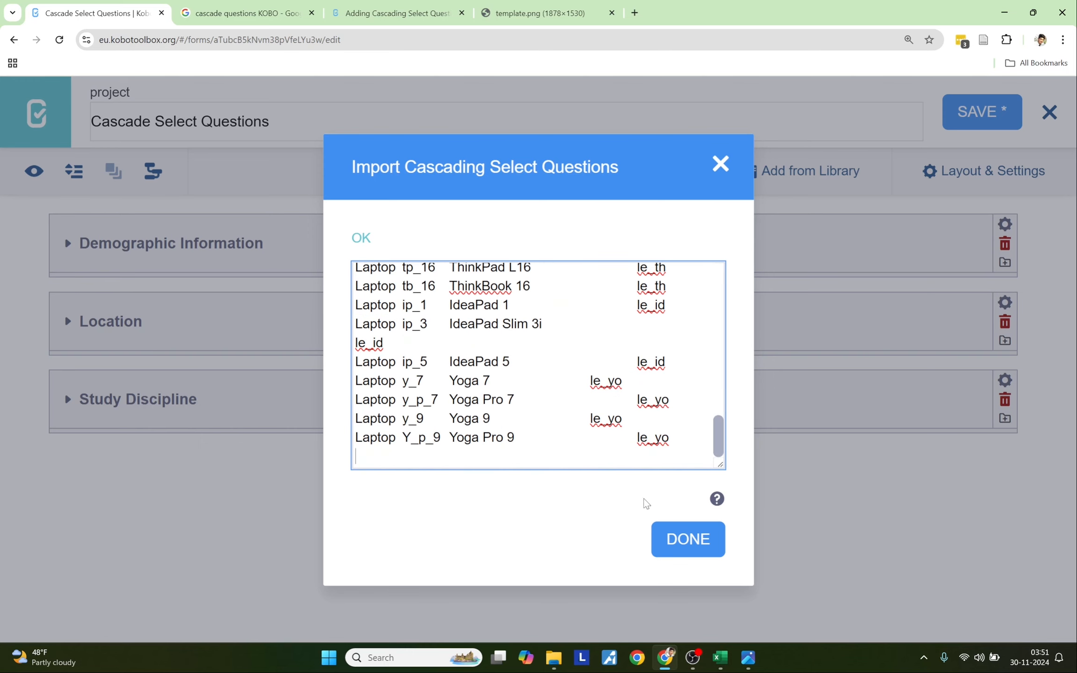
{"action": "left_click", "coordinate": [664, 537]}
{"action": "scroll", "coordinate": [365, 504], "scroll_direction": "down", "scroll_amount": 10}
{"action": "scroll", "coordinate": [365, 503], "scroll_direction": "down", "scroll_amount": 10}
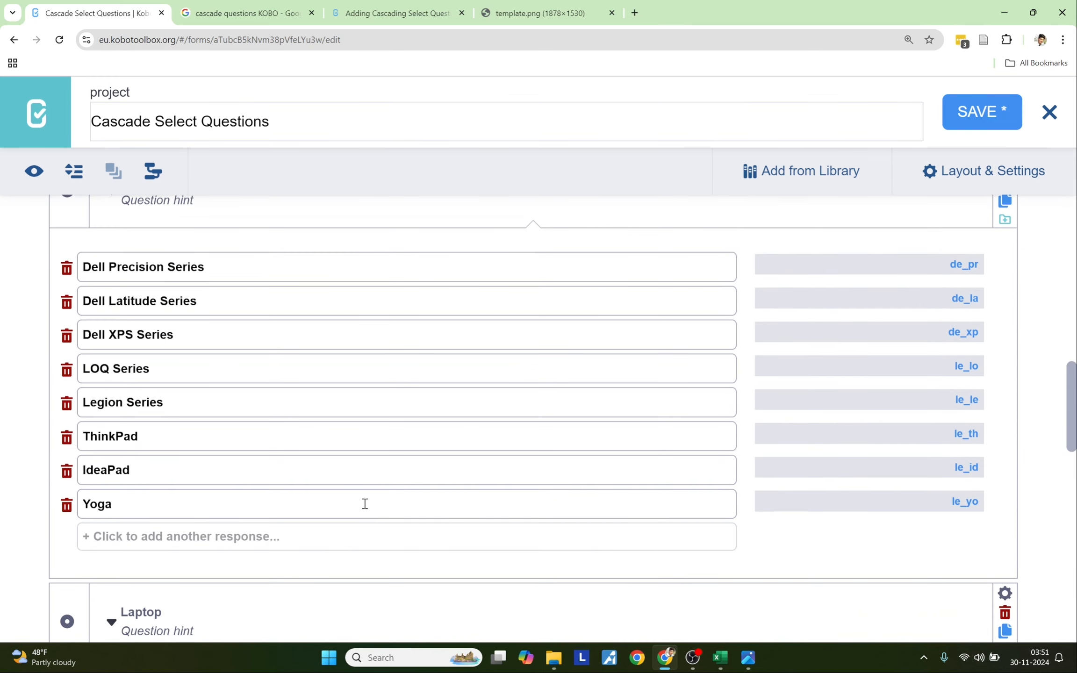
{"action": "scroll", "coordinate": [365, 503], "scroll_direction": "up", "scroll_amount": 15}
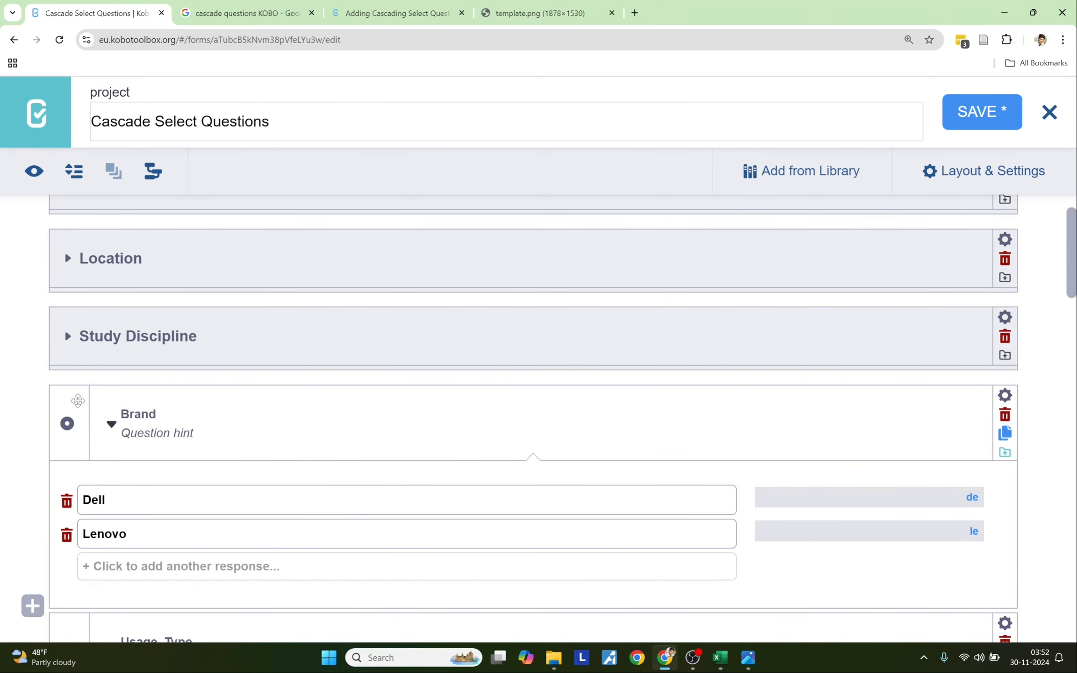
- Put the Brand question into a new group named 'Select Laptop'
{"action": "left_click", "coordinate": [71, 398]}
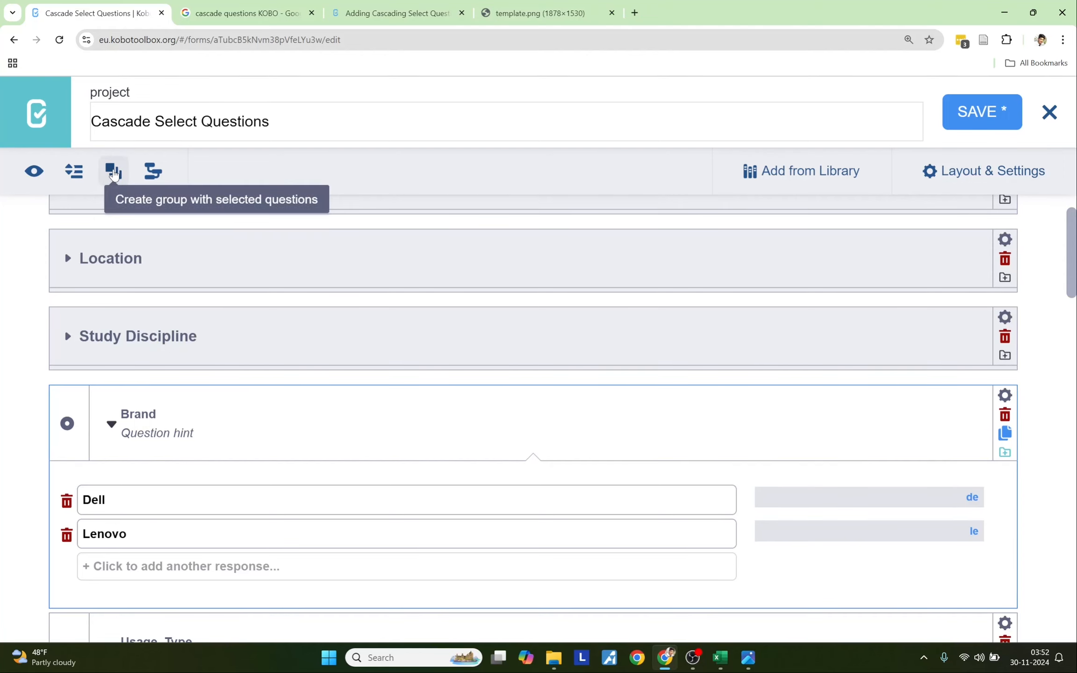
{"action": "left_click", "coordinate": [113, 173]}
{"action": "left_click", "coordinate": [125, 414]}
{"action": "left_click_drag", "start_coordinate": [125, 414], "coordinate": [82, 412]}
{"action": "type", "text": "Select Laptop"}
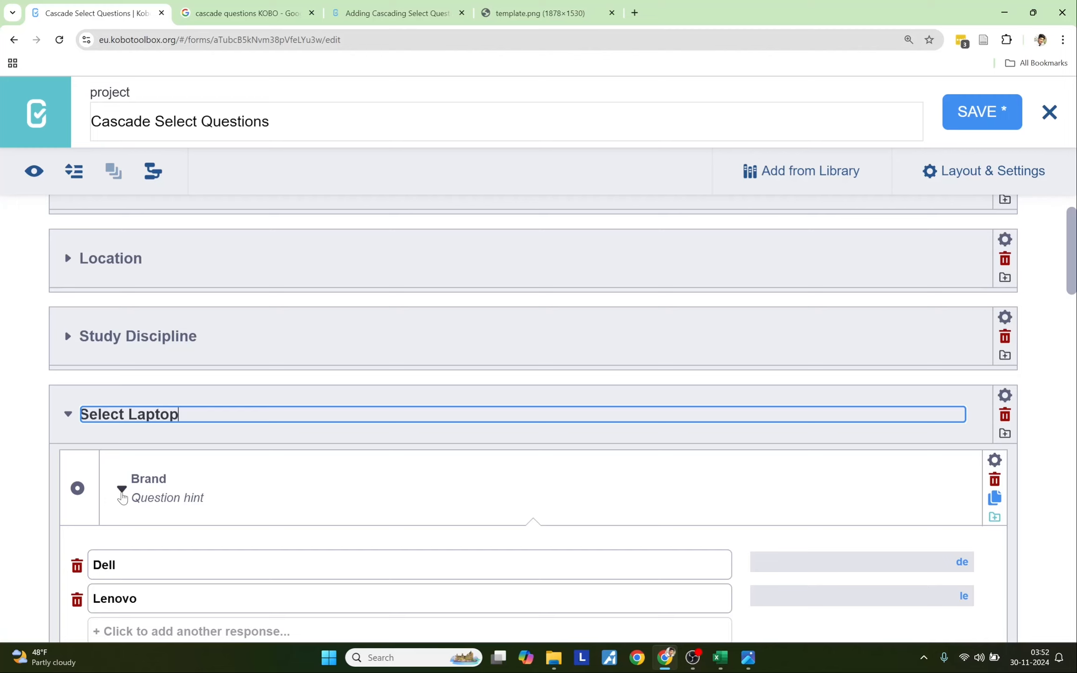
- Collapse Brand, Usage_Type and Series, and move Usage_Type into the group under Brand
{"action": "left_click", "coordinate": [121, 490]}
{"action": "scroll", "coordinate": [140, 468], "scroll_direction": "down", "scroll_amount": 2}
{"action": "left_click", "coordinate": [111, 460]}
{"action": "scroll", "coordinate": [177, 490], "scroll_direction": "down", "scroll_amount": 1}
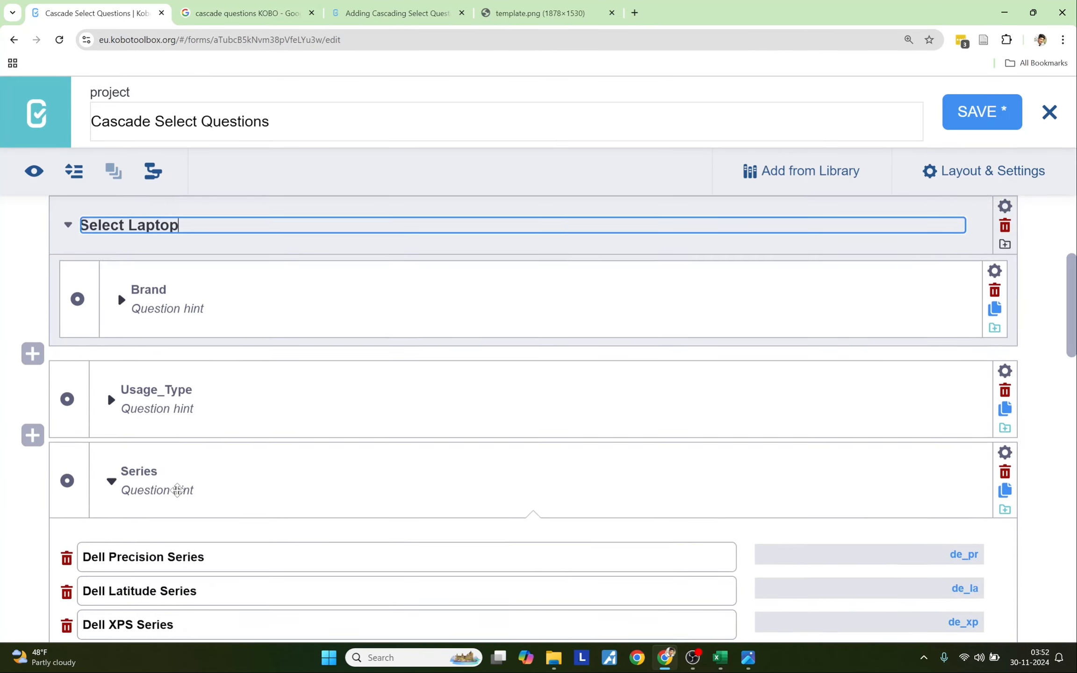
{"action": "scroll", "coordinate": [177, 490], "scroll_direction": "down", "scroll_amount": 1}
{"action": "left_click", "coordinate": [110, 416]}
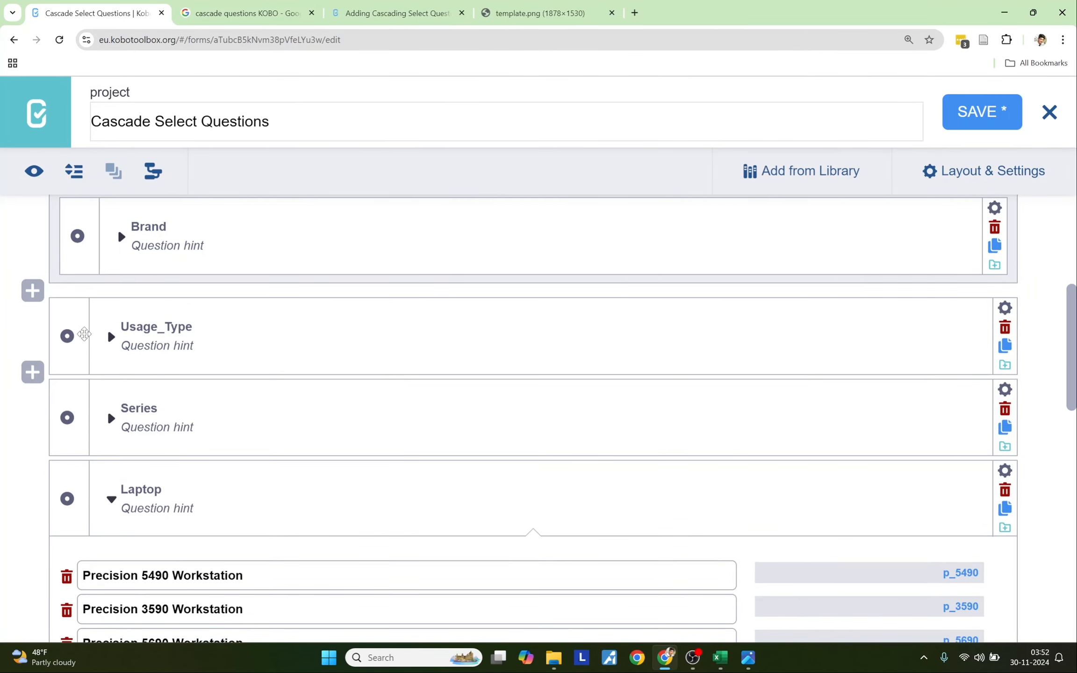
{"action": "left_click_drag", "start_coordinate": [84, 334], "coordinate": [95, 256]}
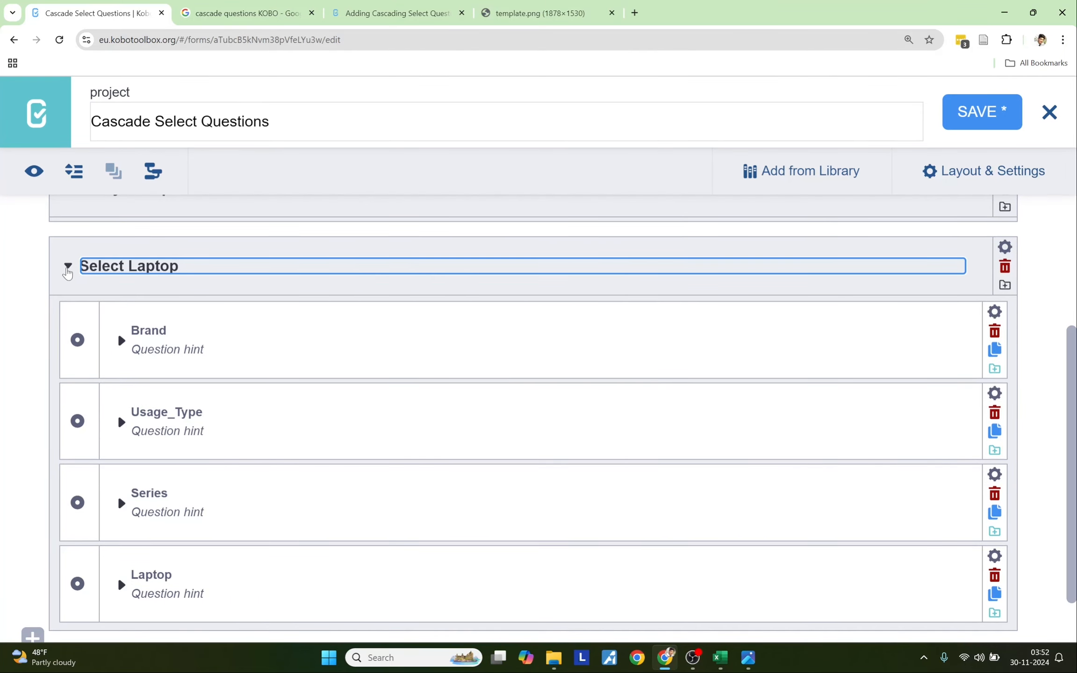
- Collapse the Select Laptop group and preview the form, collapsing Demographic Information there
{"action": "left_click", "coordinate": [68, 269]}
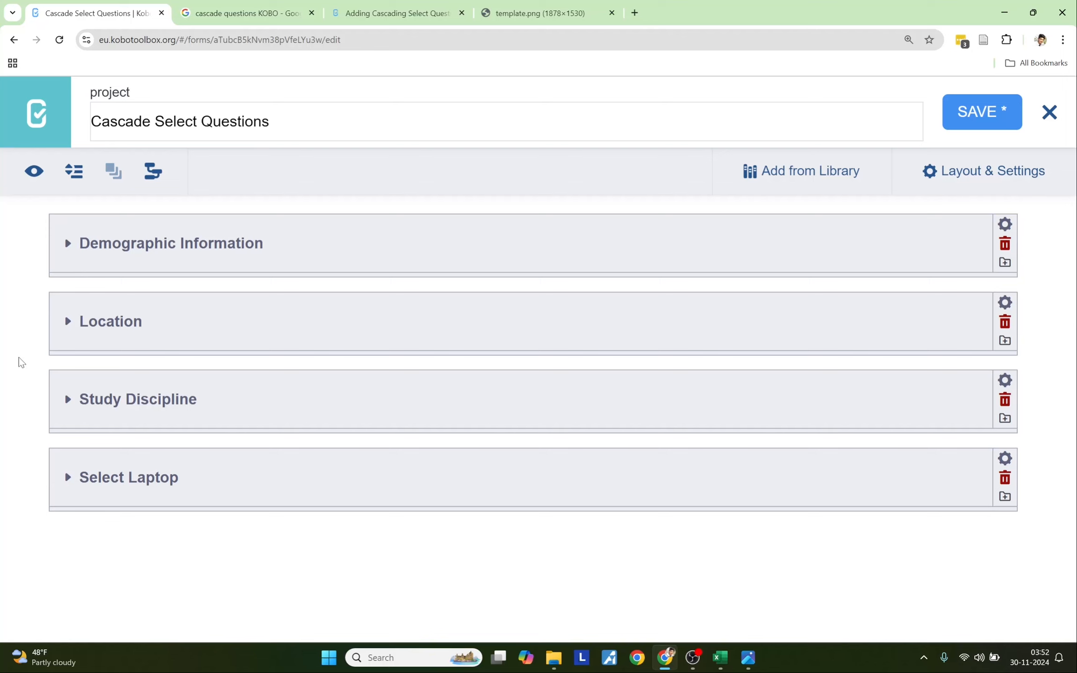
{"action": "left_click", "coordinate": [33, 176]}
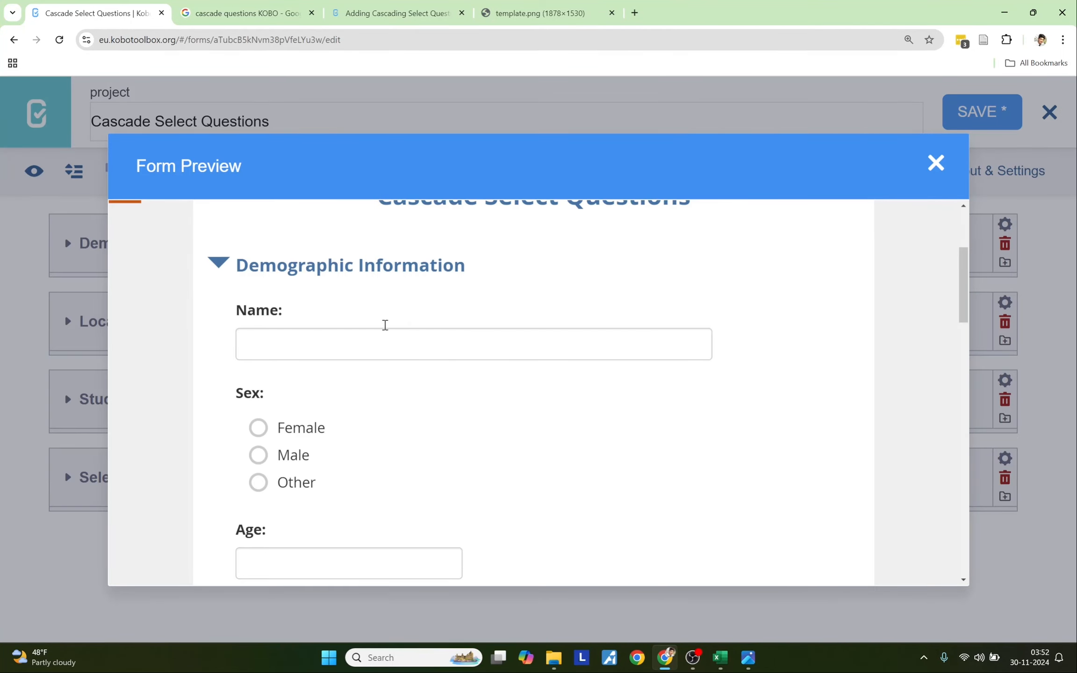
{"action": "scroll", "coordinate": [312, 351], "scroll_direction": "down", "scroll_amount": 2}
{"action": "scroll", "coordinate": [313, 351], "scroll_direction": "up", "scroll_amount": 2}
{"action": "left_click", "coordinate": [219, 267]}
{"action": "scroll", "coordinate": [332, 397], "scroll_direction": "down", "scroll_amount": 1}
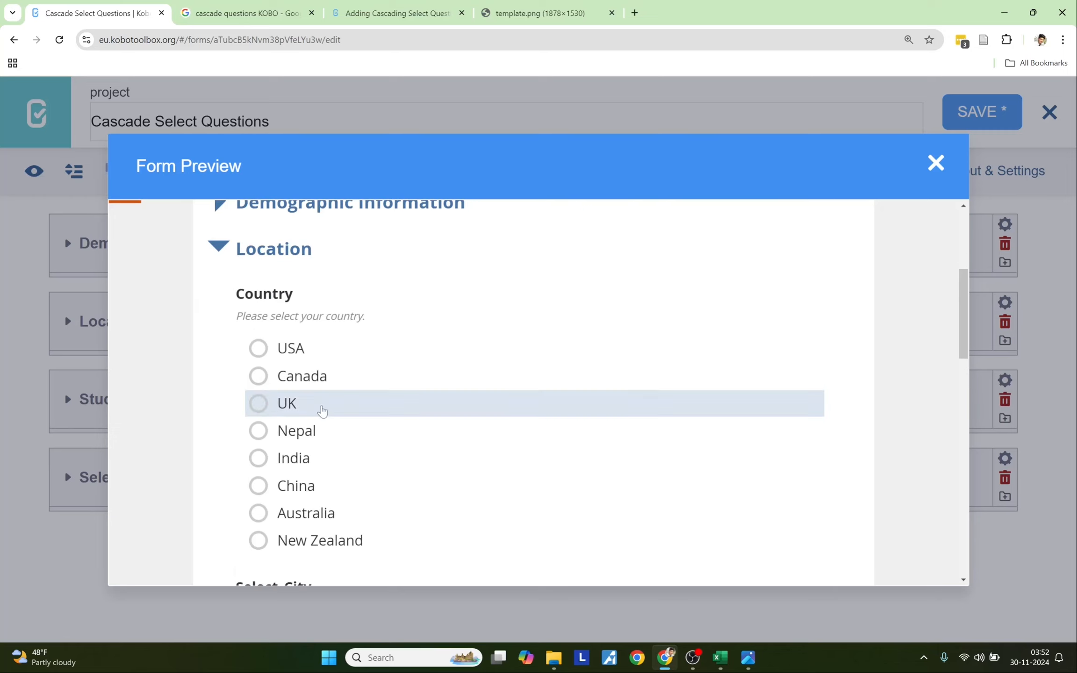
{"action": "scroll", "coordinate": [329, 421], "scroll_direction": "down", "scroll_amount": 6}
{"action": "scroll", "coordinate": [326, 429], "scroll_direction": "up", "scroll_amount": 2}
{"action": "scroll", "coordinate": [326, 429], "scroll_direction": "up", "scroll_amount": 4}
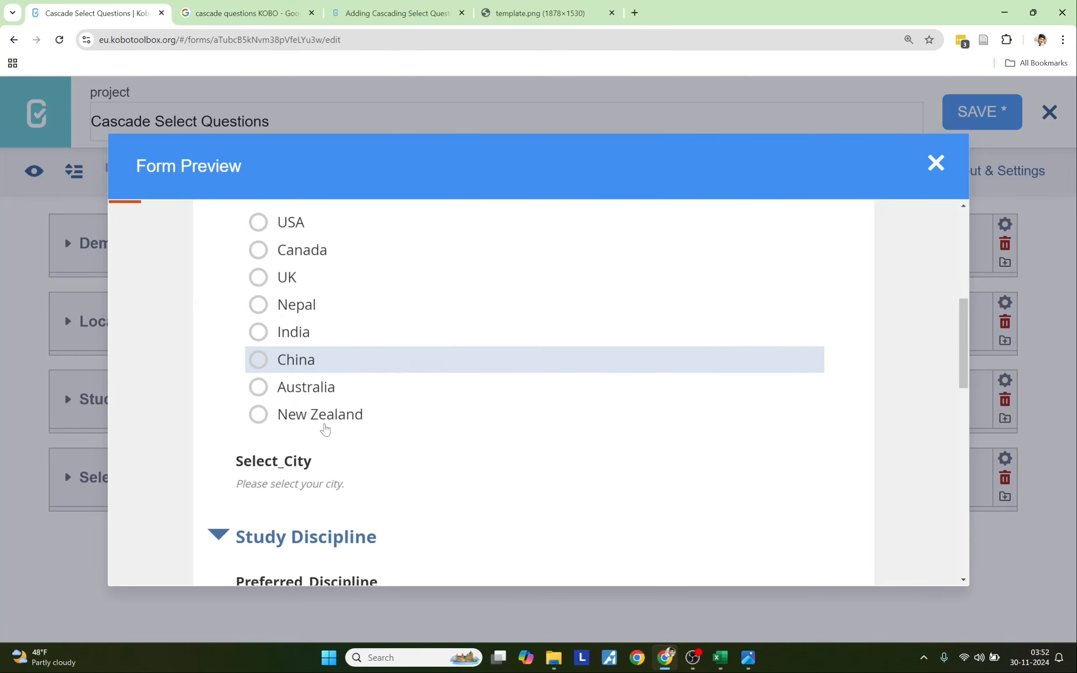
{"action": "left_click_drag", "start_coordinate": [240, 317], "coordinate": [372, 319]}
- Test the country cascade by picking Canada, China, Australia, China and India
{"action": "left_click", "coordinate": [280, 377]}
{"action": "scroll", "coordinate": [303, 420], "scroll_direction": "down", "scroll_amount": 4}
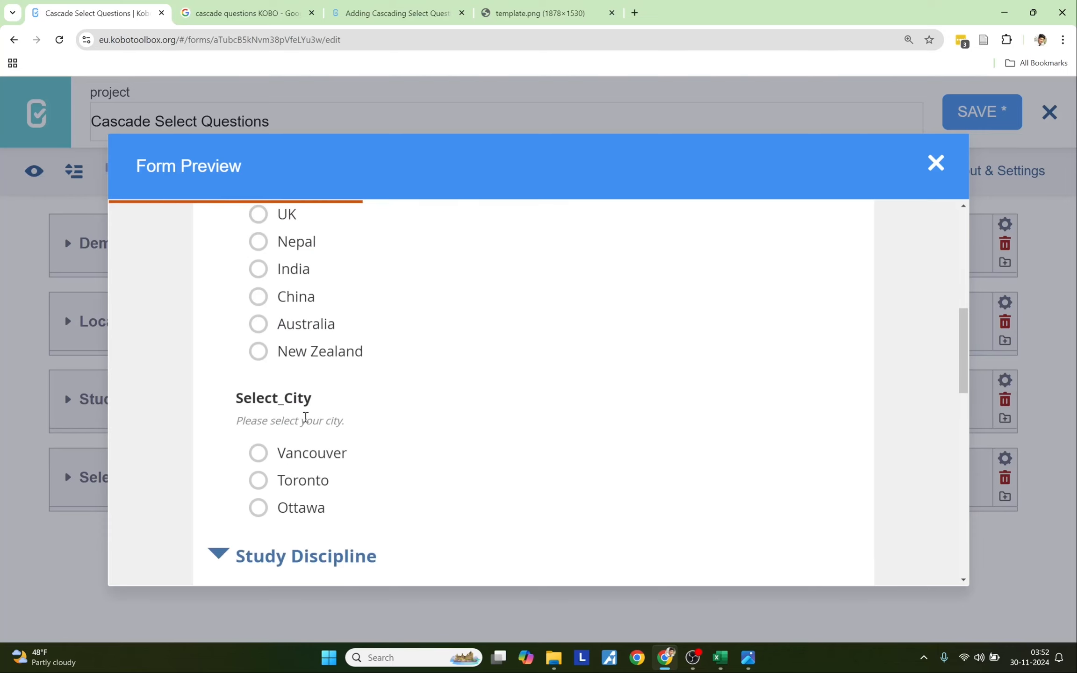
{"action": "left_click", "coordinate": [299, 296]}
{"action": "left_click", "coordinate": [299, 323]}
{"action": "left_click", "coordinate": [305, 297]}
{"action": "left_click", "coordinate": [296, 269]}
{"action": "scroll", "coordinate": [339, 451], "scroll_direction": "down", "scroll_amount": 1}
{"action": "scroll", "coordinate": [310, 424], "scroll_direction": "up", "scroll_amount": 5}
{"action": "scroll", "coordinate": [310, 423], "scroll_direction": "down", "scroll_amount": 5}
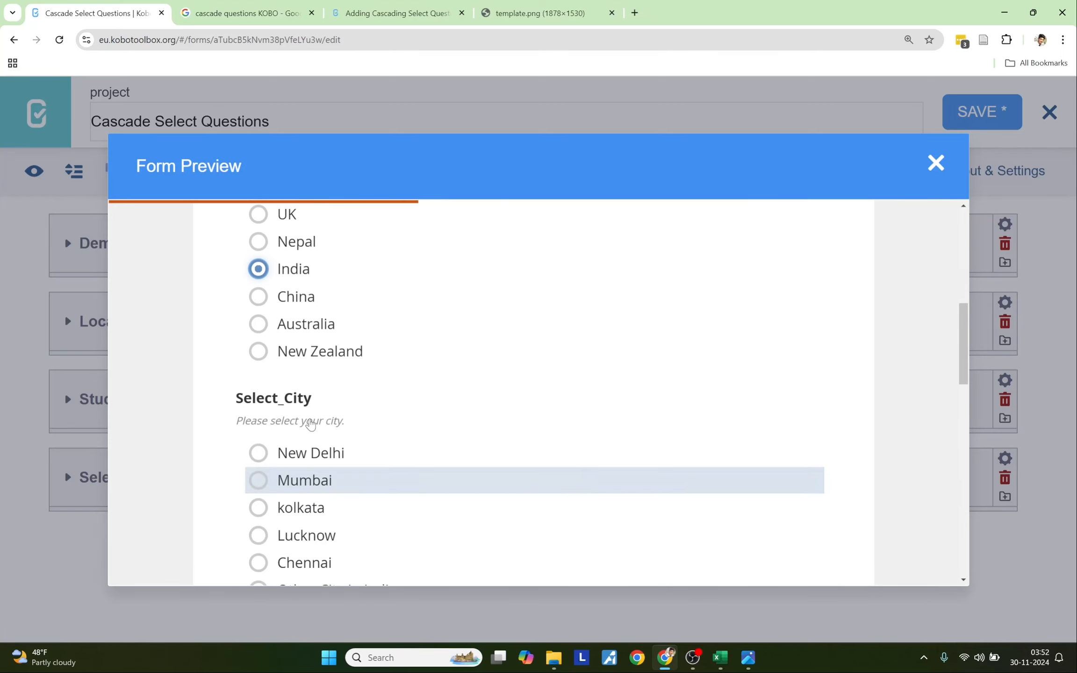
{"action": "scroll", "coordinate": [307, 421], "scroll_direction": "up", "scroll_amount": 5}
- Test the discipline cascade with Social, Formal, Natural Science and Professional
{"action": "left_click", "coordinate": [226, 313]}
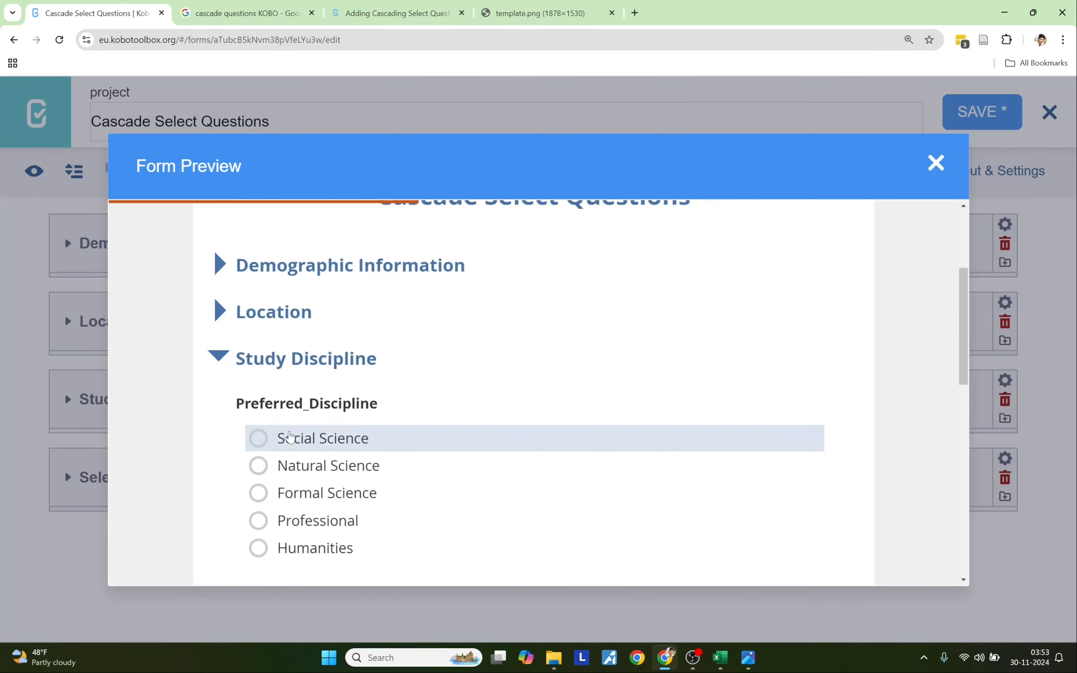
{"action": "scroll", "coordinate": [290, 434], "scroll_direction": "down", "scroll_amount": 1}
{"action": "left_click", "coordinate": [310, 380]}
{"action": "left_click", "coordinate": [308, 430]}
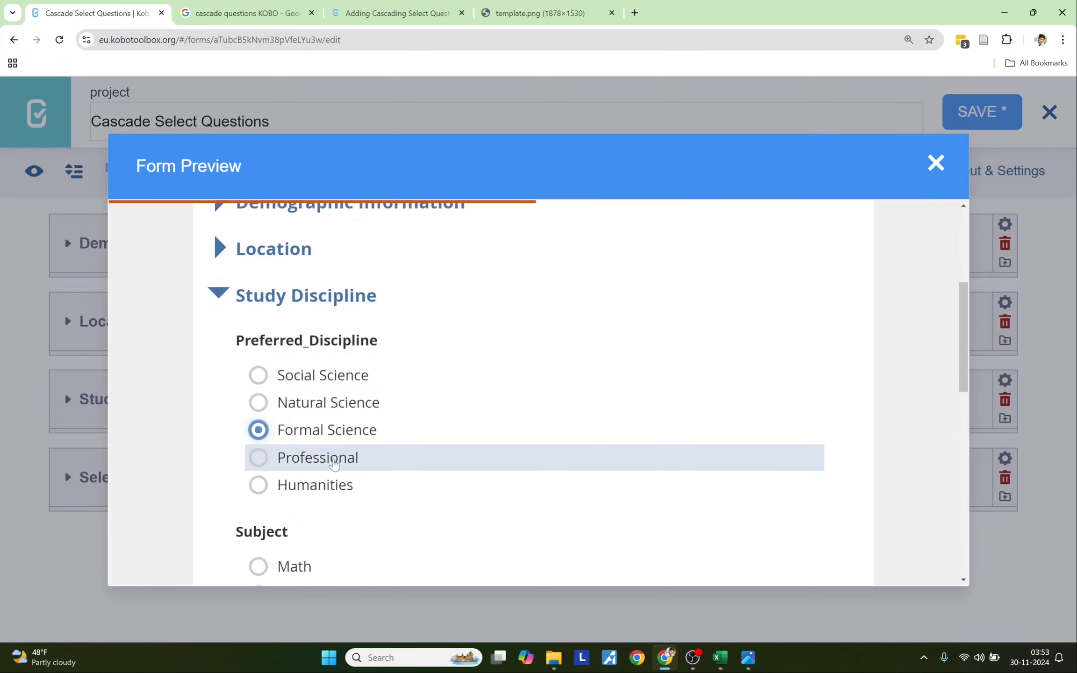
{"action": "scroll", "coordinate": [328, 434], "scroll_direction": "down", "scroll_amount": 1}
{"action": "left_click", "coordinate": [309, 341]}
{"action": "left_click", "coordinate": [313, 394]}
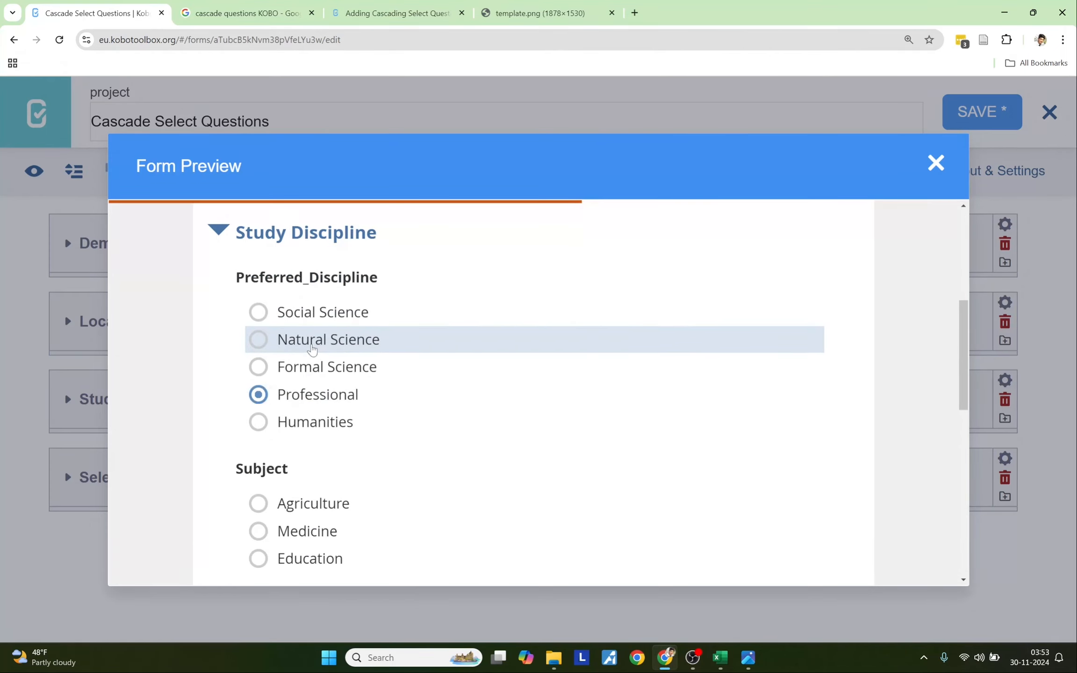
{"action": "left_click", "coordinate": [311, 339]}
{"action": "left_click", "coordinate": [320, 395]}
{"action": "left_click", "coordinate": [223, 238]}
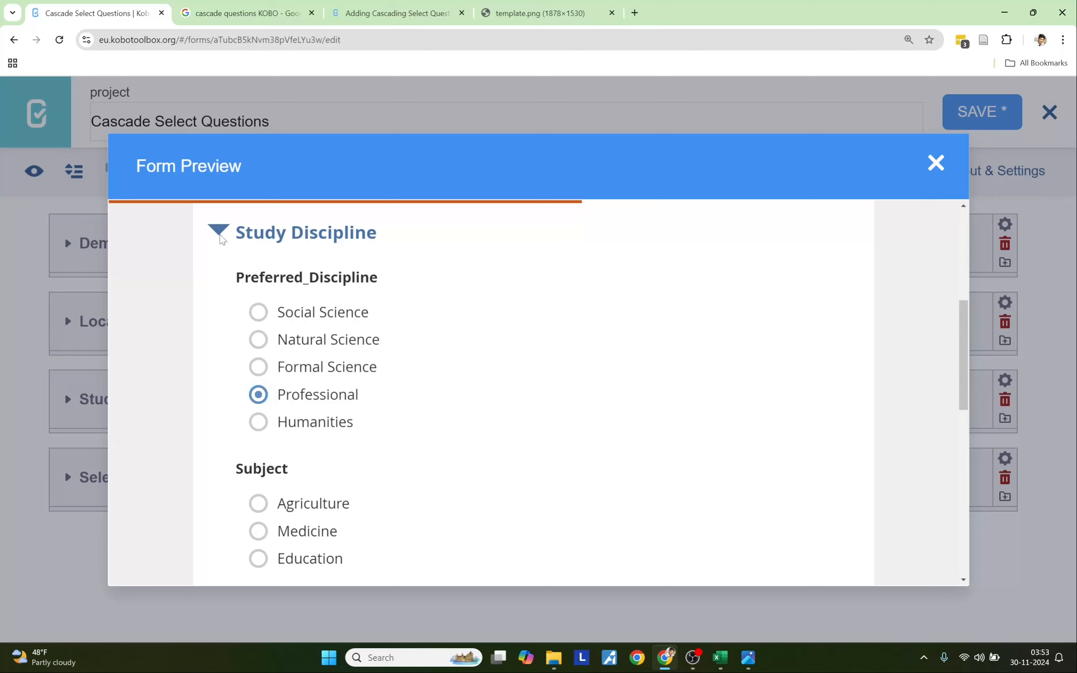
- Test laptop choices (Dell/Workstation, Lenovo/General Use, Yoga series), then close the preview
{"action": "left_click", "coordinate": [289, 359]}
{"action": "scroll", "coordinate": [408, 430], "scroll_direction": "down", "scroll_amount": 2}
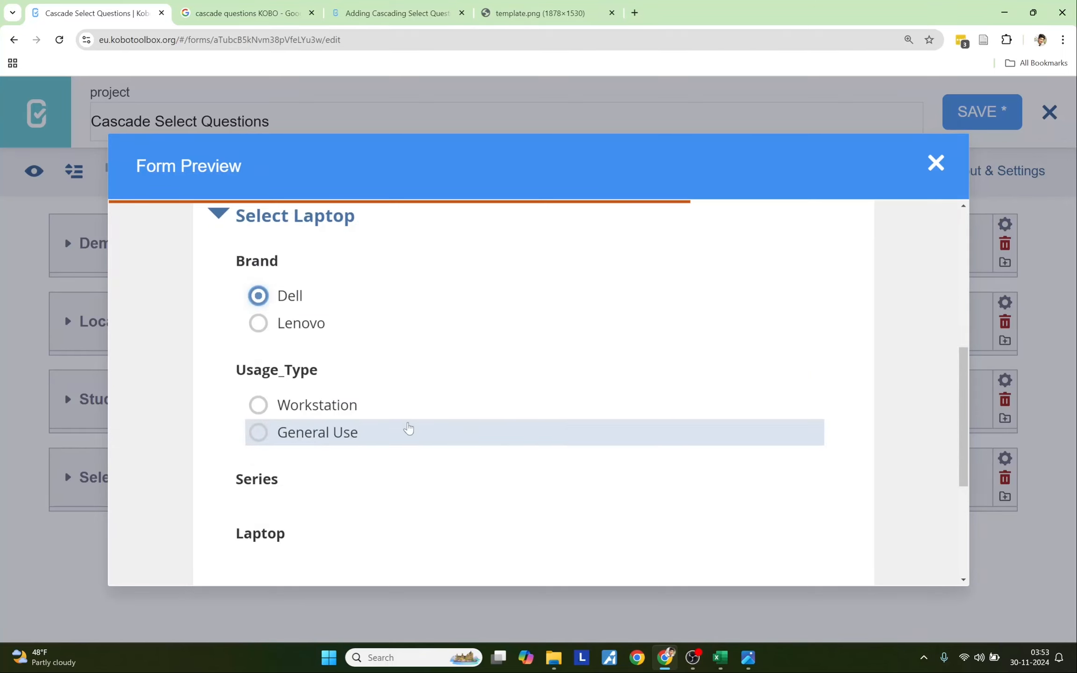
{"action": "left_click", "coordinate": [324, 348]}
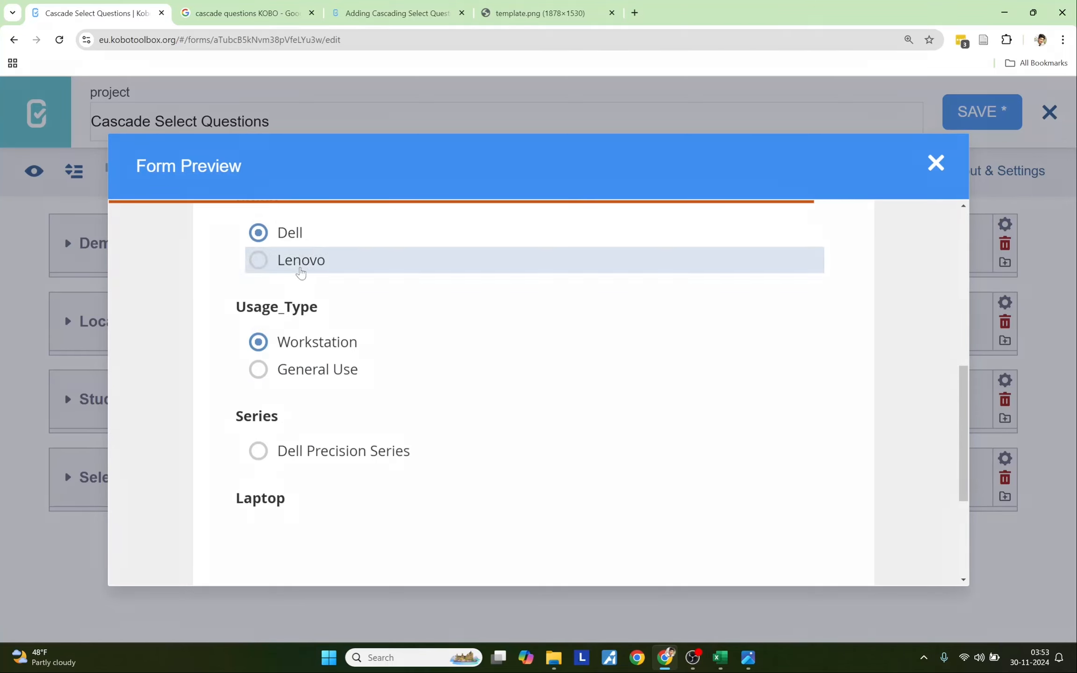
{"action": "left_click", "coordinate": [301, 264]}
{"action": "left_click", "coordinate": [304, 369]}
{"action": "scroll", "coordinate": [307, 405], "scroll_direction": "down", "scroll_amount": 1}
{"action": "left_click", "coordinate": [299, 414]}
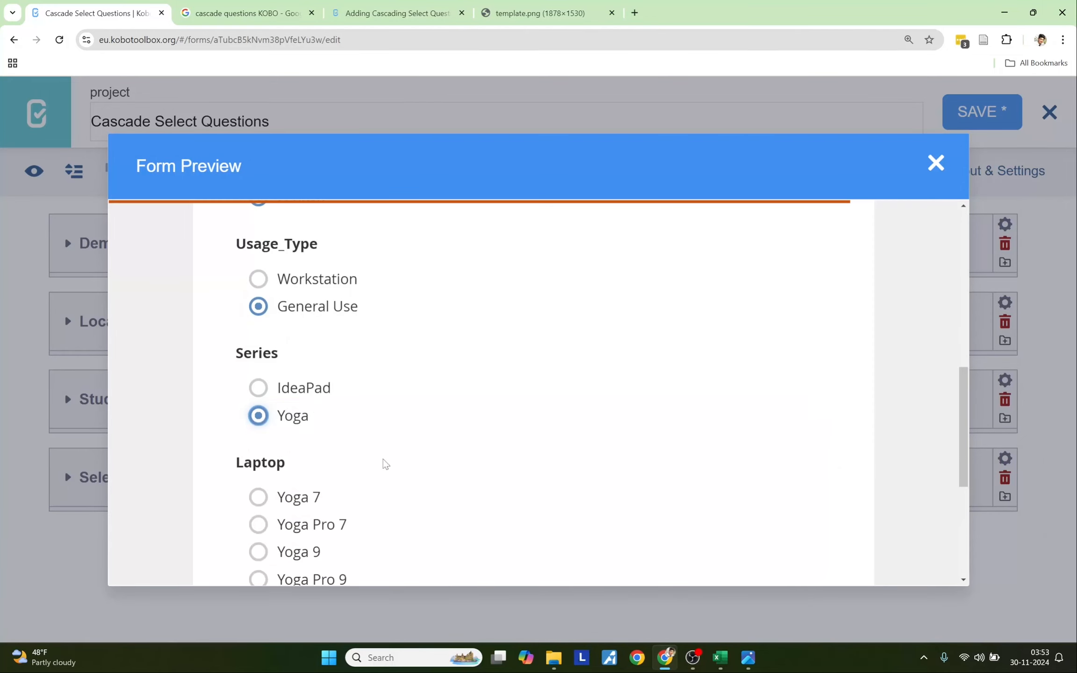
{"action": "scroll", "coordinate": [381, 463], "scroll_direction": "up", "scroll_amount": 10}
{"action": "left_click", "coordinate": [932, 169]}
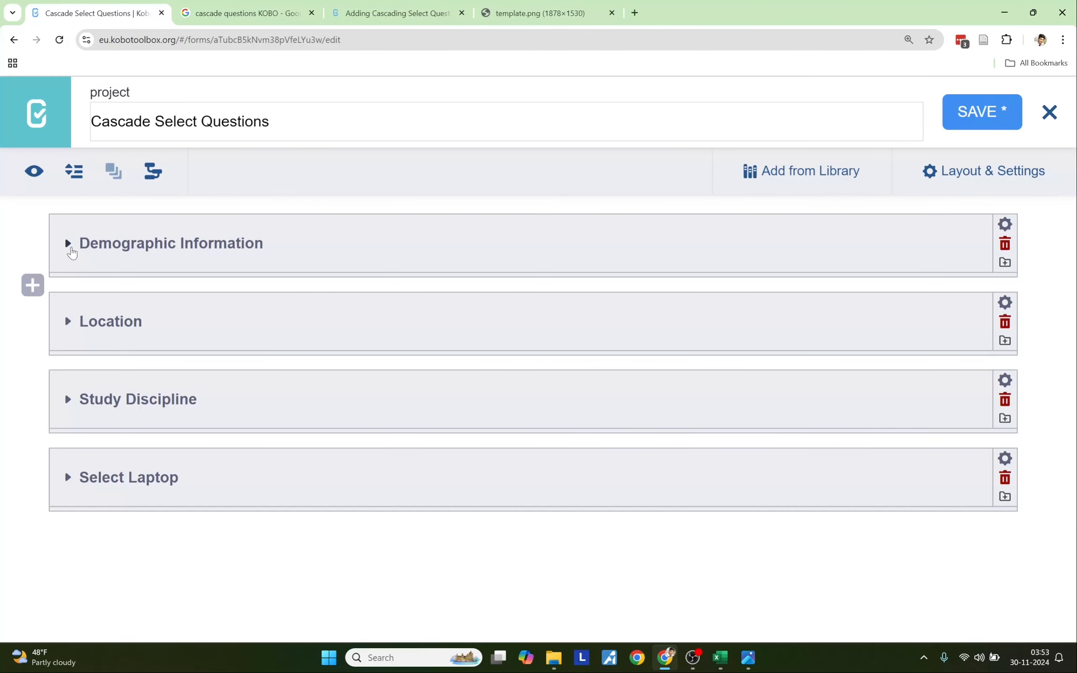
- Make the Name and Sex questions in Demographic Information mandatory
{"action": "left_click", "coordinate": [69, 248]}
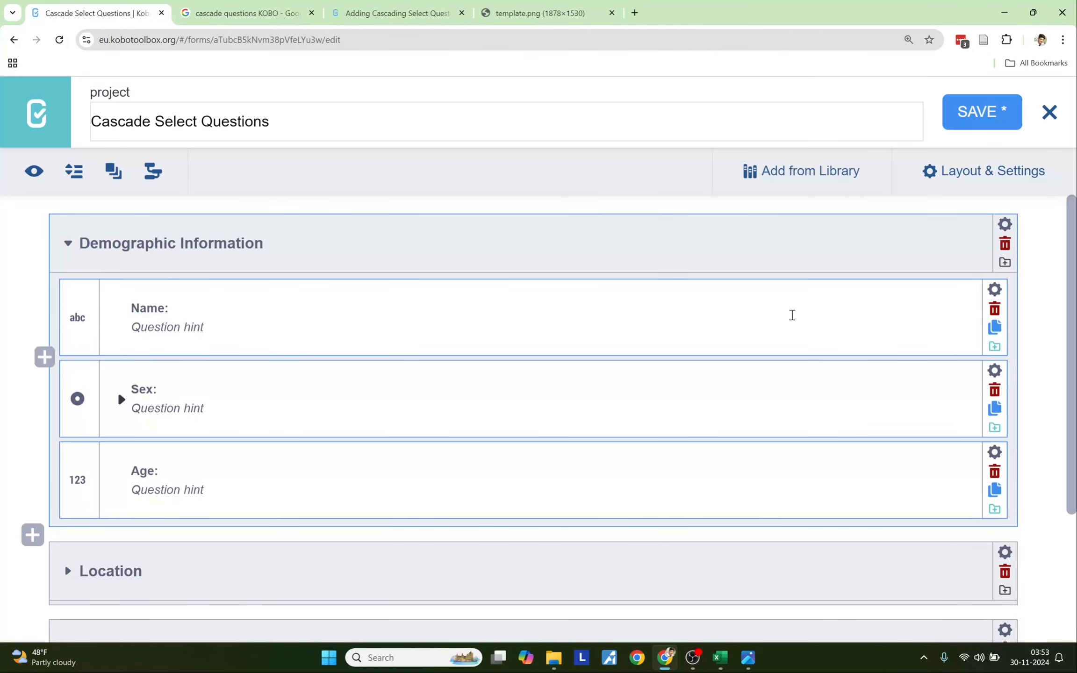
{"action": "left_click", "coordinate": [994, 289]}
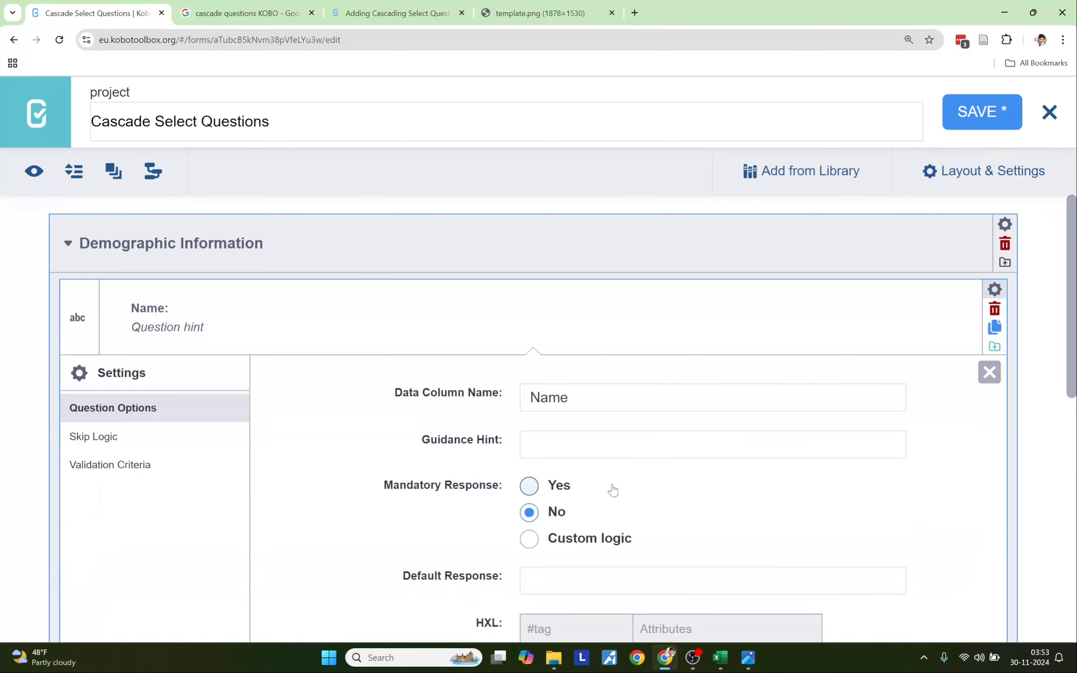
{"action": "left_click", "coordinate": [530, 488]}
{"action": "left_click", "coordinate": [994, 290]}
{"action": "left_click", "coordinate": [995, 371]}
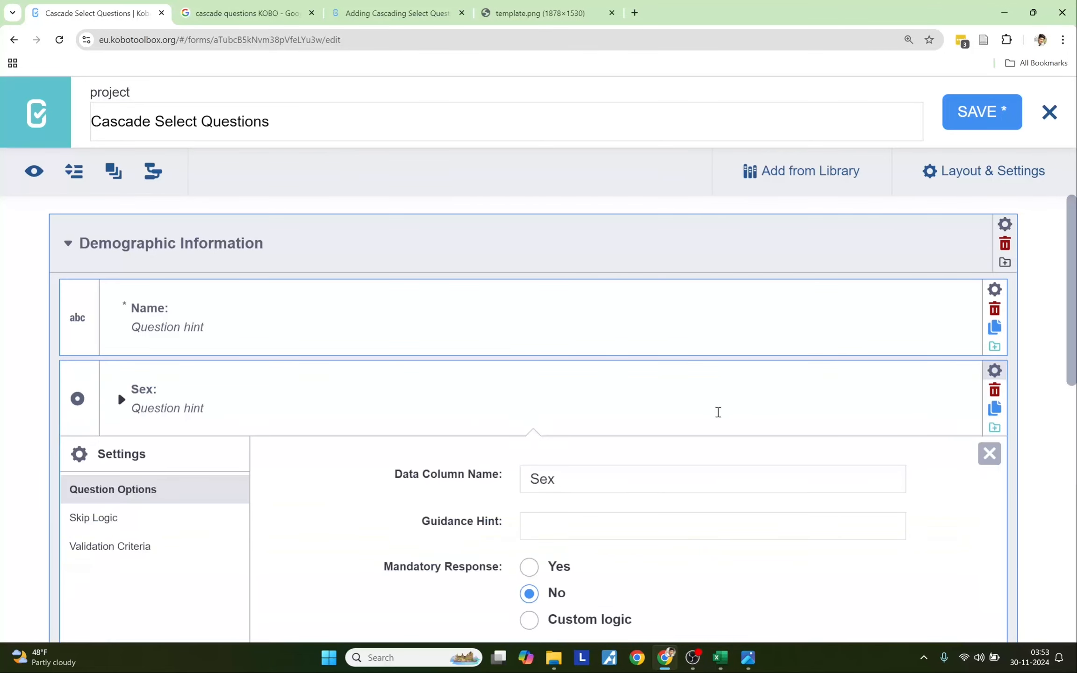
{"action": "scroll", "coordinate": [716, 411], "scroll_direction": "down", "scroll_amount": 1}
{"action": "left_click", "coordinate": [529, 505]}
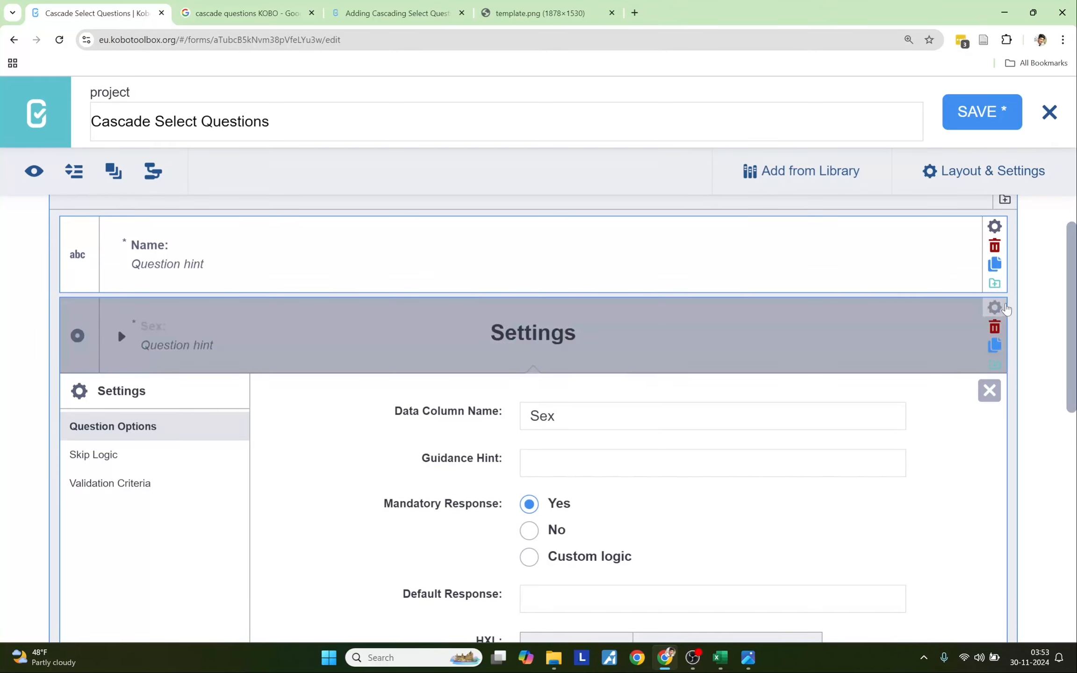
{"action": "left_click", "coordinate": [1005, 308]}
- Make the Age question mandatory and collapse the Demographic Information group
{"action": "left_click", "coordinate": [995, 389]}
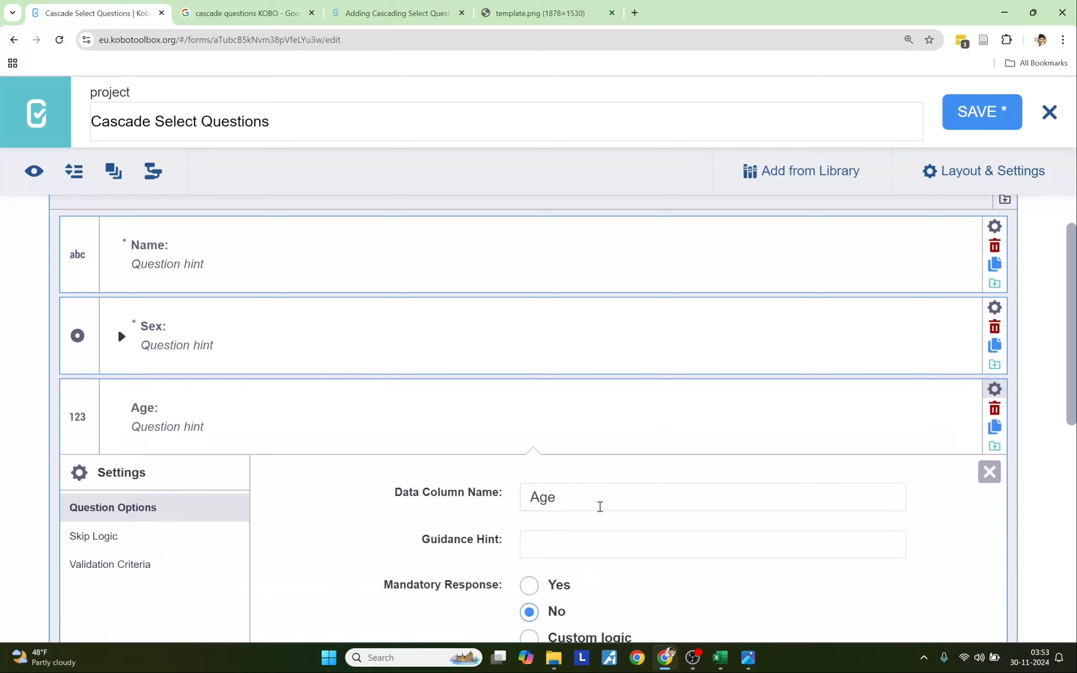
{"action": "scroll", "coordinate": [599, 506], "scroll_direction": "down", "scroll_amount": 3}
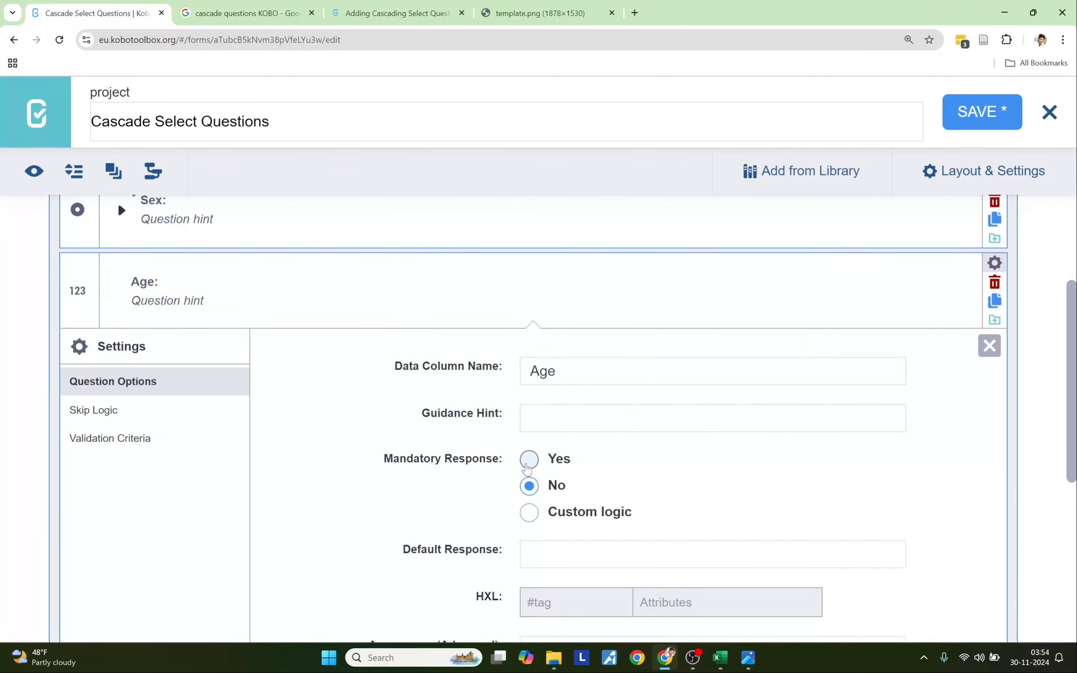
{"action": "left_click", "coordinate": [527, 466]}
{"action": "left_click", "coordinate": [995, 263]}
{"action": "scroll", "coordinate": [569, 401], "scroll_direction": "up", "scroll_amount": 4}
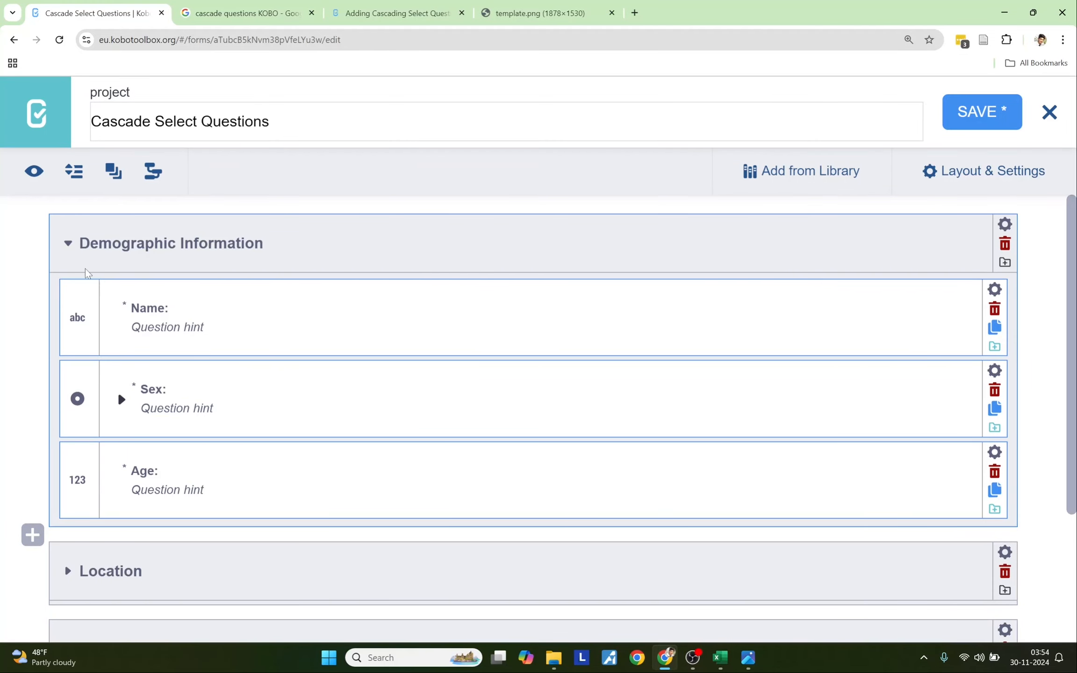
{"action": "left_click", "coordinate": [68, 246]}
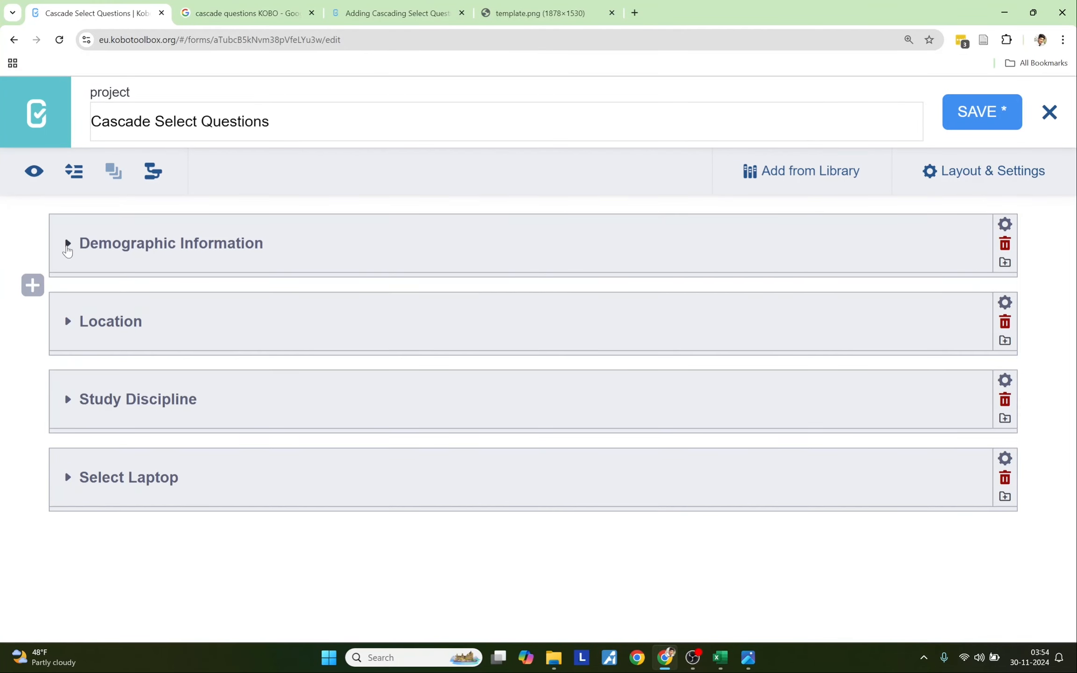
- Expand Location to show Country's eight countries and Select_City's cities through Christchurch
{"action": "left_click", "coordinate": [69, 322]}
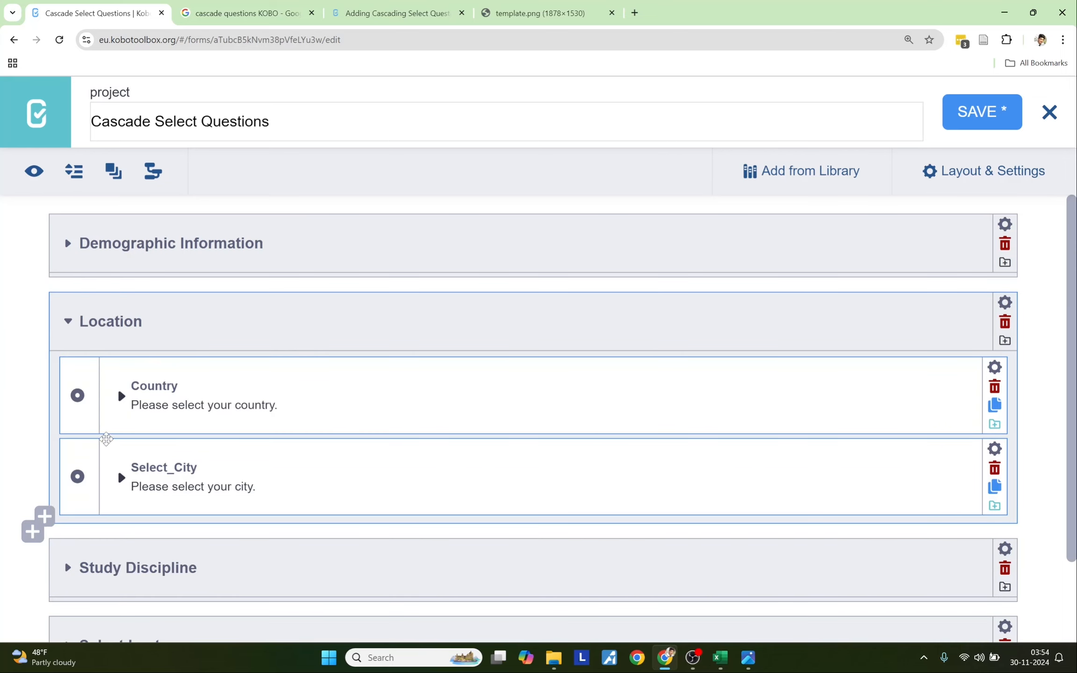
{"action": "left_click", "coordinate": [121, 396]}
{"action": "scroll", "coordinate": [140, 420], "scroll_direction": "down", "scroll_amount": 5}
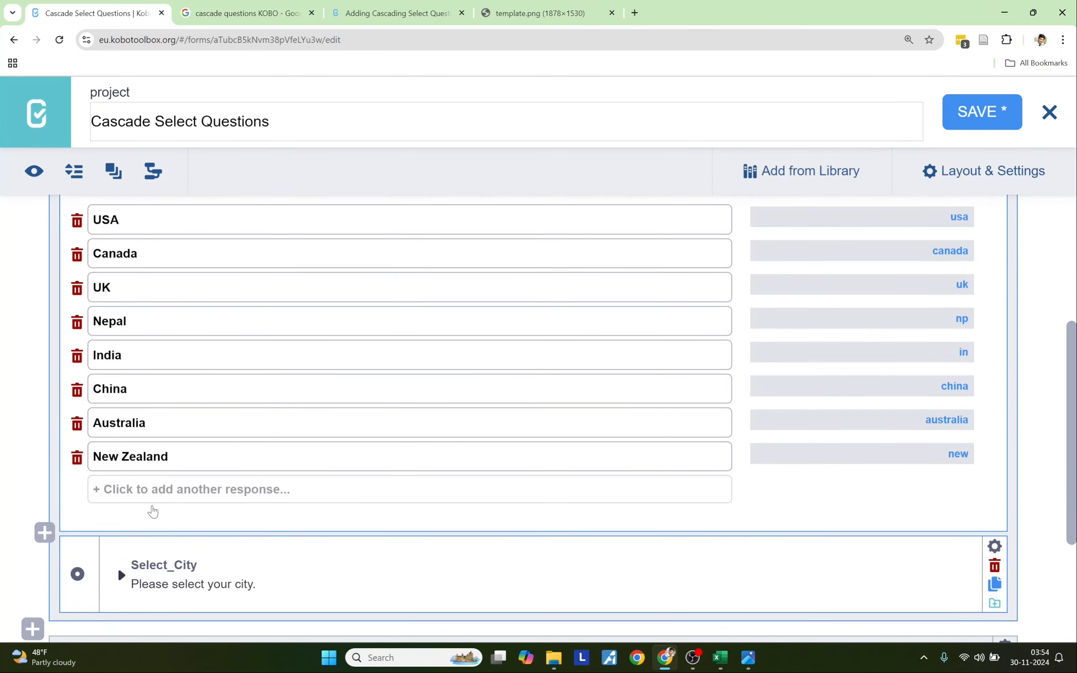
{"action": "left_click", "coordinate": [123, 576]}
{"action": "scroll", "coordinate": [240, 550], "scroll_direction": "down", "scroll_amount": 5}
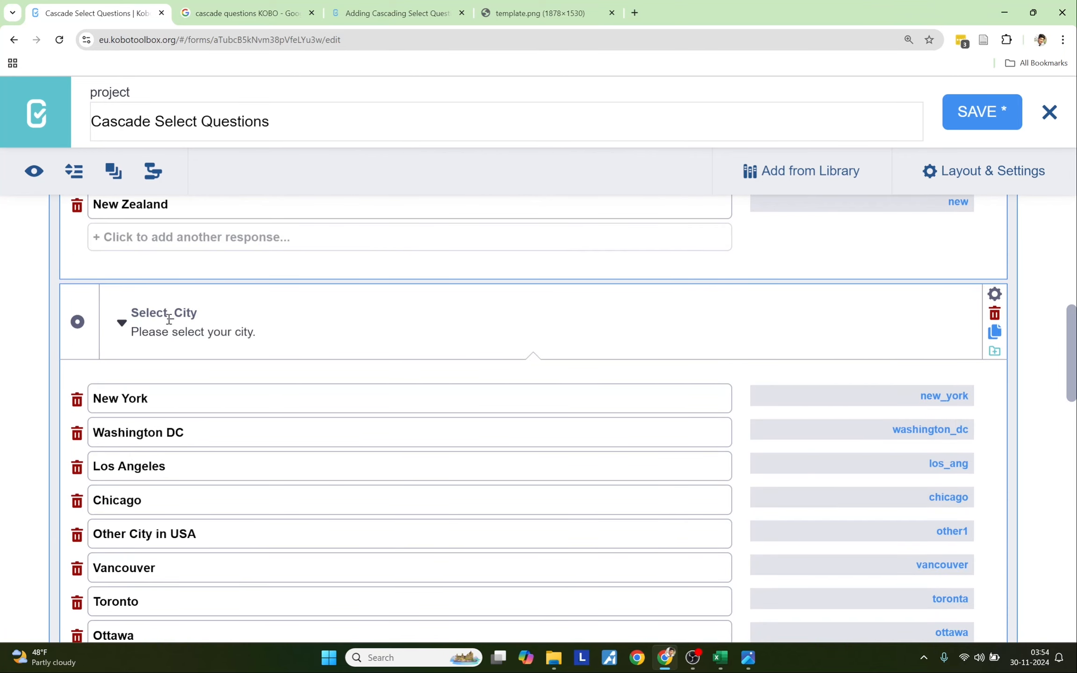
{"action": "scroll", "coordinate": [205, 416], "scroll_direction": "down", "scroll_amount": 10}
{"action": "scroll", "coordinate": [169, 406], "scroll_direction": "up", "scroll_amount": 1}
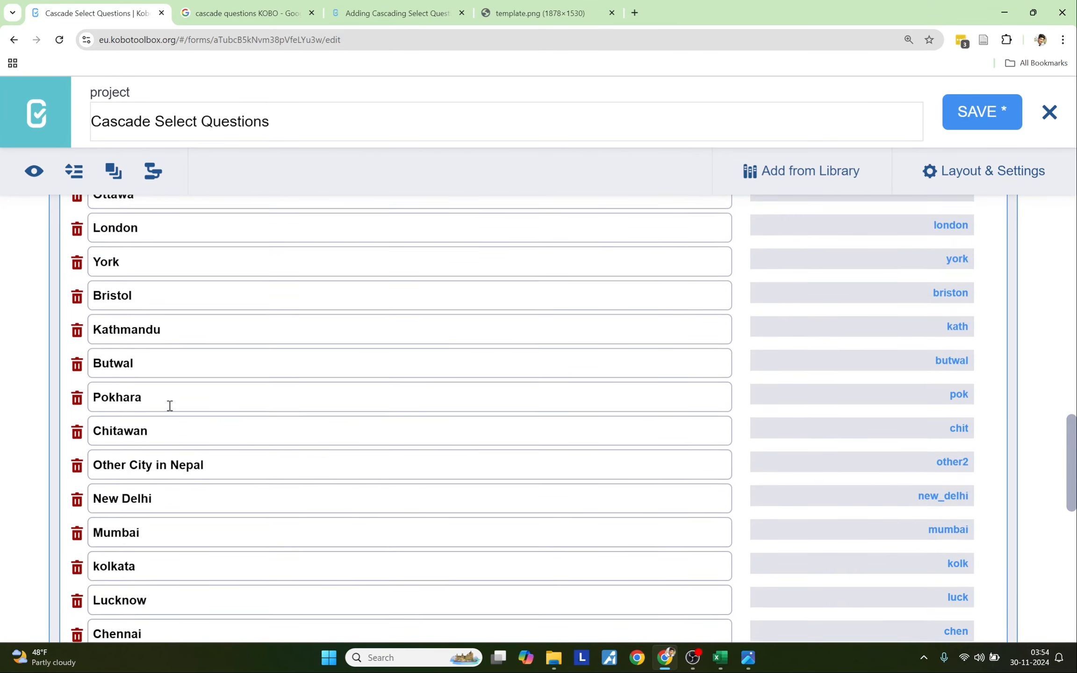
{"action": "scroll", "coordinate": [171, 397], "scroll_direction": "up", "scroll_amount": 5}
{"action": "scroll", "coordinate": [185, 348], "scroll_direction": "down", "scroll_amount": 10}
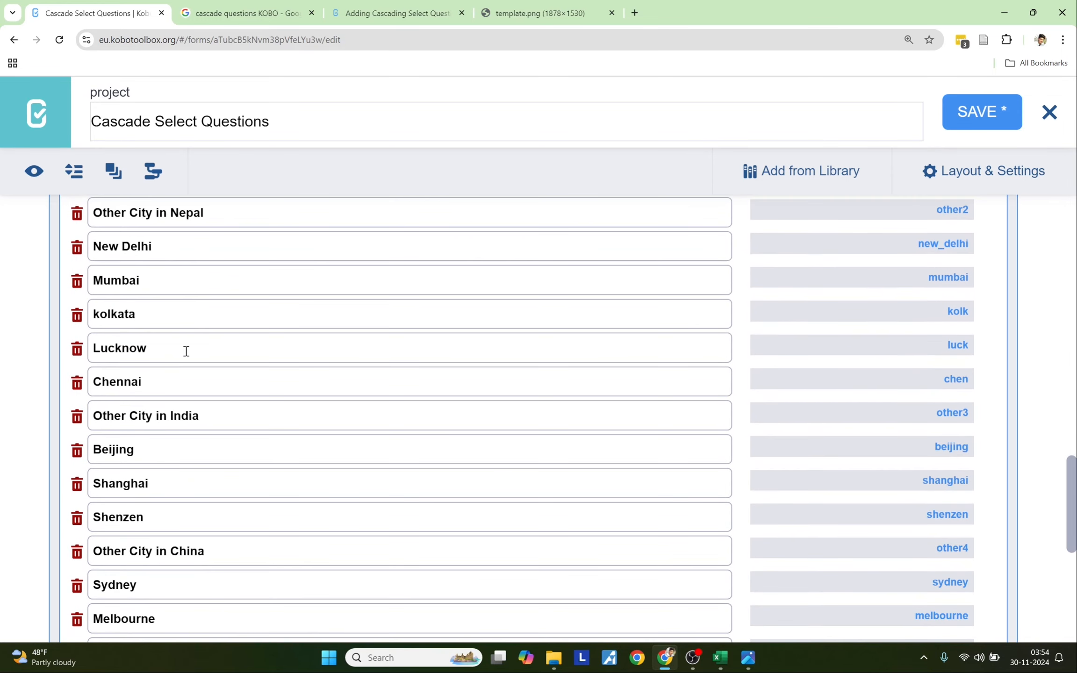
{"action": "scroll", "coordinate": [202, 413], "scroll_direction": "down", "scroll_amount": 3}
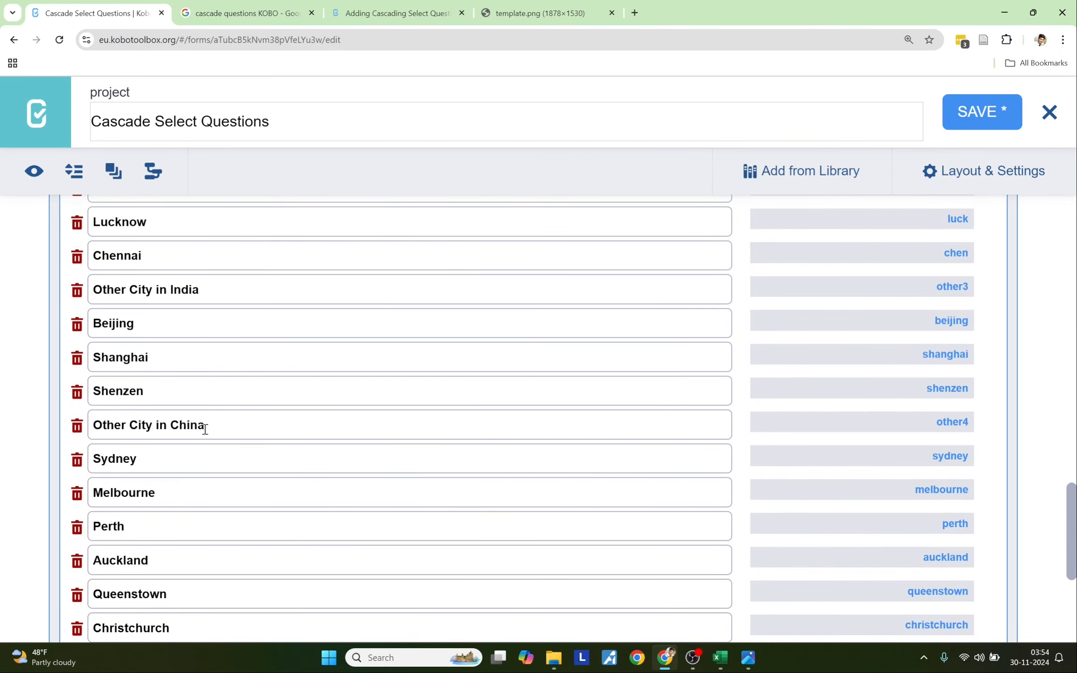
{"action": "scroll", "coordinate": [205, 429], "scroll_direction": "down", "scroll_amount": 3}
{"action": "scroll", "coordinate": [221, 324], "scroll_direction": "up", "scroll_amount": 13}
{"action": "scroll", "coordinate": [221, 324], "scroll_direction": "down", "scroll_amount": 17}
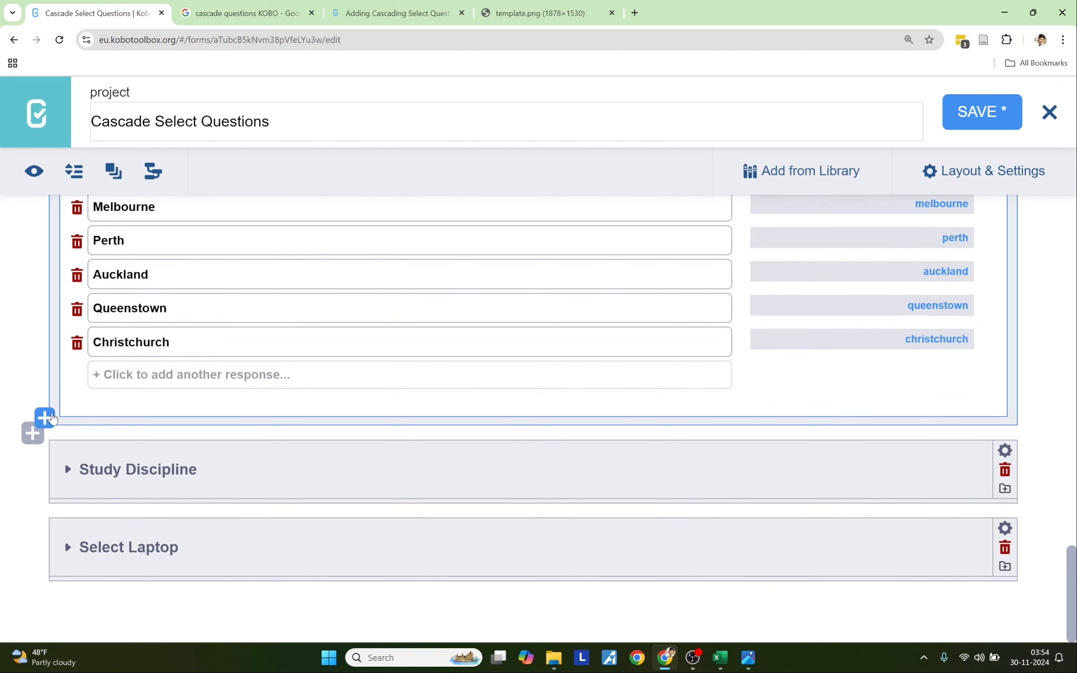
- Add a Text question 'If other city, please type your city:' after Select_City
{"action": "left_click", "coordinate": [44, 417]}
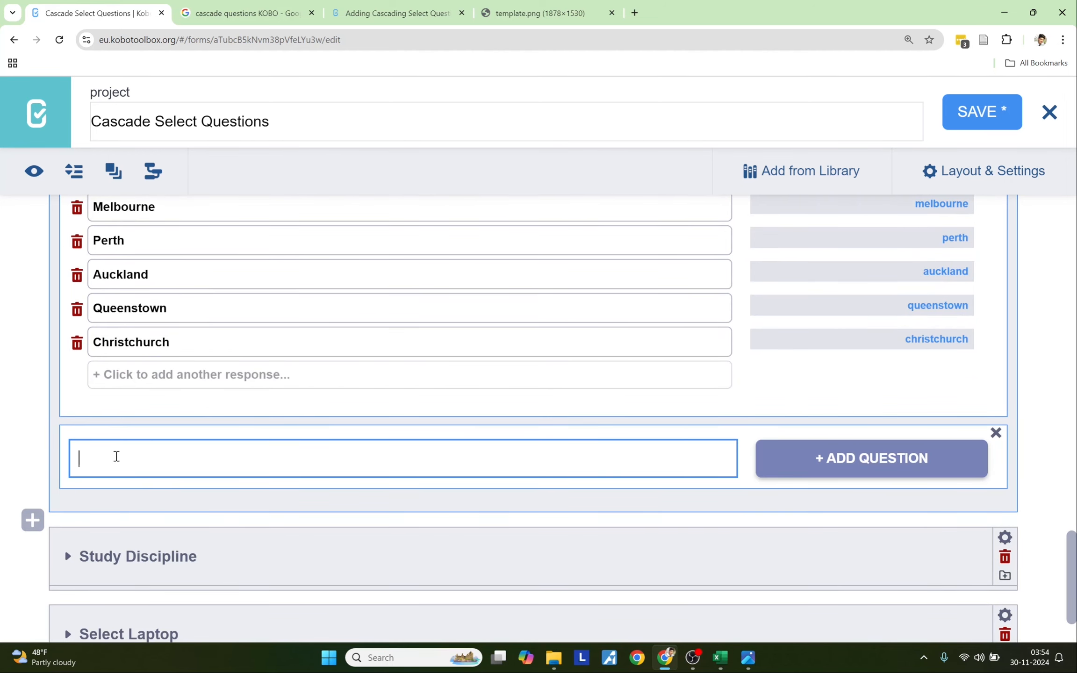
{"action": "type", "text": "If other city, please type your city:"}
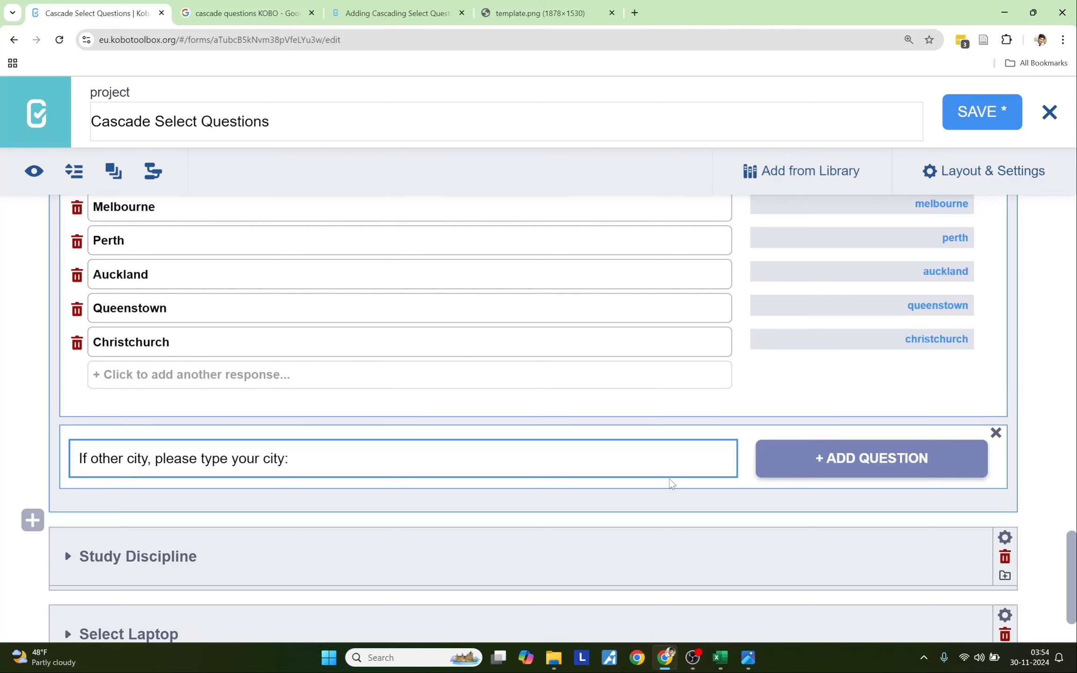
{"action": "left_click", "coordinate": [860, 461]}
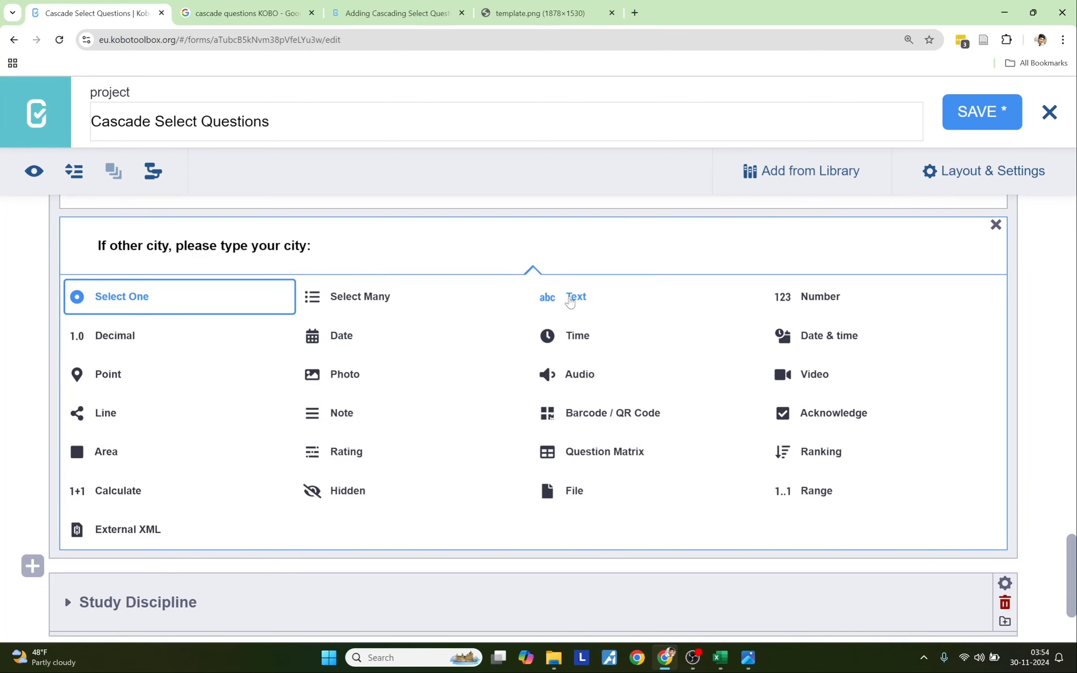
{"action": "left_click", "coordinate": [569, 302]}
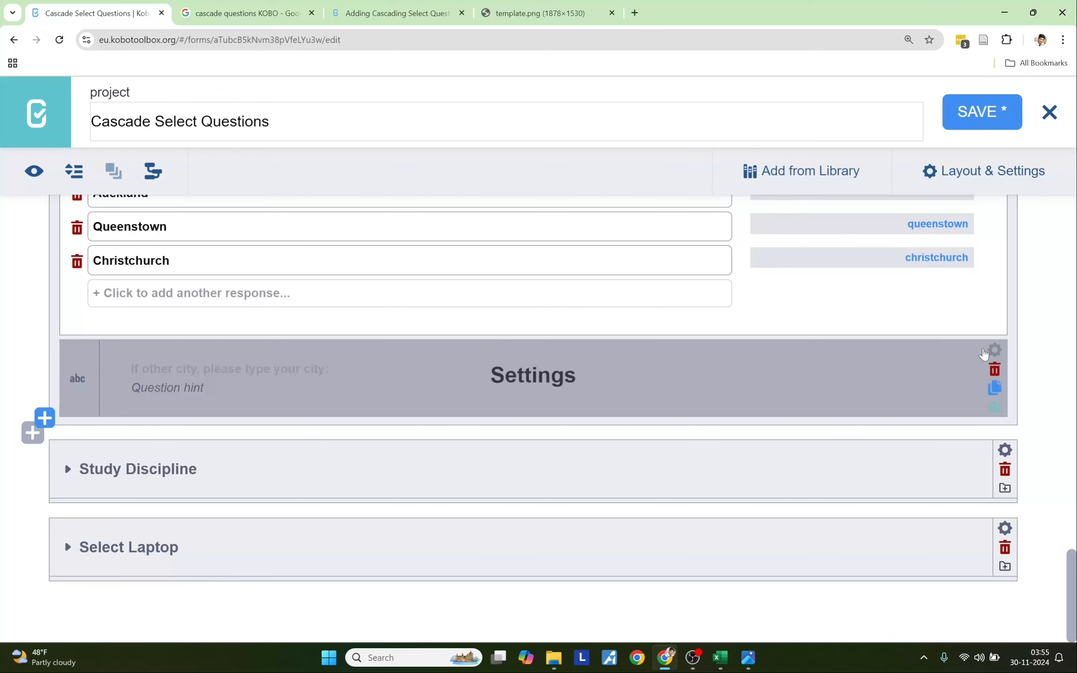
{"action": "left_click", "coordinate": [994, 350]}
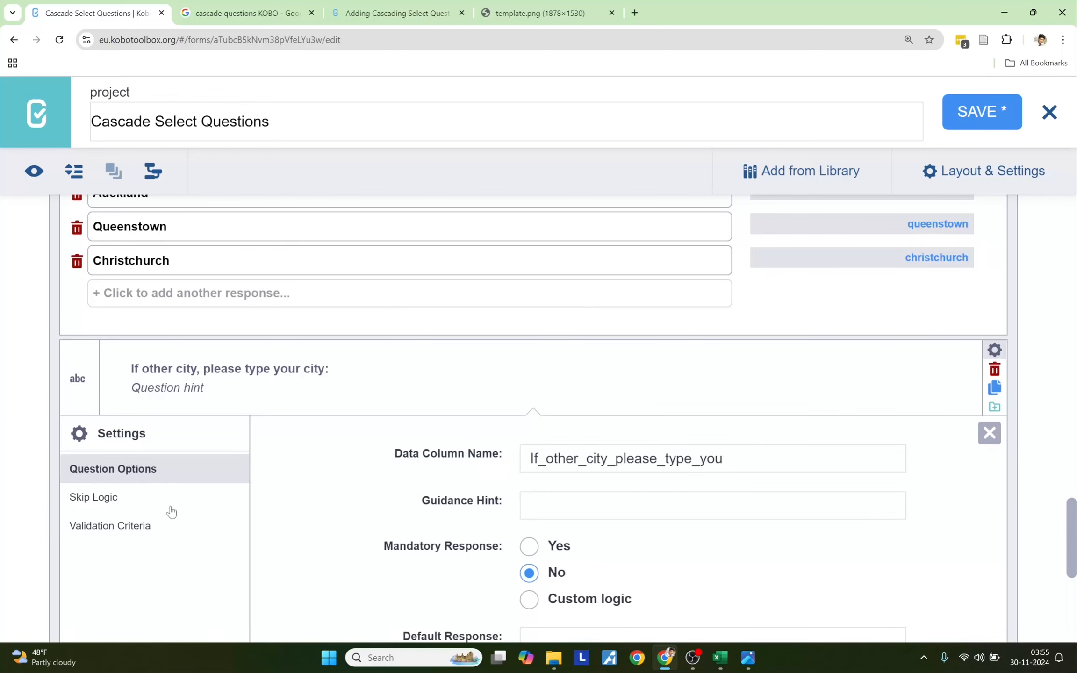
- Add skip logic conditions Select_City = Other City in USA and Other City in Nepal
{"action": "left_click", "coordinate": [109, 505]}
{"action": "left_click", "coordinate": [467, 472]}
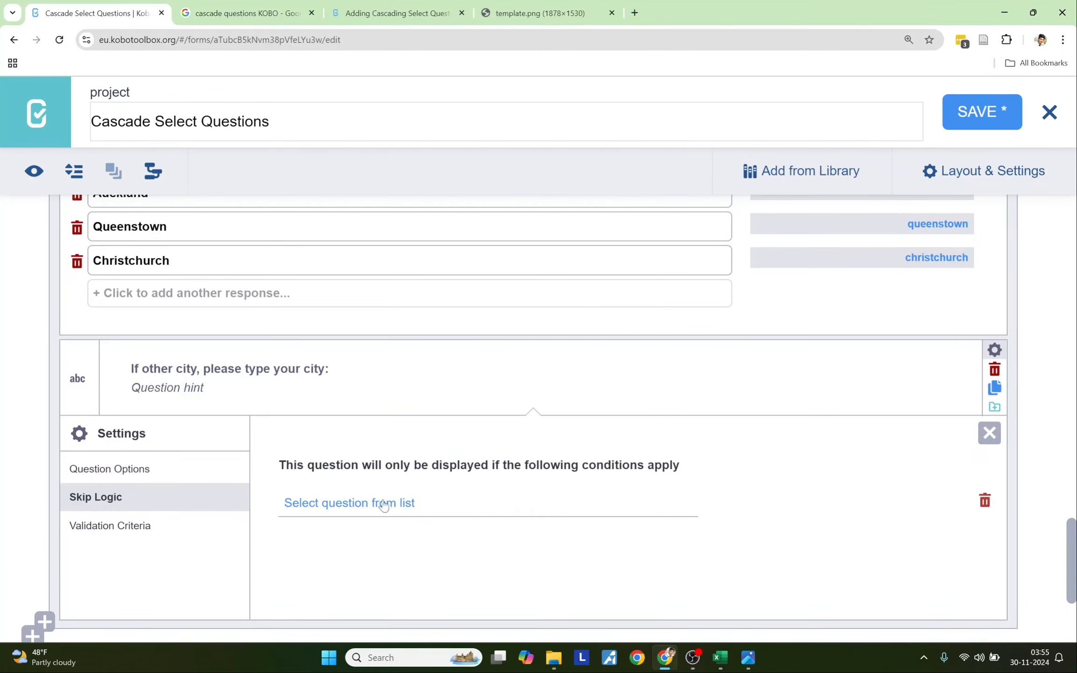
{"action": "scroll", "coordinate": [360, 507], "scroll_direction": "down", "scroll_amount": 2}
{"action": "left_click", "coordinate": [362, 378]}
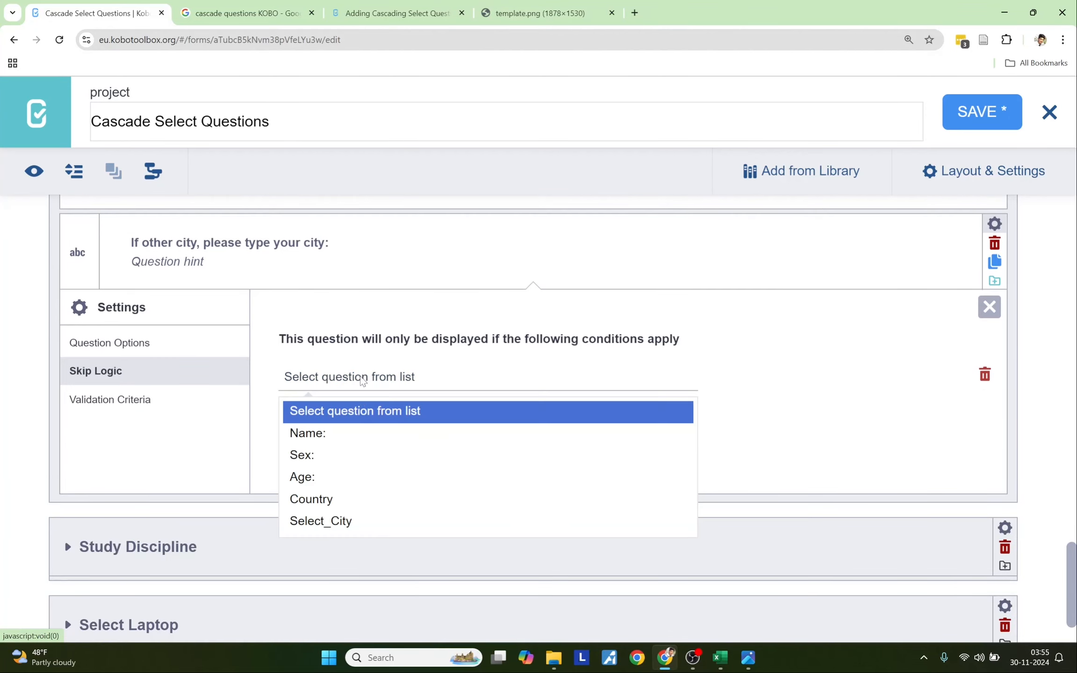
{"action": "left_click", "coordinate": [359, 523]}
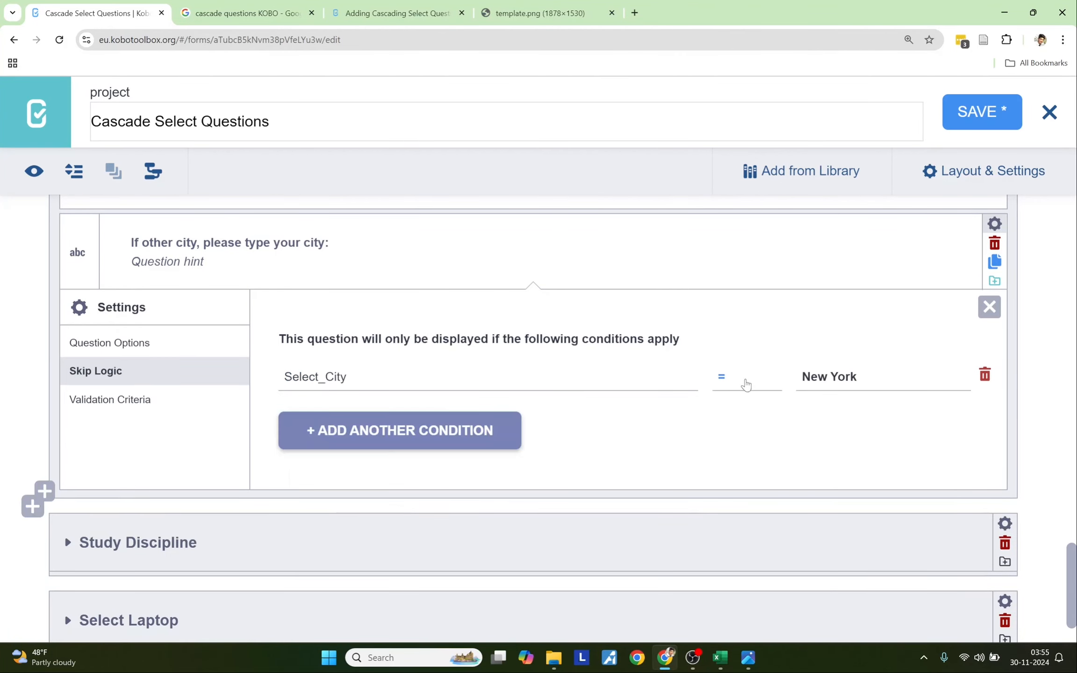
{"action": "left_click", "coordinate": [868, 373]}
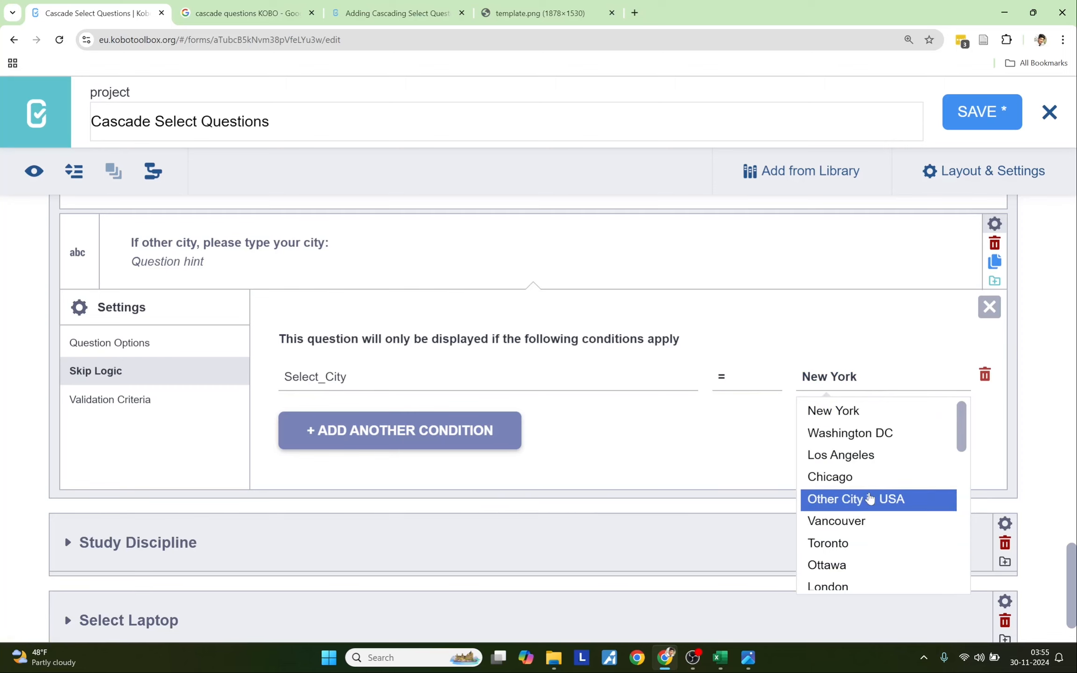
{"action": "left_click", "coordinate": [870, 501]}
{"action": "left_click", "coordinate": [421, 437]}
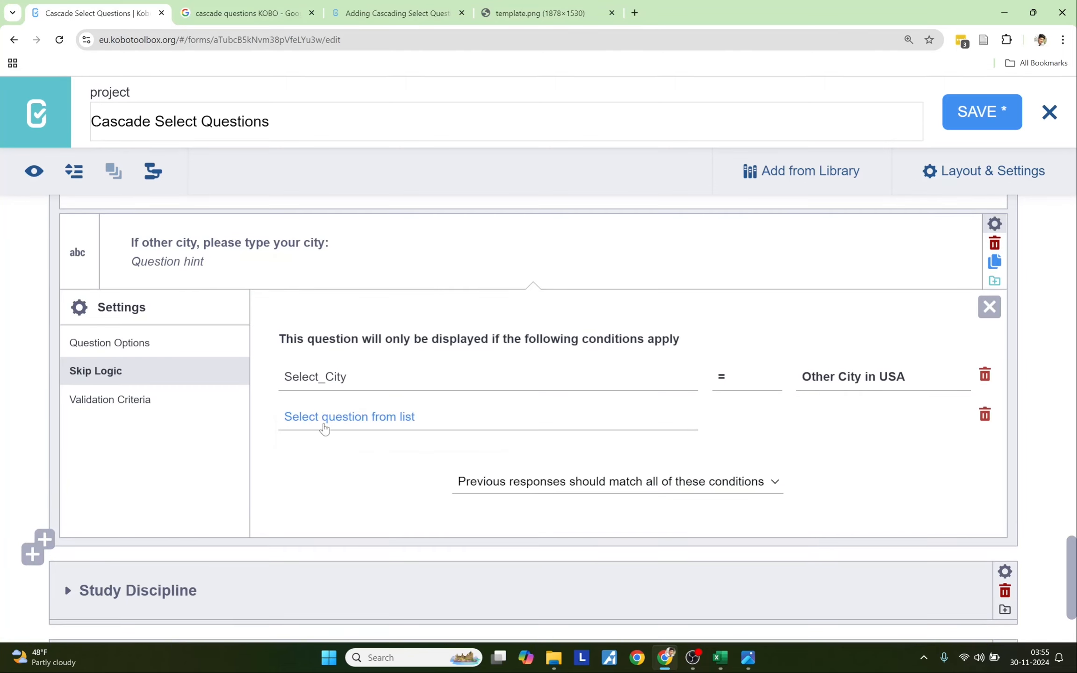
{"action": "left_click", "coordinate": [327, 417]}
{"action": "left_click", "coordinate": [353, 560]}
{"action": "left_click", "coordinate": [813, 416]}
{"action": "scroll", "coordinate": [855, 519], "scroll_direction": "down", "scroll_amount": 2}
{"action": "scroll", "coordinate": [855, 519], "scroll_direction": "down", "scroll_amount": 4}
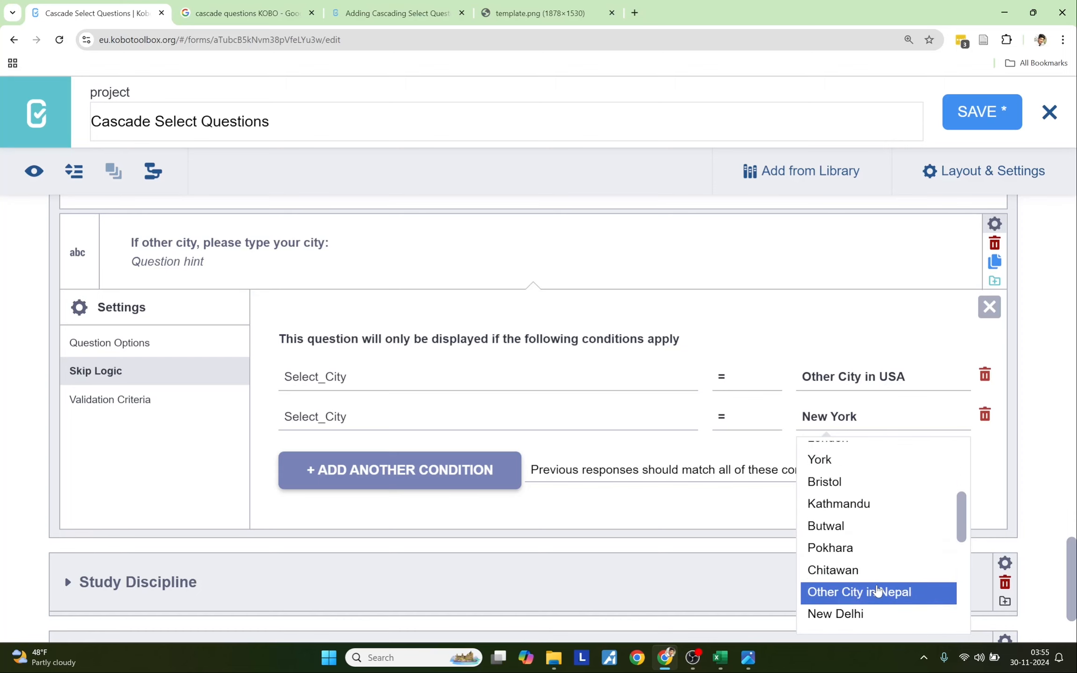
{"action": "left_click", "coordinate": [854, 591]}
- Add conditions Select_City = Other City in India and Other City in China
{"action": "left_click", "coordinate": [414, 465]}
{"action": "left_click", "coordinate": [338, 461]}
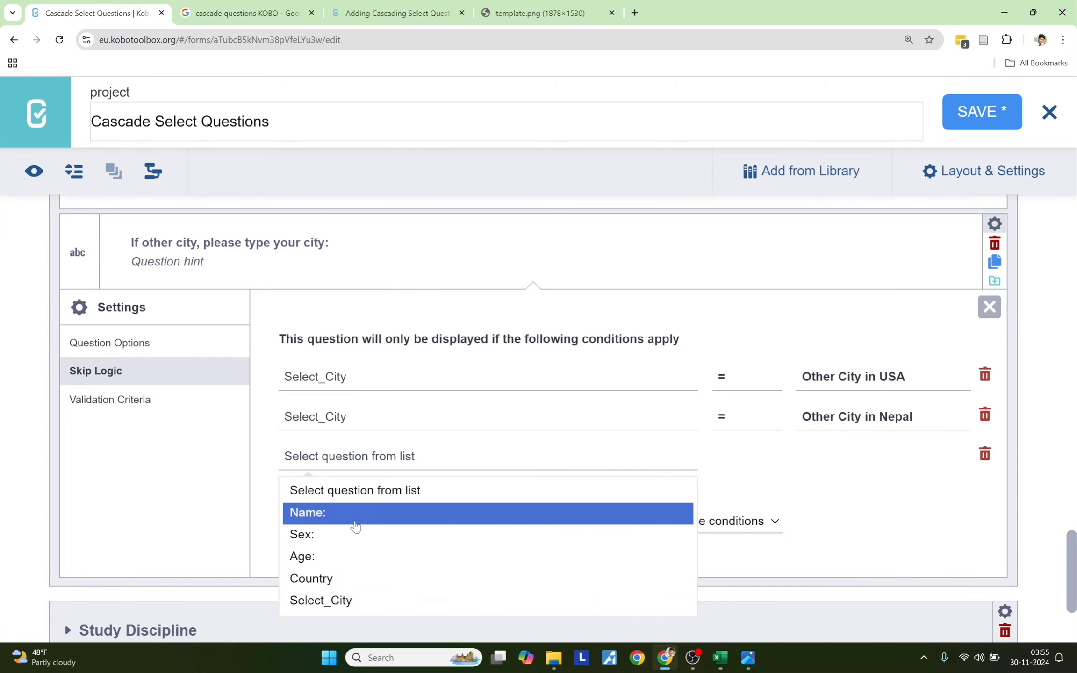
{"action": "left_click", "coordinate": [360, 600]}
{"action": "left_click", "coordinate": [844, 455]}
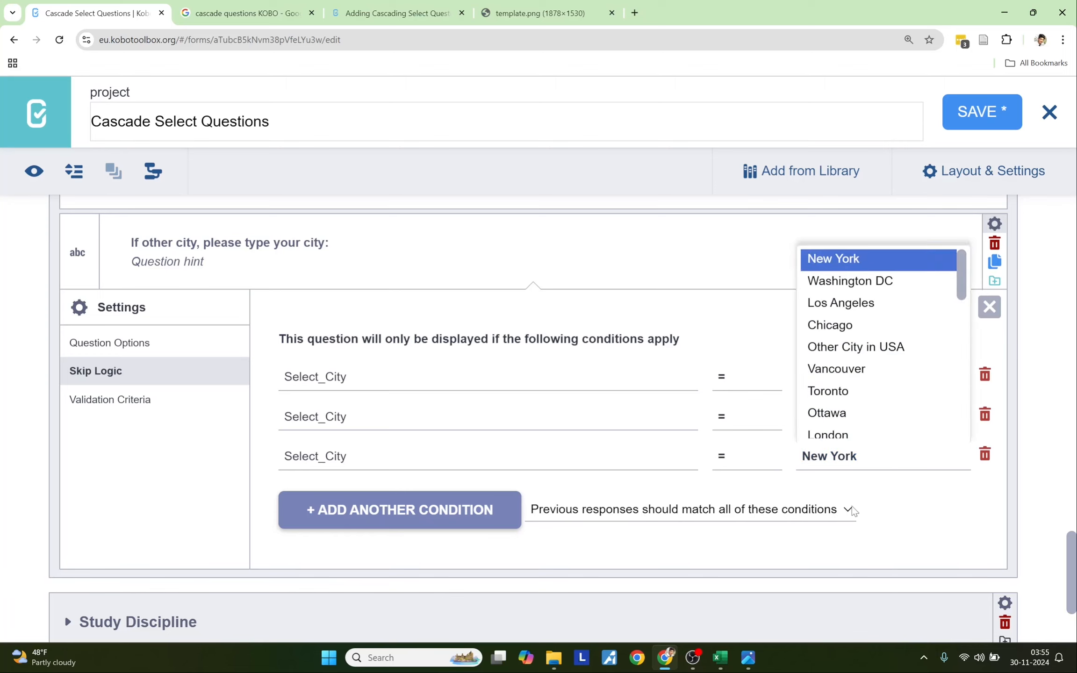
{"action": "scroll", "coordinate": [851, 421], "scroll_direction": "down", "scroll_amount": 5}
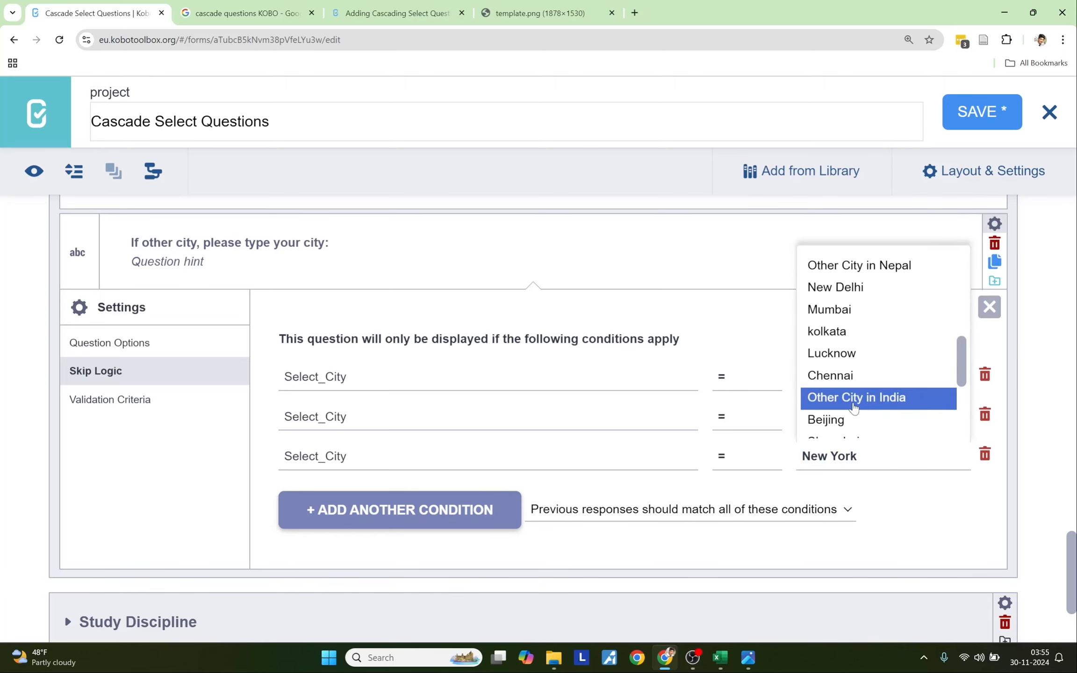
{"action": "left_click", "coordinate": [856, 397]}
{"action": "left_click", "coordinate": [341, 506]}
{"action": "left_click", "coordinate": [341, 496]}
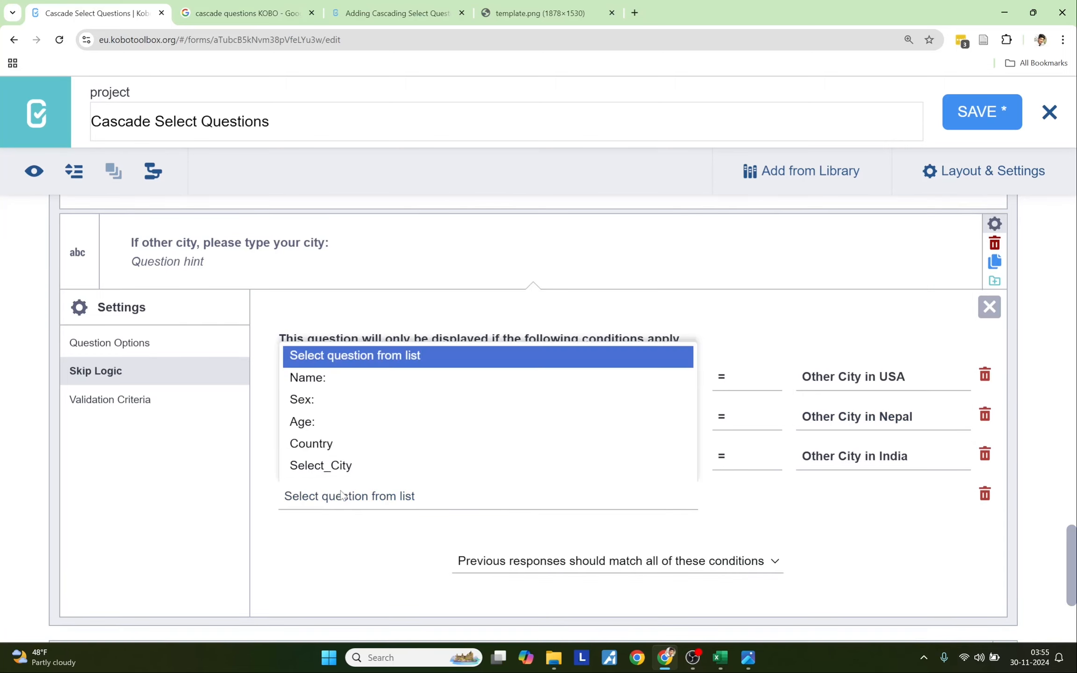
{"action": "left_click", "coordinate": [384, 468]}
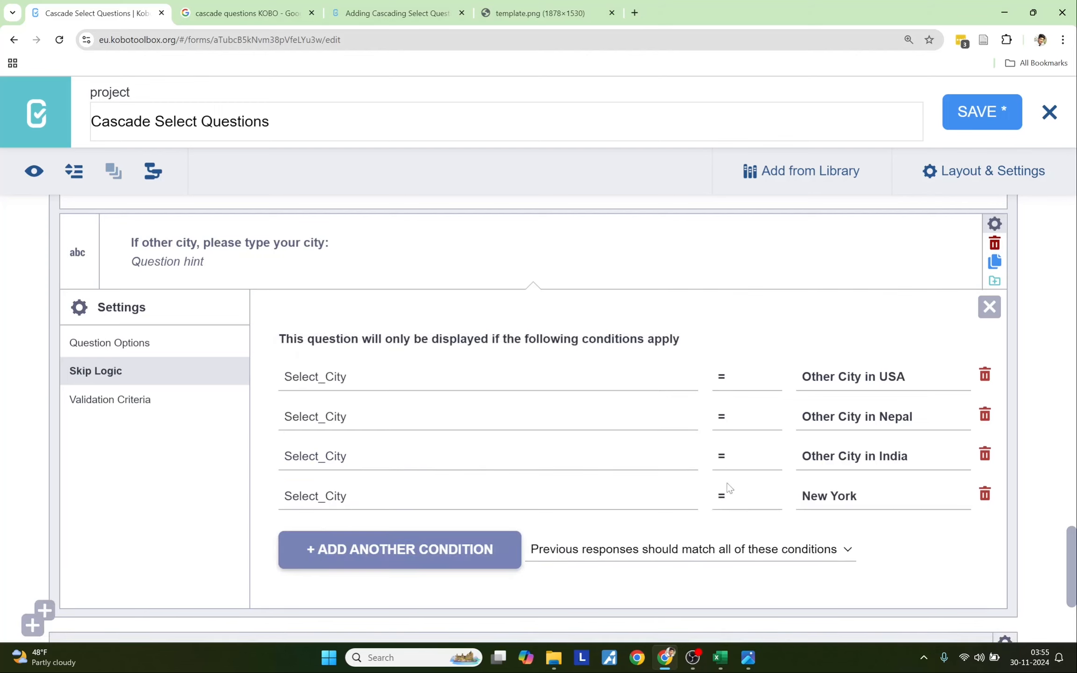
{"action": "left_click", "coordinate": [830, 496]}
{"action": "scroll", "coordinate": [841, 420], "scroll_direction": "down", "scroll_amount": 5}
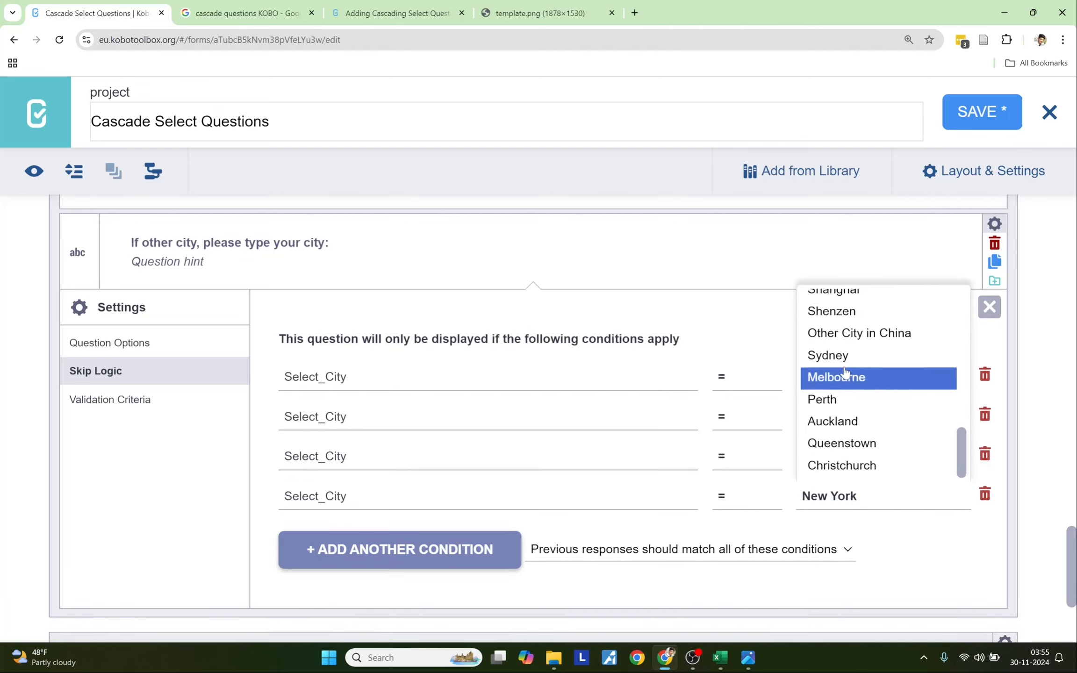
{"action": "left_click", "coordinate": [843, 335]}
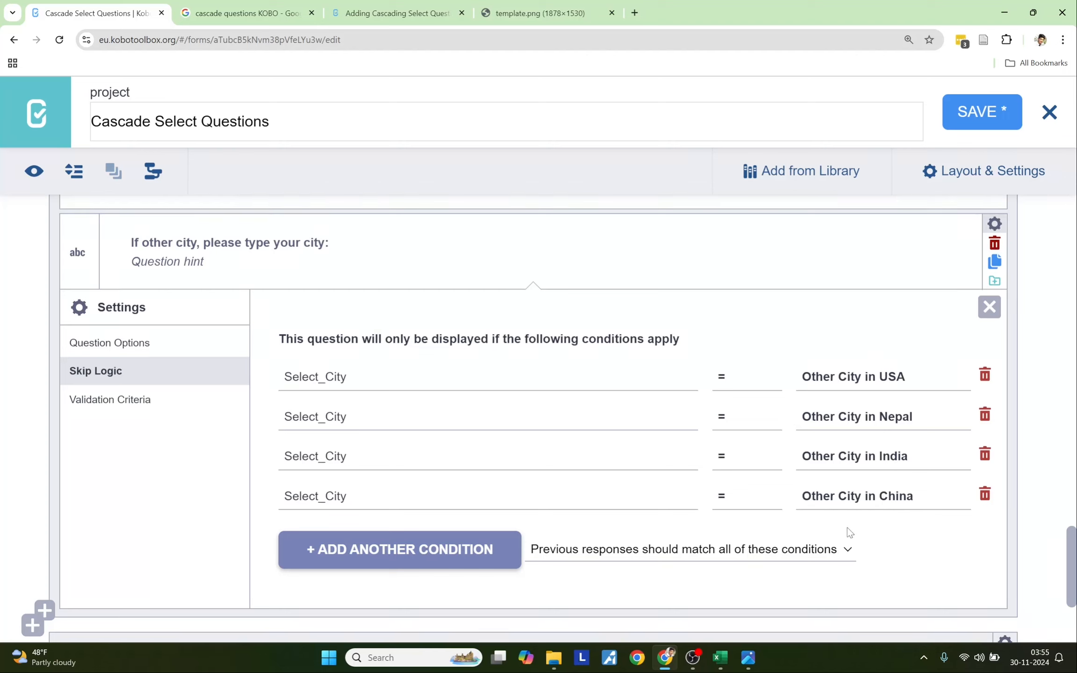
{"action": "left_click", "coordinate": [610, 554]}
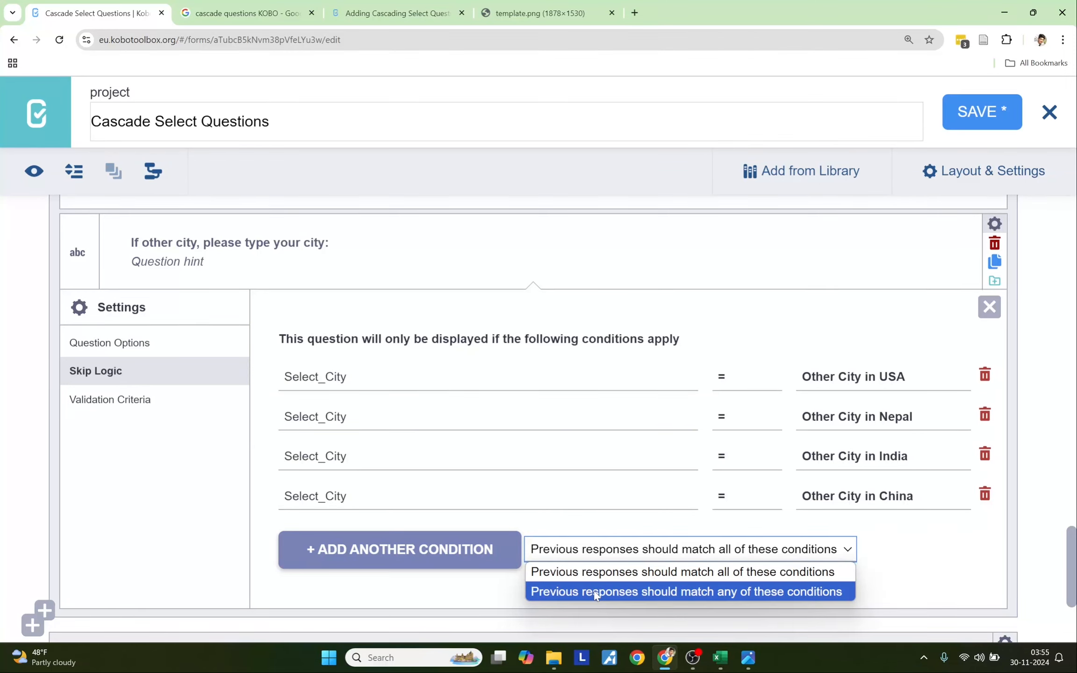
- Set the skip logic to match any of the four conditions and close the settings
{"action": "left_click", "coordinate": [687, 591]}
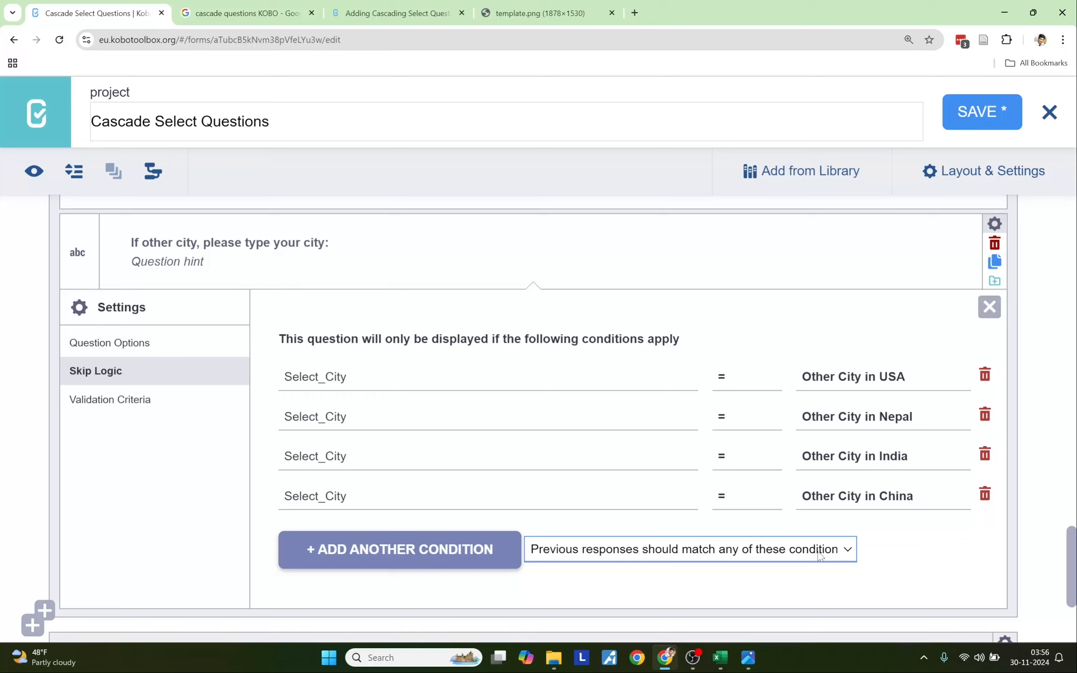
{"action": "left_click", "coordinate": [994, 224]}
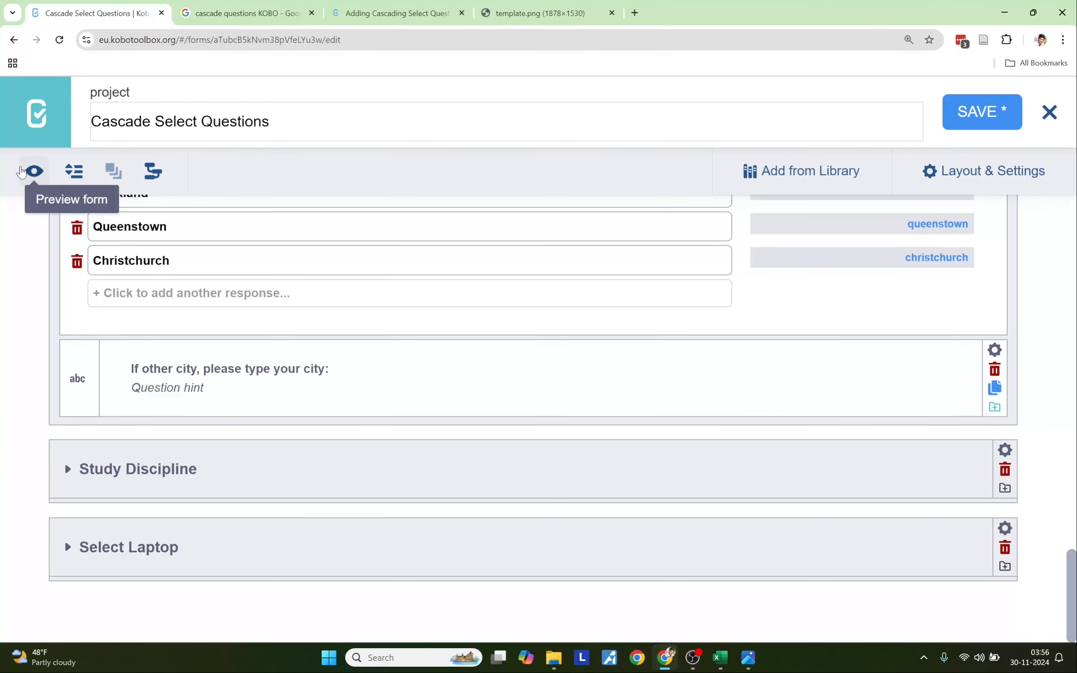
{"action": "left_click", "coordinate": [34, 172]}
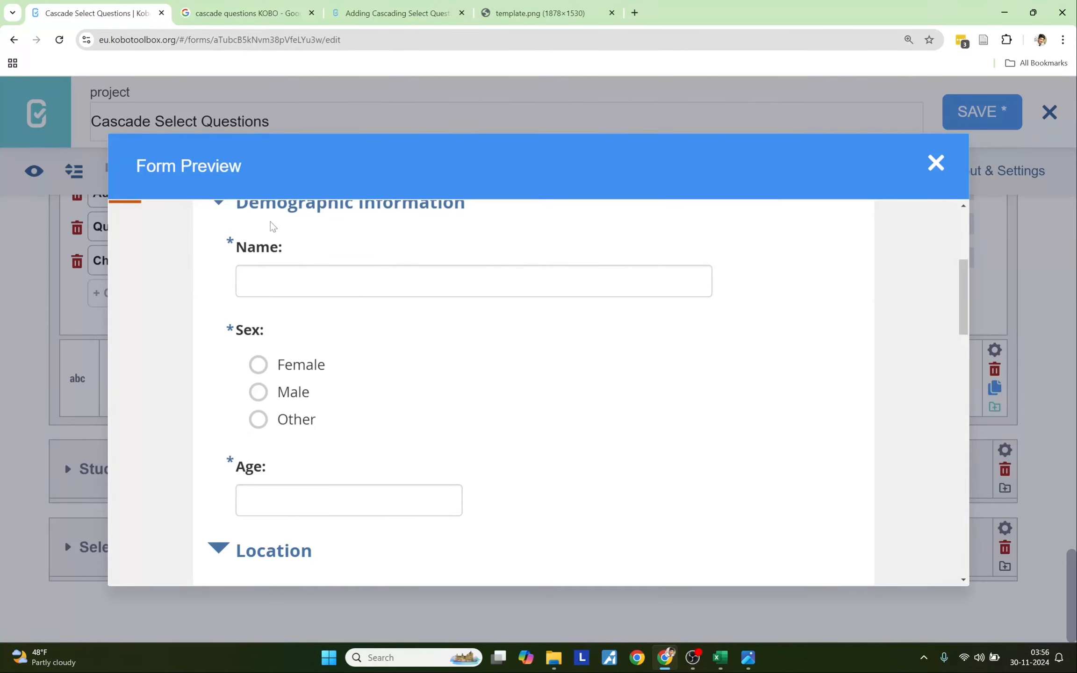
{"action": "left_click", "coordinate": [279, 395]}
{"action": "left_click", "coordinate": [279, 396]}
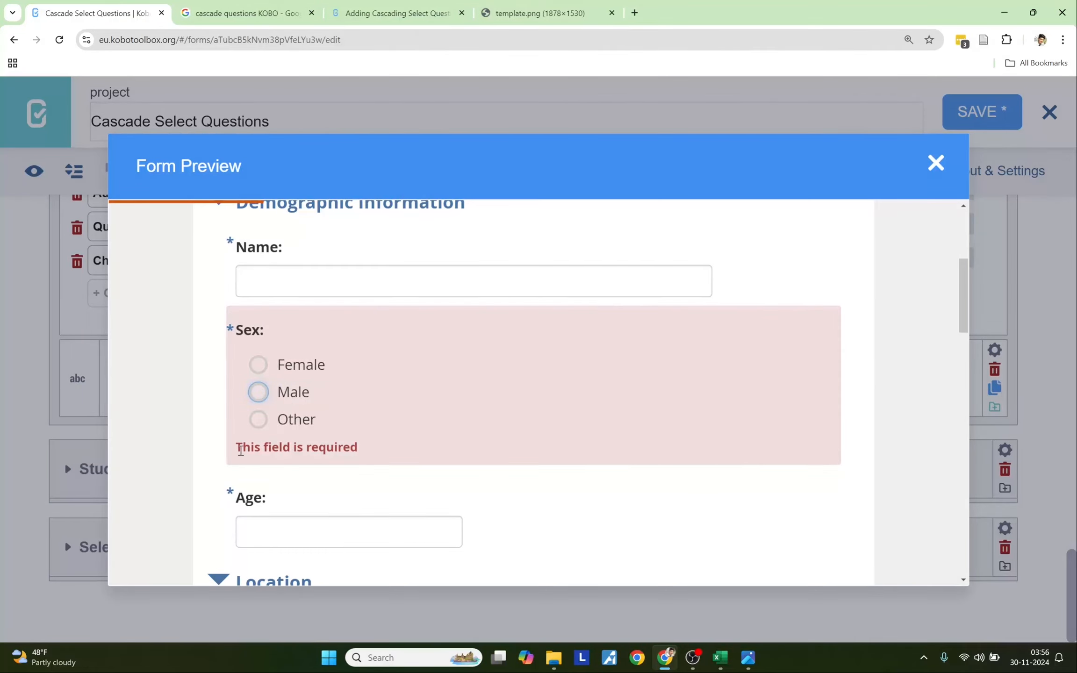
{"action": "left_click_drag", "start_coordinate": [235, 447], "coordinate": [363, 446]}
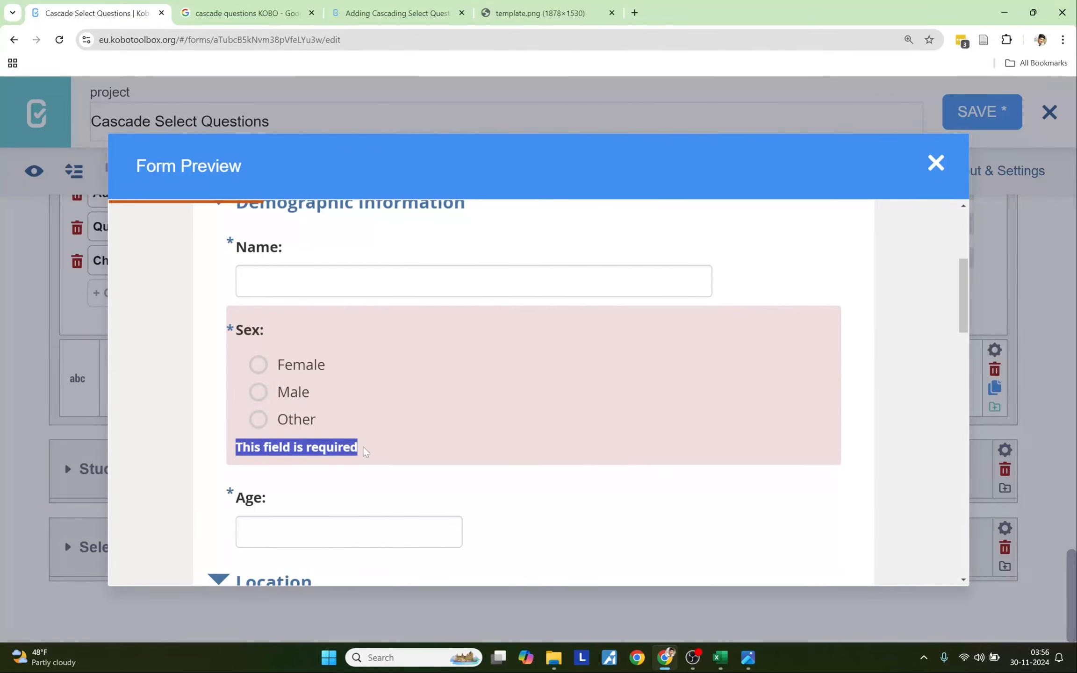
{"action": "triple_click", "coordinate": [230, 499]}
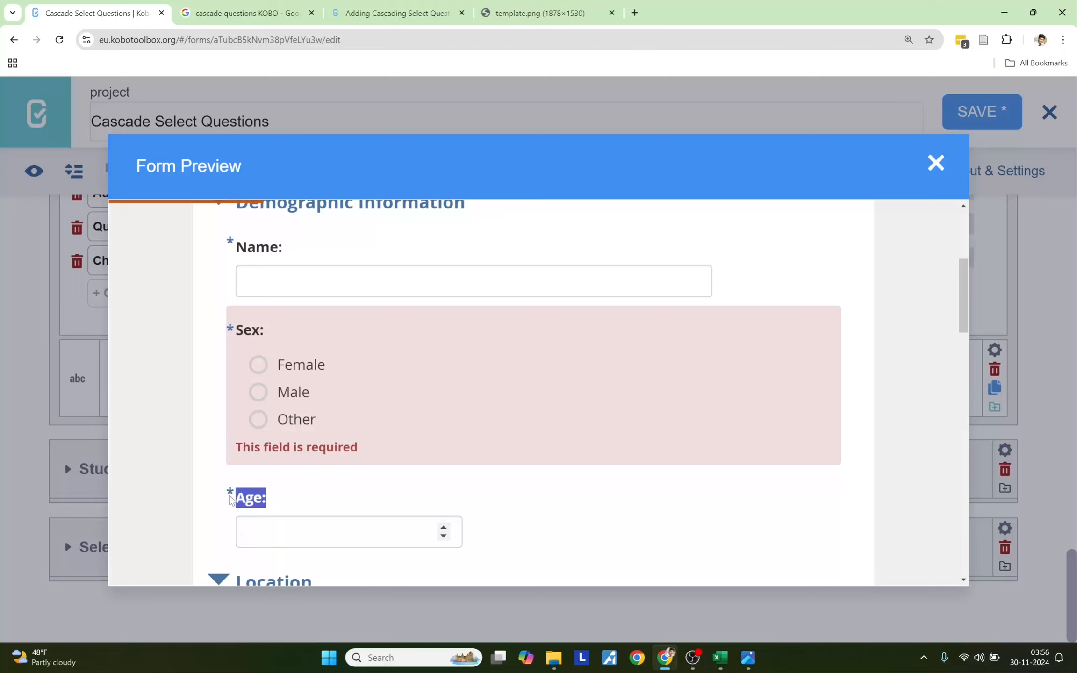
{"action": "left_click", "coordinate": [228, 509]}
{"action": "scroll", "coordinate": [283, 468], "scroll_direction": "down", "scroll_amount": 8}
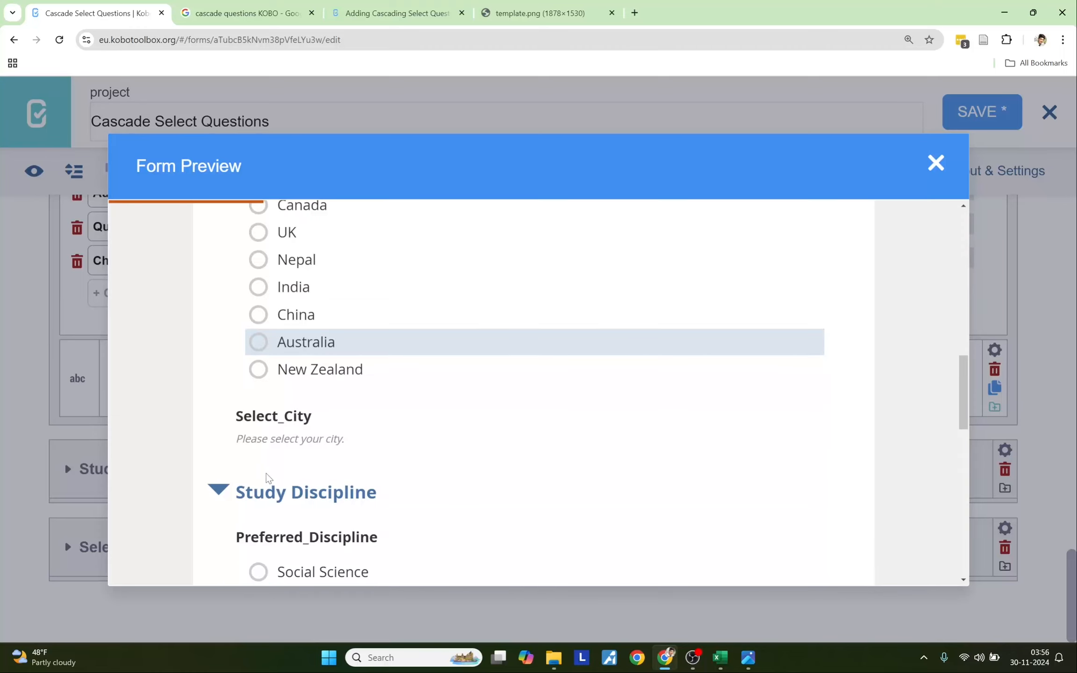
{"action": "left_click", "coordinate": [285, 260]}
{"action": "scroll", "coordinate": [349, 474], "scroll_direction": "down", "scroll_amount": 3}
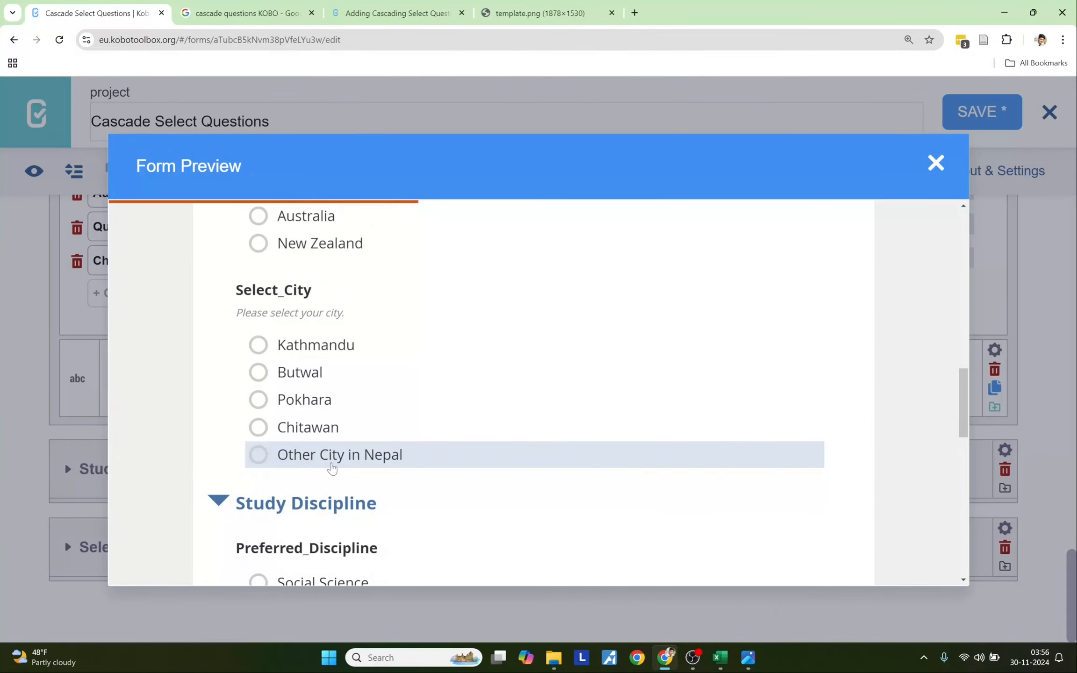
{"action": "left_click", "coordinate": [331, 465]}
{"action": "left_click", "coordinate": [282, 535]}
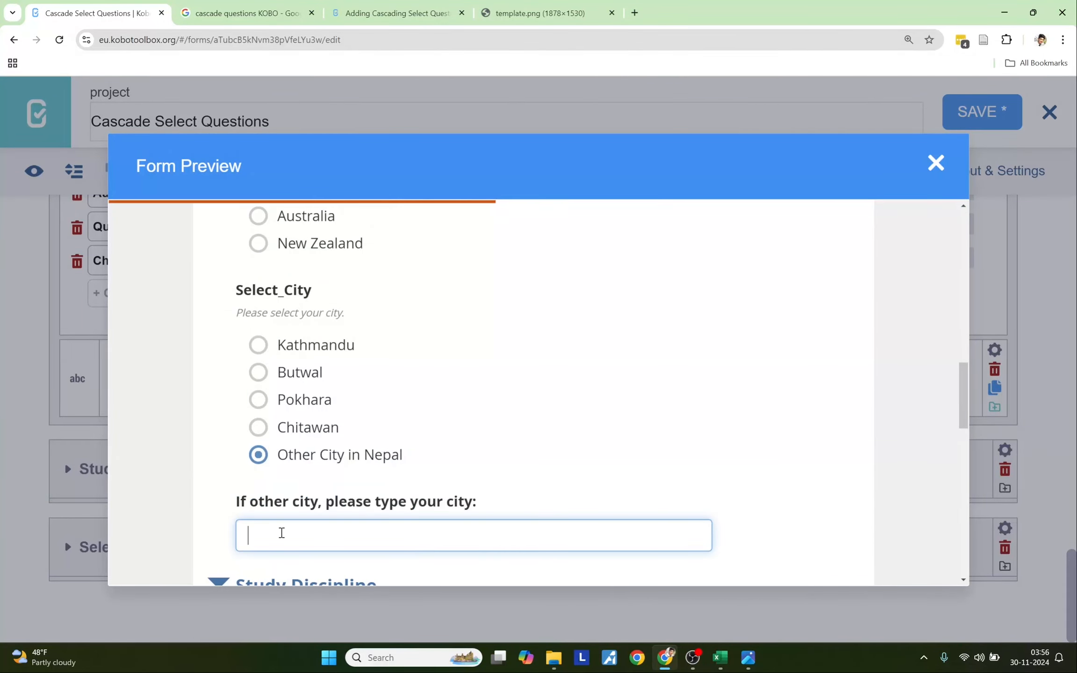
{"action": "type", "text": "afdfffdfd"}
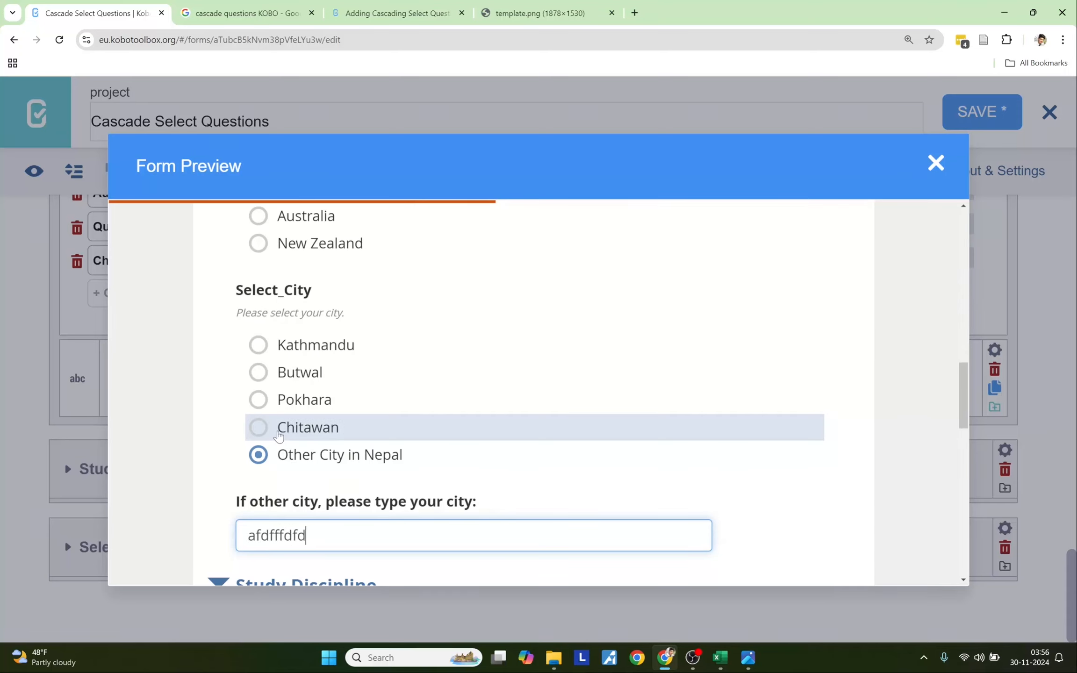
{"action": "left_click", "coordinate": [279, 435]}
{"action": "scroll", "coordinate": [278, 435], "scroll_direction": "up", "scroll_amount": 4}
{"action": "left_click", "coordinate": [292, 349]}
{"action": "scroll", "coordinate": [330, 432], "scroll_direction": "down", "scroll_amount": 3}
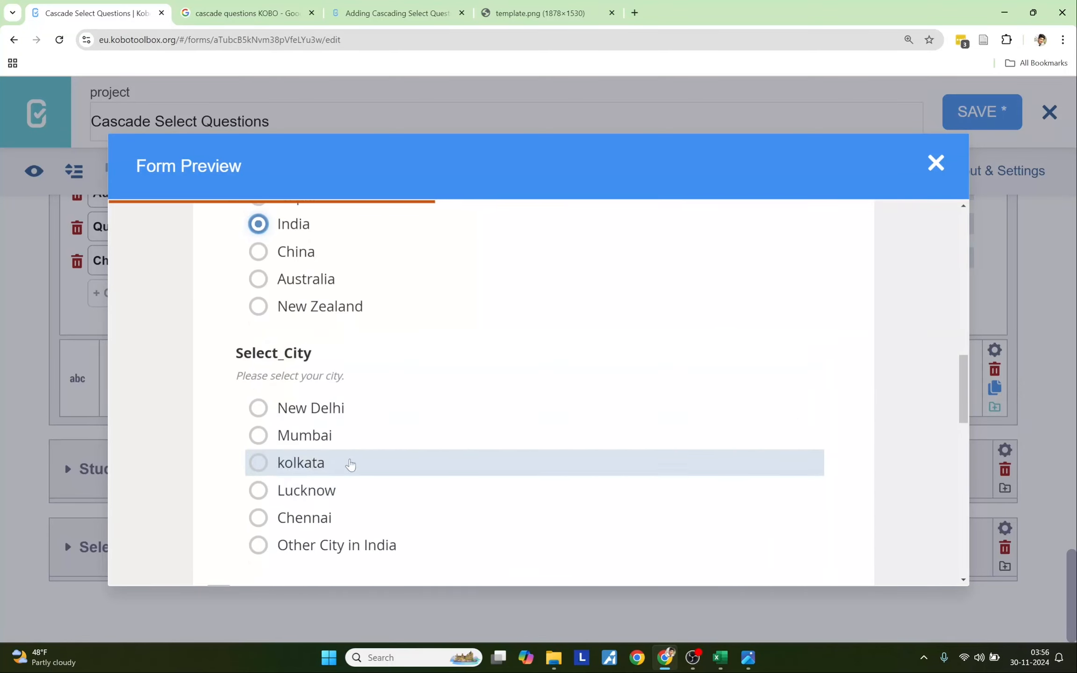
{"action": "left_click", "coordinate": [342, 550]}
{"action": "scroll", "coordinate": [433, 514], "scroll_direction": "down", "scroll_amount": 3}
{"action": "double_click", "coordinate": [364, 444]}
{"action": "type", "text": "dasdas"}
{"action": "scroll", "coordinate": [327, 450], "scroll_direction": "up", "scroll_amount": 3}
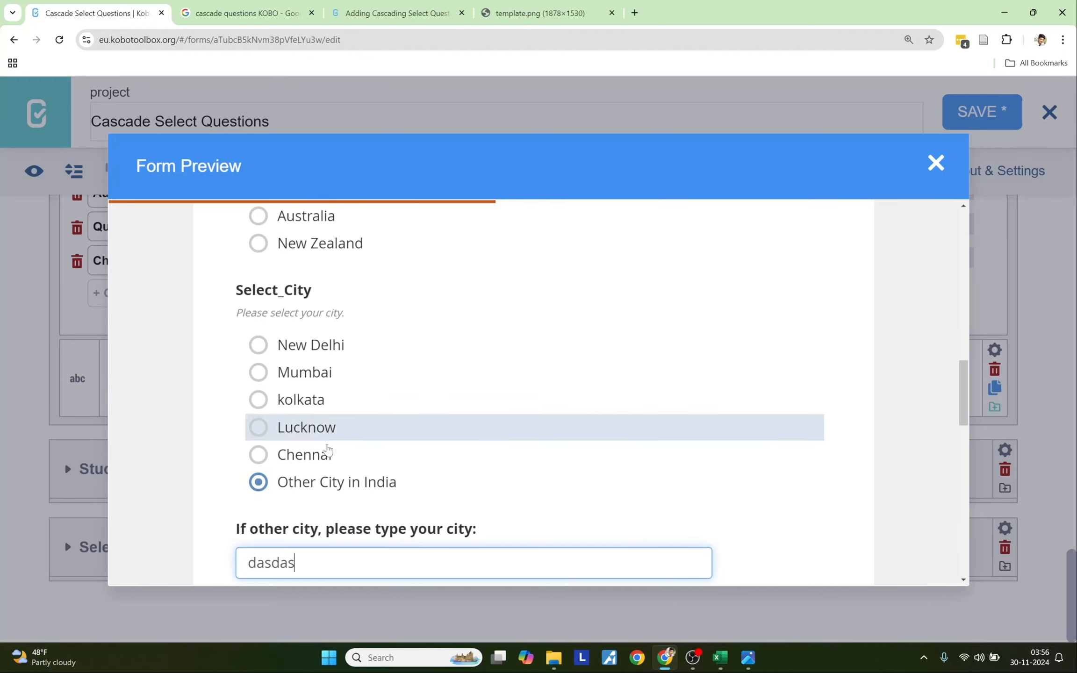
{"action": "left_click", "coordinate": [327, 451]}
{"action": "scroll", "coordinate": [327, 411], "scroll_direction": "up", "scroll_amount": 3}
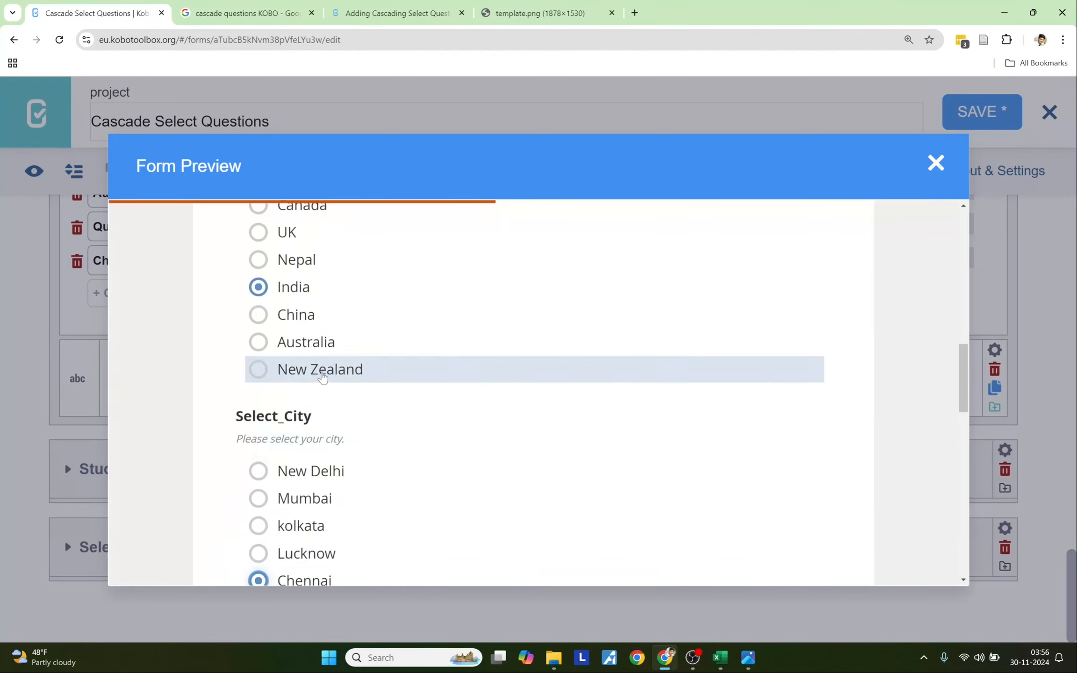
{"action": "left_click", "coordinate": [297, 315]}
{"action": "scroll", "coordinate": [380, 488], "scroll_direction": "down", "scroll_amount": 3}
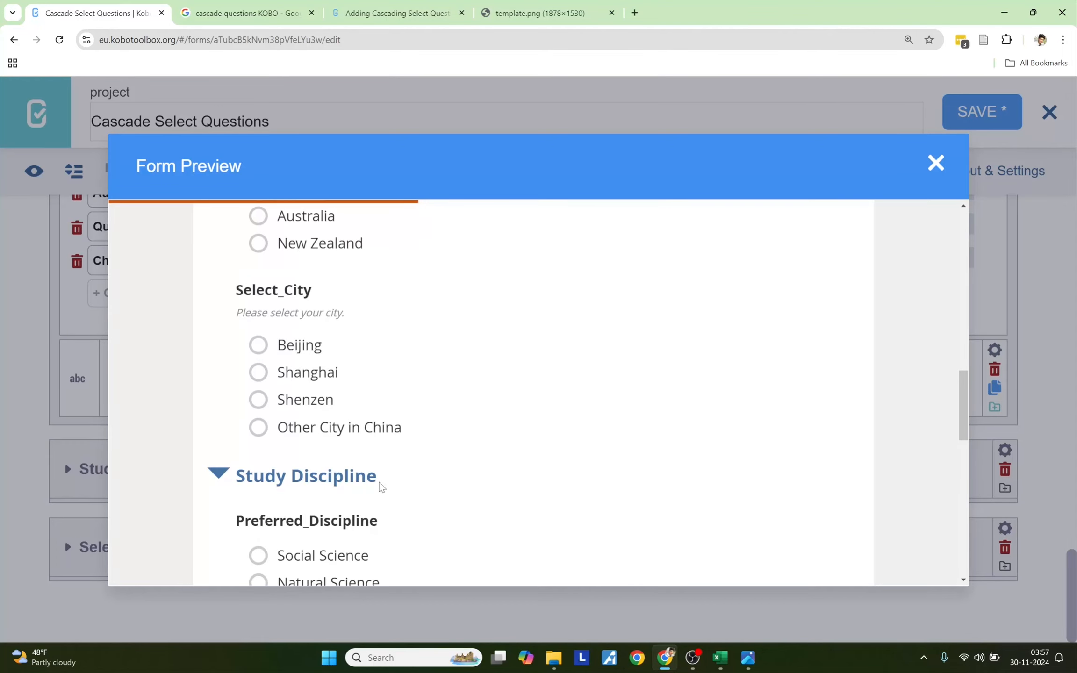
{"action": "left_click", "coordinate": [326, 439]}
{"action": "left_click_drag", "start_coordinate": [332, 505], "coordinate": [229, 513]}
{"action": "key", "text": "BackSpace"}
{"action": "type", "text": "adfsadsa"}
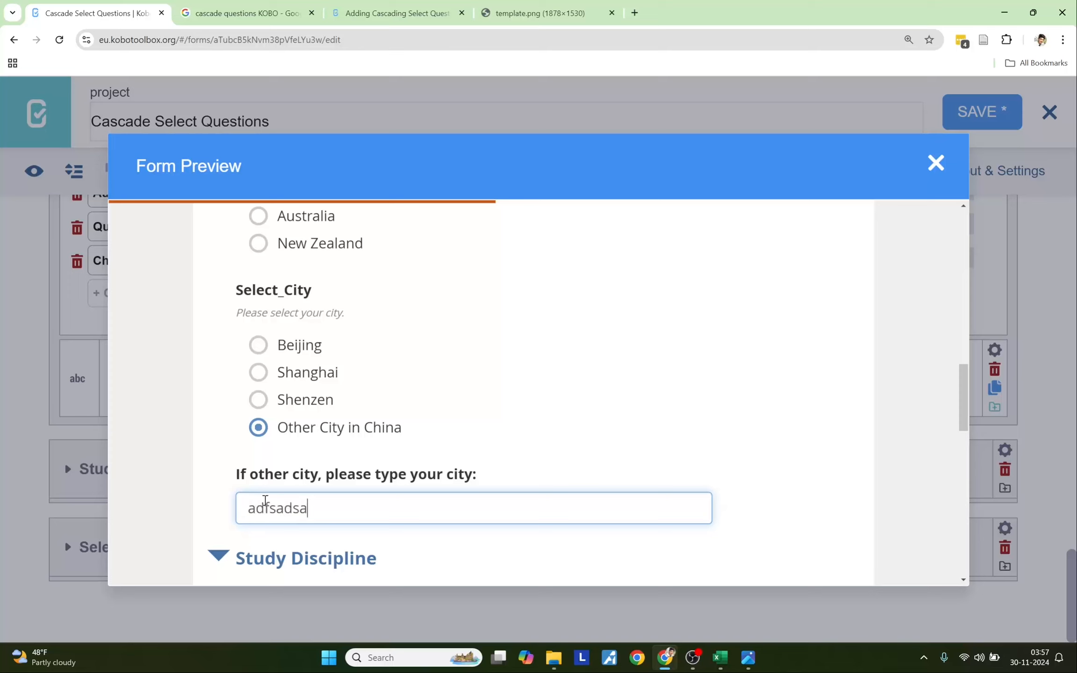
{"action": "key", "text": "BackSpace"}
{"action": "key", "text": "BackSpace"}
{"action": "key", "text": "BackSpace"}
{"action": "key", "text": "BackSpace"}
{"action": "key", "text": "BackSpace"}
{"action": "key", "text": "BackSpace"}
{"action": "key", "text": "BackSpace"}
{"action": "key", "text": "BackSpace"}
{"action": "left_click", "coordinate": [270, 403]}
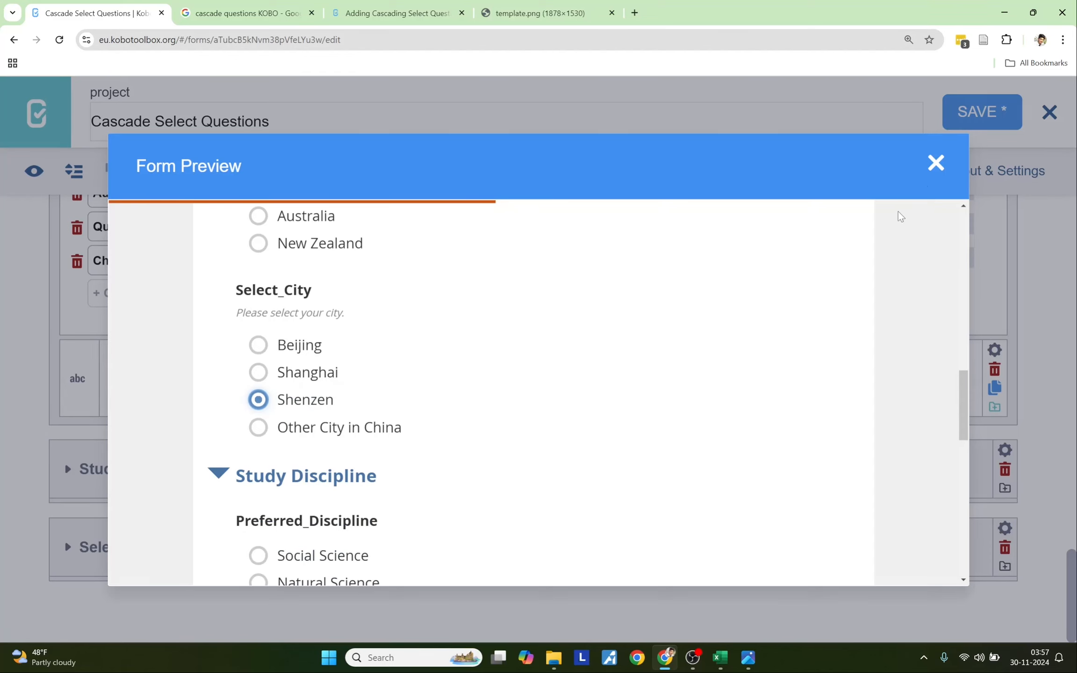
{"action": "scroll", "coordinate": [693, 428], "scroll_direction": "down", "scroll_amount": 10}
{"action": "scroll", "coordinate": [692, 428], "scroll_direction": "down", "scroll_amount": 1}
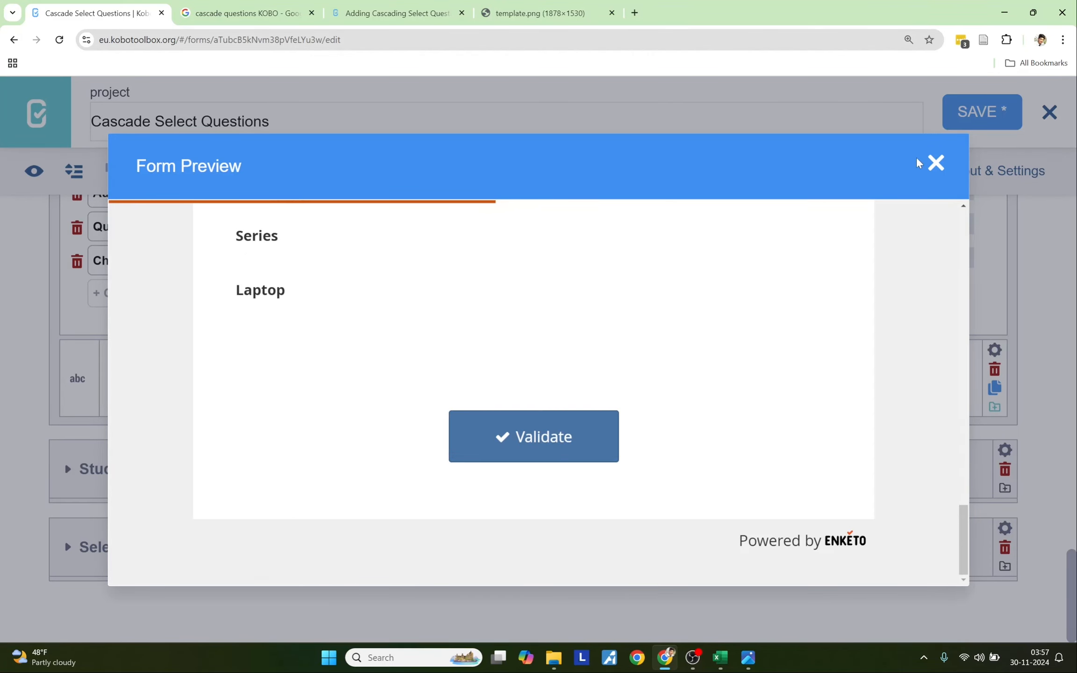
{"action": "left_click", "coordinate": [935, 163]}
{"action": "scroll", "coordinate": [569, 405], "scroll_direction": "up", "scroll_amount": 20}
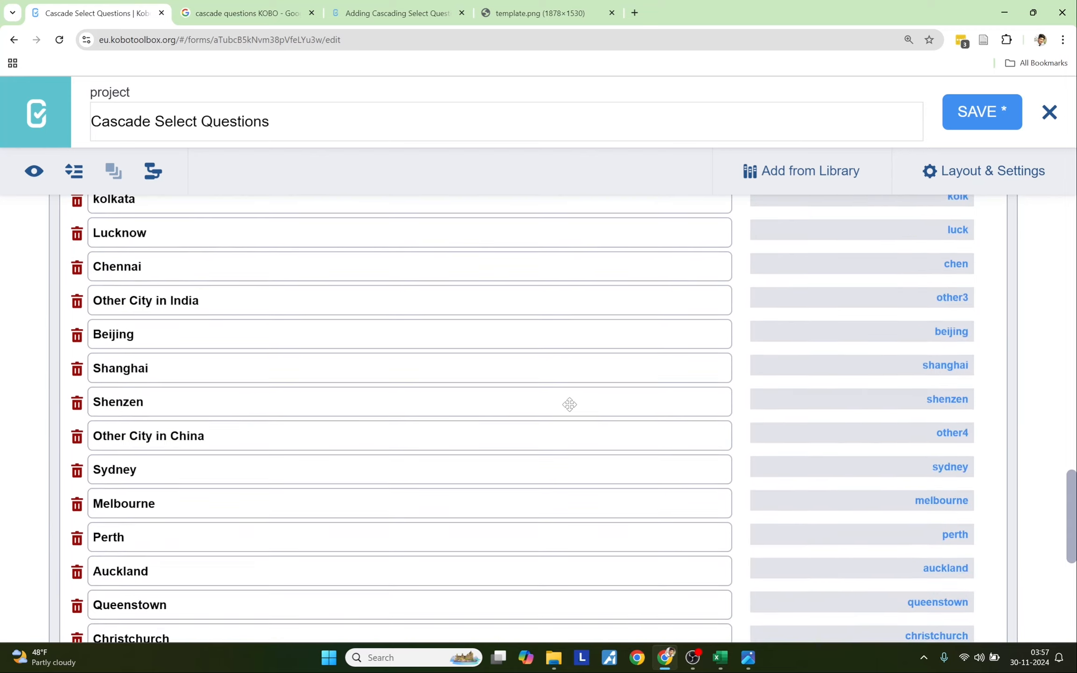
{"action": "scroll", "coordinate": [569, 405], "scroll_direction": "down", "scroll_amount": 3}
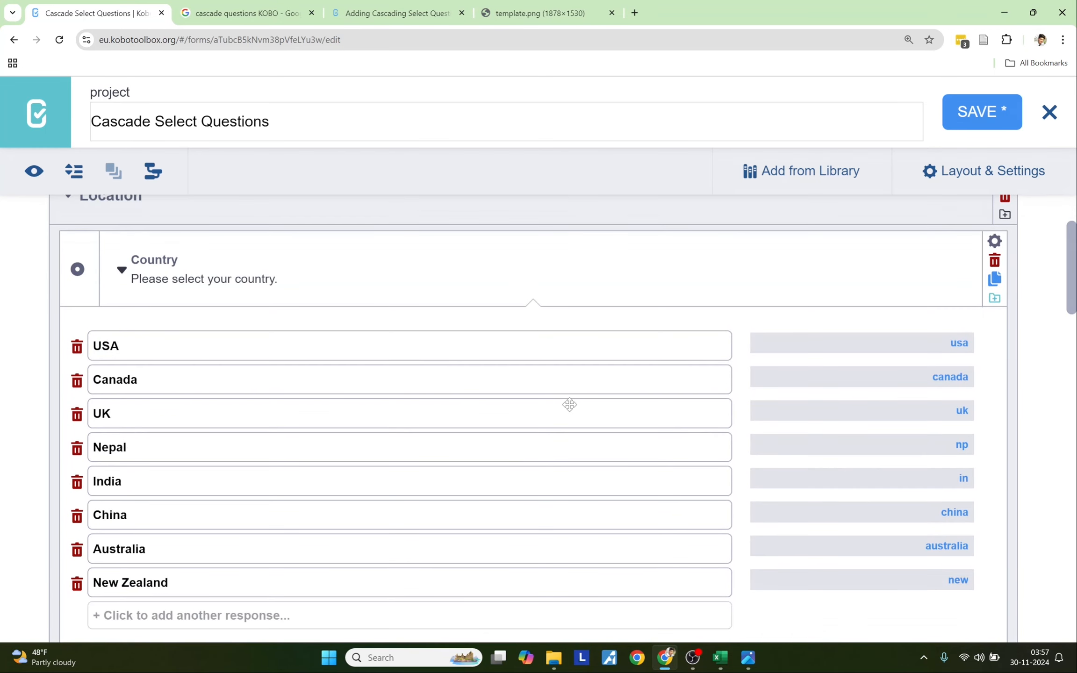
{"action": "left_click", "coordinate": [135, 259]}
{"action": "left_click_drag", "start_coordinate": [135, 259], "coordinate": [193, 257]}
{"action": "left_click", "coordinate": [157, 348]}
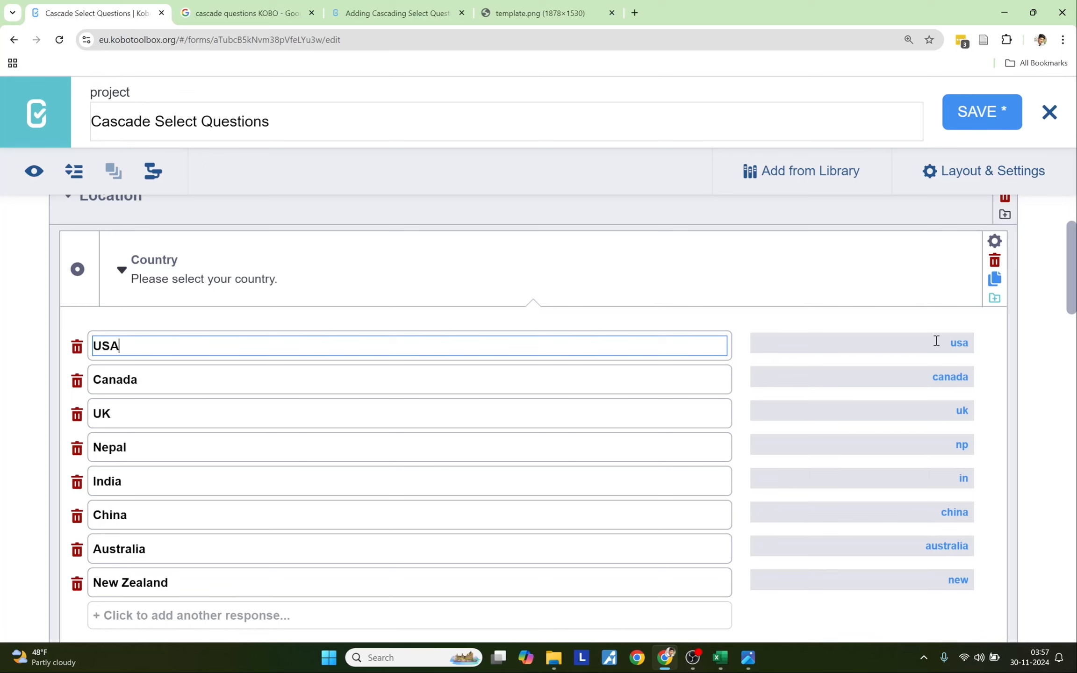
{"action": "scroll", "coordinate": [743, 568], "scroll_direction": "down", "scroll_amount": 7}
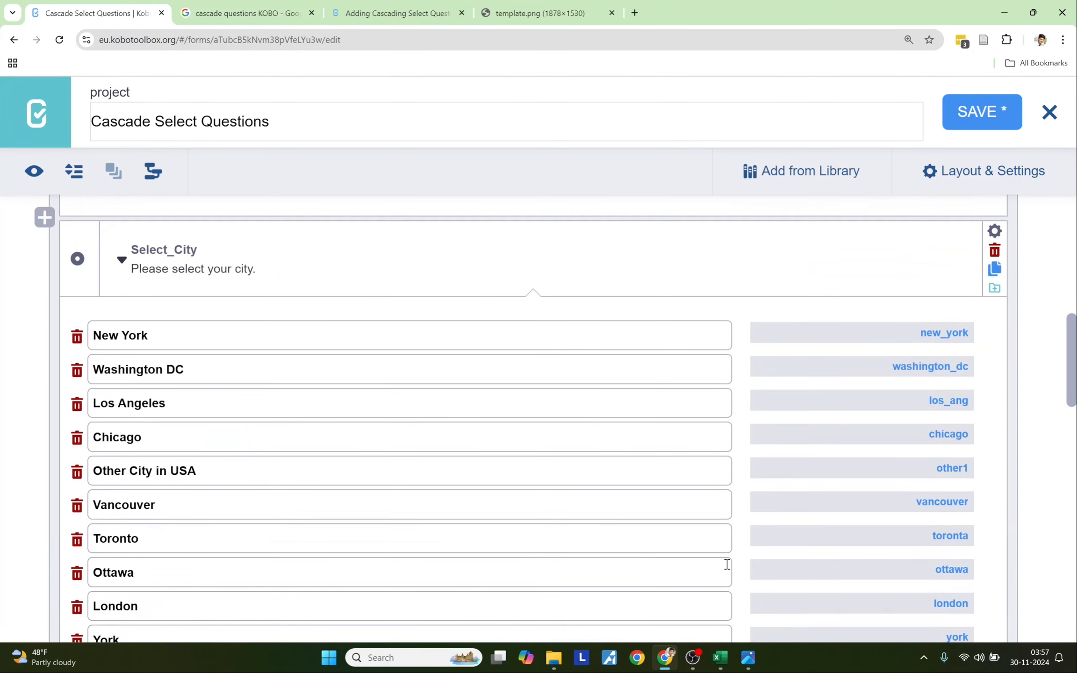
{"action": "left_click", "coordinate": [196, 250]}
{"action": "left_click_drag", "start_coordinate": [196, 250], "coordinate": [165, 250]}
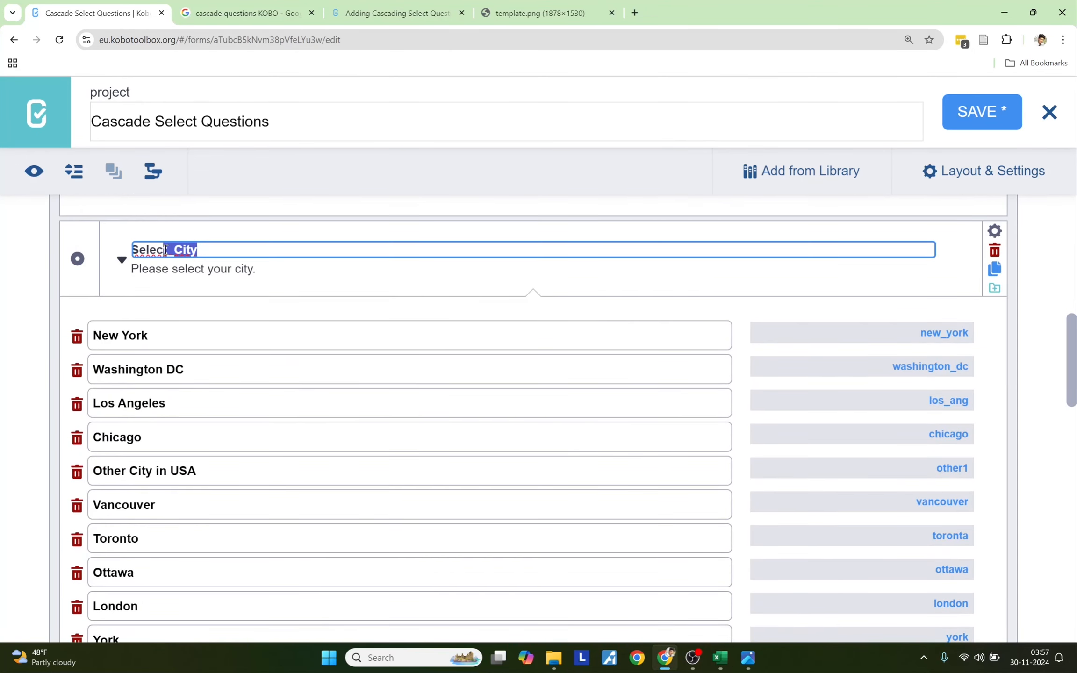
{"action": "scroll", "coordinate": [220, 396], "scroll_direction": "down", "scroll_amount": 2}
{"action": "scroll", "coordinate": [168, 293], "scroll_direction": "up", "scroll_amount": 1}
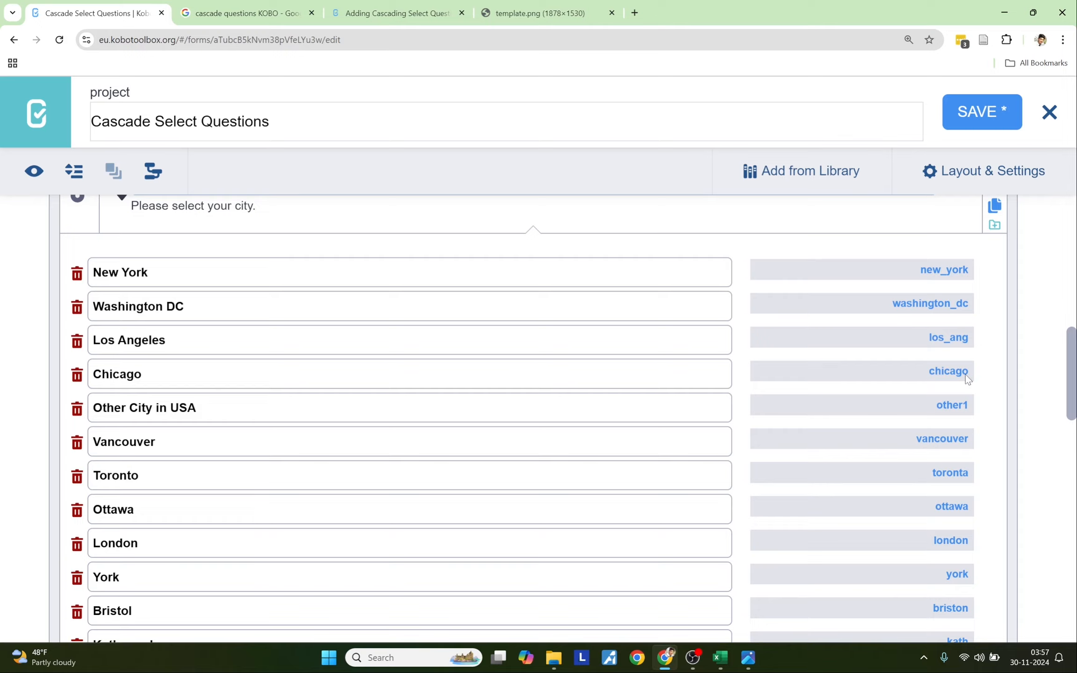
{"action": "scroll", "coordinate": [965, 374], "scroll_direction": "up", "scroll_amount": 7}
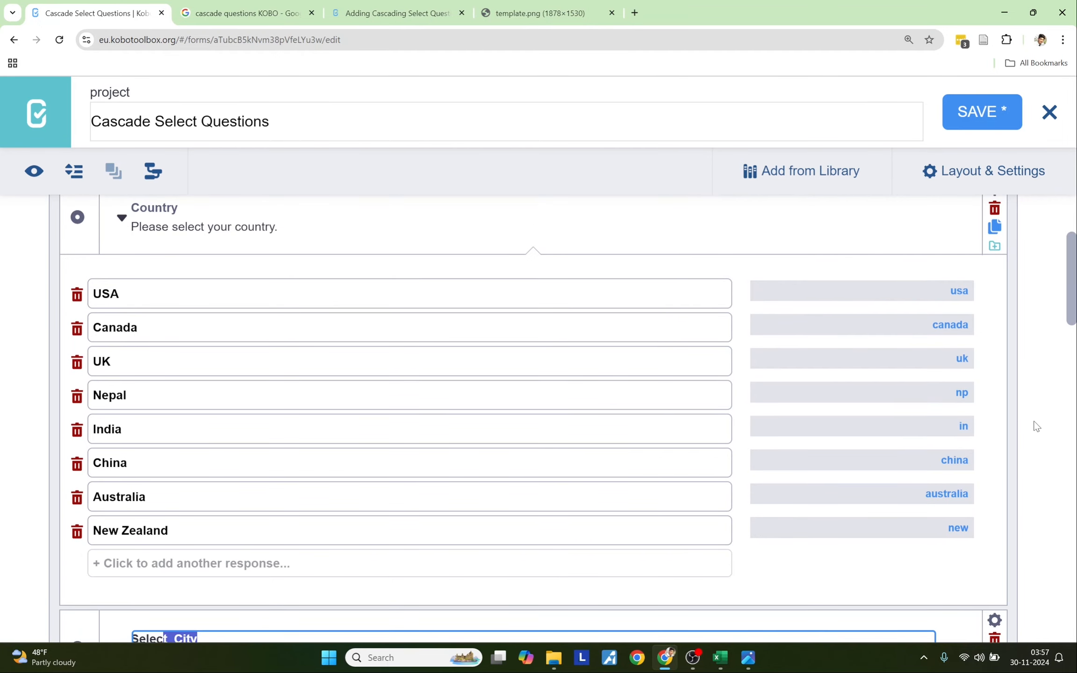
{"action": "scroll", "coordinate": [1036, 427], "scroll_direction": "up", "scroll_amount": 4}
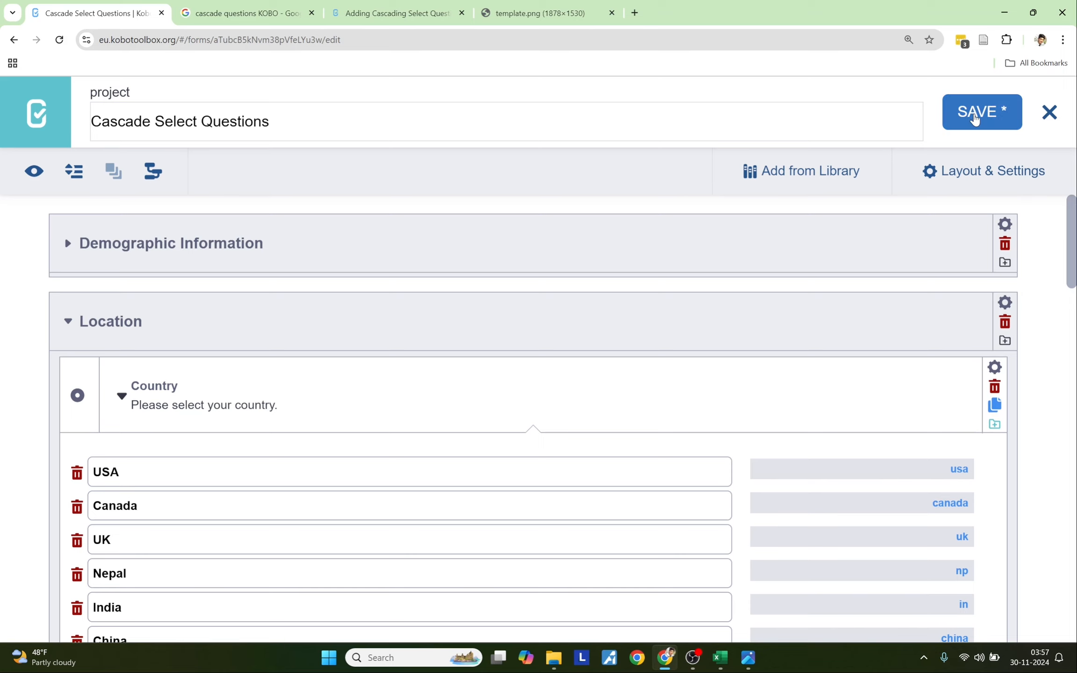
- Save the Cascade Select Questions form and scroll down to check its groups
{"action": "left_click", "coordinate": [976, 116]}
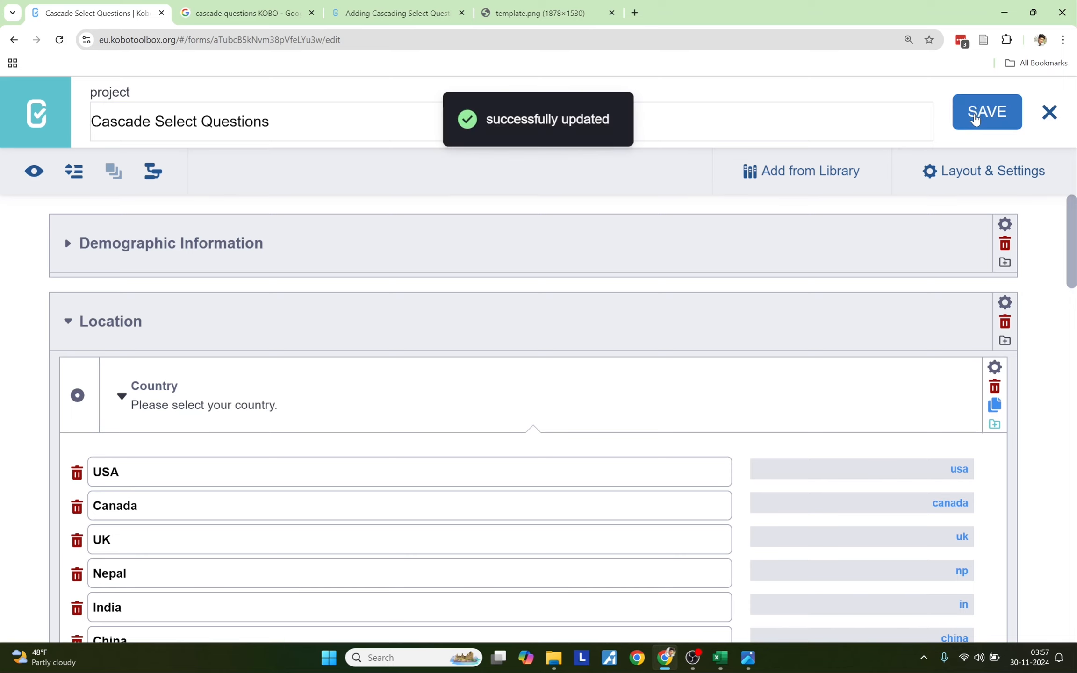
{"action": "left_click_drag", "start_coordinate": [1072, 240], "coordinate": [1074, 590]}
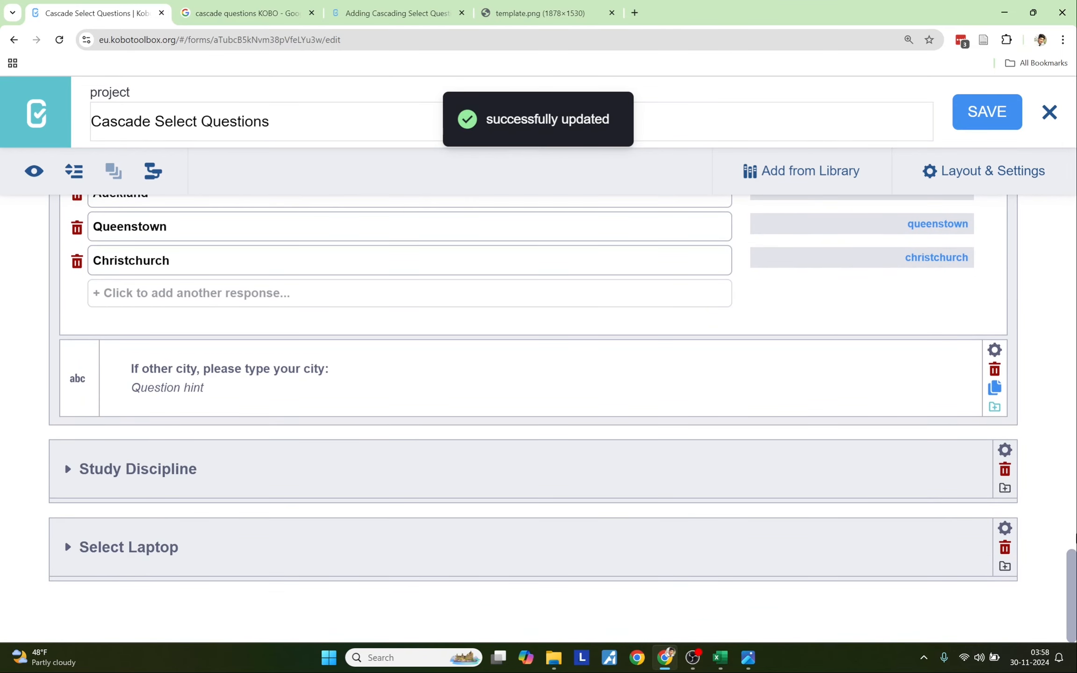